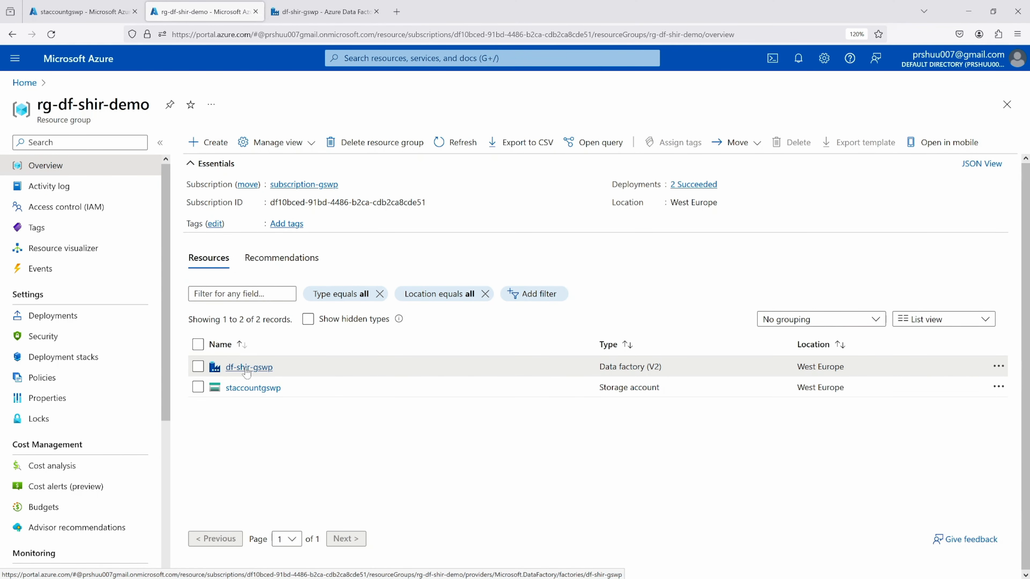
# In the df-shir-gswp data factory, start a new Azure, Self-Hosted integration runtime with the Self-Hosted network environment
pyautogui.click(300, 10)
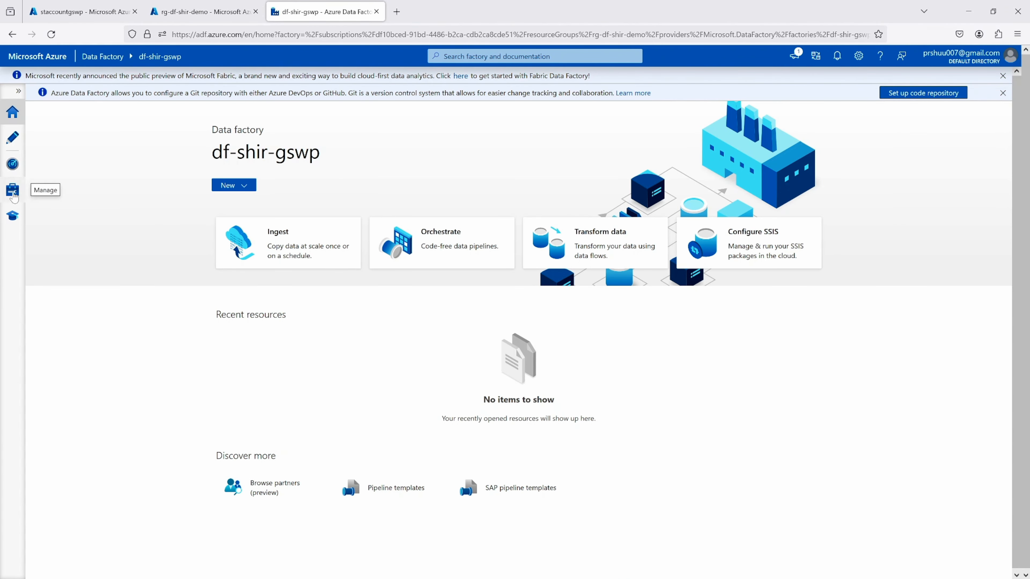
pyautogui.click(13, 192)
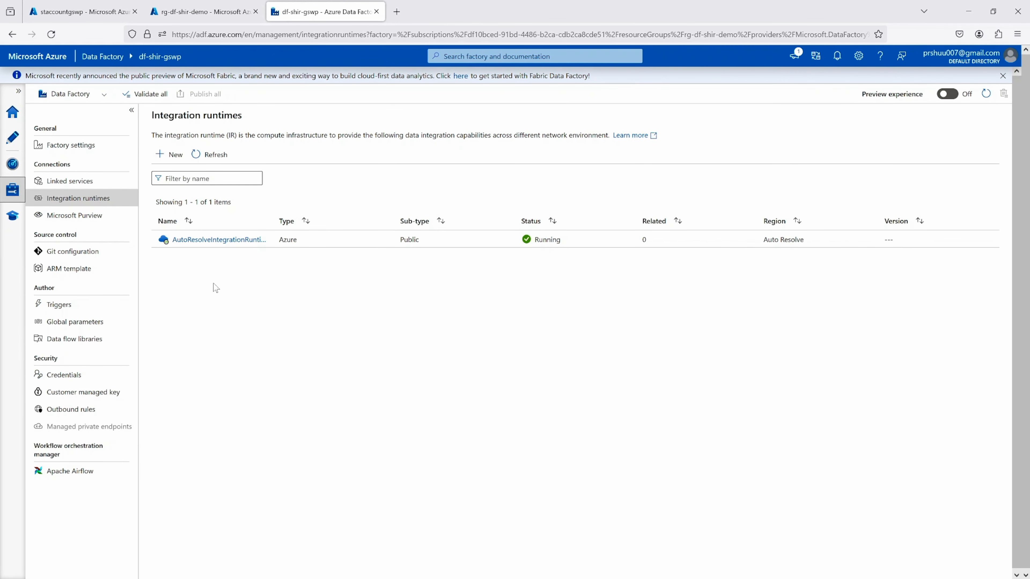
pyautogui.click(169, 160)
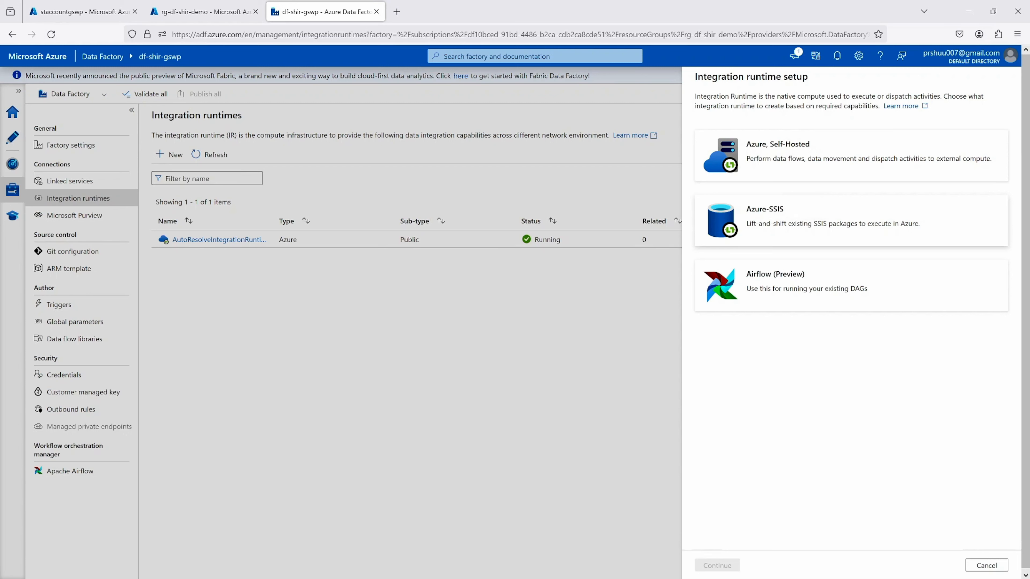
pyautogui.click(773, 153)
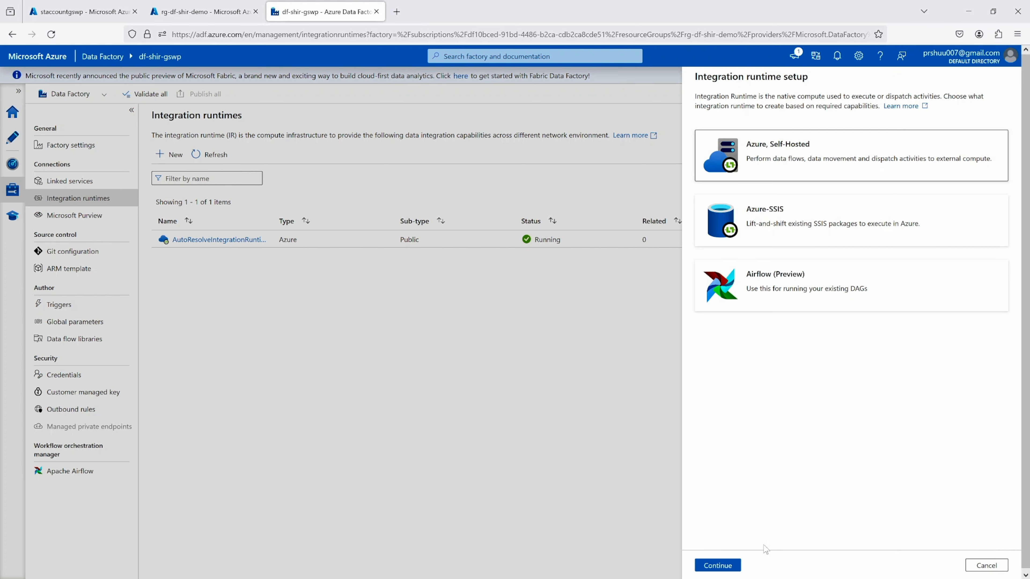
pyautogui.click(731, 567)
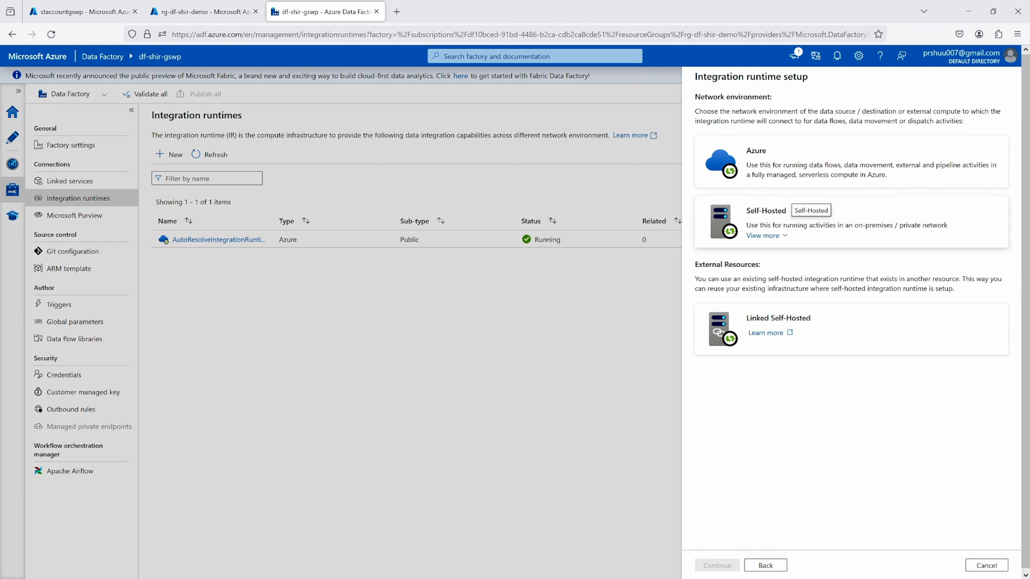
pyautogui.click(766, 210)
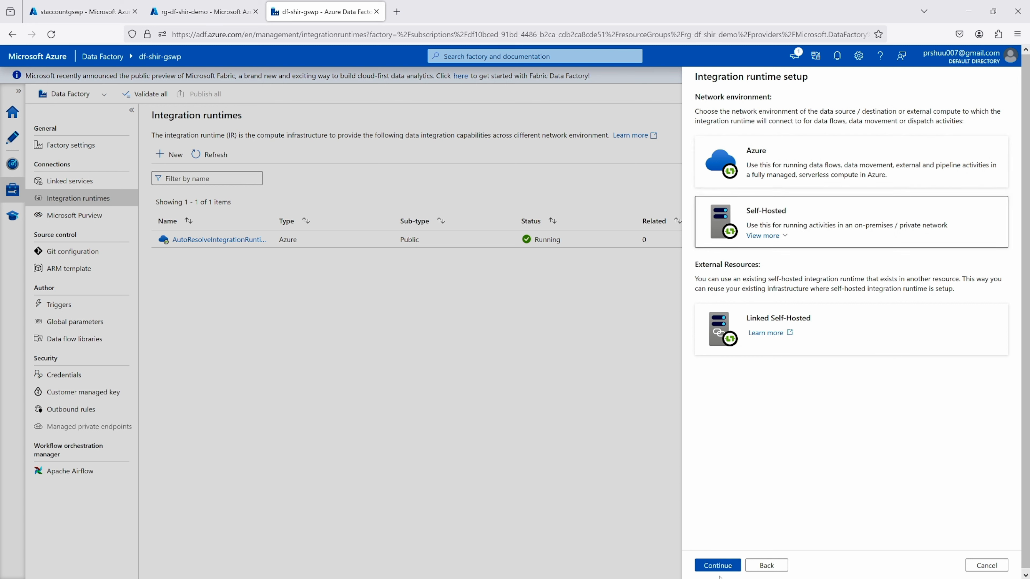
pyautogui.click(722, 568)
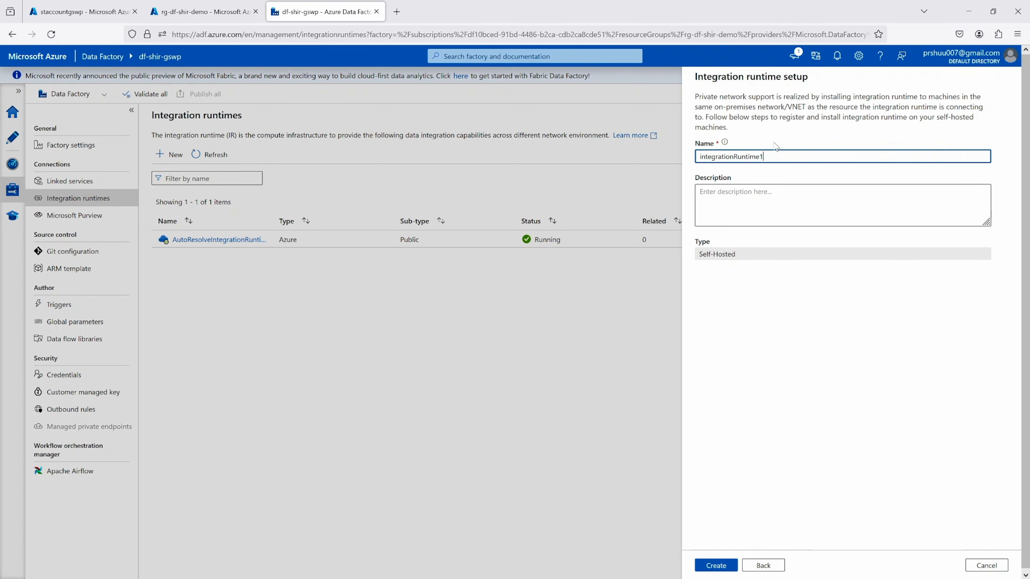
# Name the self-hosted integration runtime onpremsie-IR and create it
pyautogui.moveTo(760, 156); pyautogui.dragTo(699, 157)
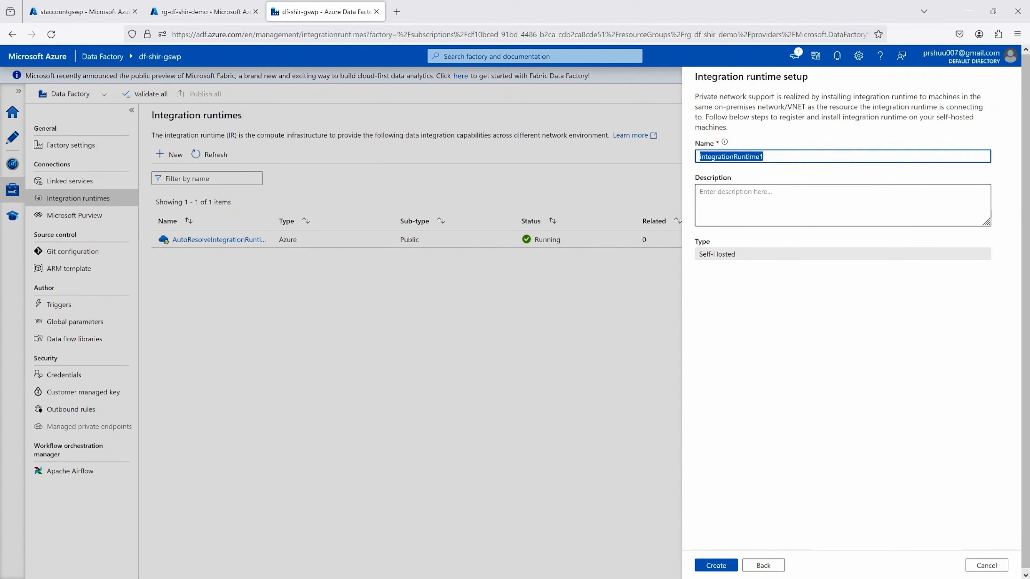
pyautogui.write('onp')
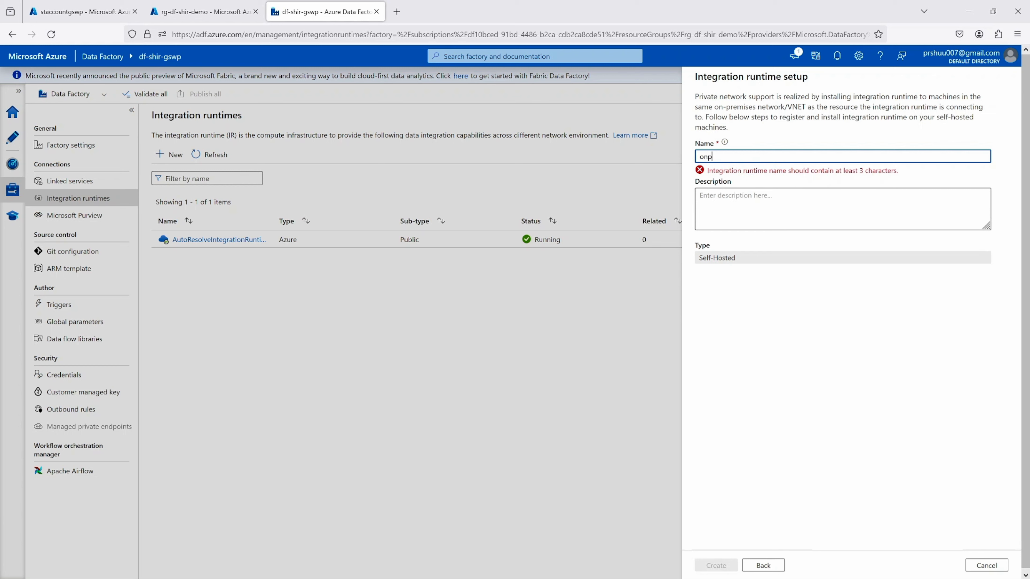
pyautogui.write('remsie-OR')
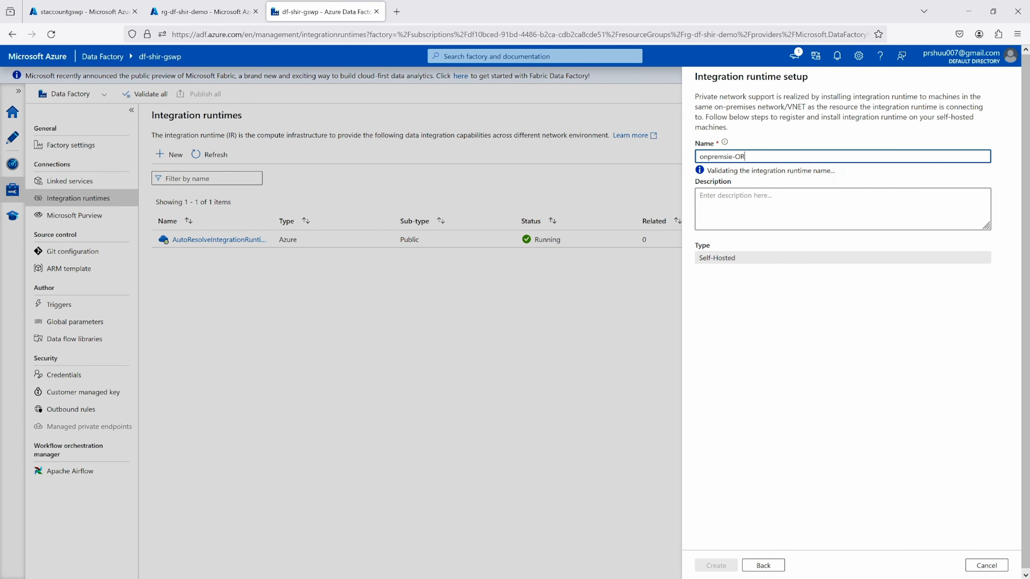
pyautogui.press('BackSpace')
pyautogui.press('BackSpace')
pyautogui.write('IR')
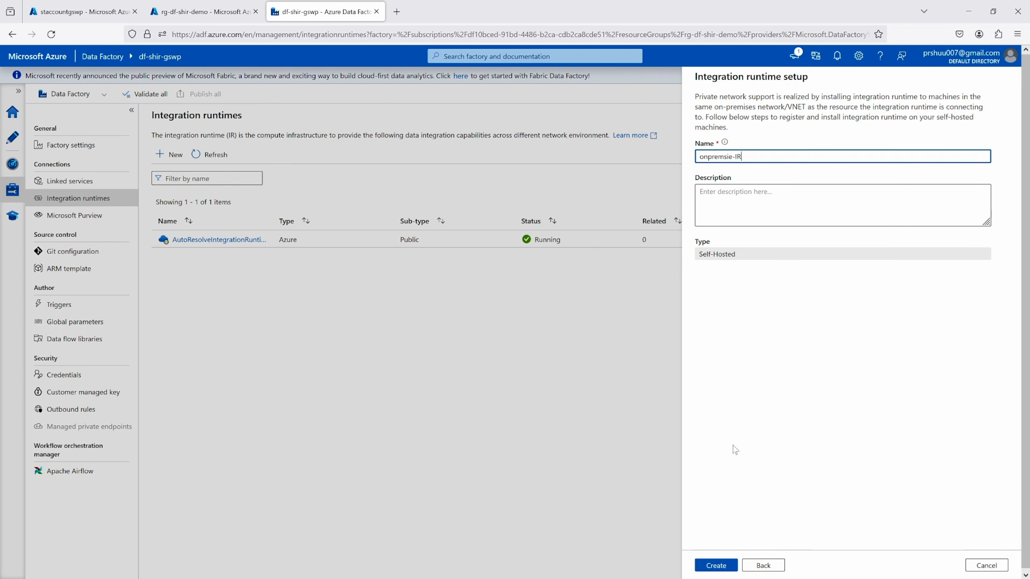
pyautogui.click(716, 565)
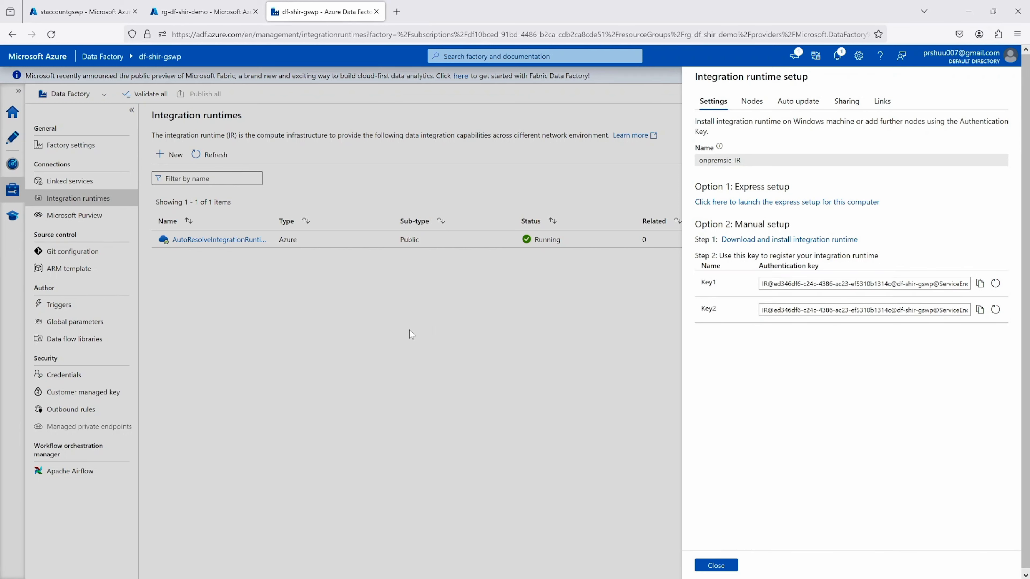
# Download the IntegrationRuntime_5.36.8726.3.msi installer from the Microsoft Integration Runtime download page
pyautogui.click(773, 240)
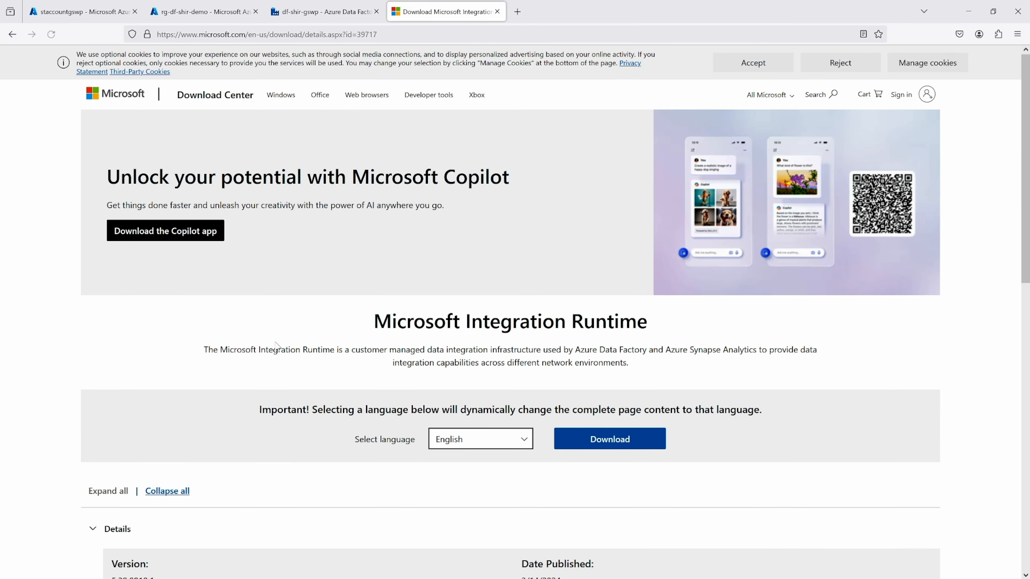
pyautogui.scroll(-5, 276, 345)
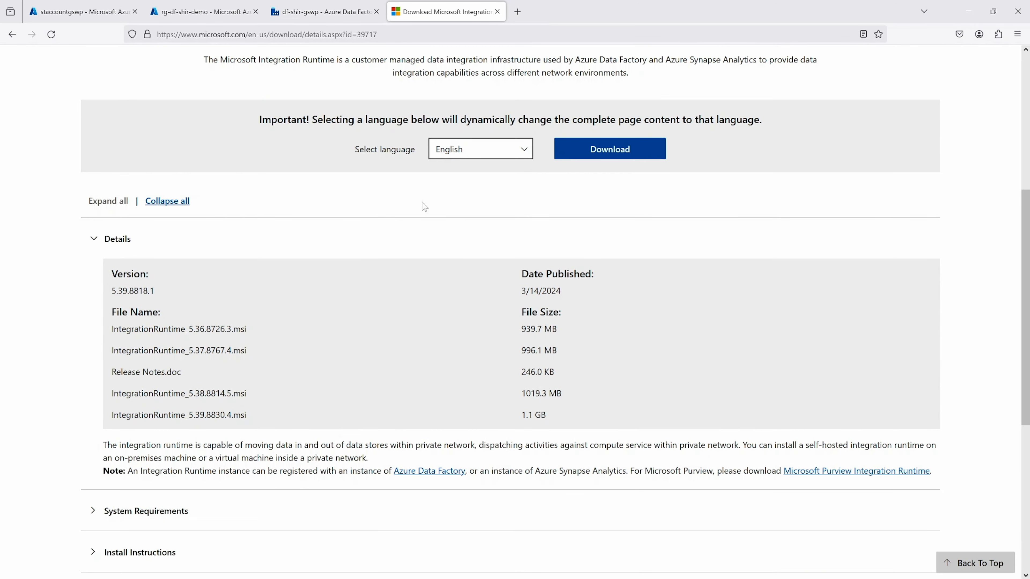
pyautogui.click(593, 155)
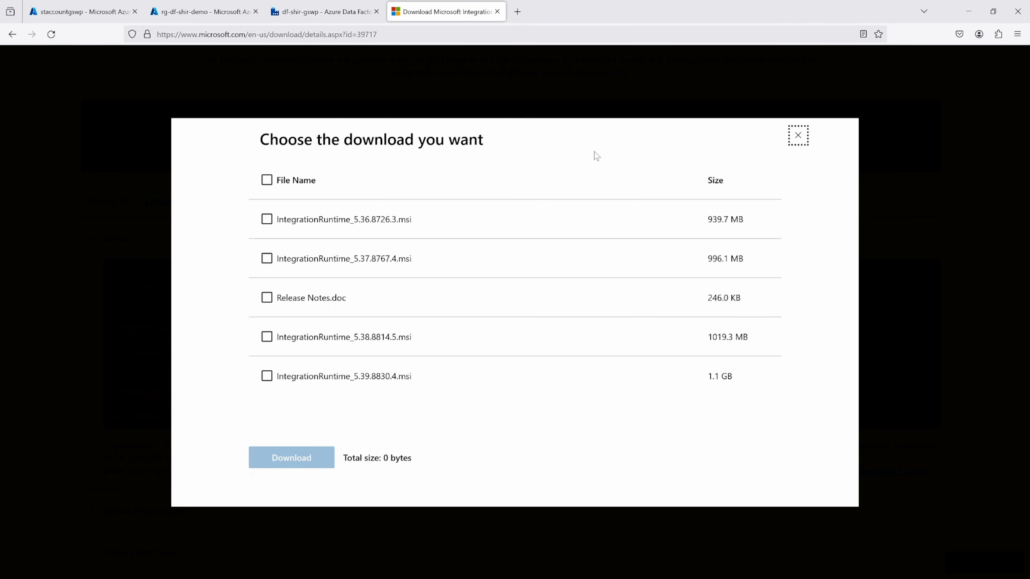
pyautogui.click(268, 220)
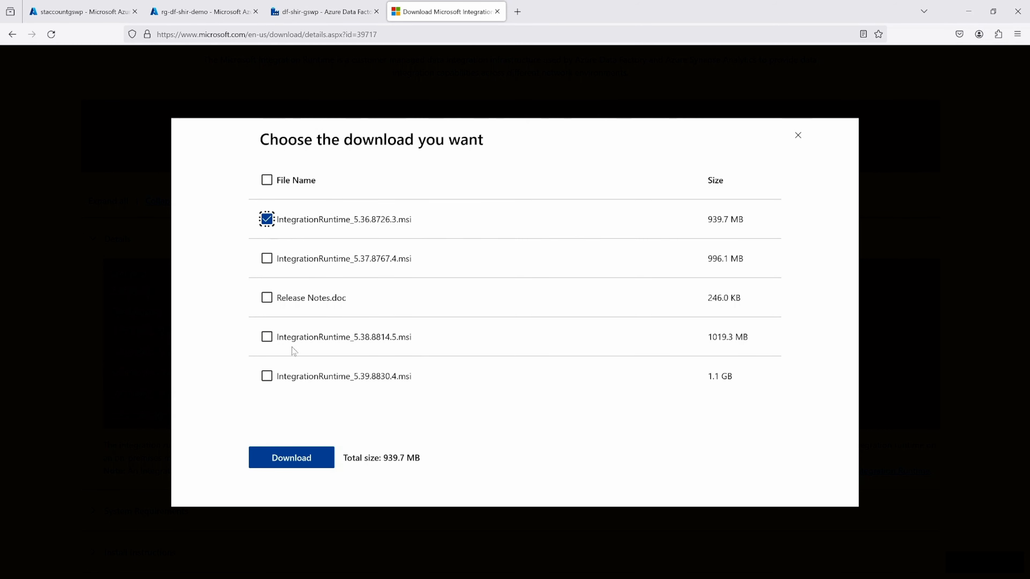
pyautogui.click(292, 457)
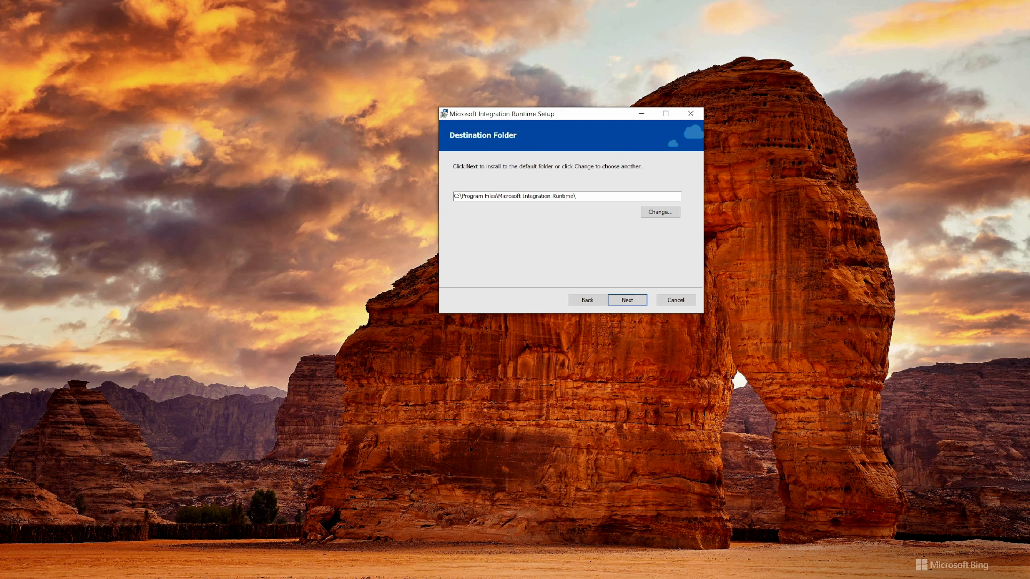
# Install Microsoft Integration Runtime in the default destination folder and move its registration window aside
pyautogui.click(629, 300)
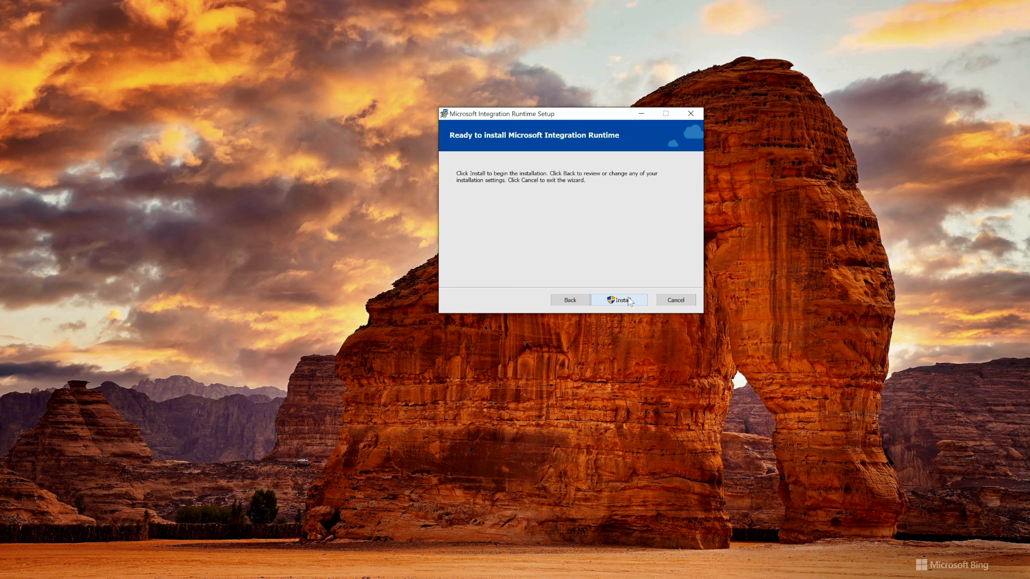
pyautogui.click(629, 301)
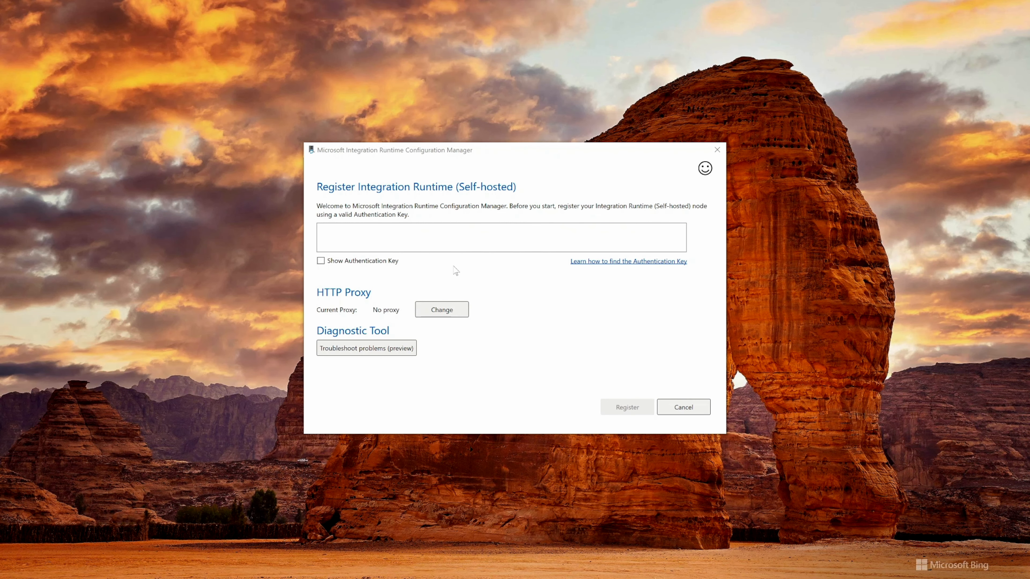
pyautogui.moveTo(489, 158); pyautogui.dragTo(668, 120)
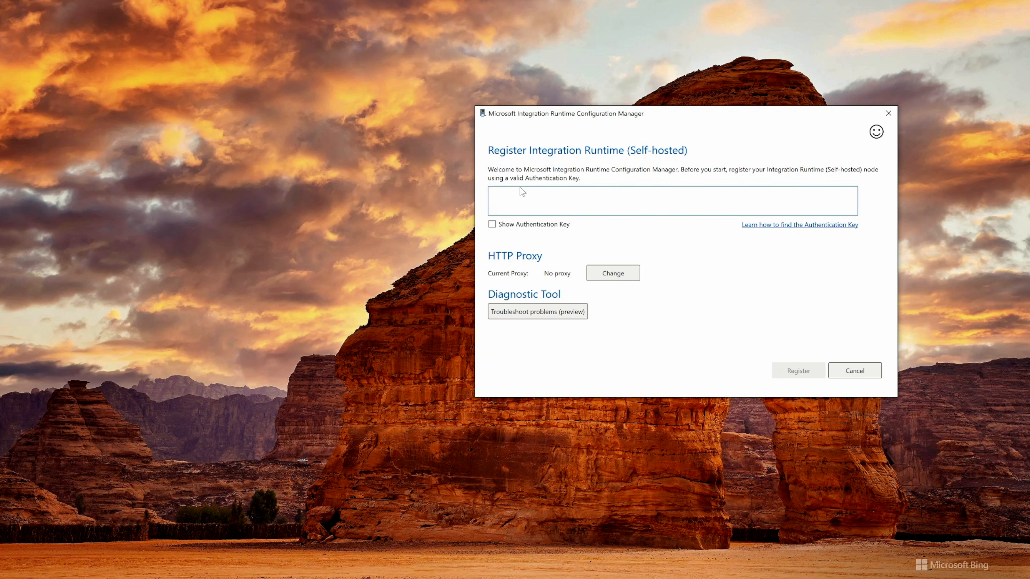
pyautogui.moveTo(645, 117); pyautogui.dragTo(704, 106)
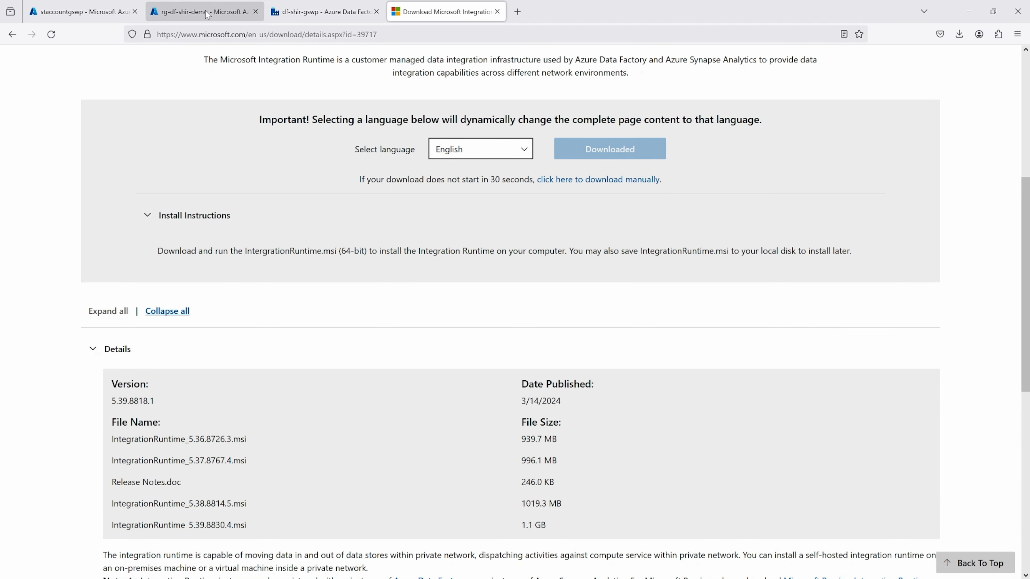
# Close the download page, copy the Key1 authentication key from the data factory, and paste it into the self-hosted runtime registration
pyautogui.click(304, 11)
pyautogui.click(498, 12)
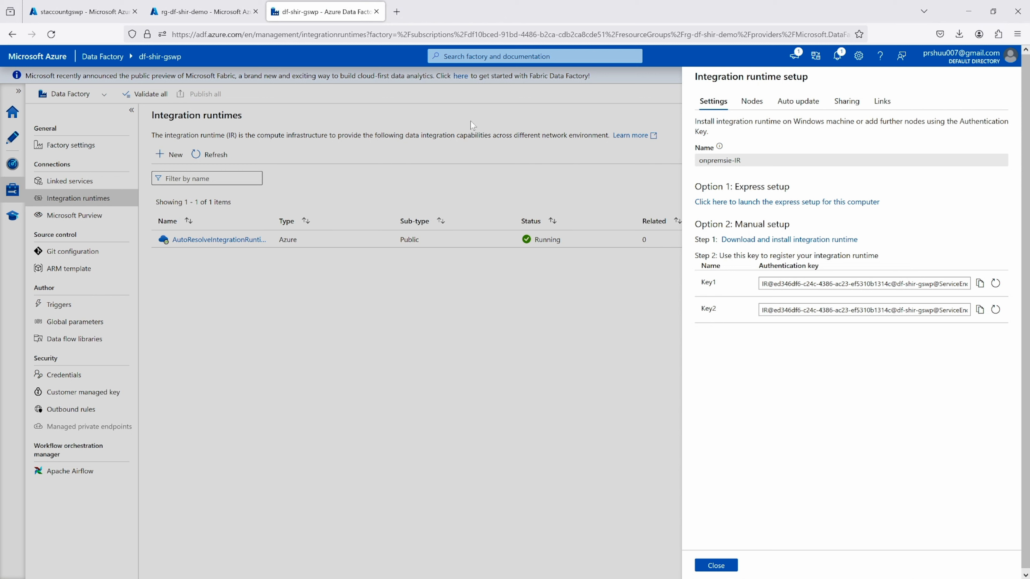
pyautogui.click(980, 284)
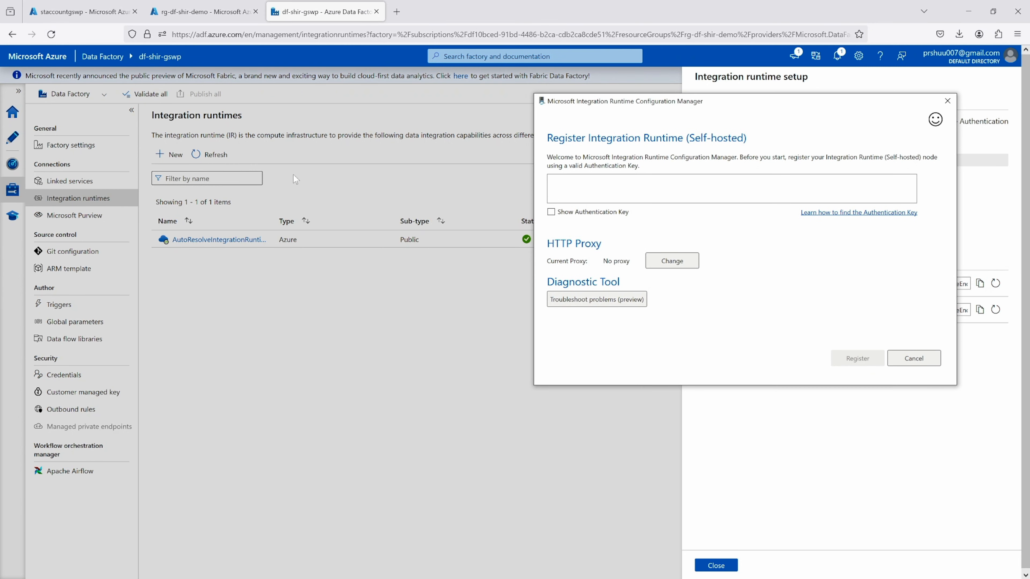
pyautogui.click(665, 188)
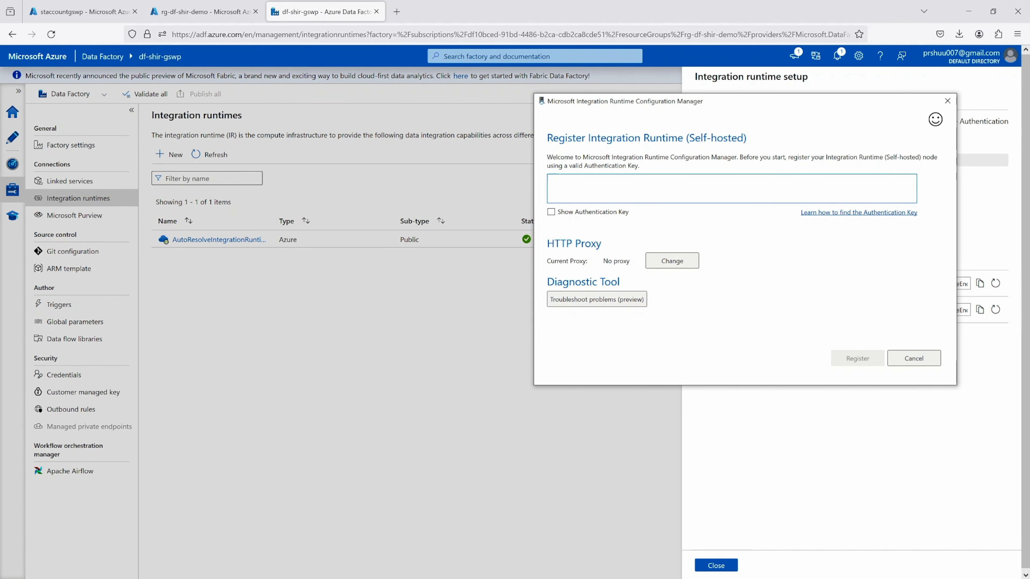
pyautogui.hotkey('ctrl', 'v')
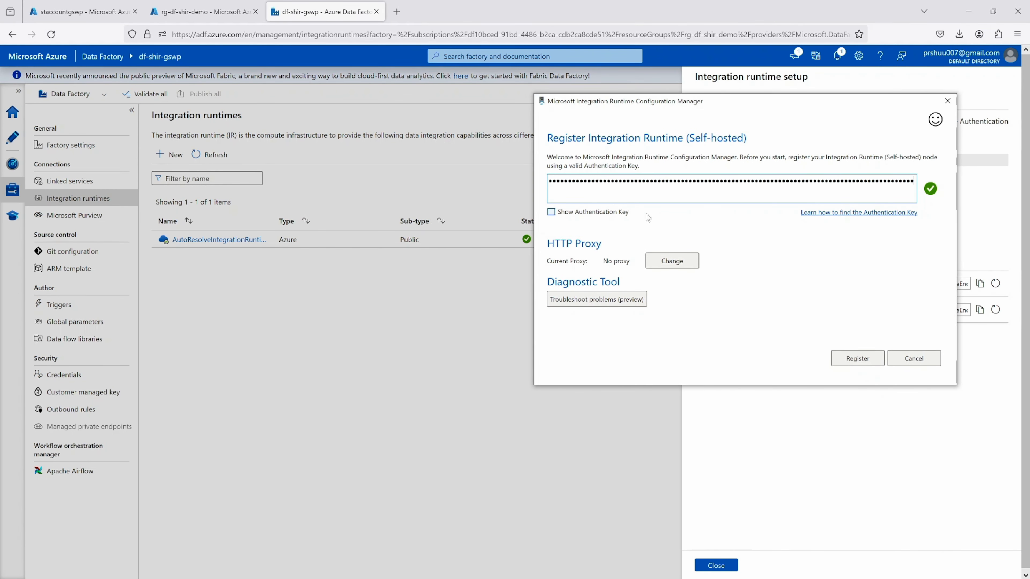
# Register the self-hosted integration runtime without changing the proxy, and finish creating the node with its default name
pyautogui.click(846, 216)
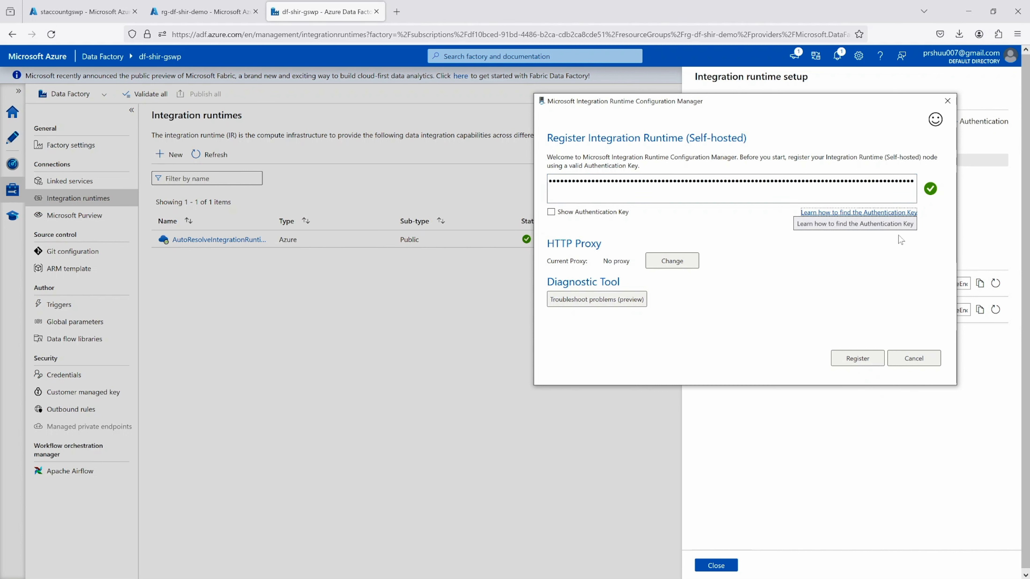
pyautogui.click(575, 262)
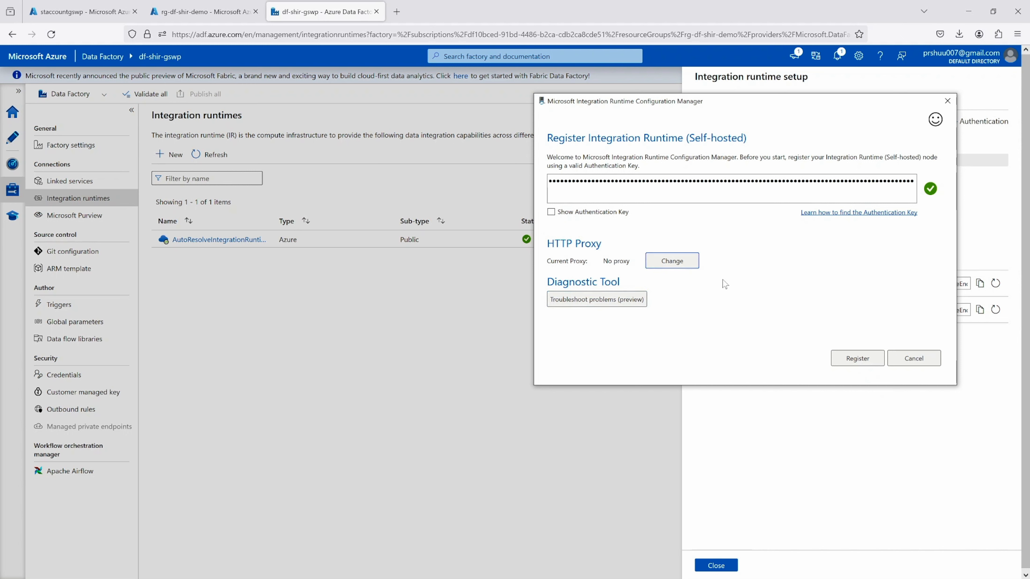
pyautogui.click(849, 361)
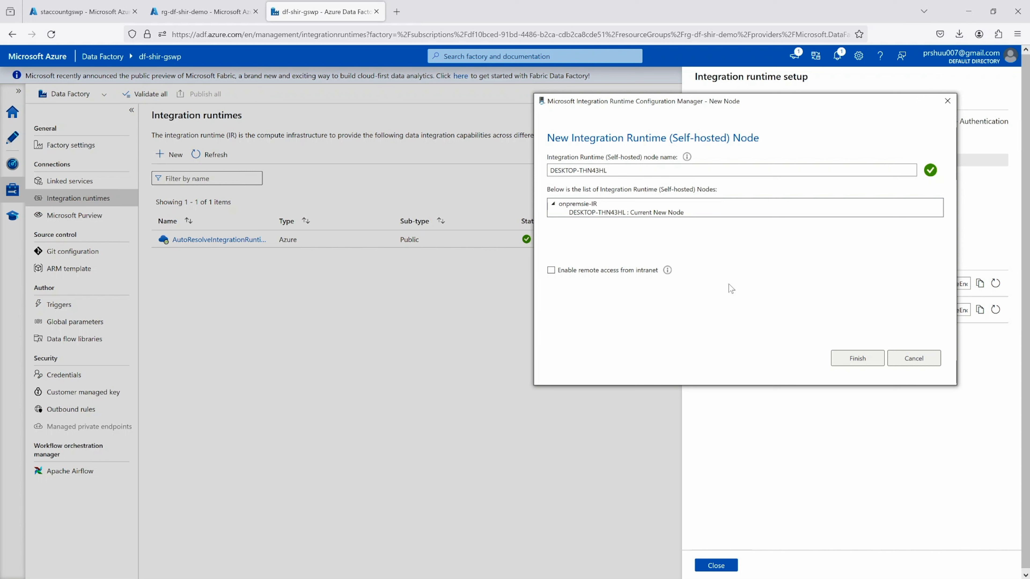
pyautogui.click(859, 359)
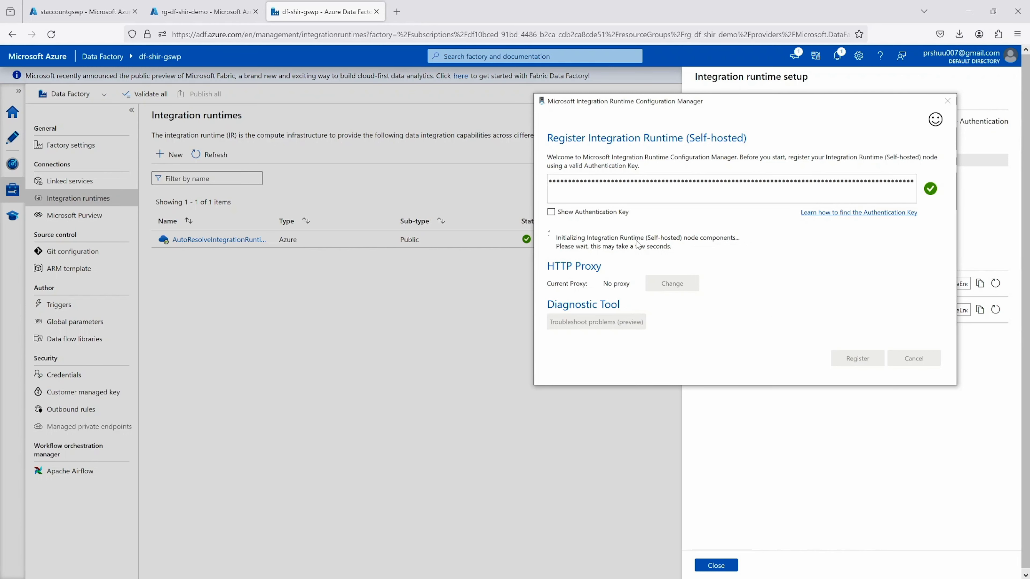
# Close the integration runtime setup in the data factory and review the nodes and settings of onpremsie-IR
pyautogui.click(718, 444)
pyautogui.click(723, 567)
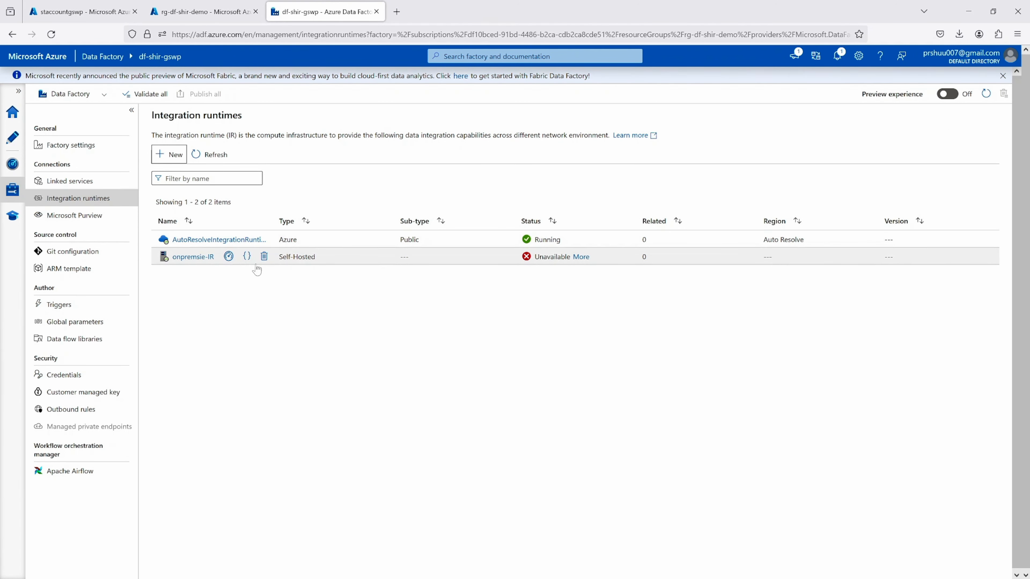
pyautogui.click(191, 258)
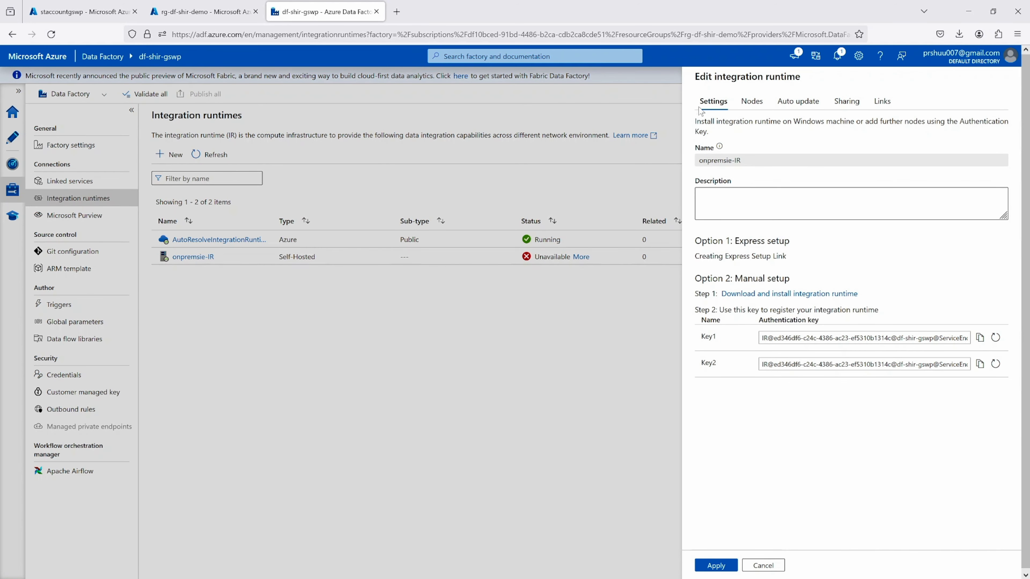
pyautogui.click(751, 102)
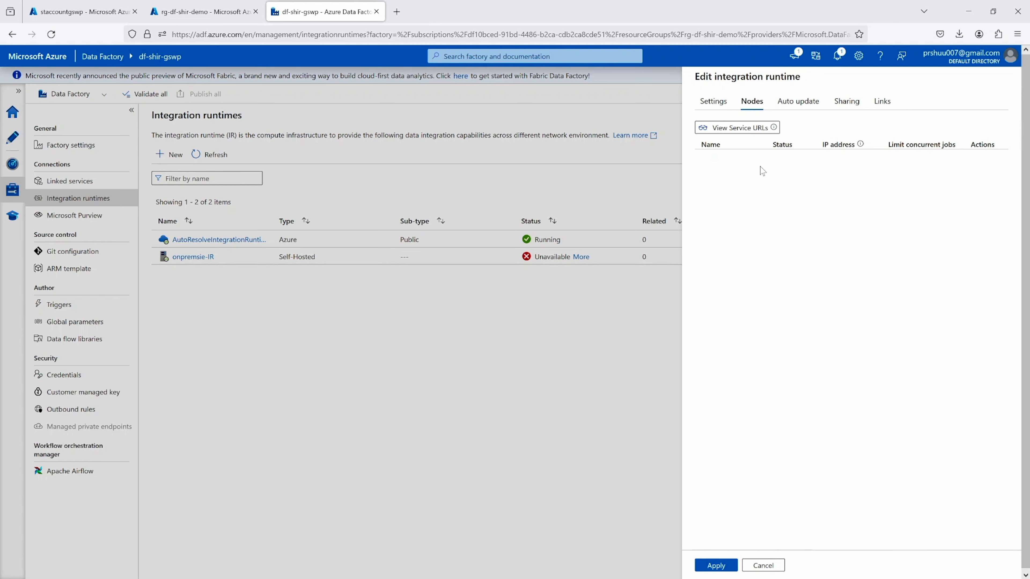
pyautogui.click(711, 102)
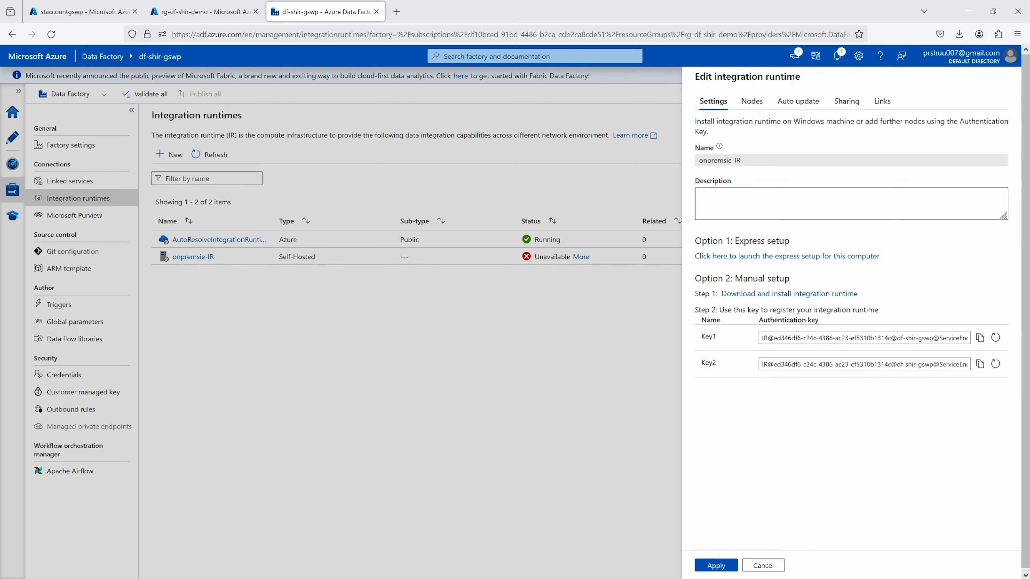
# Switch to the Microsoft Integration Runtime registration window and launch Configuration Manager for the registered node
pyautogui.hotkey('alt', 'Tab')
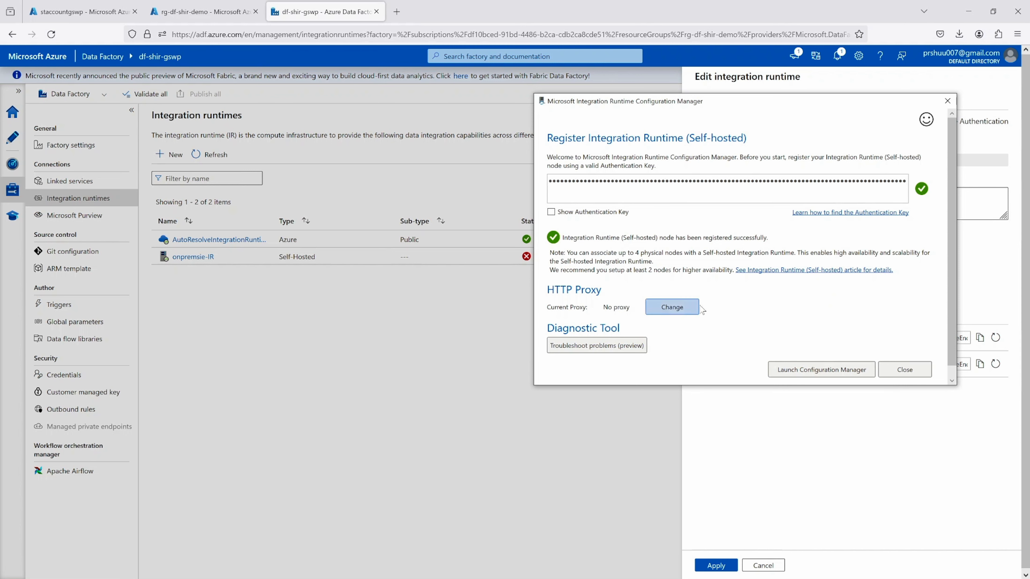
pyautogui.click(791, 375)
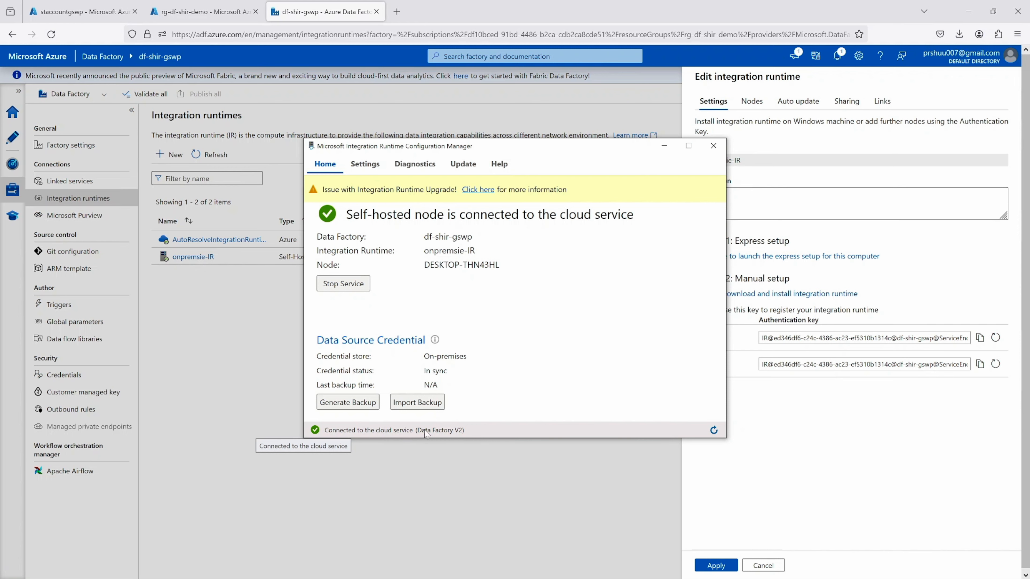
# Return to the data factory, close the onpremsie-IR editor without changes, and refresh the list of integration runtimes
pyautogui.click(826, 461)
pyautogui.click(780, 570)
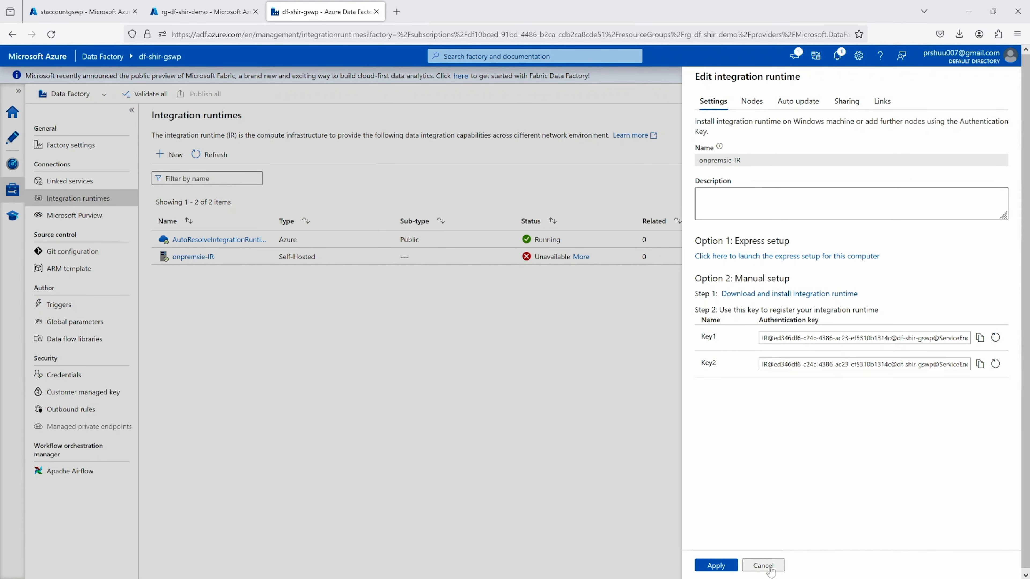
pyautogui.click(199, 161)
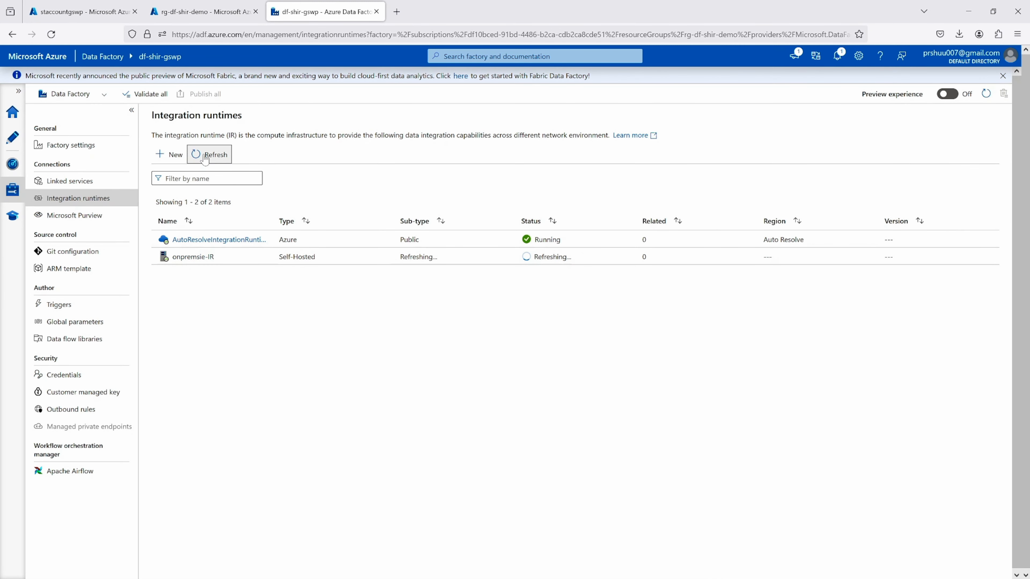
pyautogui.click(205, 158)
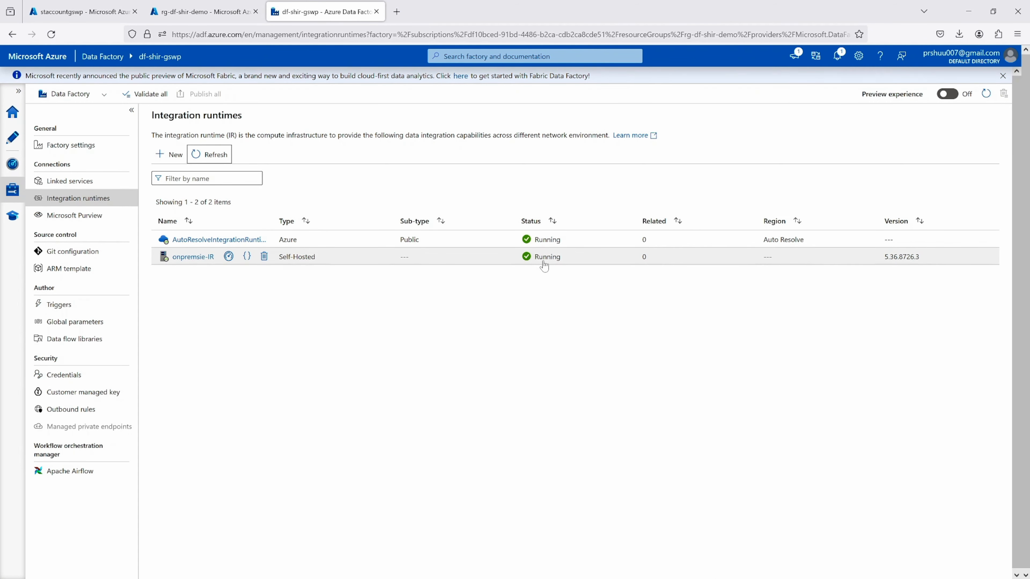
# Reopen onpremsie-IR, check its registered node and its settings, and apply the runtime configuration as it is
pyautogui.click(194, 257)
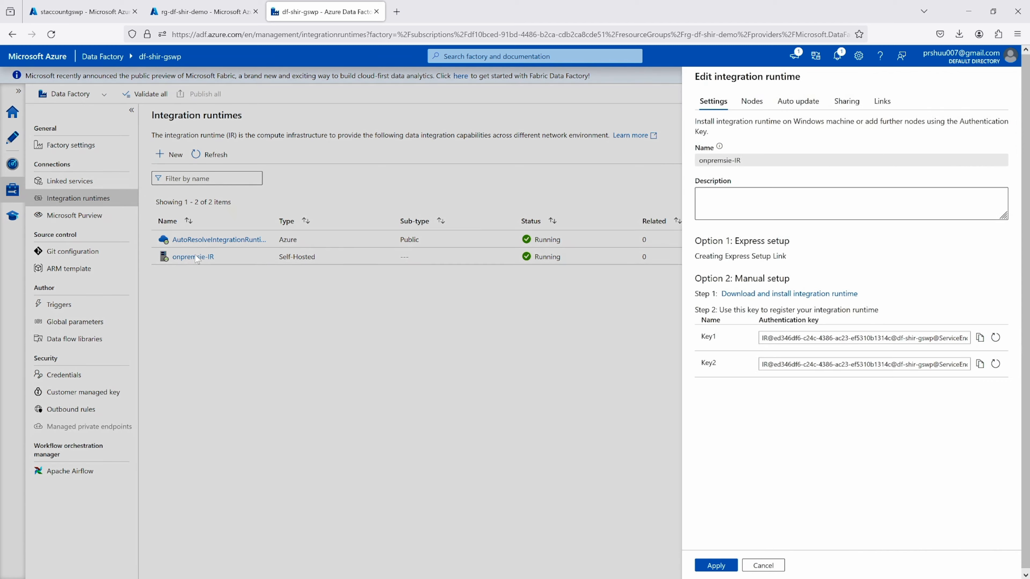
pyautogui.click(754, 110)
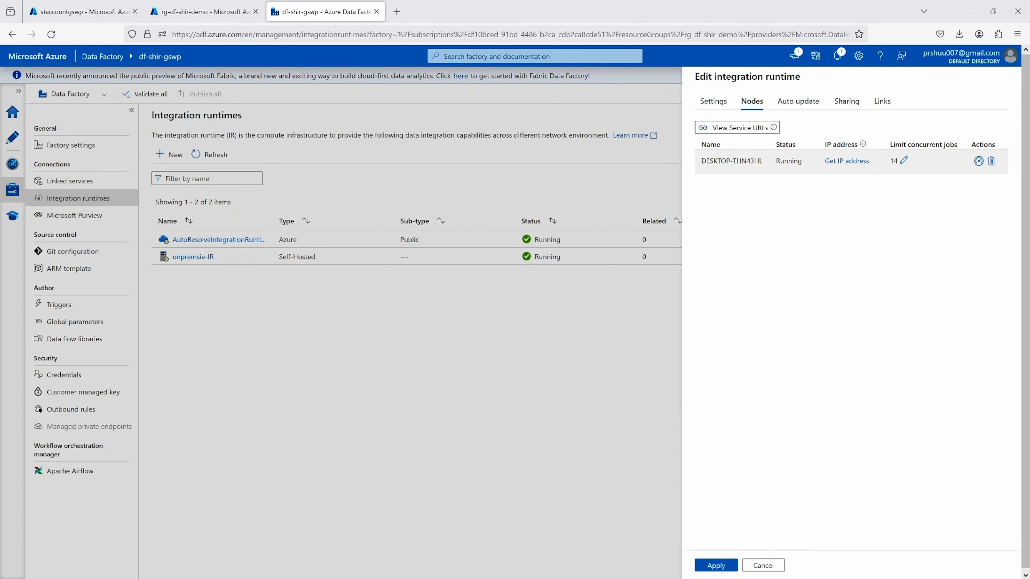
pyautogui.moveTo(701, 161); pyautogui.dragTo(759, 161)
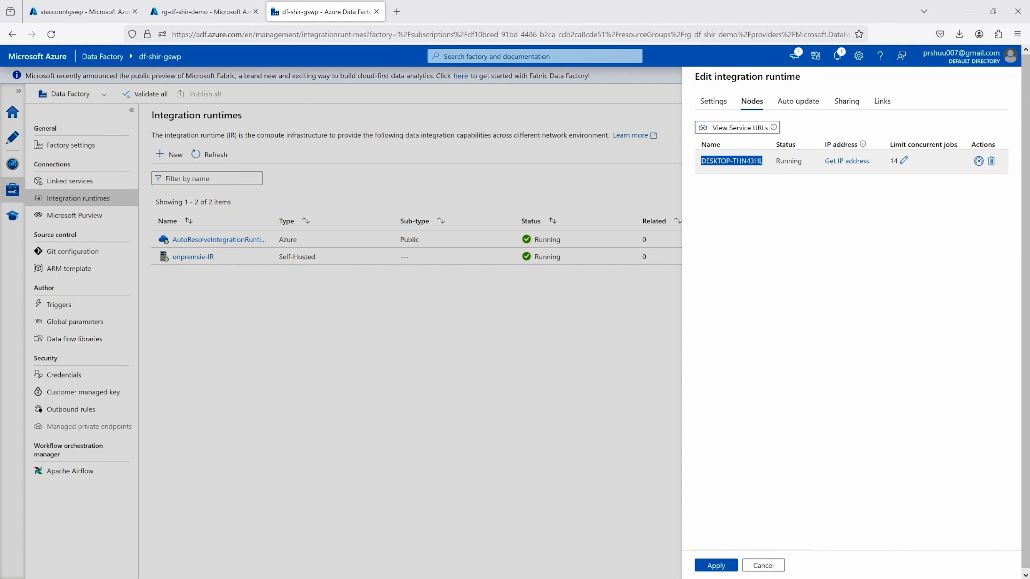
pyautogui.click(713, 101)
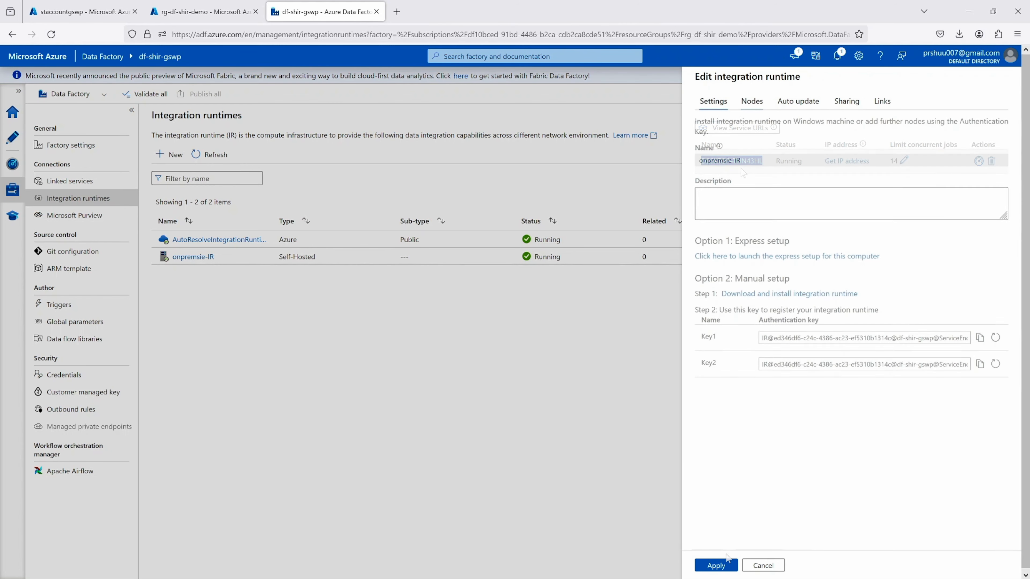
pyautogui.click(715, 566)
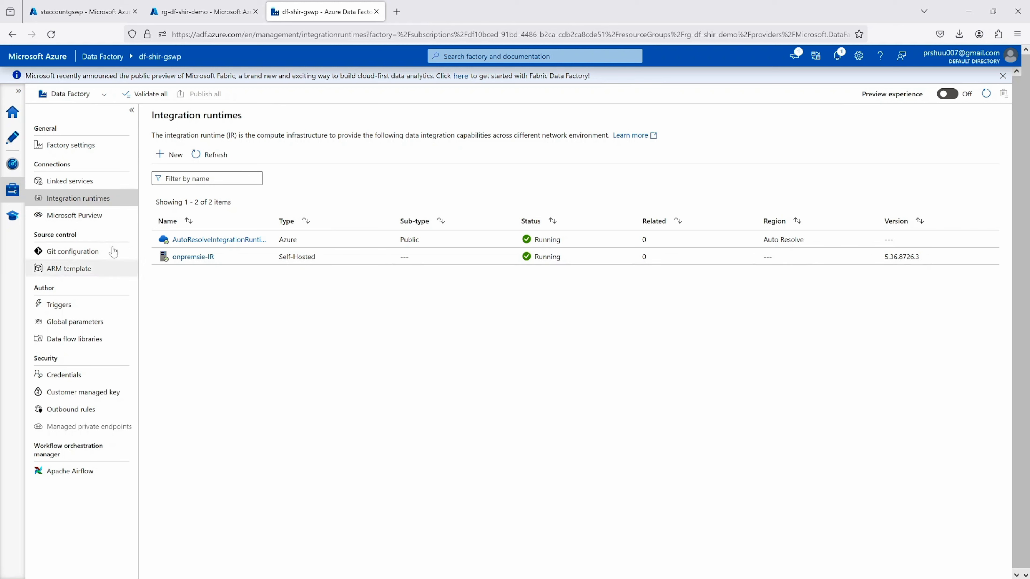
# Create a new pipeline in the factory's authoring area and add a Copy data activity to its canvas
pyautogui.click(10, 139)
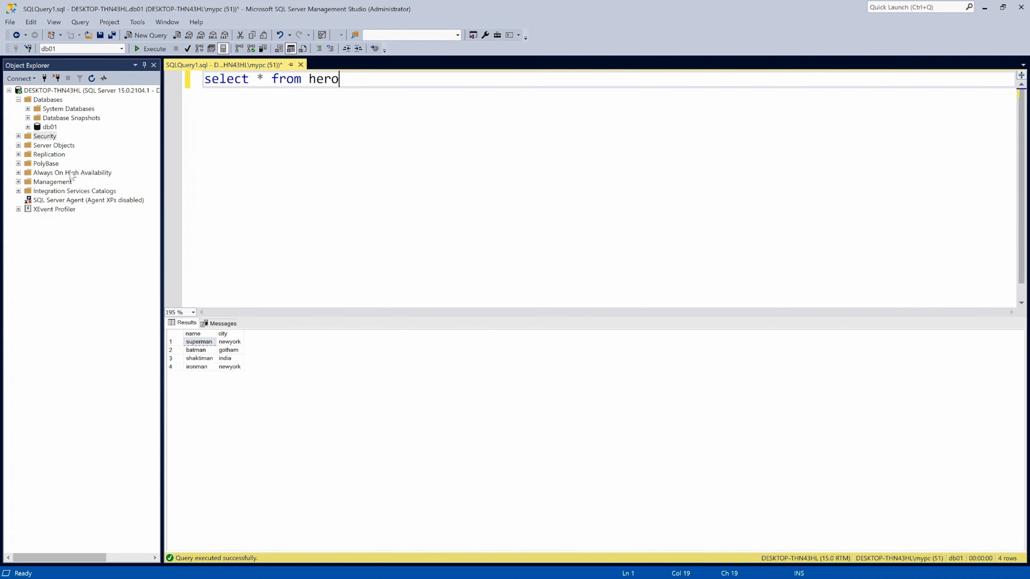
pyautogui.click(984, 8)
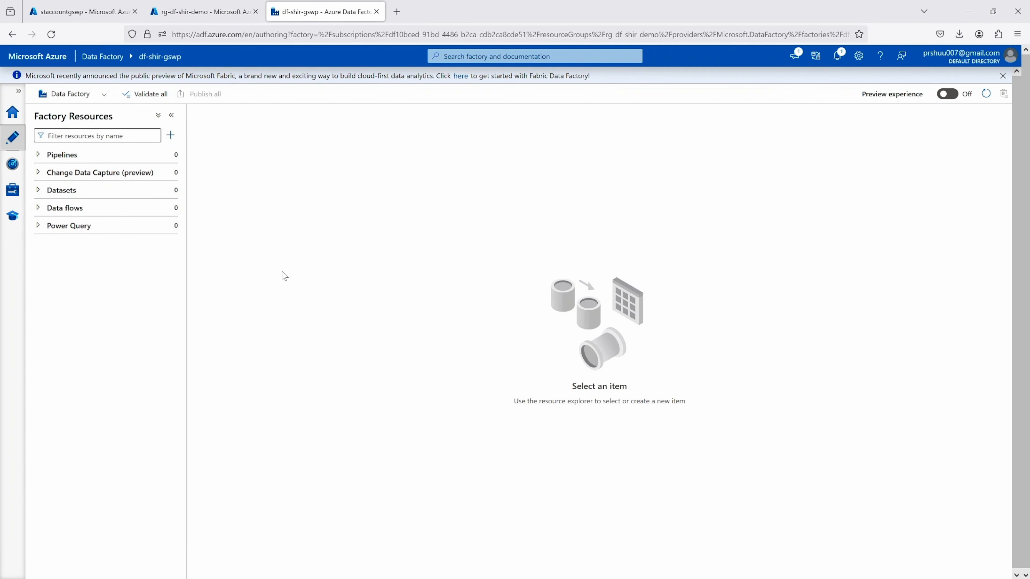
pyautogui.click(80, 154)
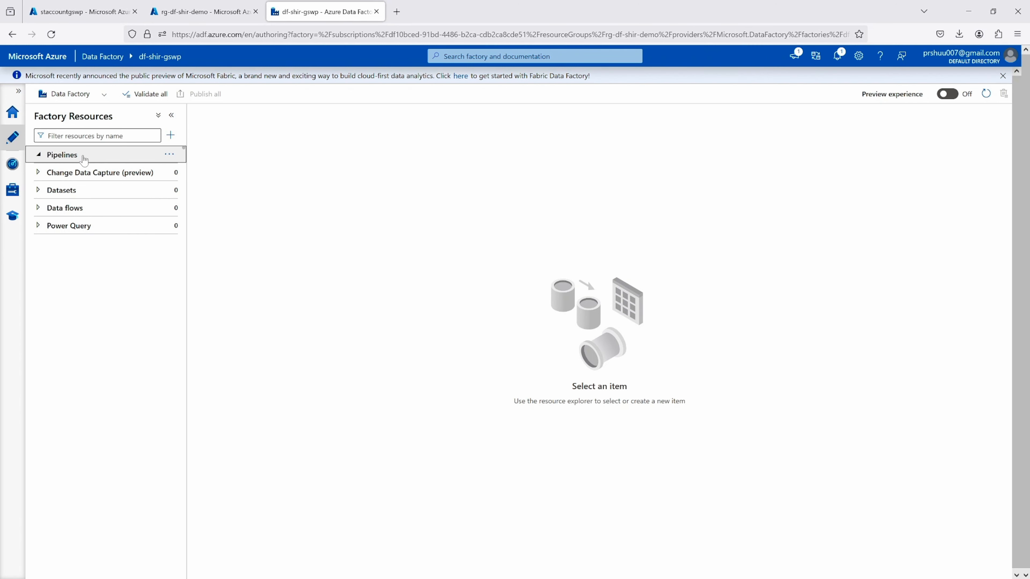
pyautogui.click(169, 154)
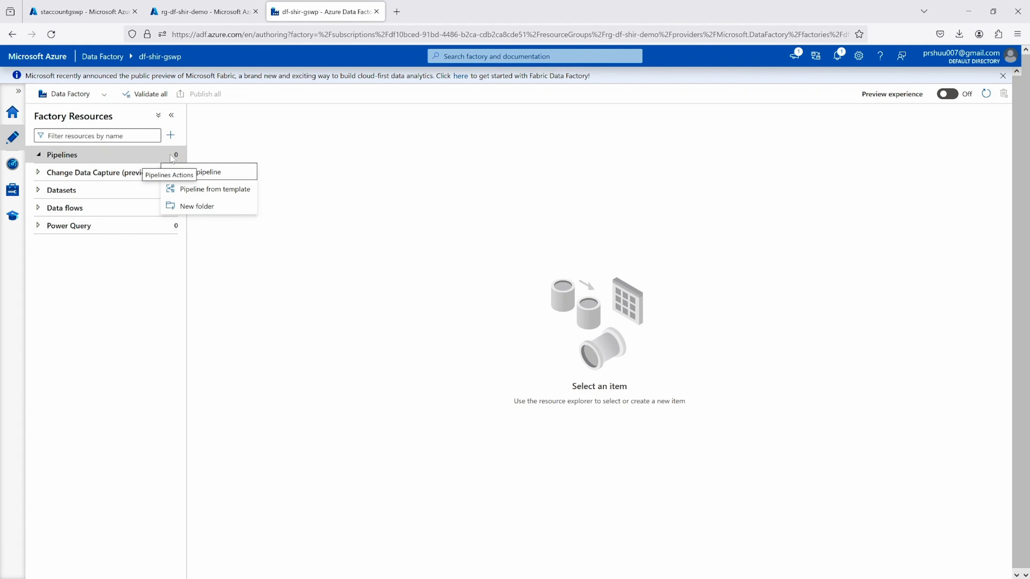
pyautogui.click(201, 172)
pyautogui.click(200, 172)
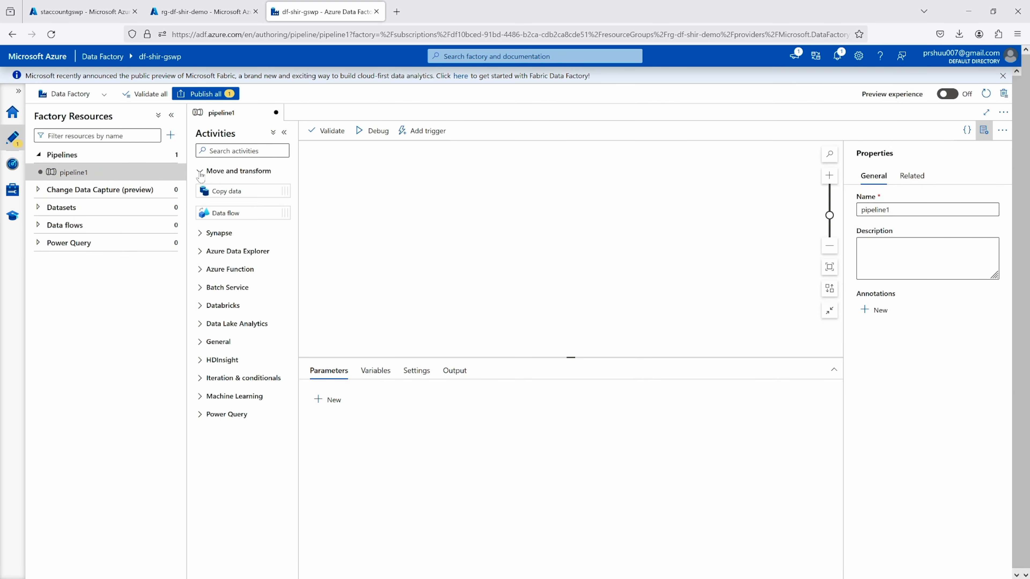
pyautogui.moveTo(221, 191); pyautogui.dragTo(471, 206)
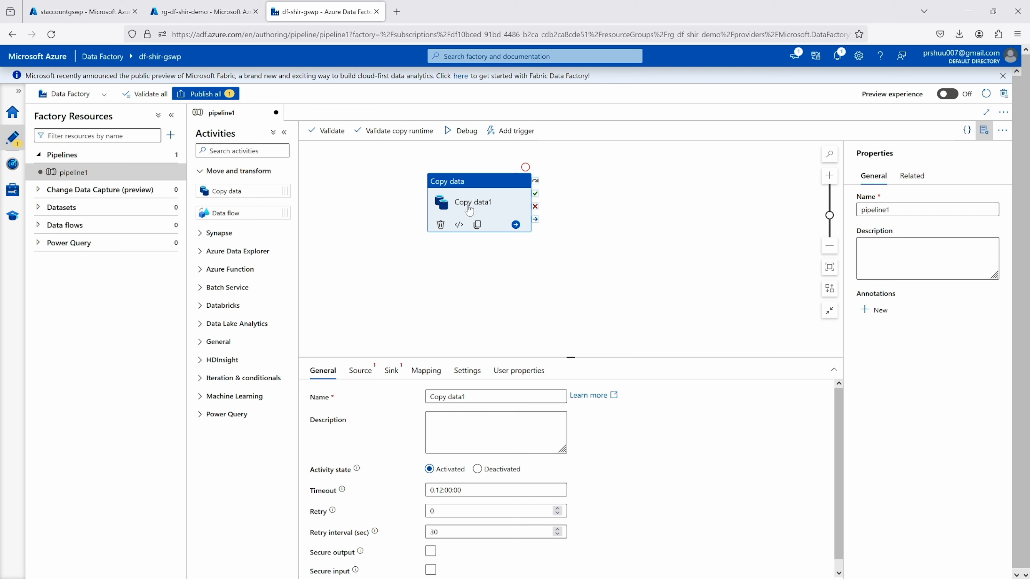
pyautogui.moveTo(468, 396); pyautogui.dragTo(420, 400)
pyautogui.write('d')
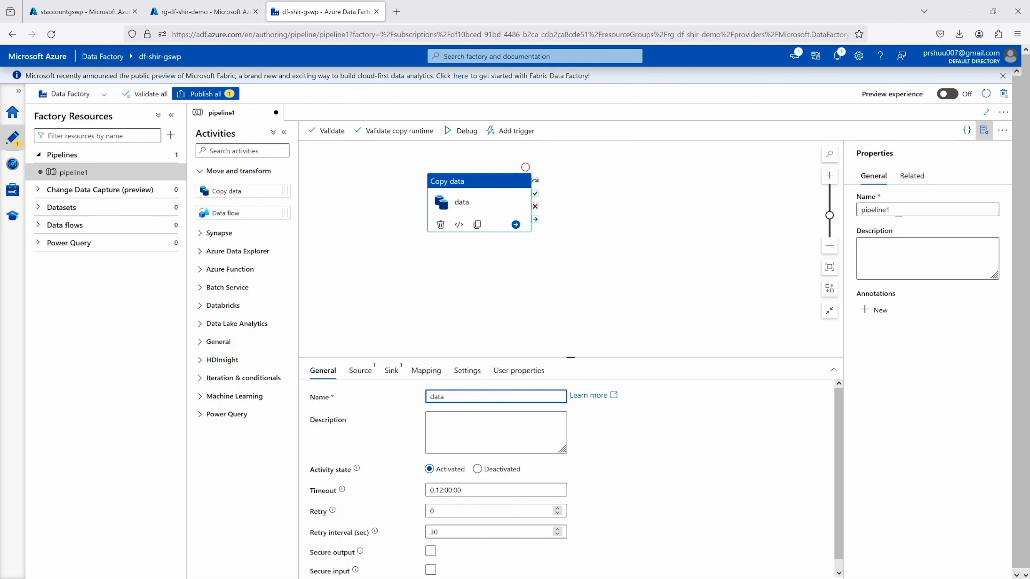
pyautogui.press('BackSpace')
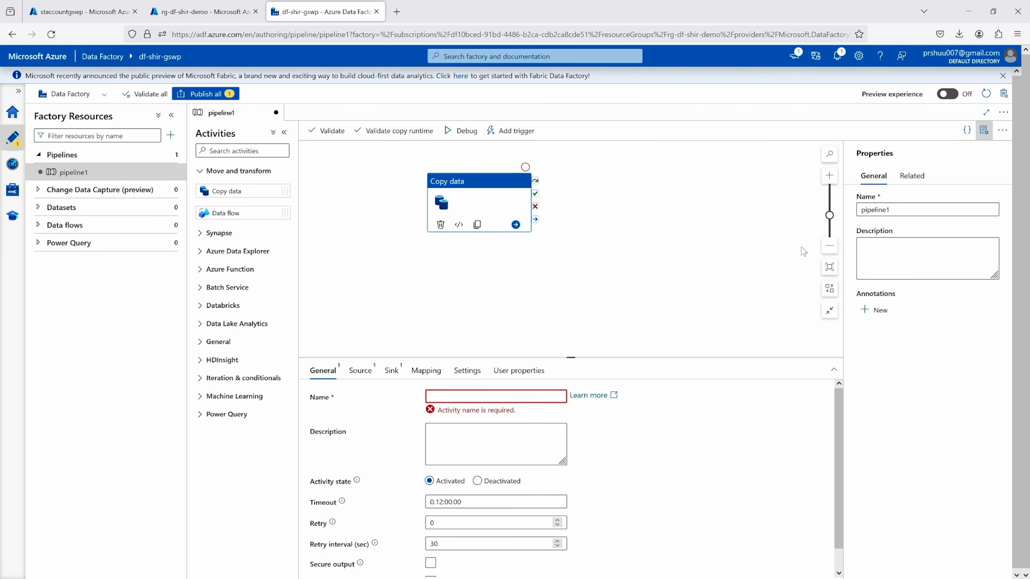
# Name the pipeline movedatafromsqltoblob and its Copy data activity copydata
pyautogui.doubleClick(875, 210)
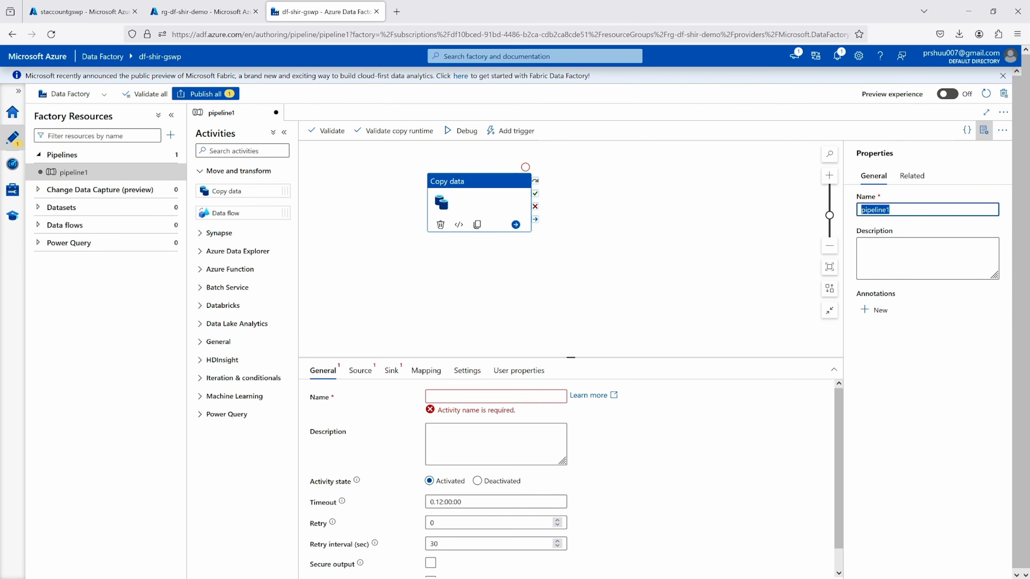
pyautogui.write('movedatafromsqltoblob')
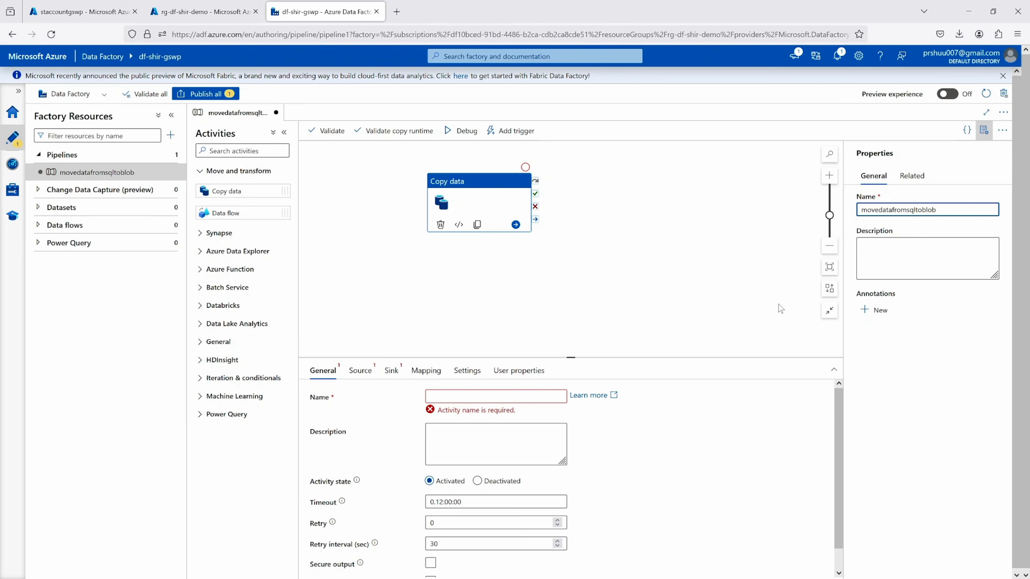
pyautogui.click(468, 293)
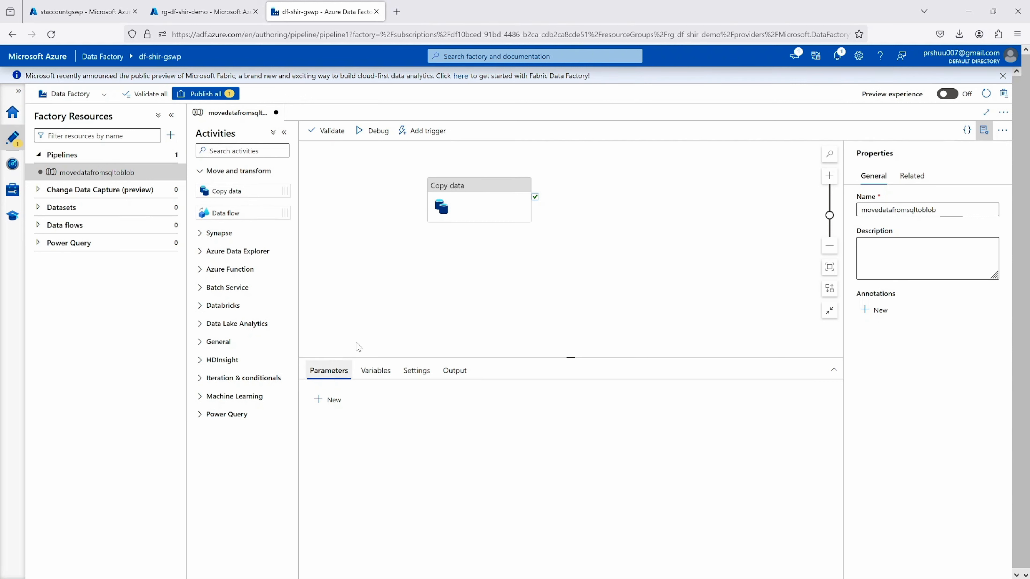
pyautogui.click(471, 199)
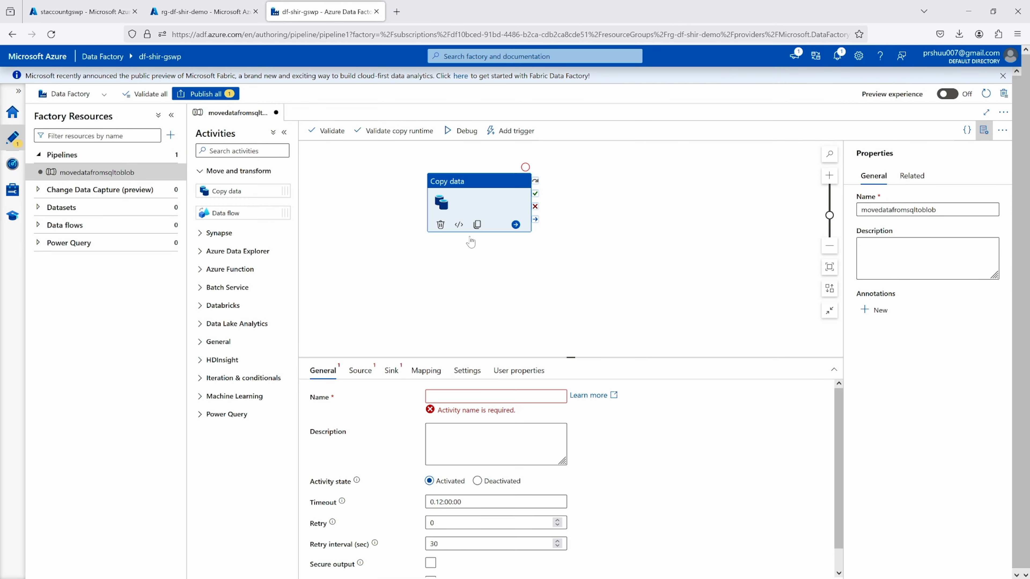
pyautogui.click(446, 396)
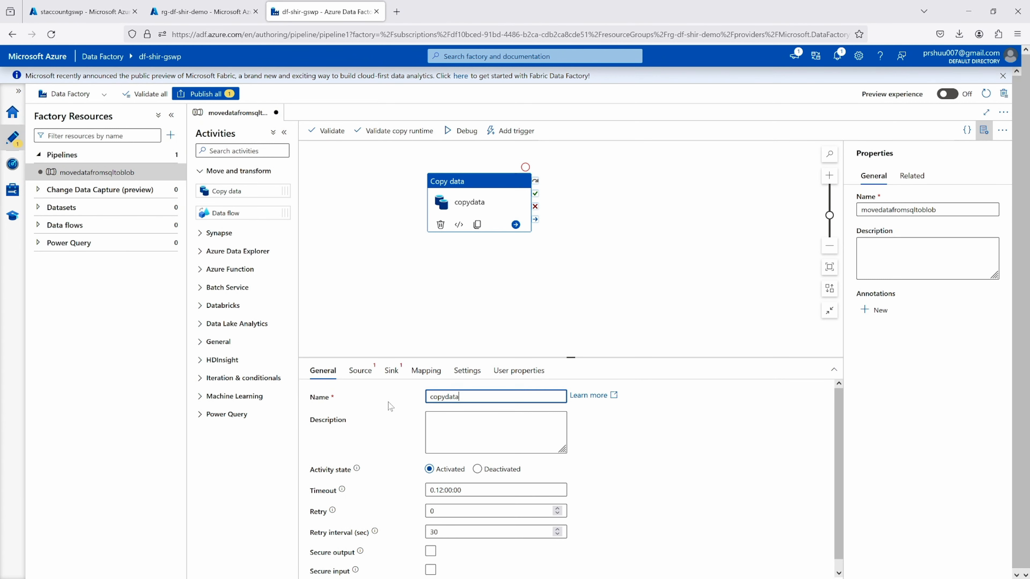
# Start a new source dataset for the copydata activity, using SQL server as the data store
pyautogui.click(359, 372)
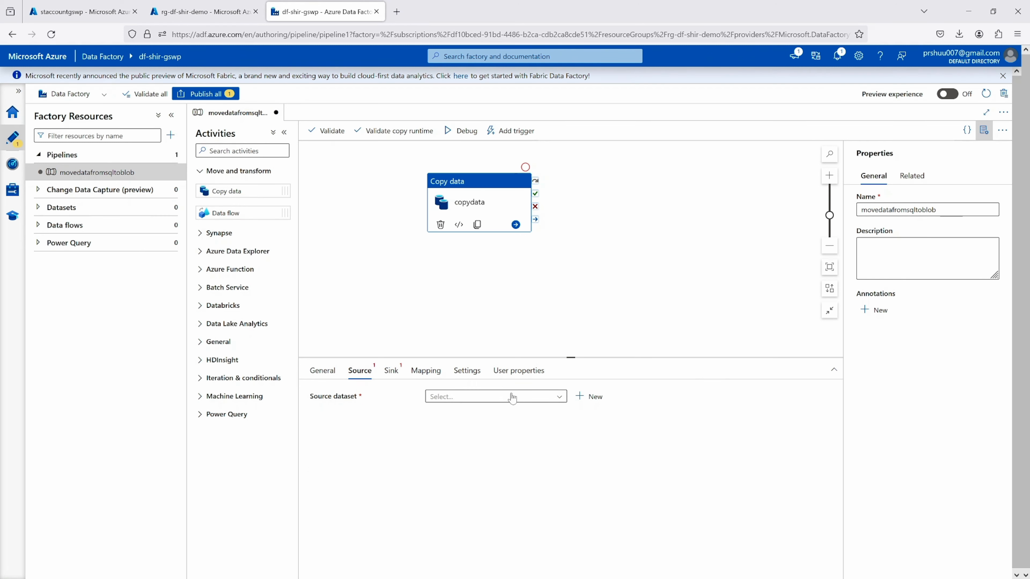
pyautogui.click(559, 398)
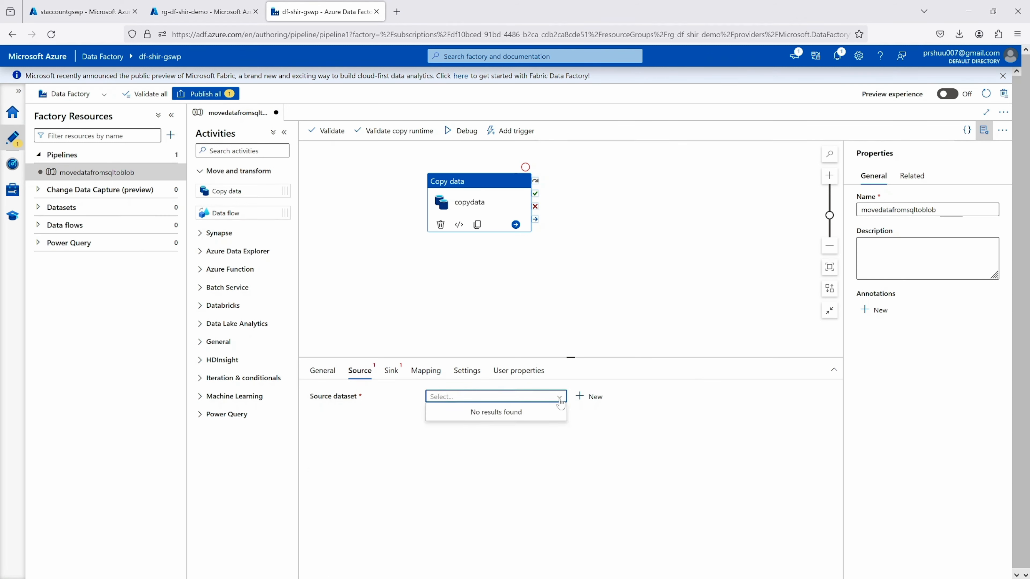
pyautogui.click(590, 397)
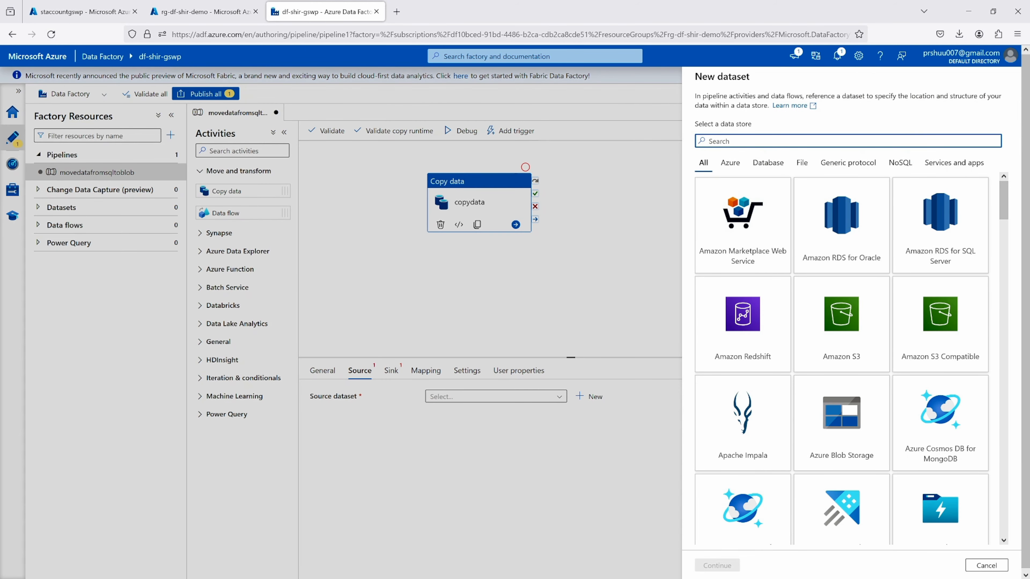
pyautogui.write('sql')
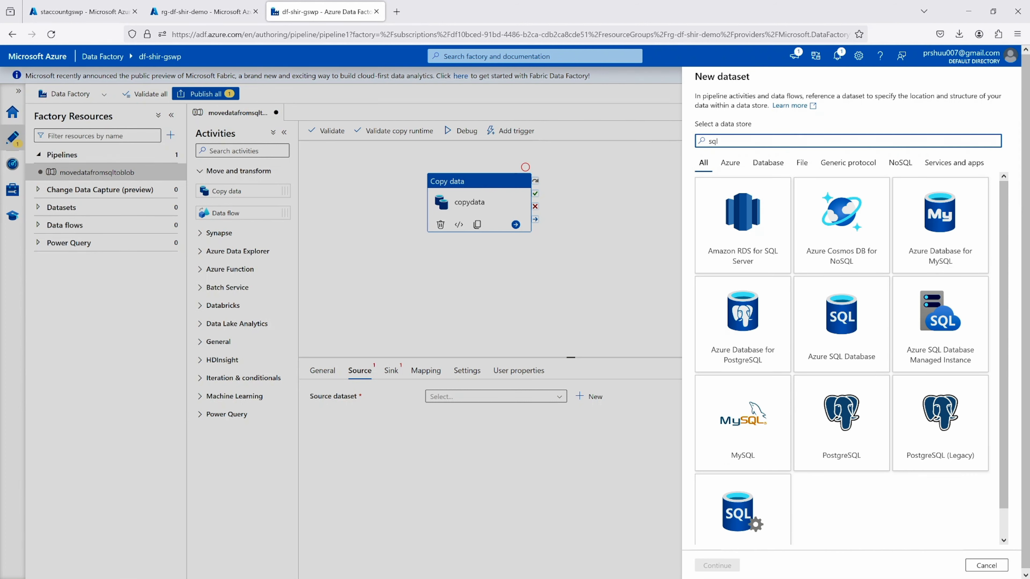
pyautogui.scroll(-2, 762, 373)
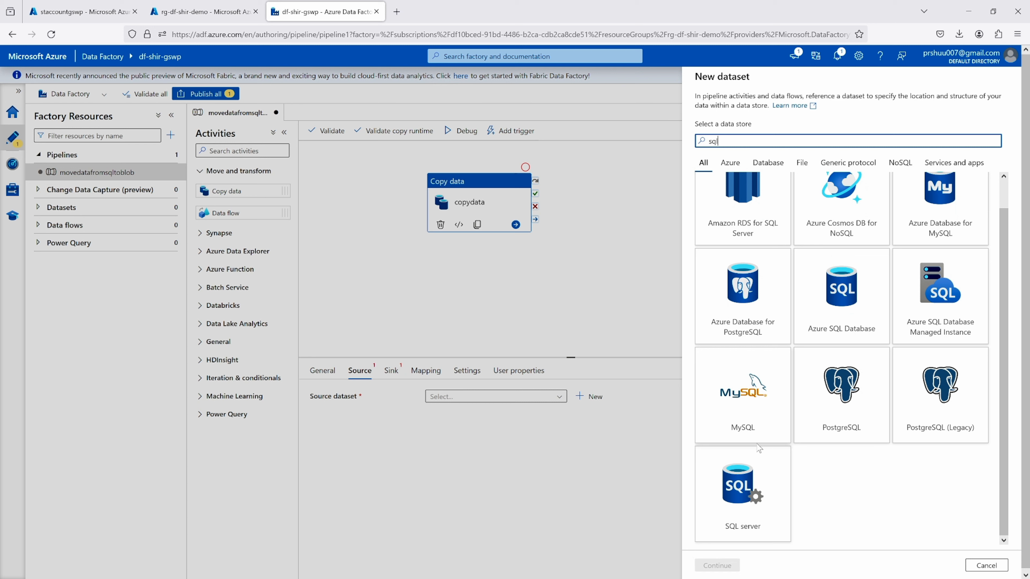
pyautogui.click(741, 470)
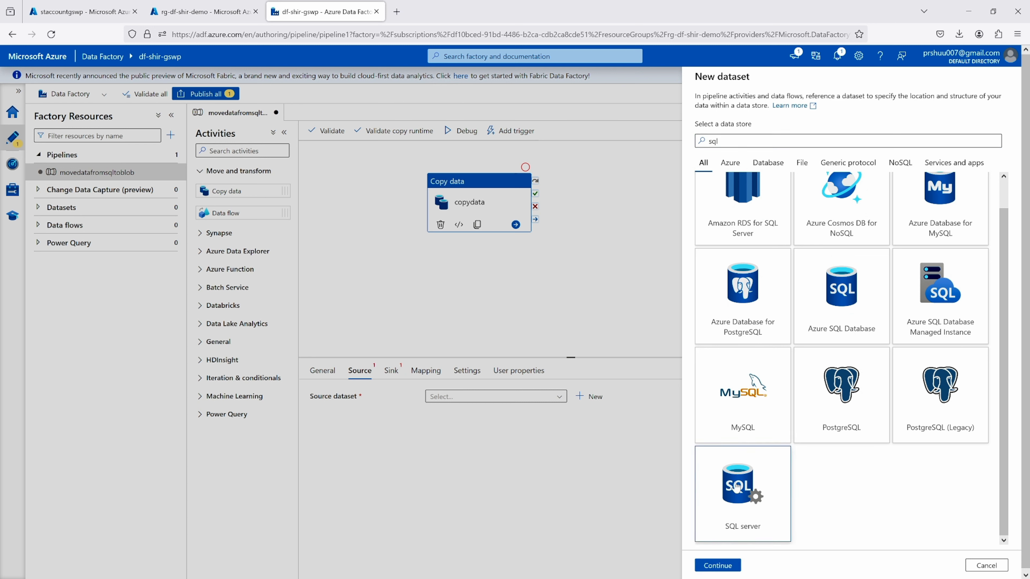
pyautogui.click(717, 568)
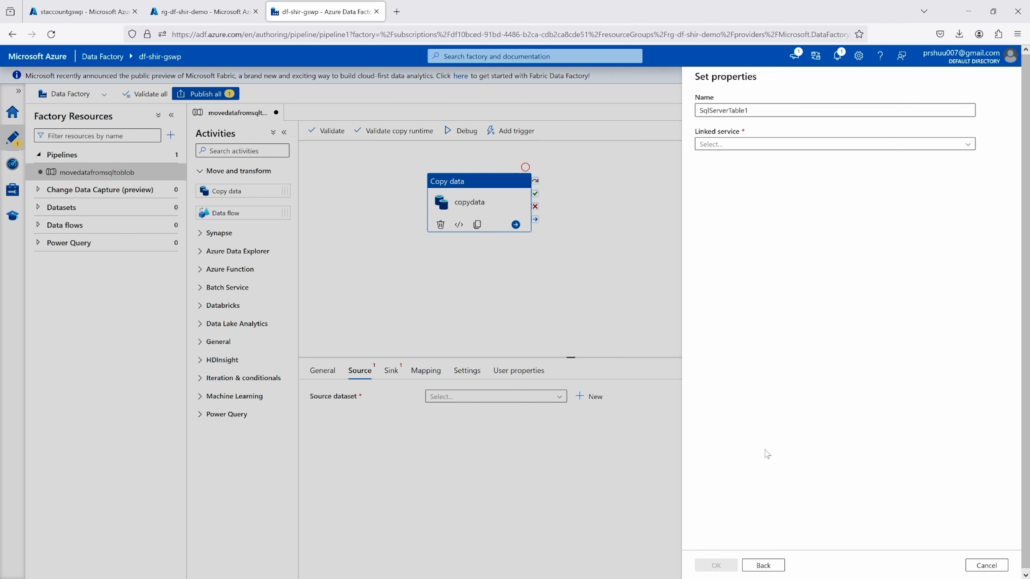
# Start a new linked service for the dataset, name it onpremSQLServer, and connect it through the onpremsie-IR integration runtime
pyautogui.click(722, 147)
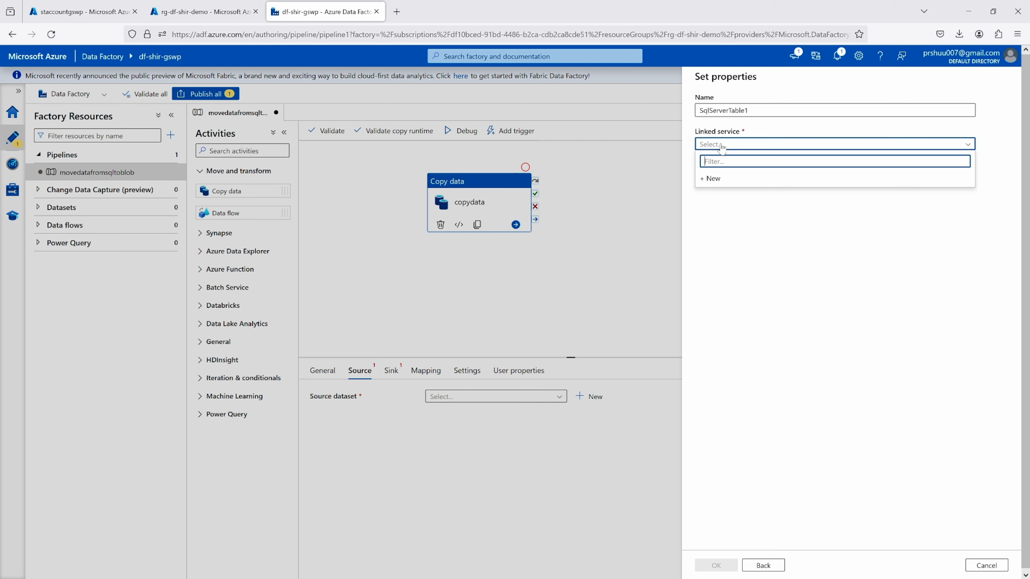
pyautogui.click(712, 183)
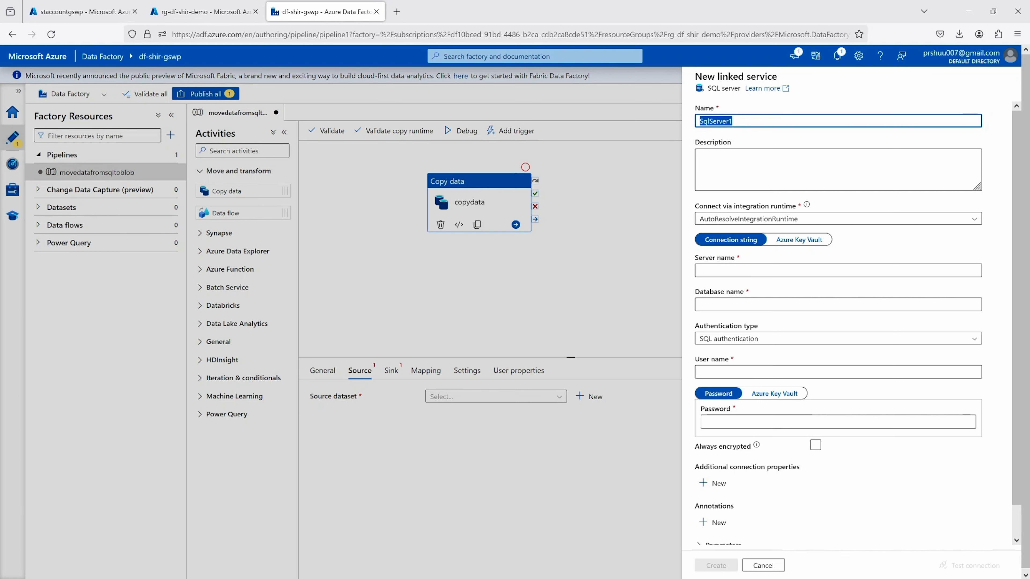
pyautogui.write('onpremSQL')
pyautogui.click(736, 222)
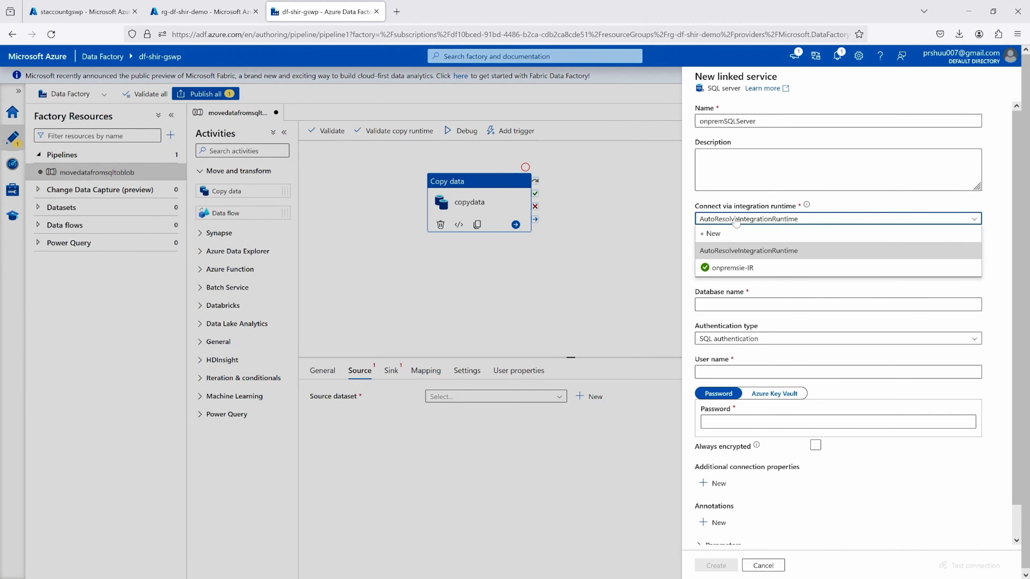
pyautogui.click(728, 268)
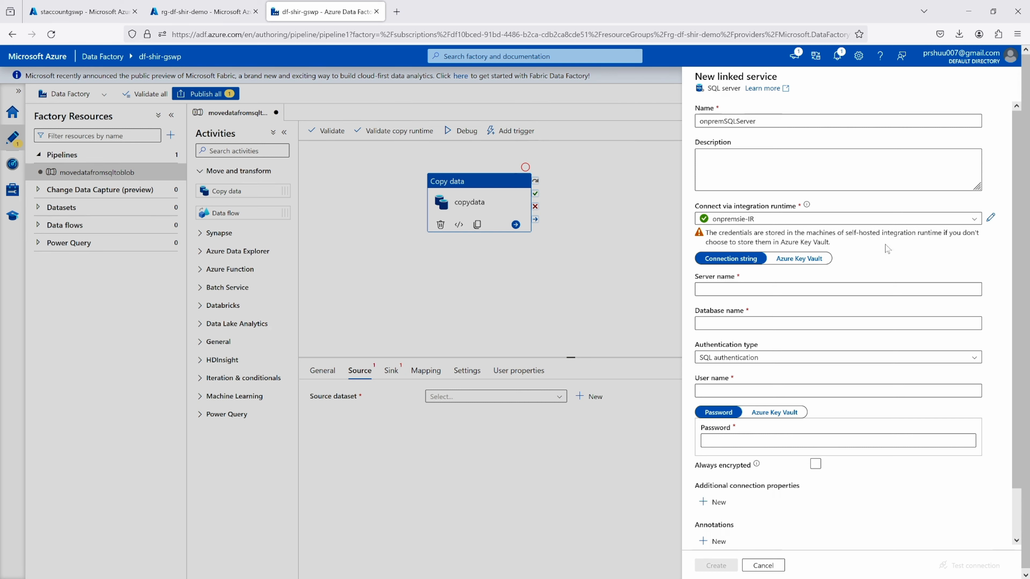
# Look up the local server name in SQL Server Management Studio's connection dialog, then return to the linked service's empty server name
pyautogui.scroll(-2, 886, 249)
pyautogui.click(745, 240)
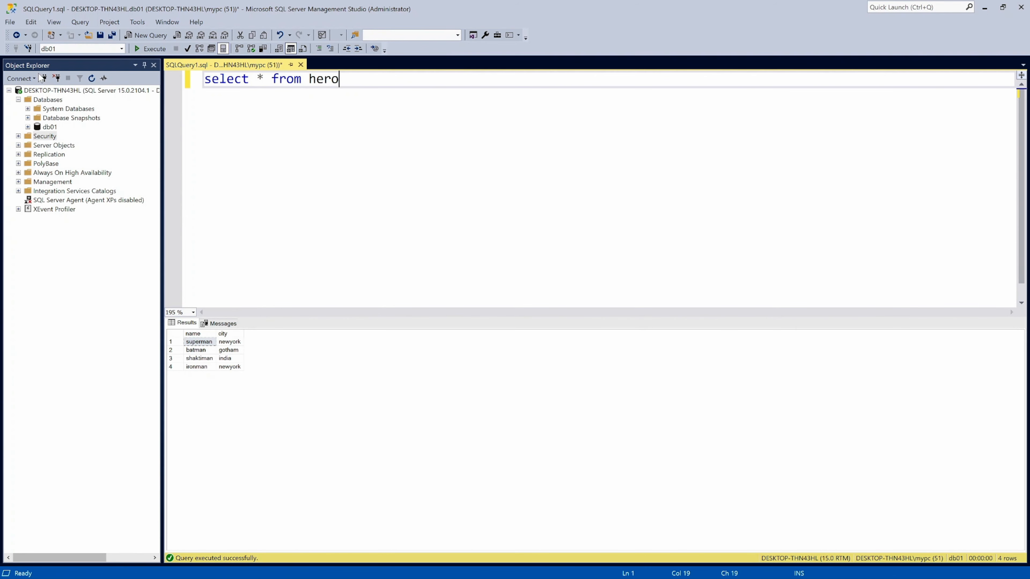
pyautogui.click(44, 78)
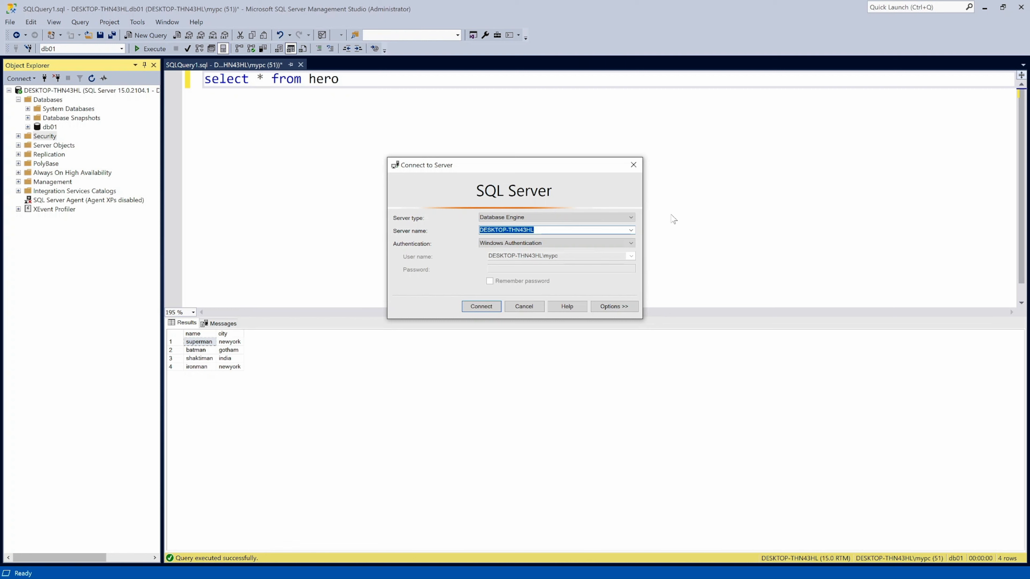
pyautogui.click(524, 307)
pyautogui.click(985, 8)
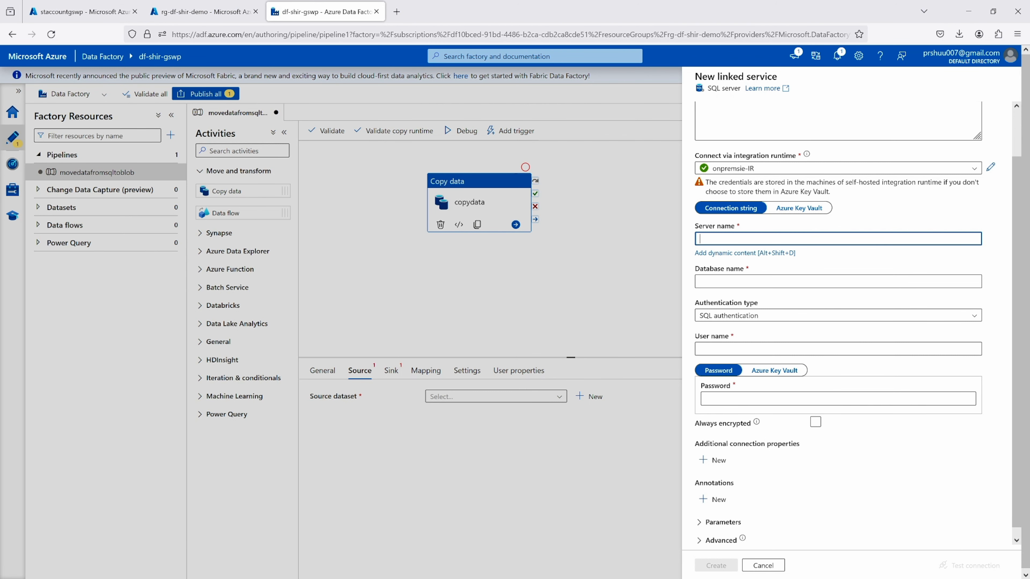
# Set the linked service's server name to DESKTOP-THN43HL, its database to db01 and its user name to sqladmin
pyautogui.write('DESKTOP-THN43HL')
pyautogui.click(713, 284)
pyautogui.write('db0')
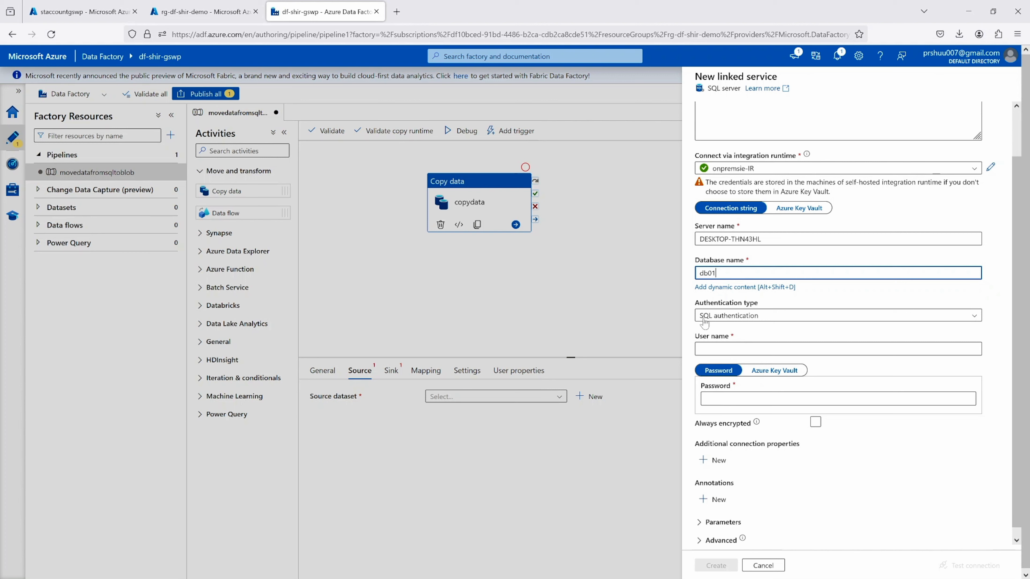
pyautogui.click(716, 350)
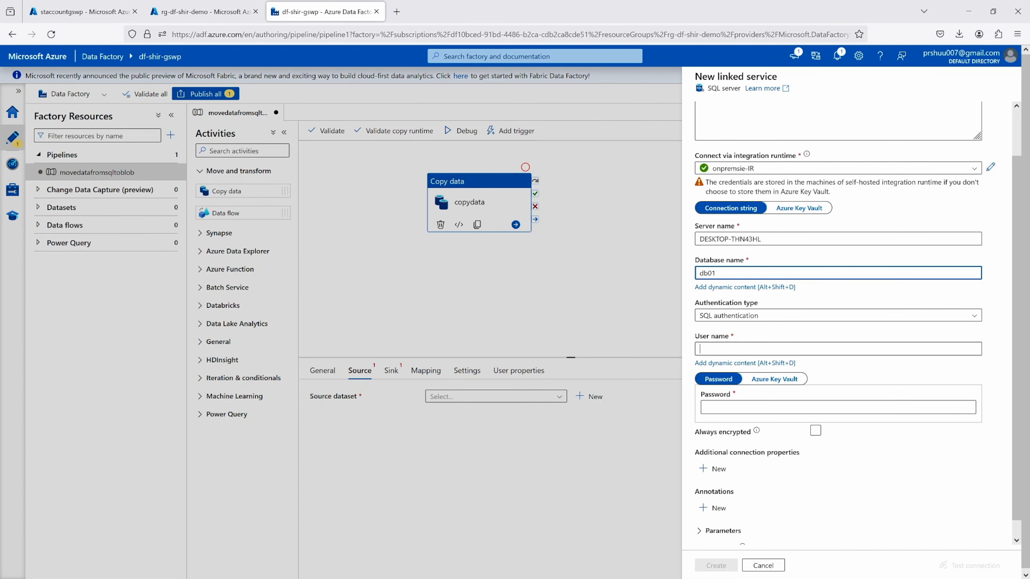
pyautogui.write('sqladmin')
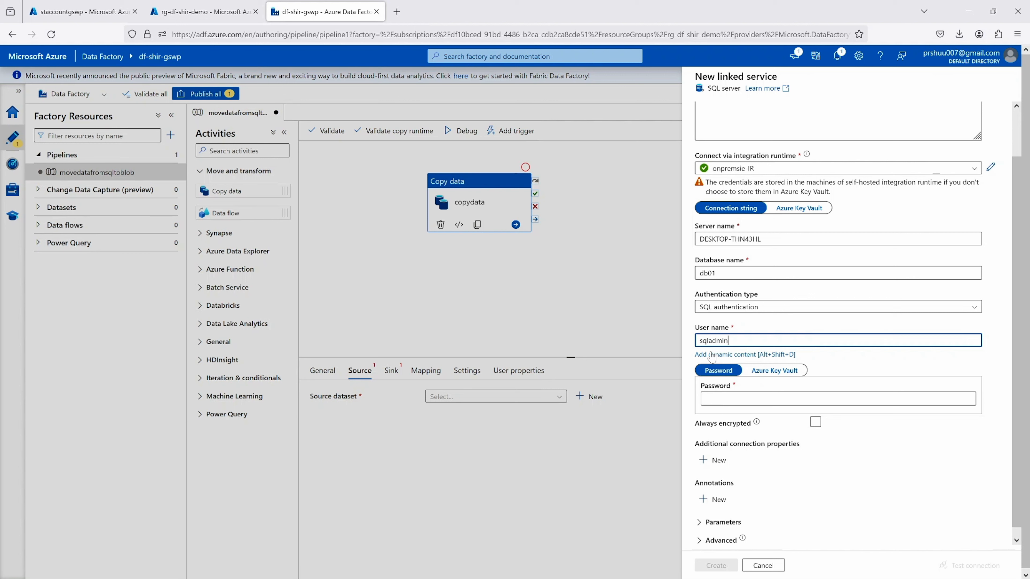
# Enter the SQL login's password in the onpremSQLServer linked service
pyautogui.scroll(-1, 777, 315)
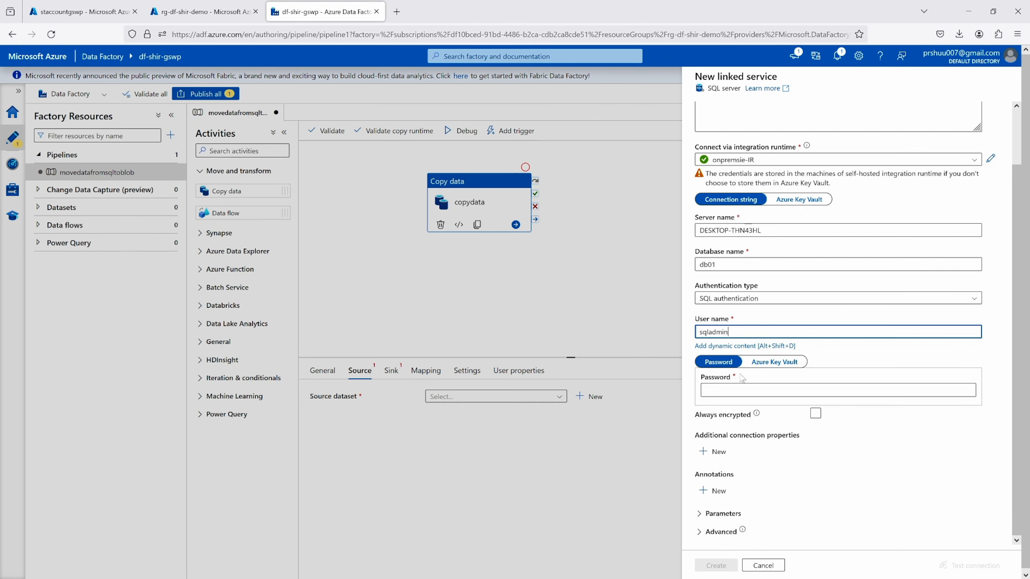
pyautogui.click(742, 389)
pyautogui.write('••')
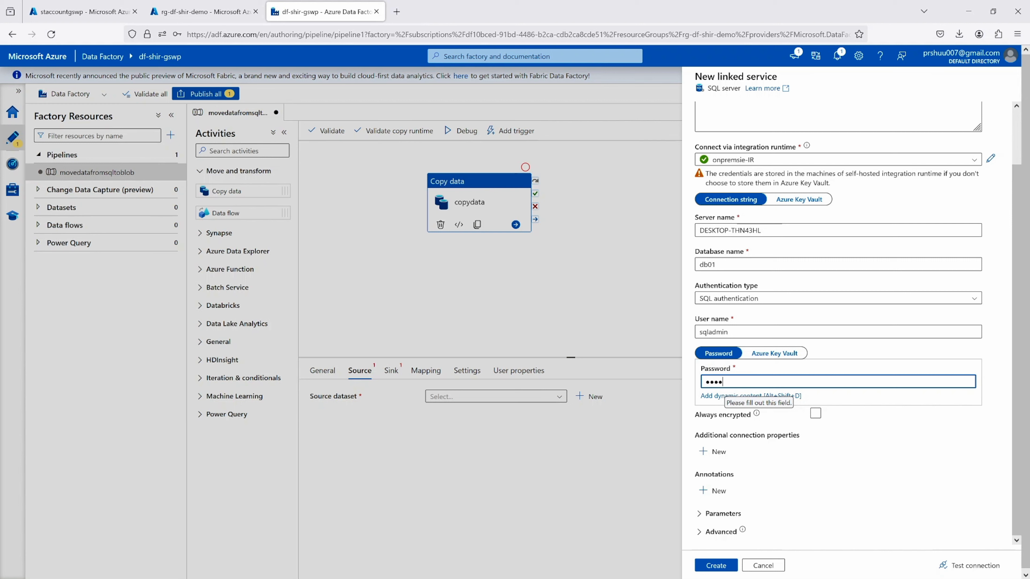
pyautogui.press('BackSpace')
pyautogui.press('BackSpace')
pyautogui.press('BackSpace')
pyautogui.press('BackSpace')
pyautogui.write('•••••••••••••')
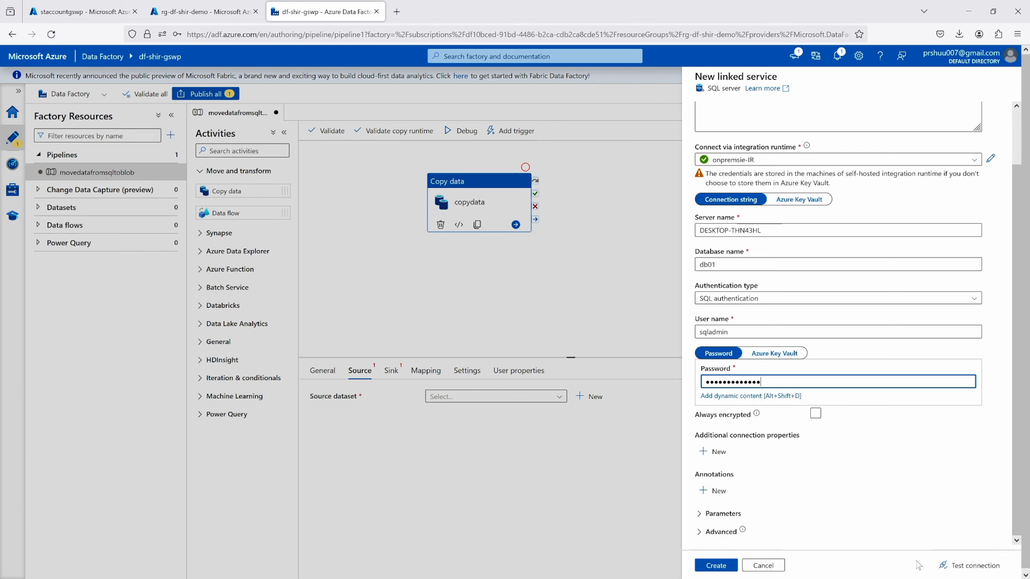
# Test the SQL Server connection and create the linked service, declining the browser's offer to save the password
pyautogui.click(952, 570)
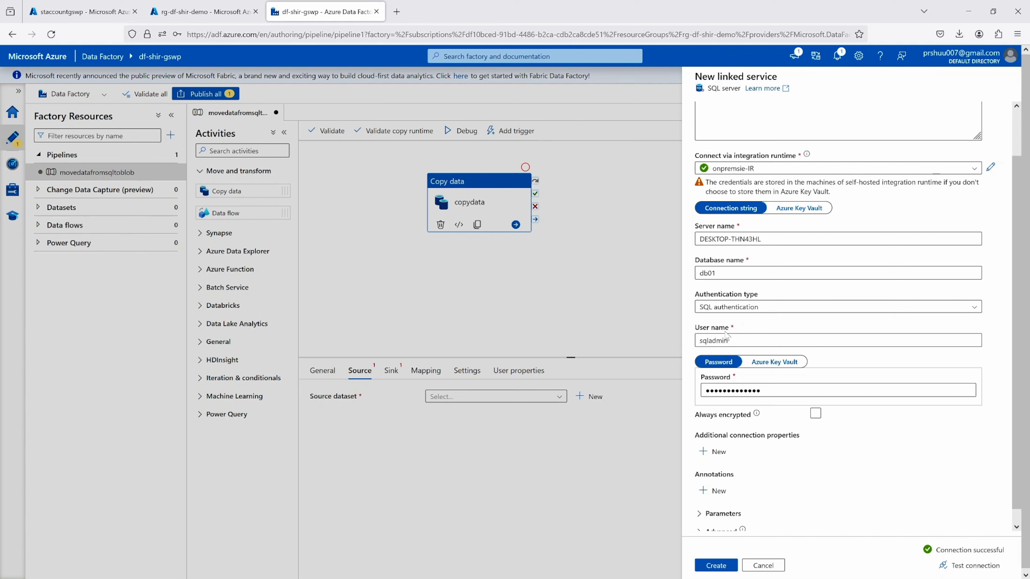
pyautogui.scroll(-1, 776, 516)
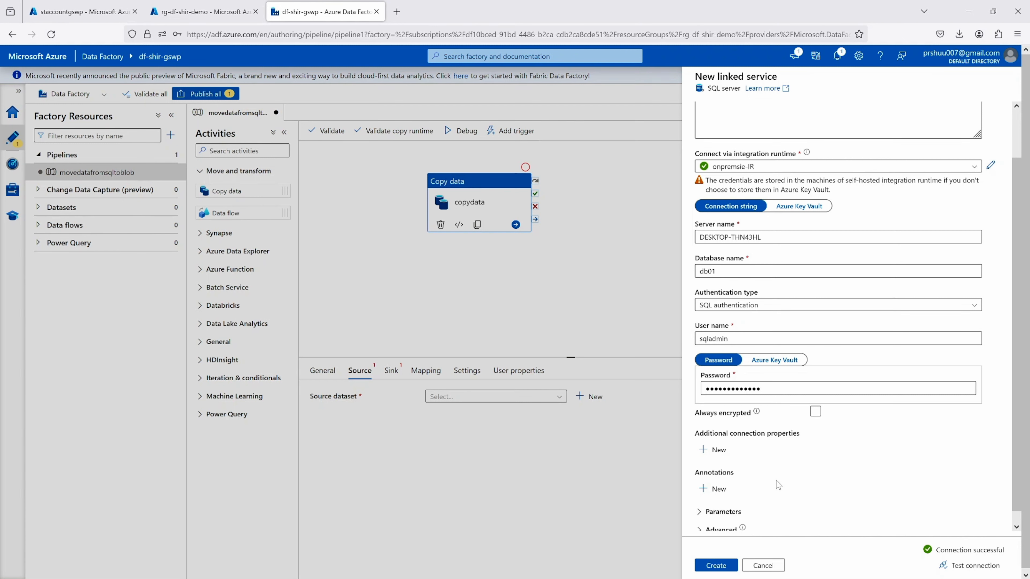
pyautogui.click(715, 567)
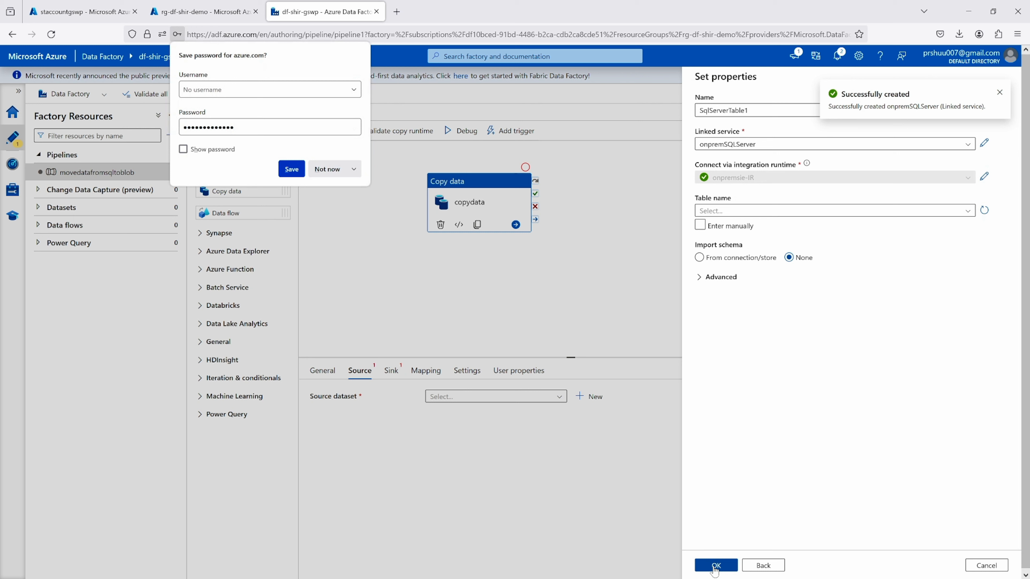
pyautogui.click(335, 173)
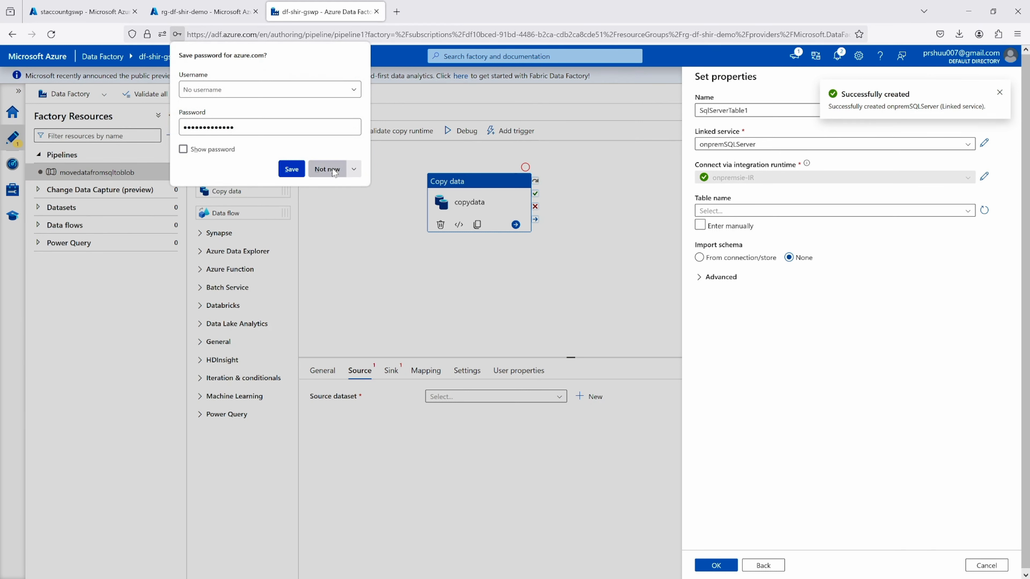
# Create the source dataset from the dbo.hero table and preview its data
pyautogui.click(749, 212)
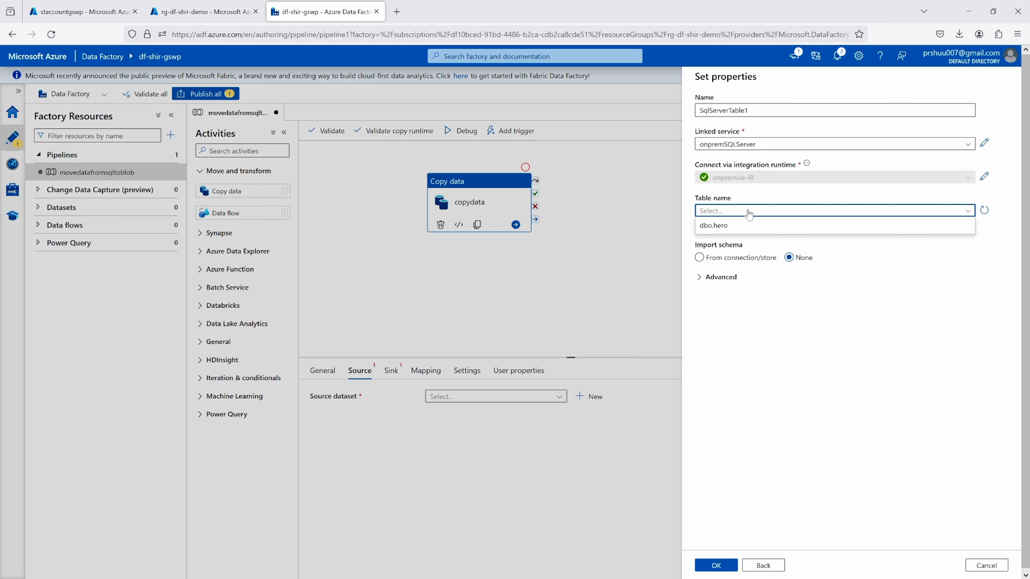
pyautogui.click(716, 226)
pyautogui.click(719, 228)
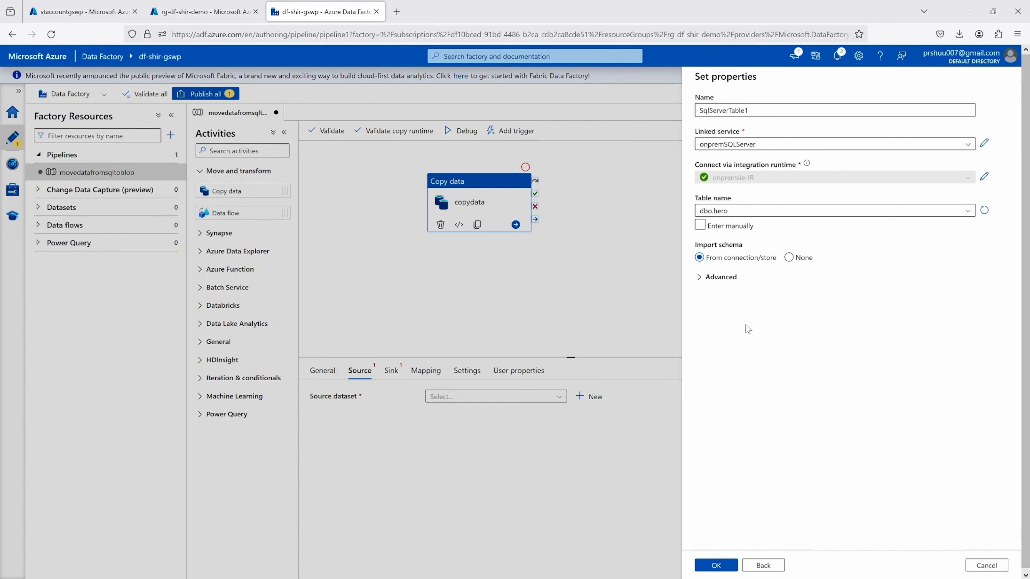
pyautogui.click(724, 568)
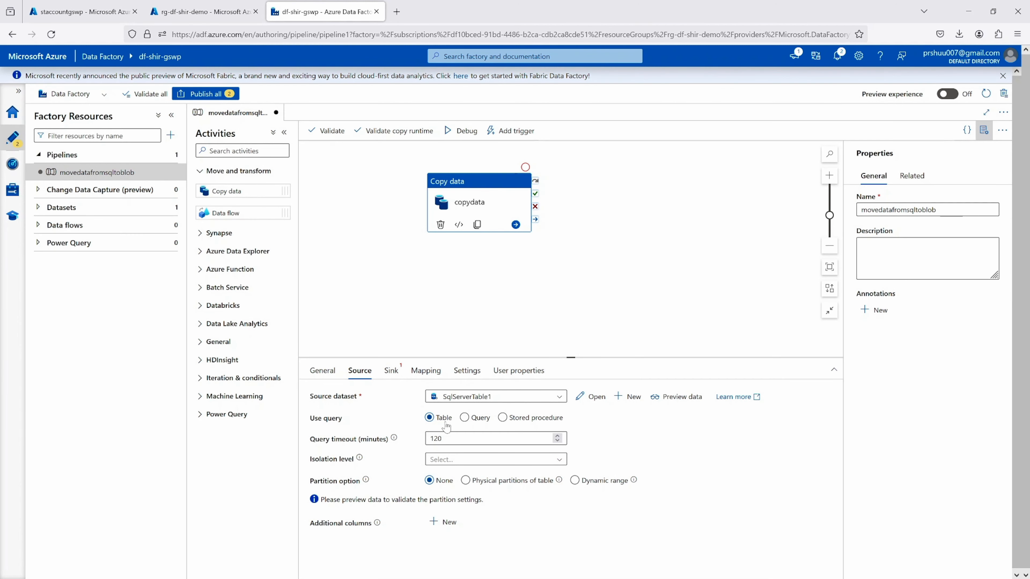
pyautogui.click(667, 401)
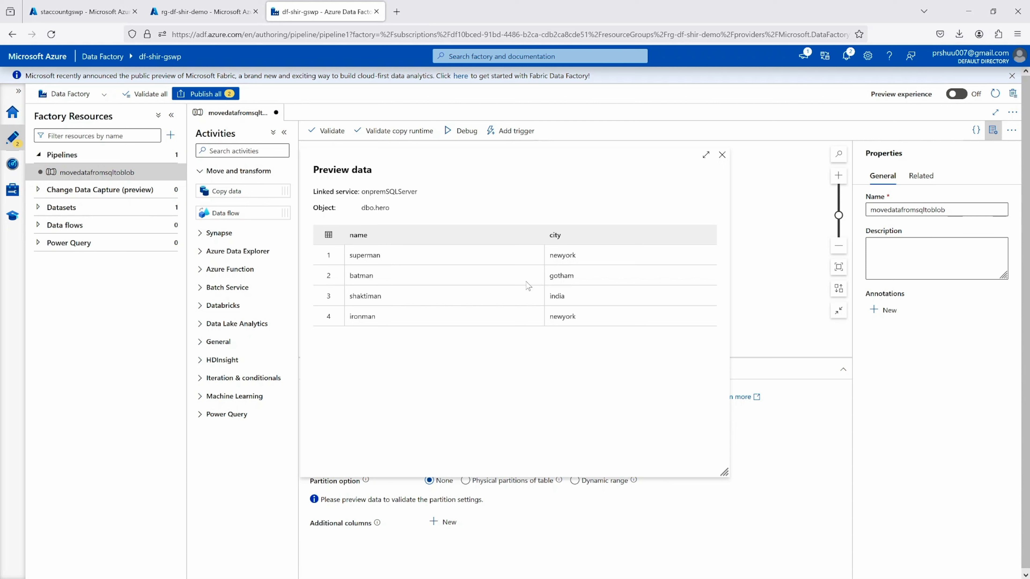
pyautogui.click(723, 155)
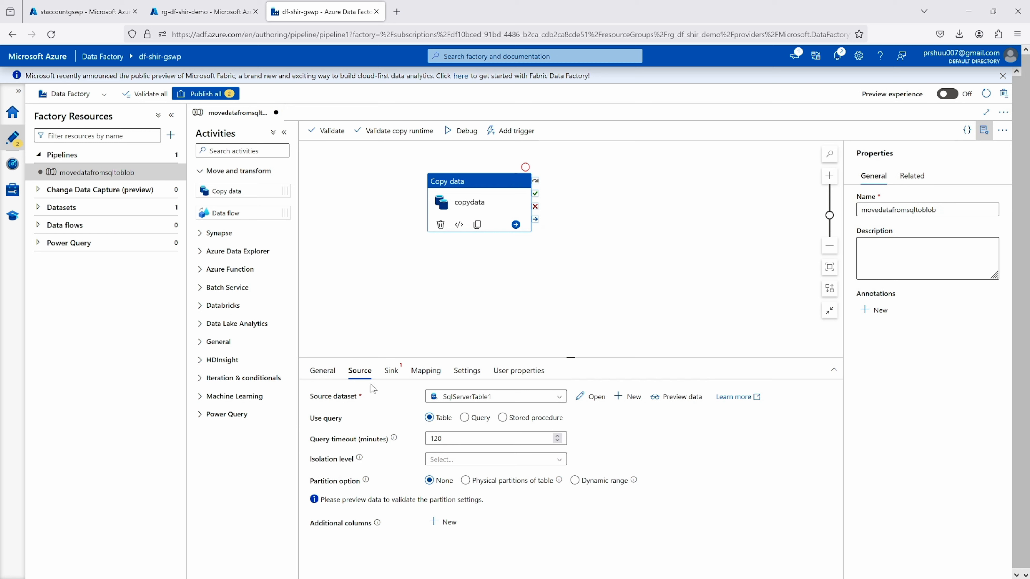
# Start a new sink dataset for the copydata activity, using Azure Blob Storage with the DelimitedText format
pyautogui.click(391, 371)
pyautogui.click(585, 397)
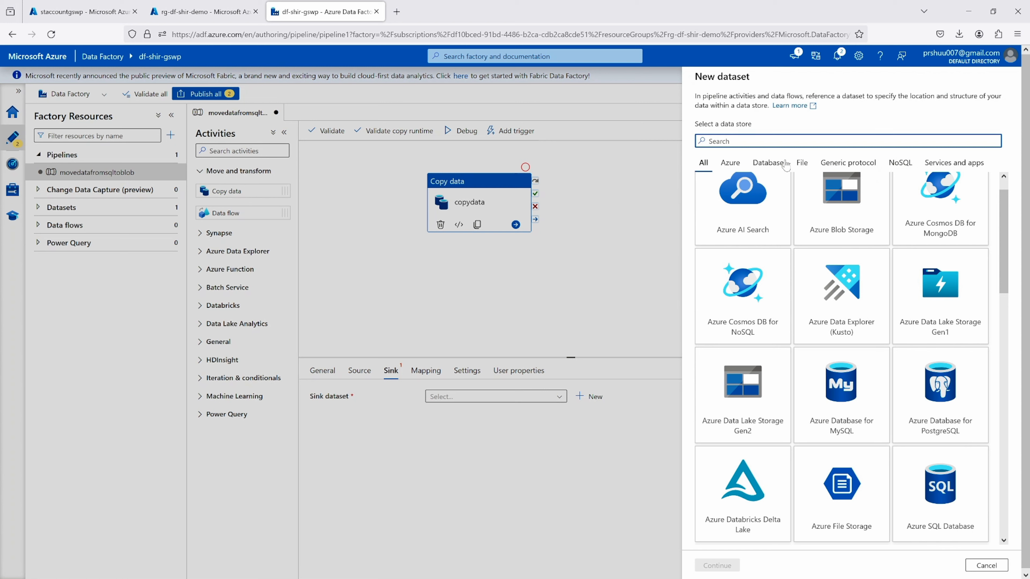
pyautogui.click(730, 162)
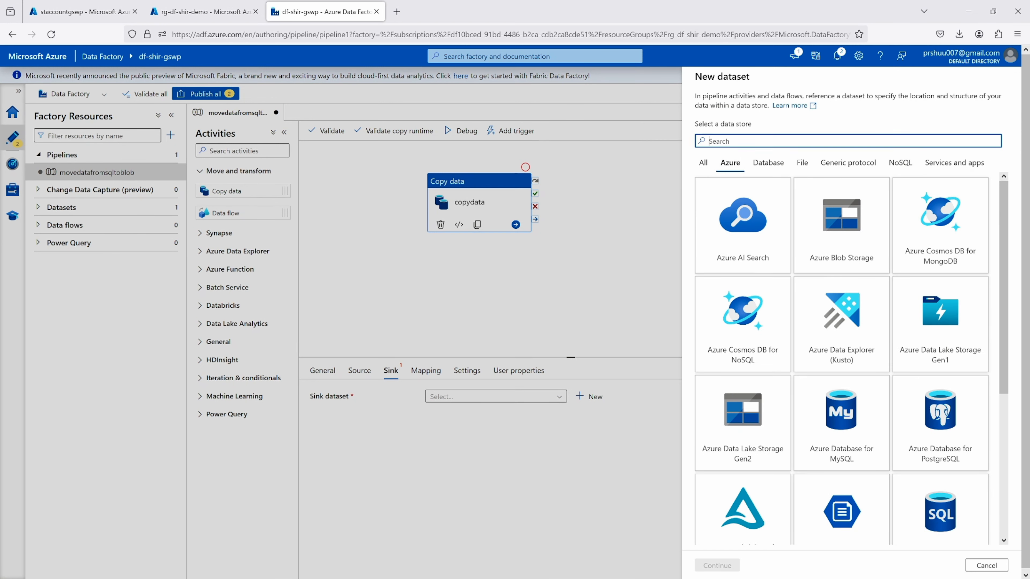
pyautogui.write('storage')
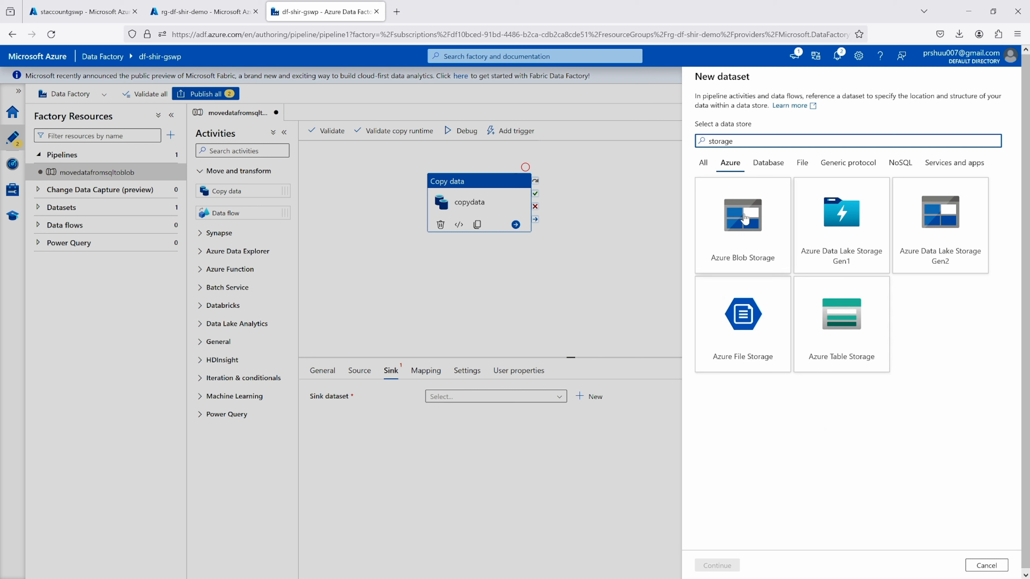
pyautogui.click(744, 221)
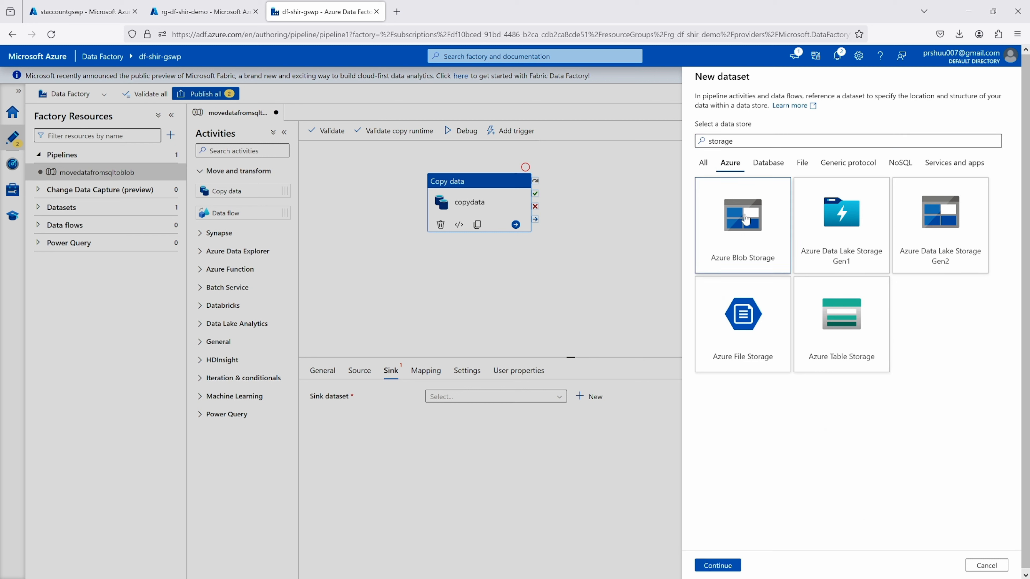
pyautogui.click(729, 564)
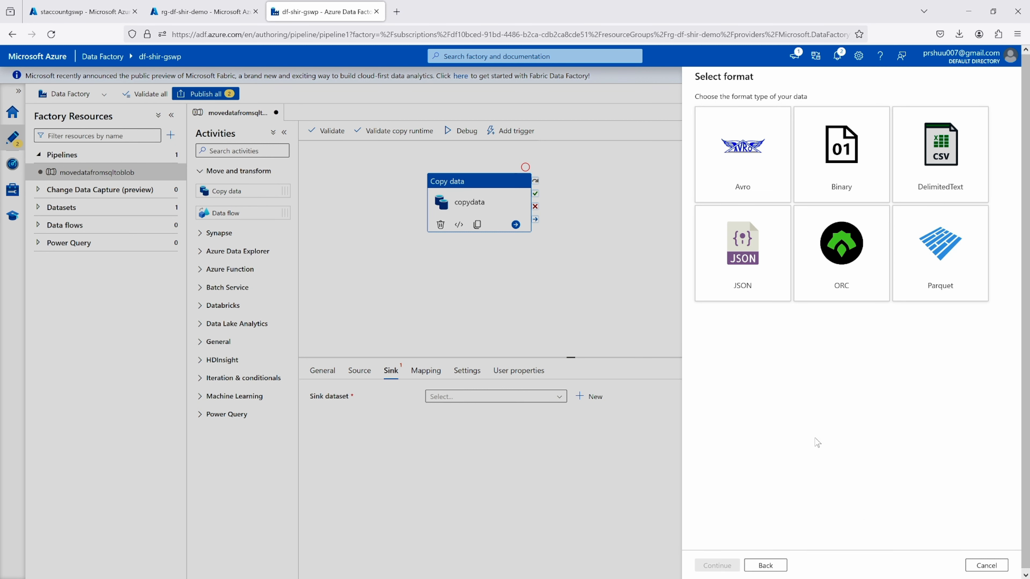
pyautogui.click(949, 159)
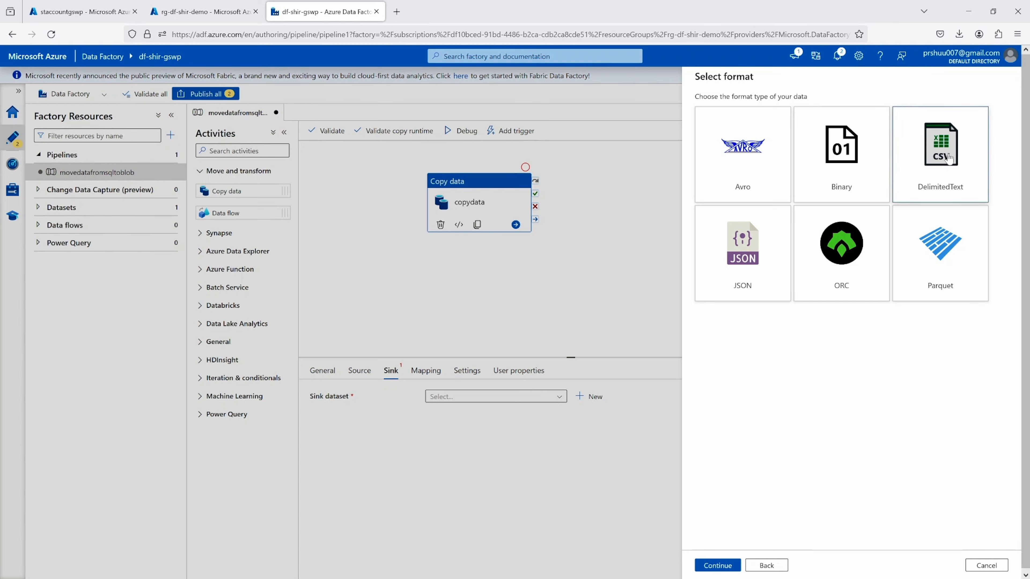
pyautogui.click(717, 565)
# Name the sink dataset sqldata and start a new linked service for it named AzureBlobStorage
pyautogui.click(730, 110)
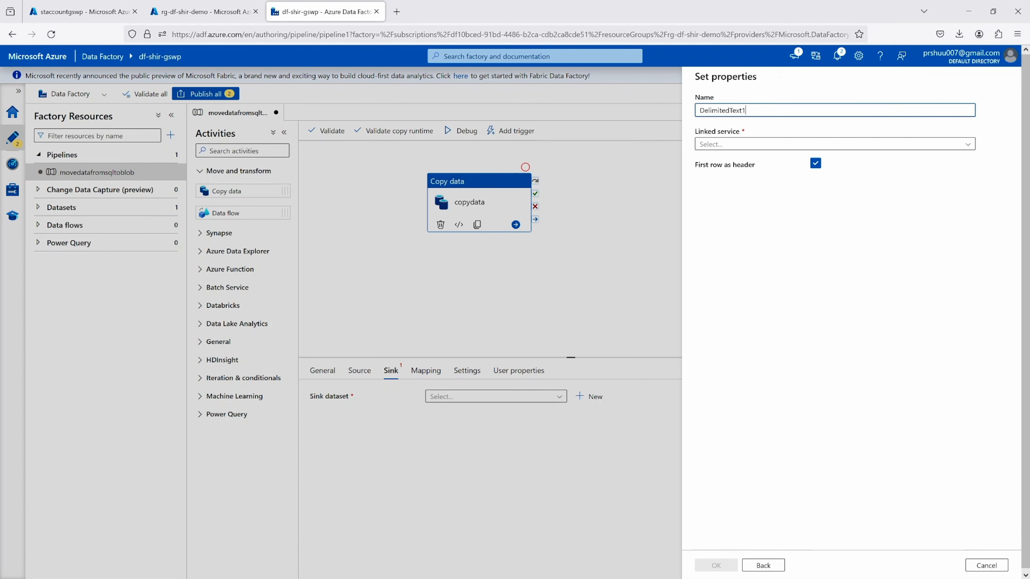
pyautogui.doubleClick(730, 110)
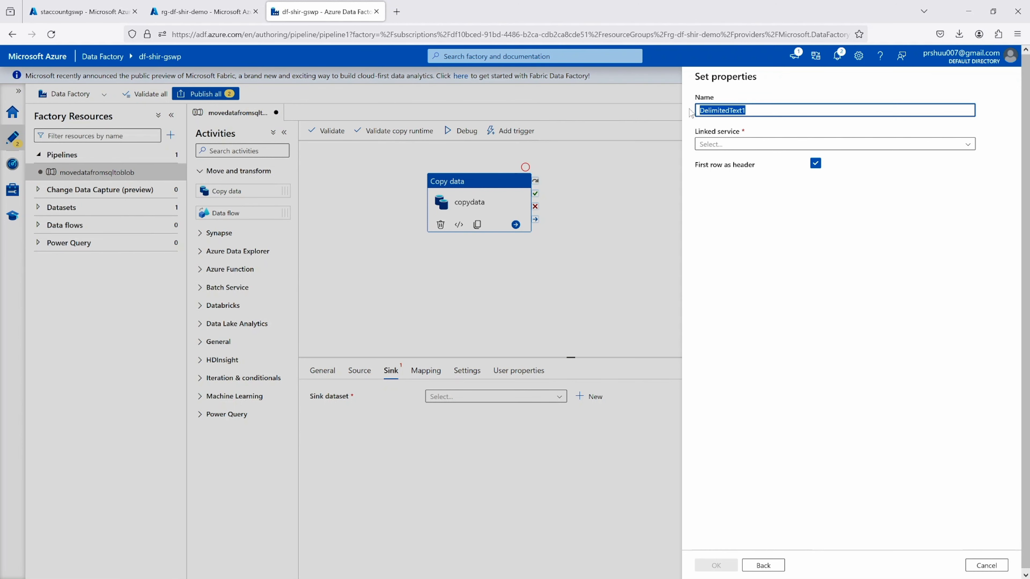
pyautogui.write('sqldata')
pyautogui.click(746, 144)
pyautogui.click(711, 179)
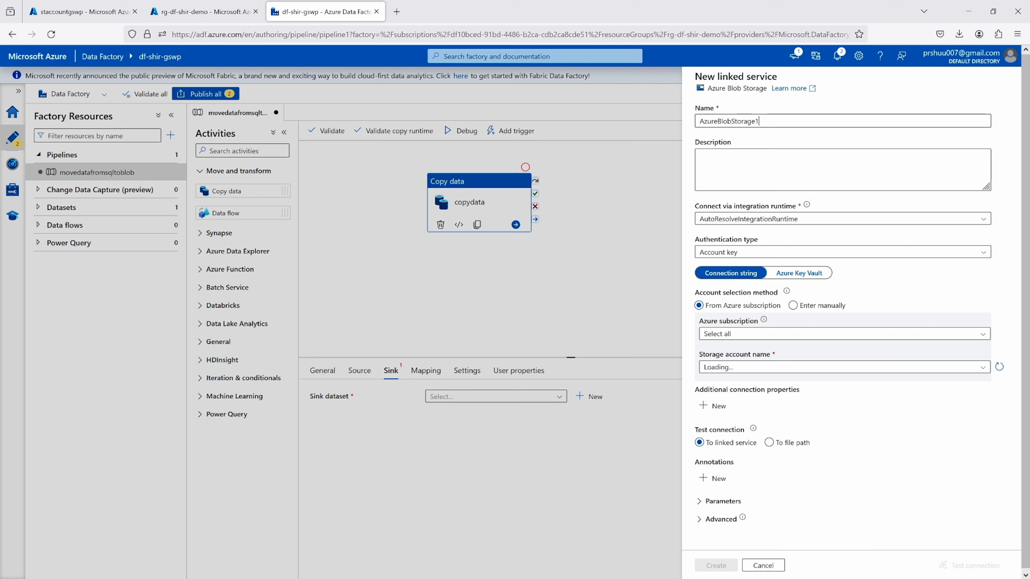
pyautogui.press('BackSpace')
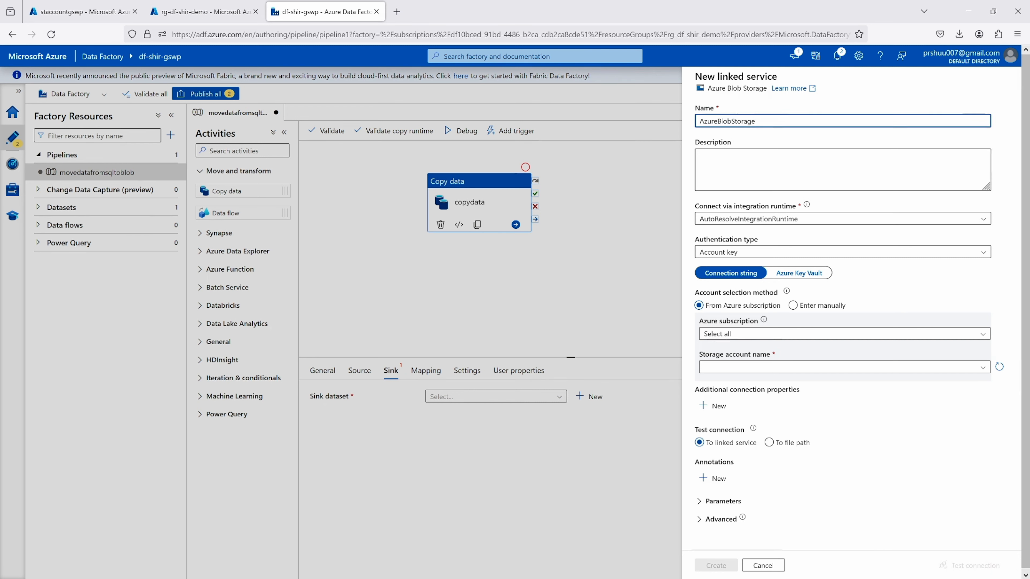
# Try the onpremsie-IR integration runtime for the Blob Storage linked service, and switch it back to AutoResolveIntegrationRuntime
pyautogui.click(761, 223)
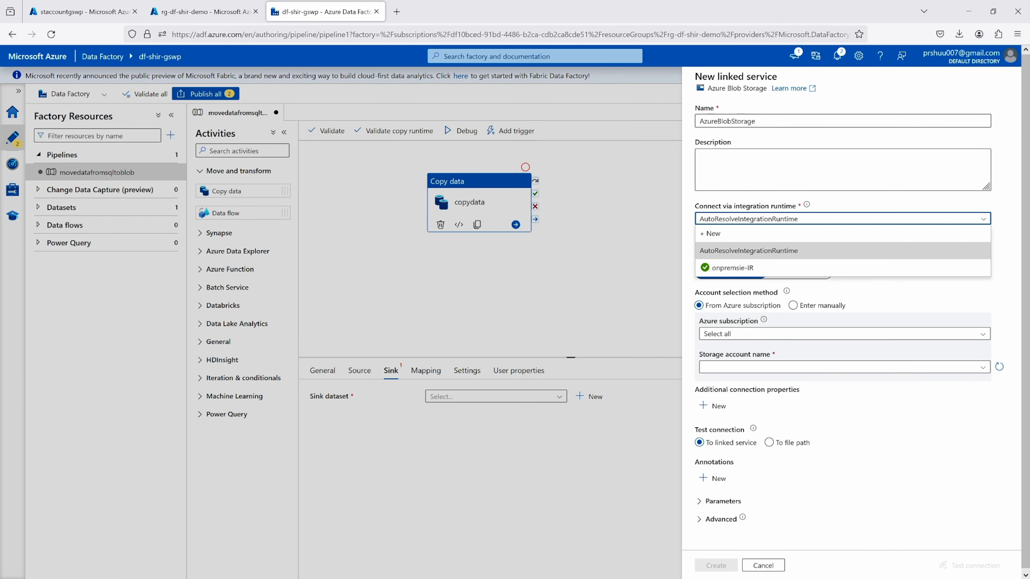
pyautogui.doubleClick(730, 121)
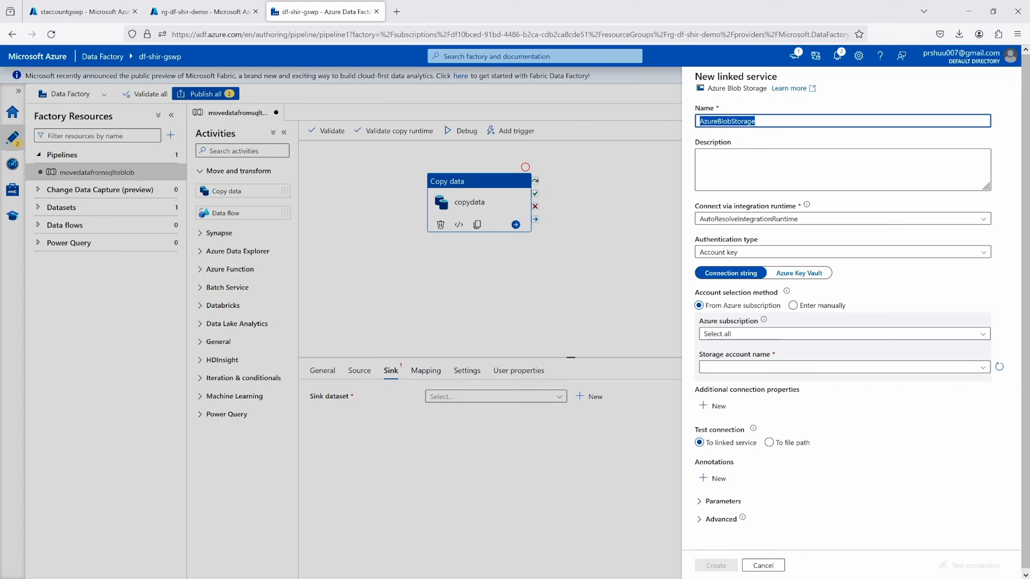
pyautogui.click(728, 221)
pyautogui.click(725, 267)
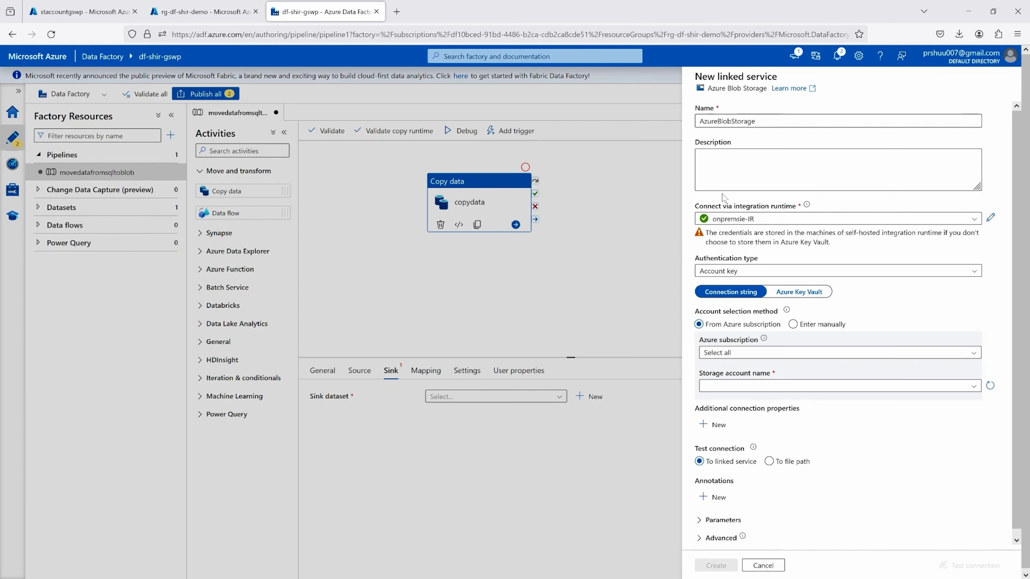
pyautogui.click(727, 221)
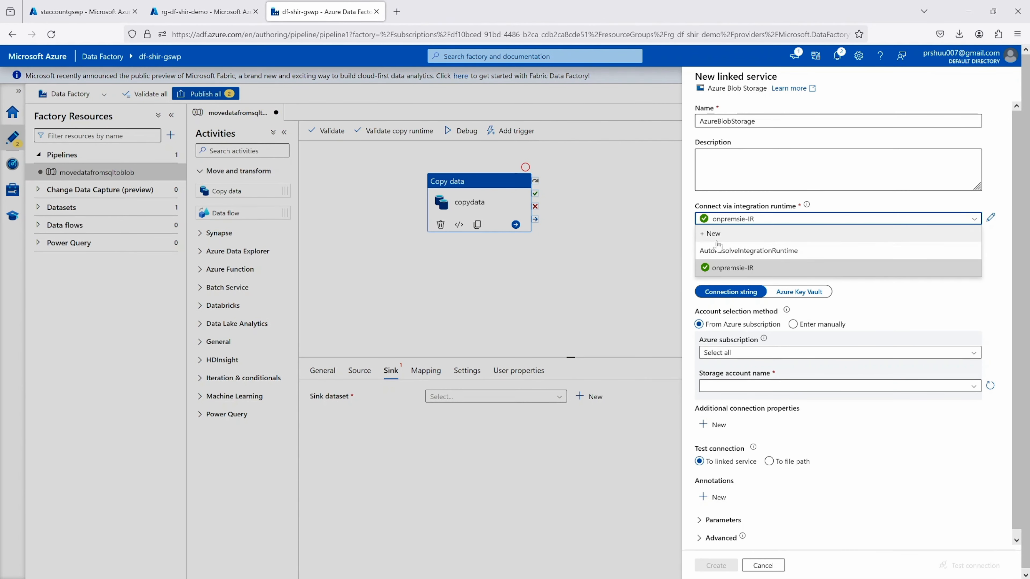
pyautogui.click(718, 250)
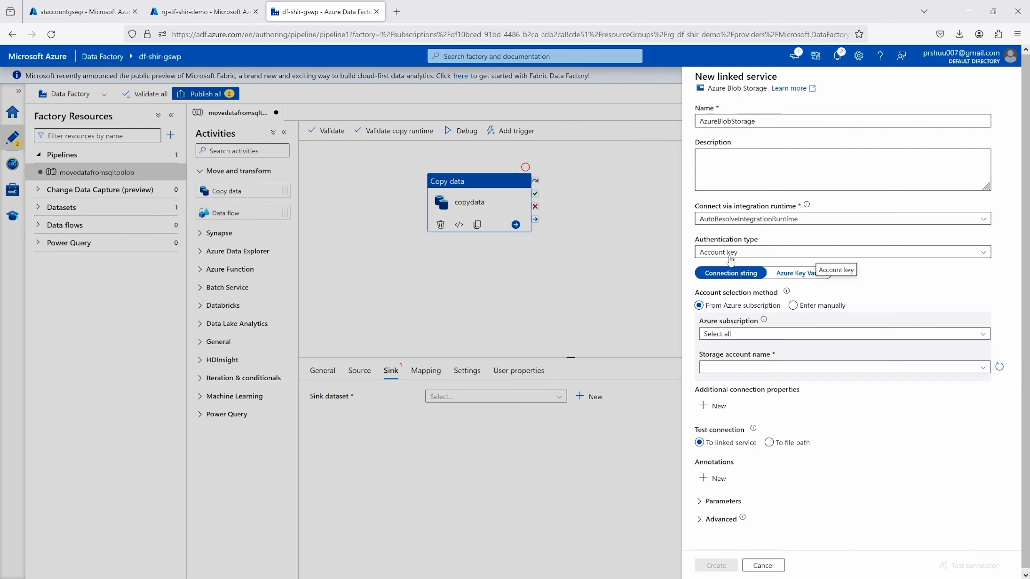
# Select the storage account staccountgswp for the AzureBlobStorage linked service, test its connection and create it
pyautogui.click(735, 367)
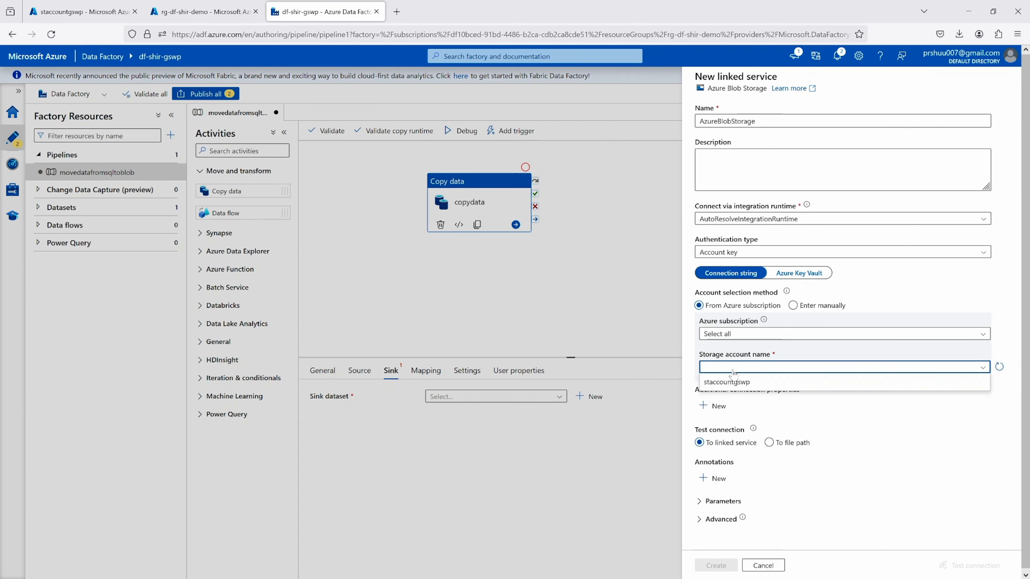
pyautogui.click(734, 387)
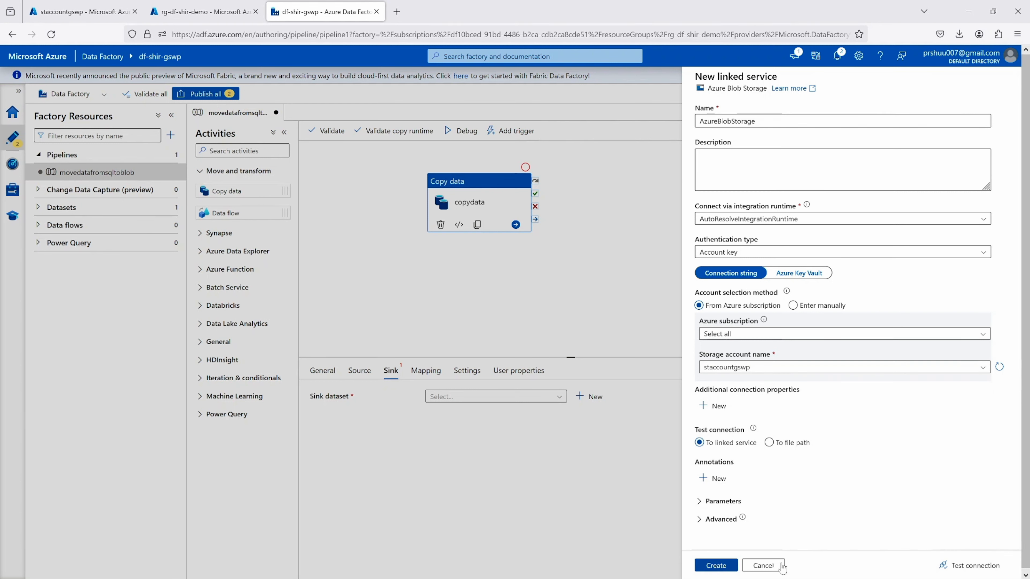
pyautogui.click(965, 566)
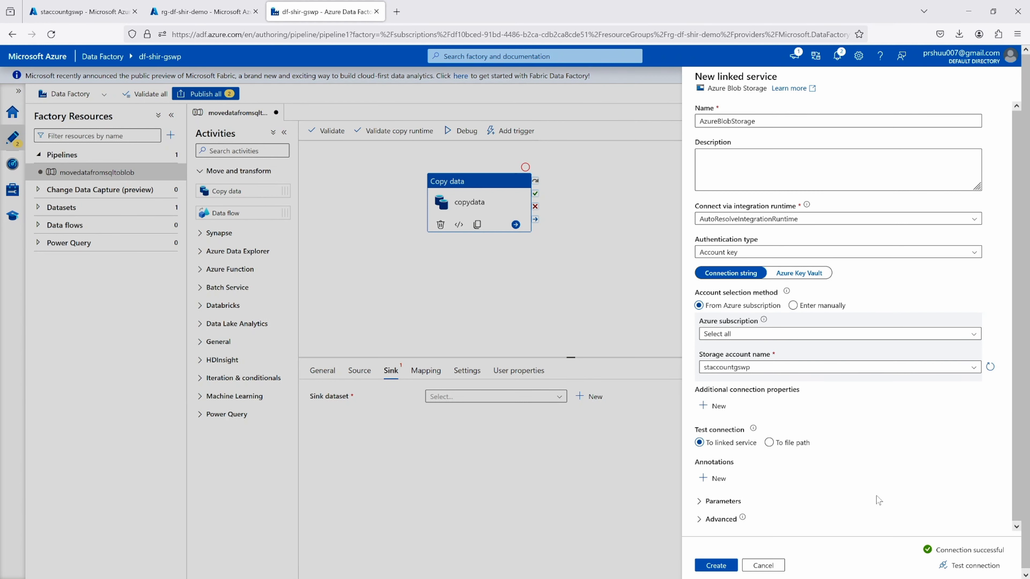
pyautogui.click(711, 566)
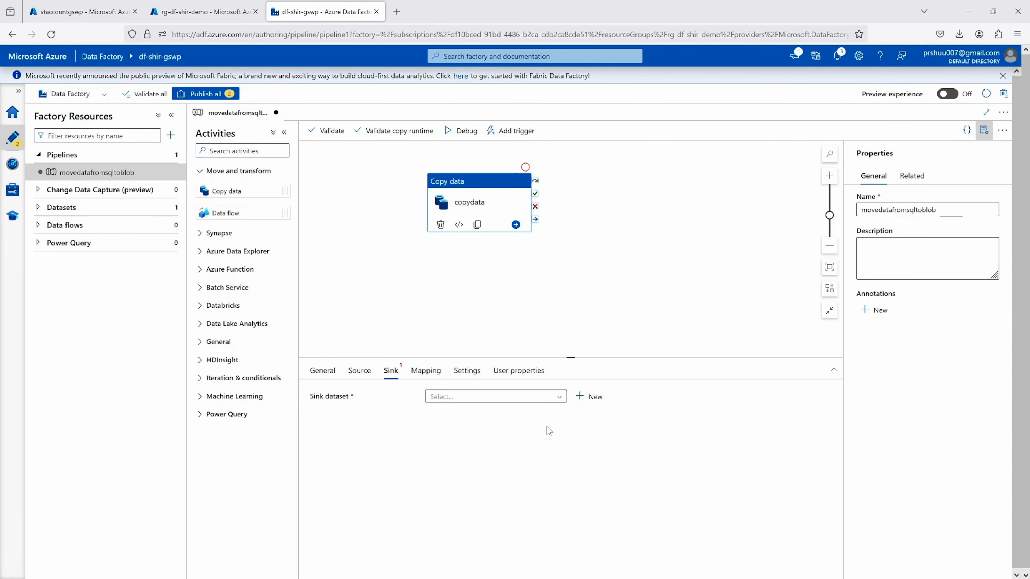
# Start a new sink dataset for the copydata activity, choosing Azure Blob Storage as the data store and DelimitedText as the format
pyautogui.click(597, 397)
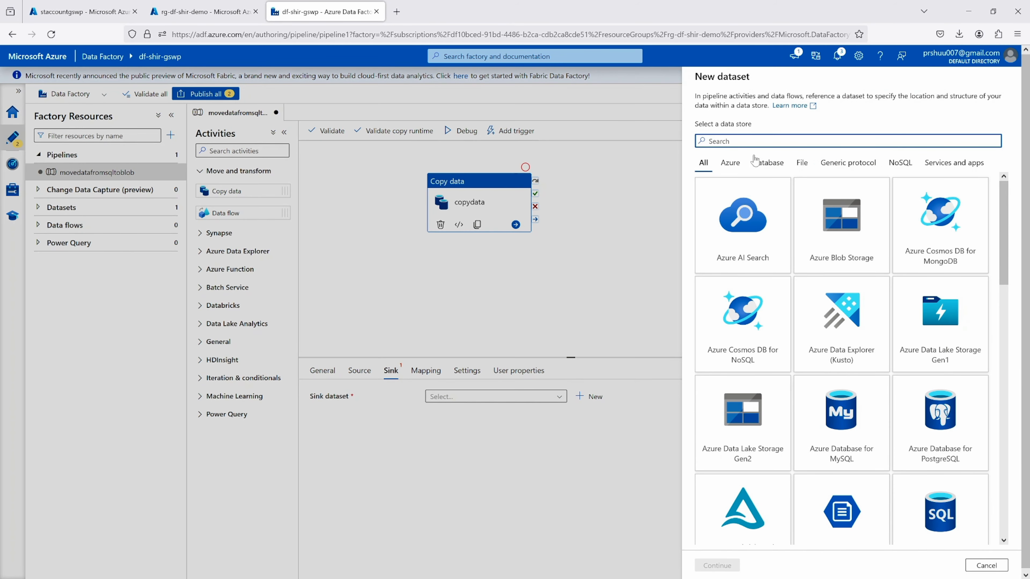
pyautogui.click(729, 163)
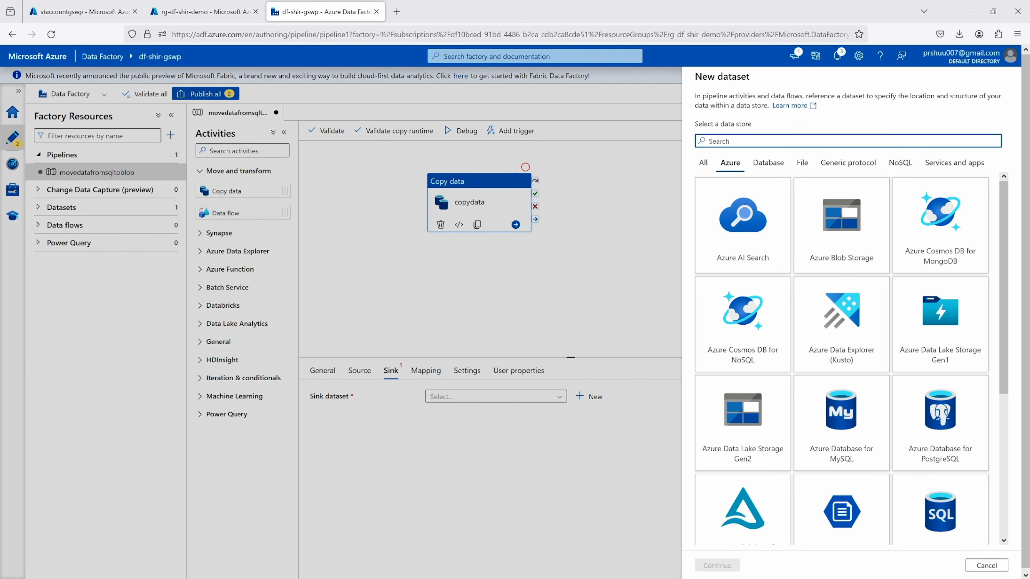
pyautogui.write('blob')
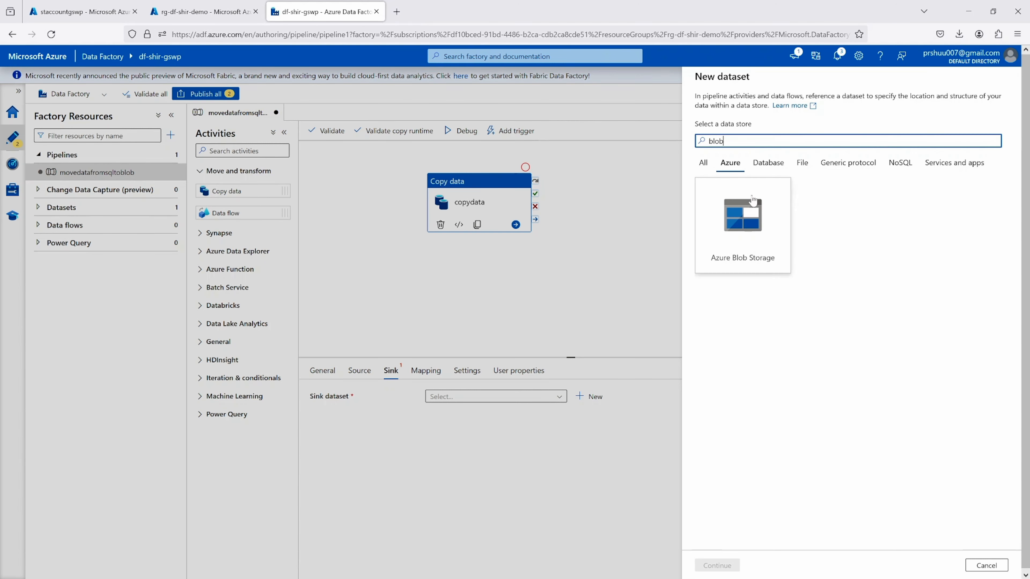
pyautogui.click(742, 223)
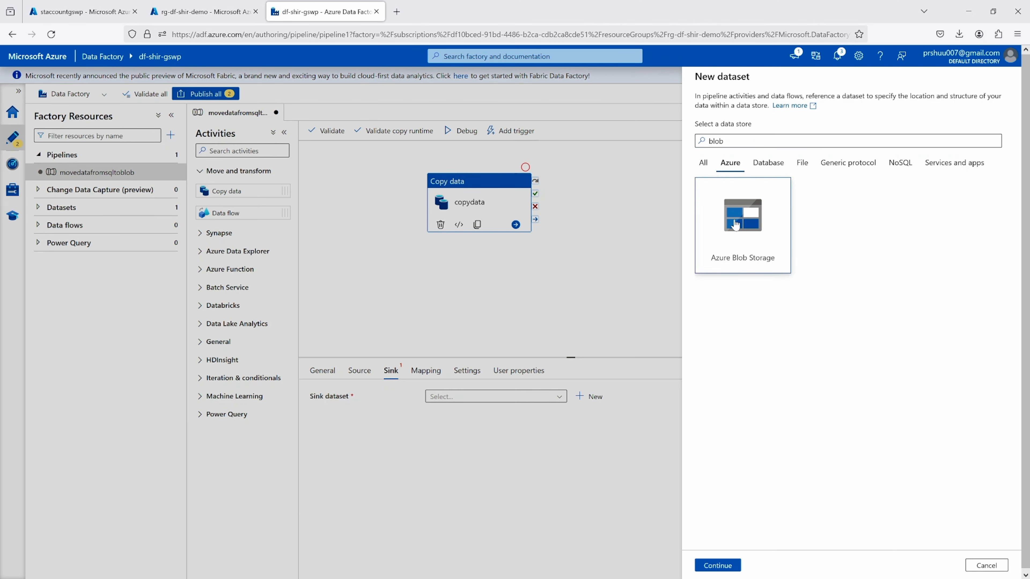
pyautogui.click(724, 566)
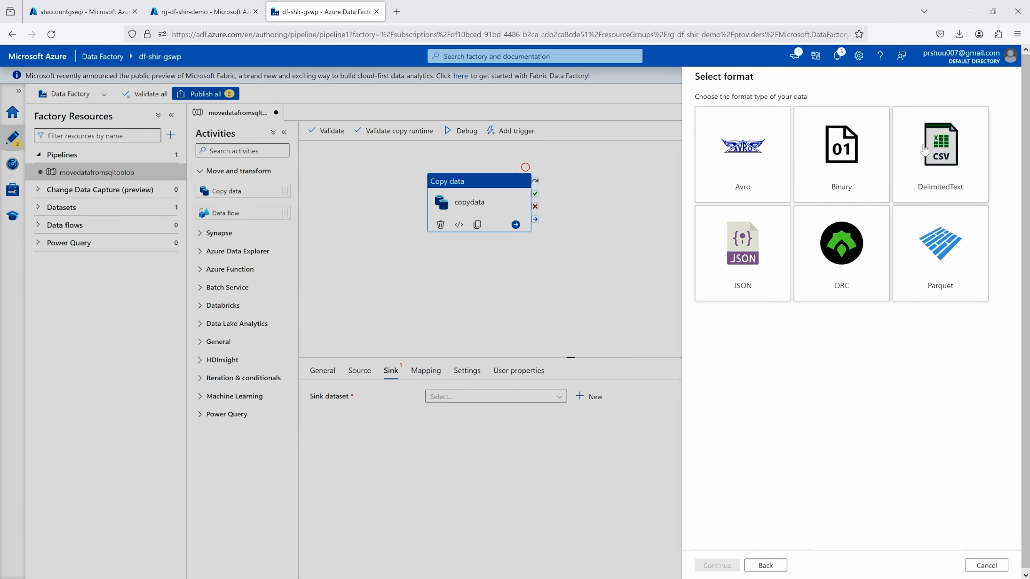
pyautogui.click(941, 154)
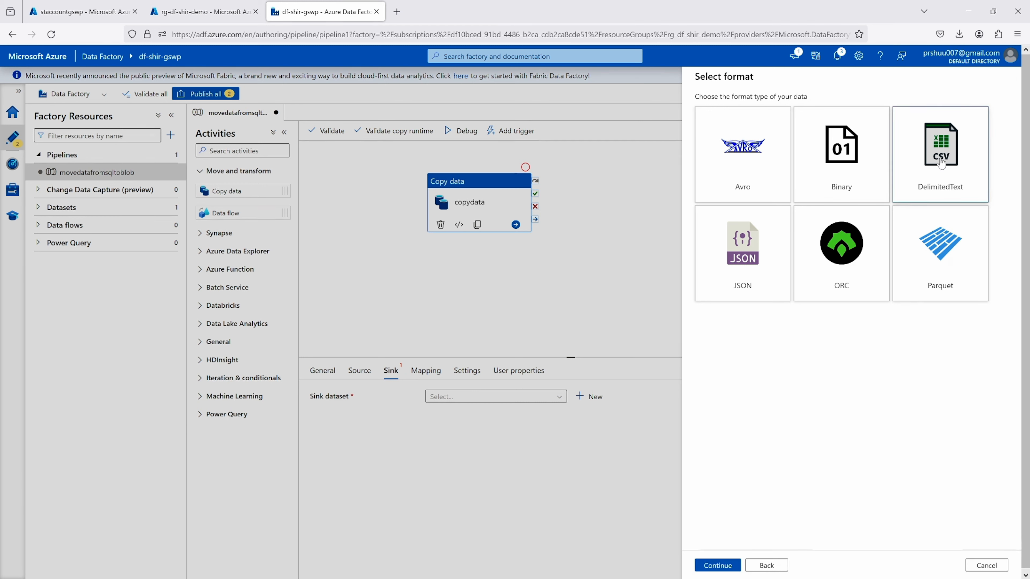
pyautogui.click(725, 566)
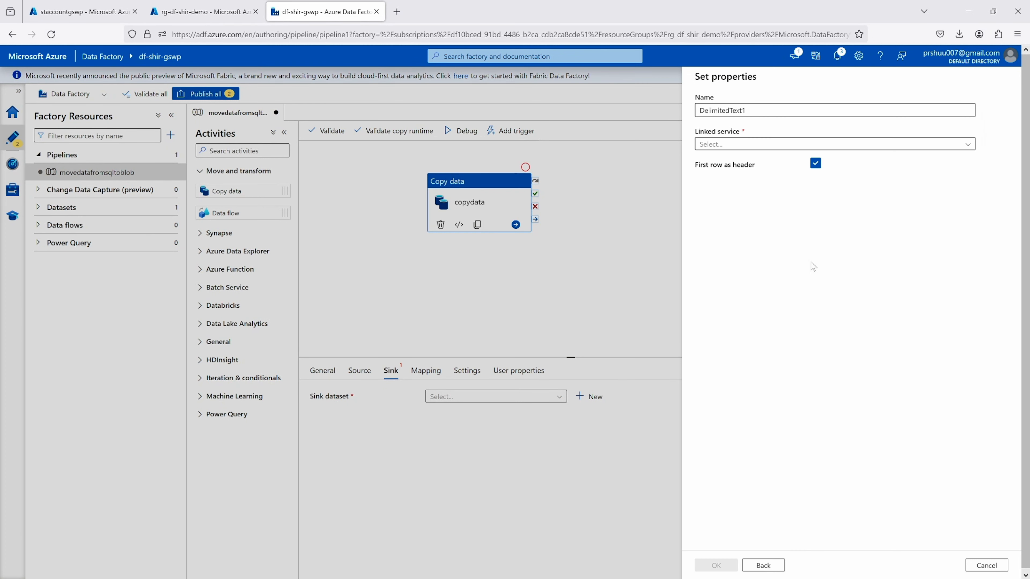
# Assign the existing AzureBlobStorage linked service to the new sink dataset and create the dataset with its default name
pyautogui.click(722, 144)
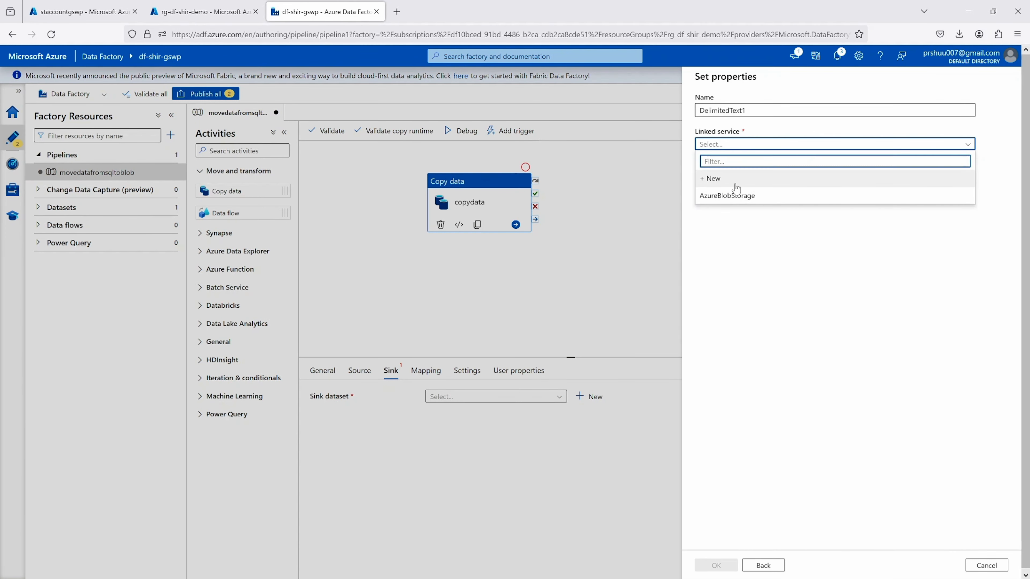
pyautogui.click(724, 198)
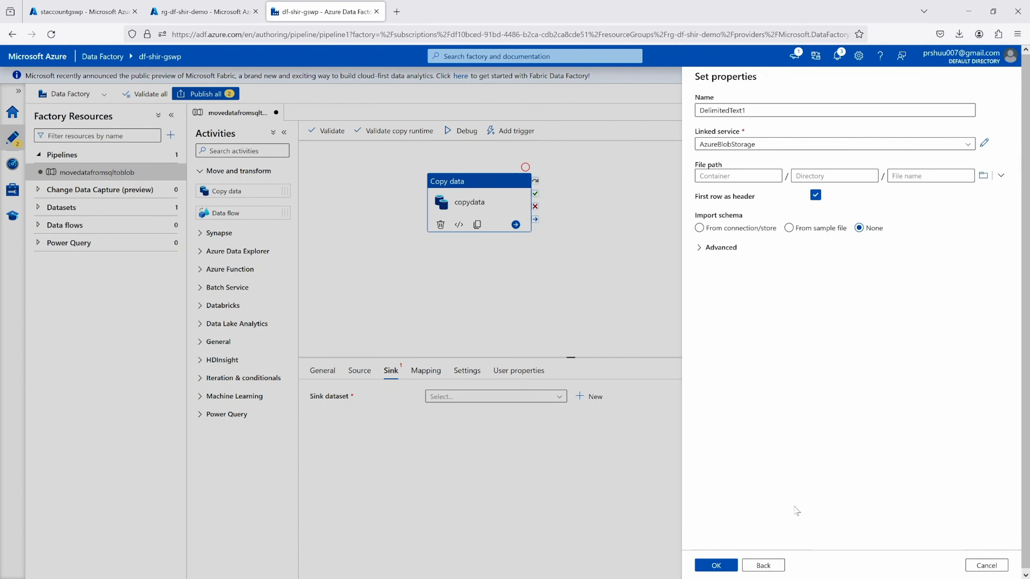
pyautogui.click(716, 566)
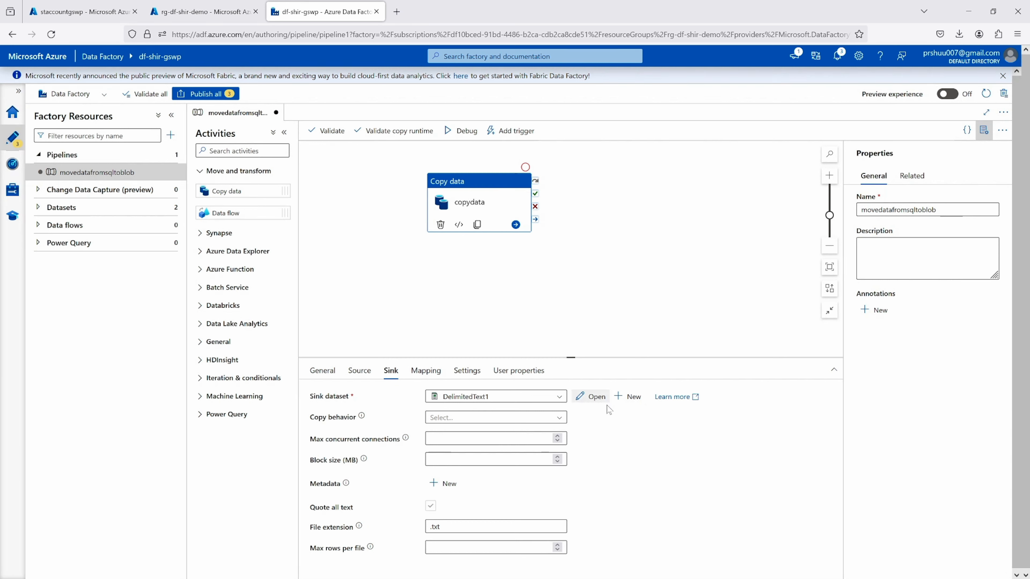
# Open the sink dataset and set its file path to the container data and the directory sqldata
pyautogui.click(592, 398)
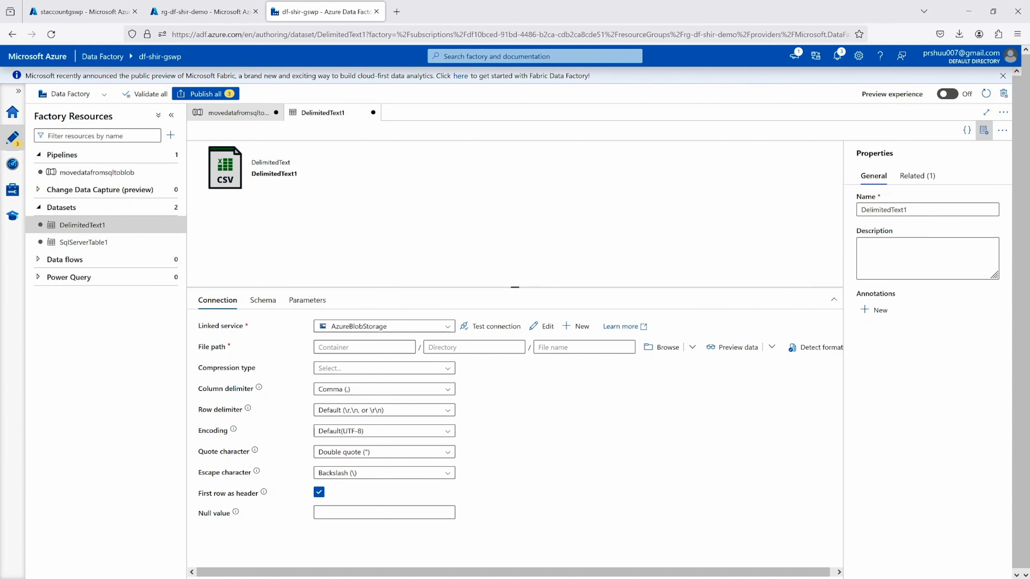
pyautogui.click(363, 347)
pyautogui.click(85, 11)
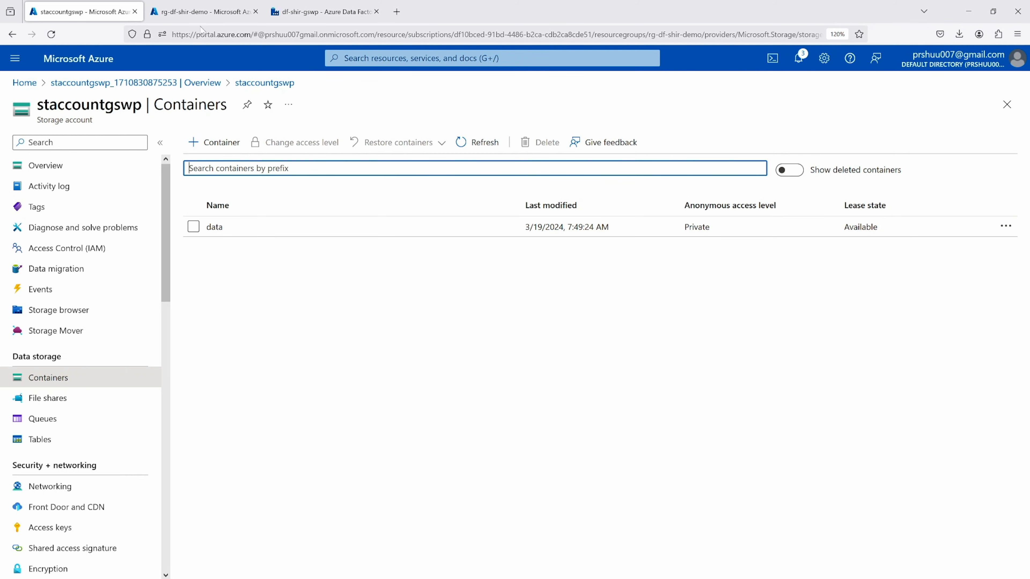
pyautogui.click(323, 12)
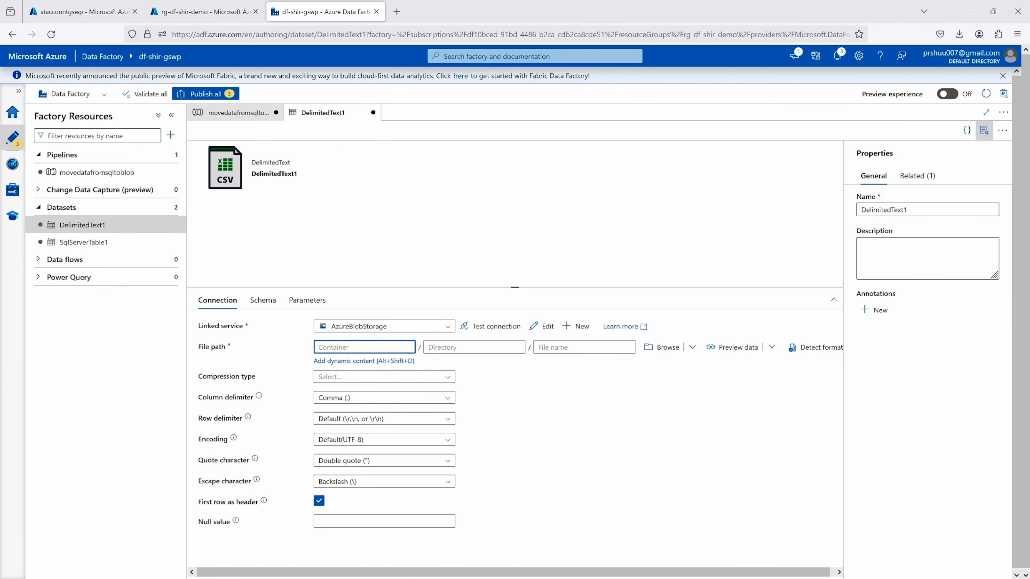
pyautogui.write('data')
pyautogui.click(474, 348)
pyautogui.write('sql')
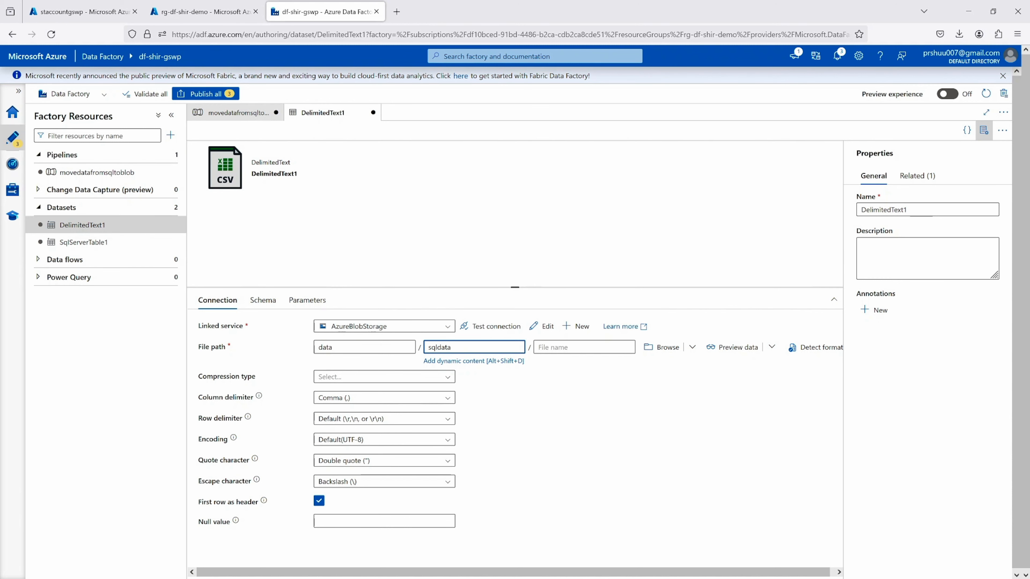
pyautogui.click(584, 348)
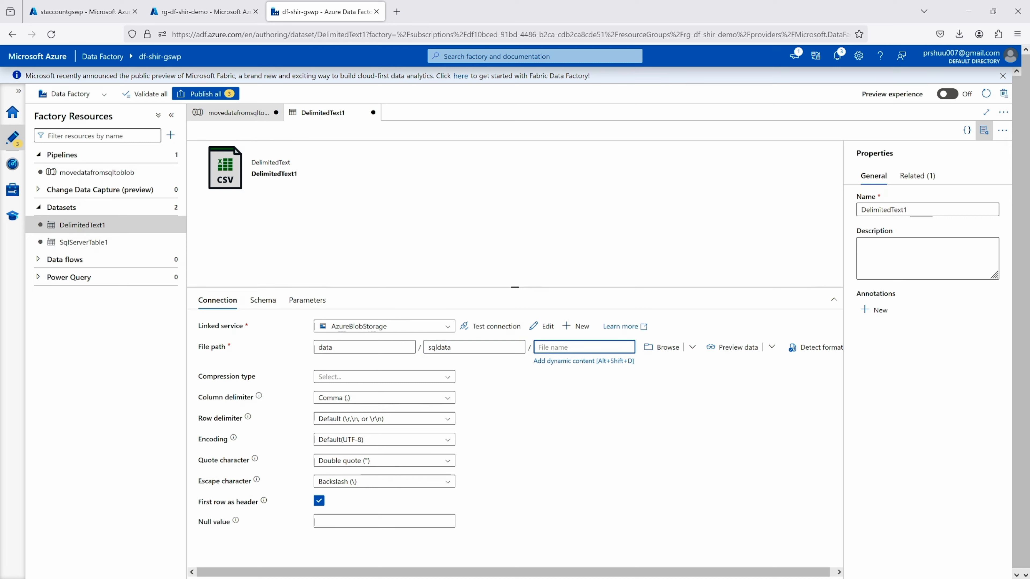
pyautogui.click(310, 410)
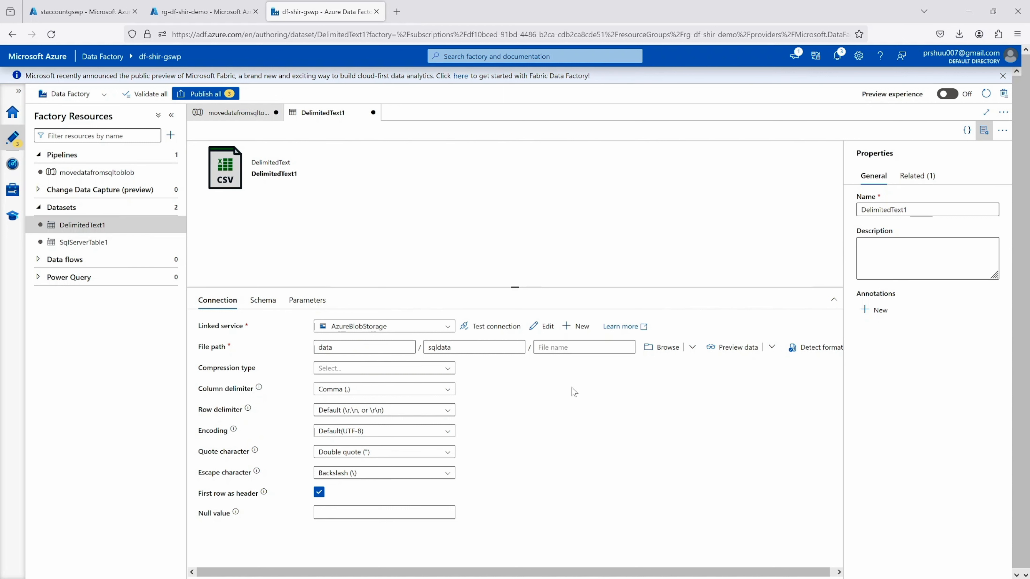
pyautogui.click(577, 348)
pyautogui.hotkey('ctrl', 'v')
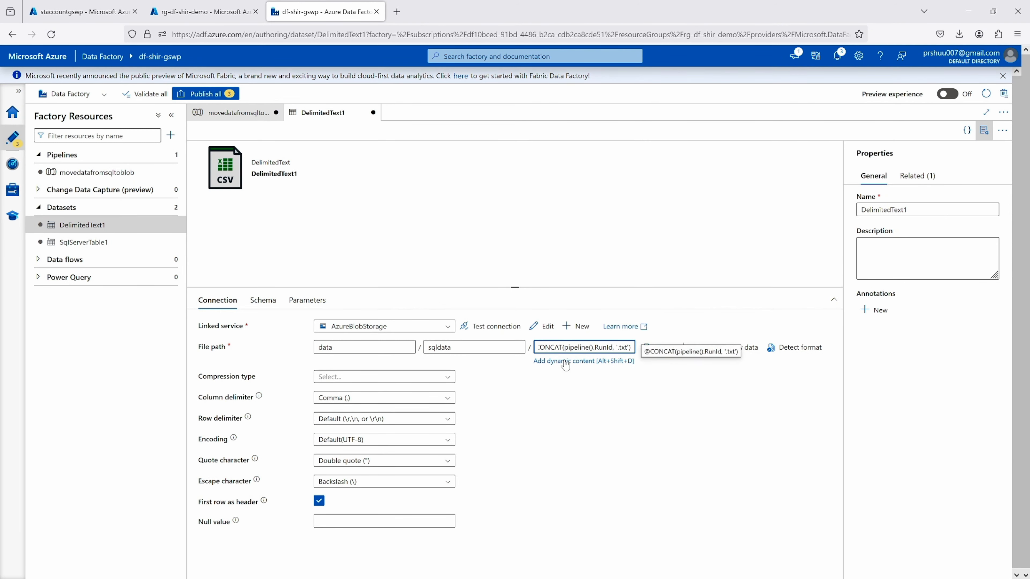
pyautogui.click(563, 365)
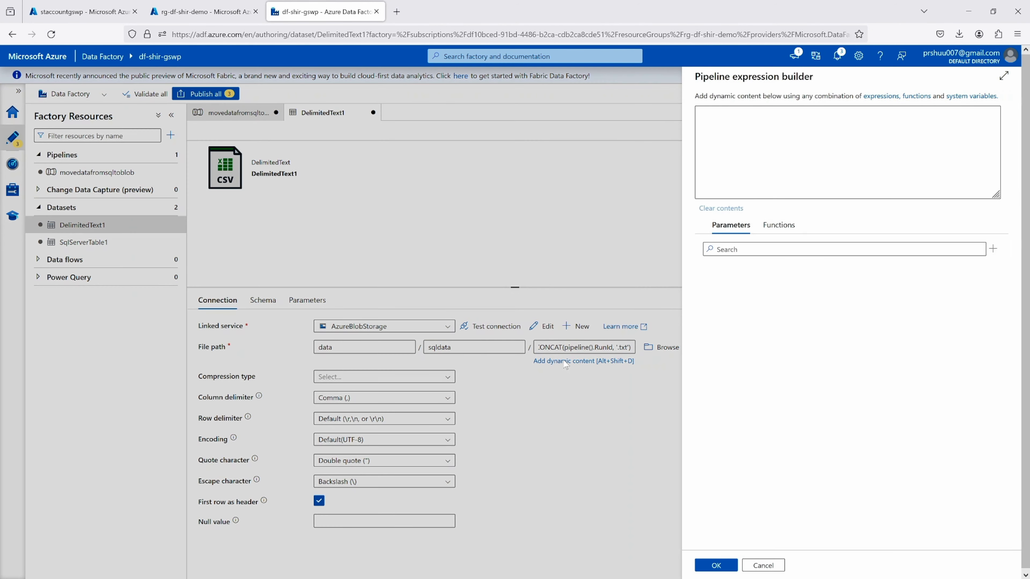
pyautogui.write("@CONCAT(pipeline().RunId, '.txt')")
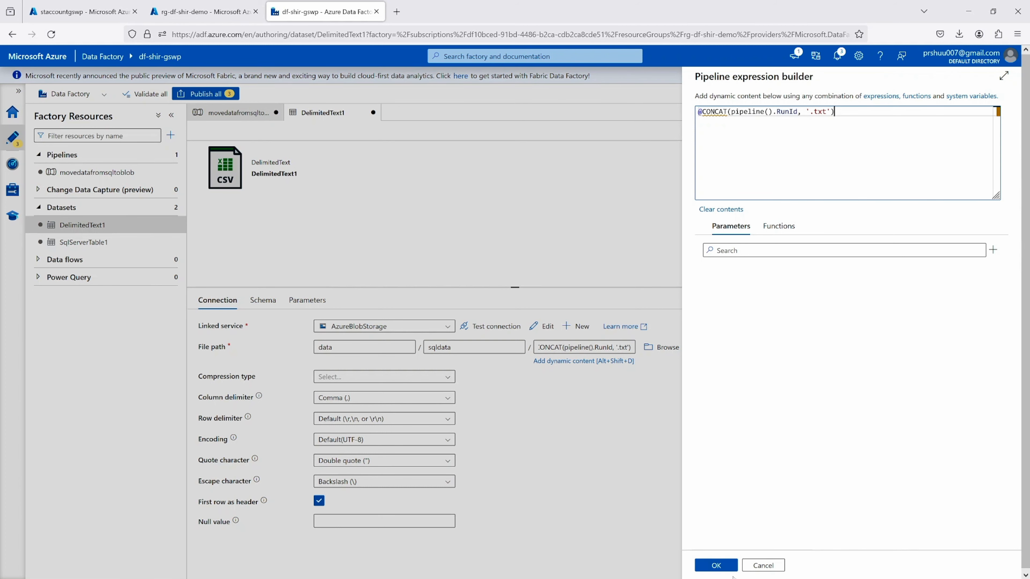
pyautogui.click(724, 566)
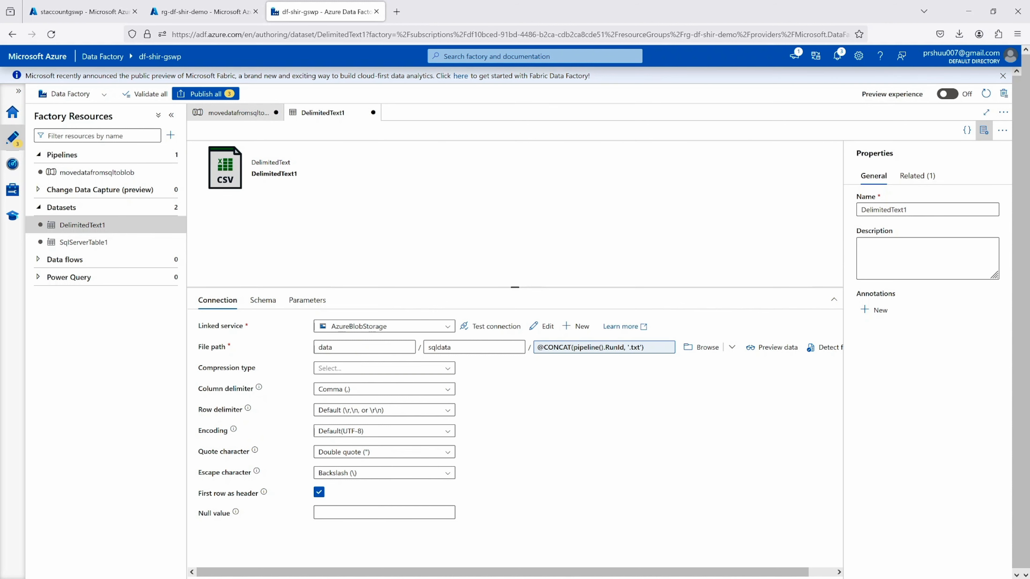
# Return to the movedatafromsqltoblob pipeline, validate it and dismiss the validation output
pyautogui.scroll(-1, 601, 406)
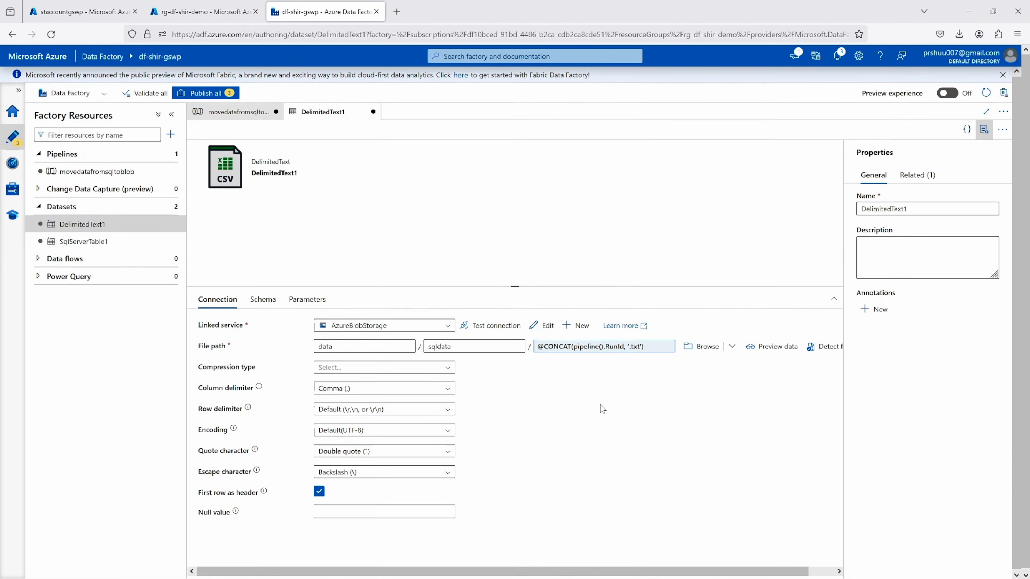
pyautogui.click(232, 111)
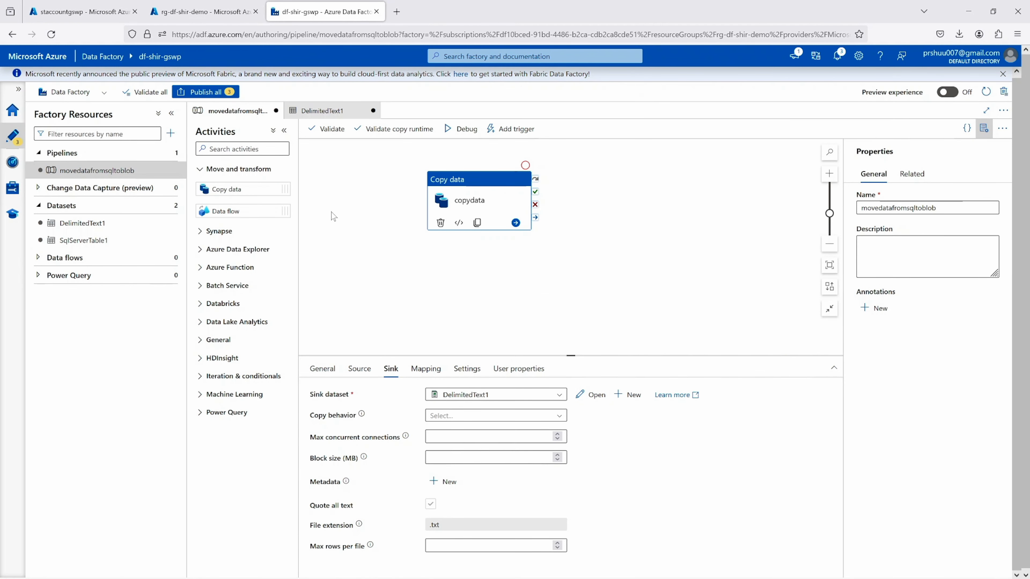
pyautogui.click(324, 130)
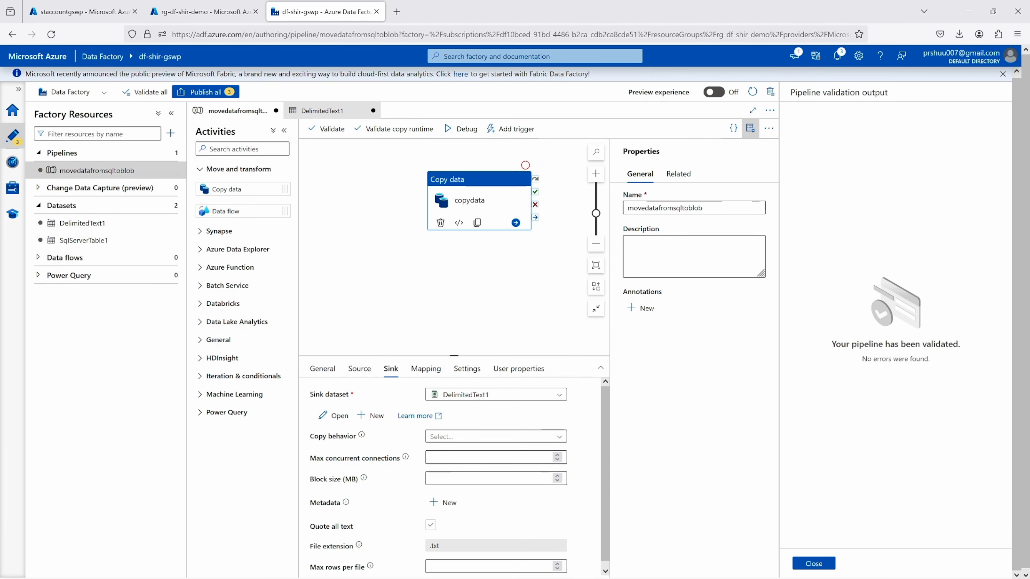
pyautogui.click(814, 564)
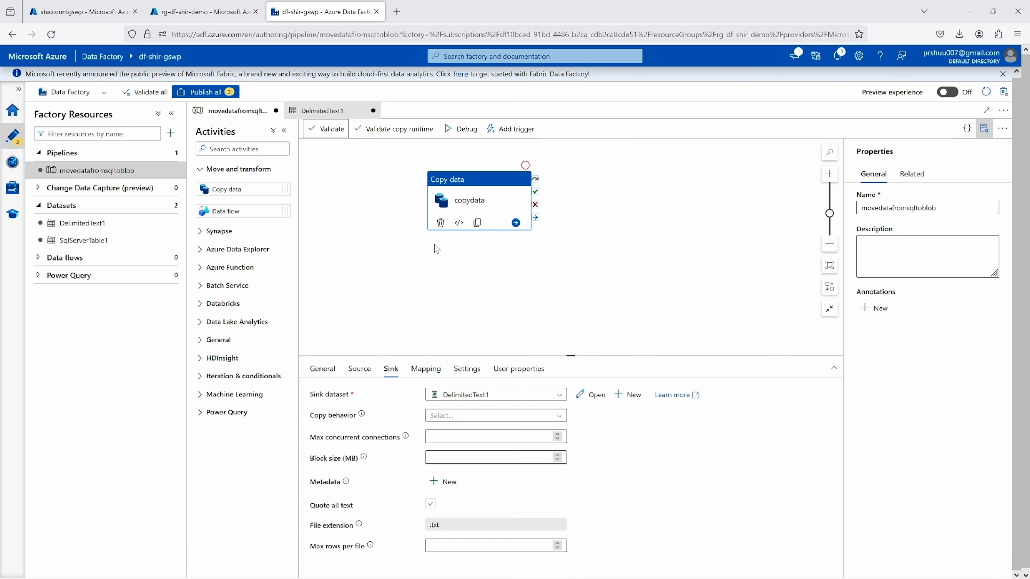
pyautogui.click(500, 130)
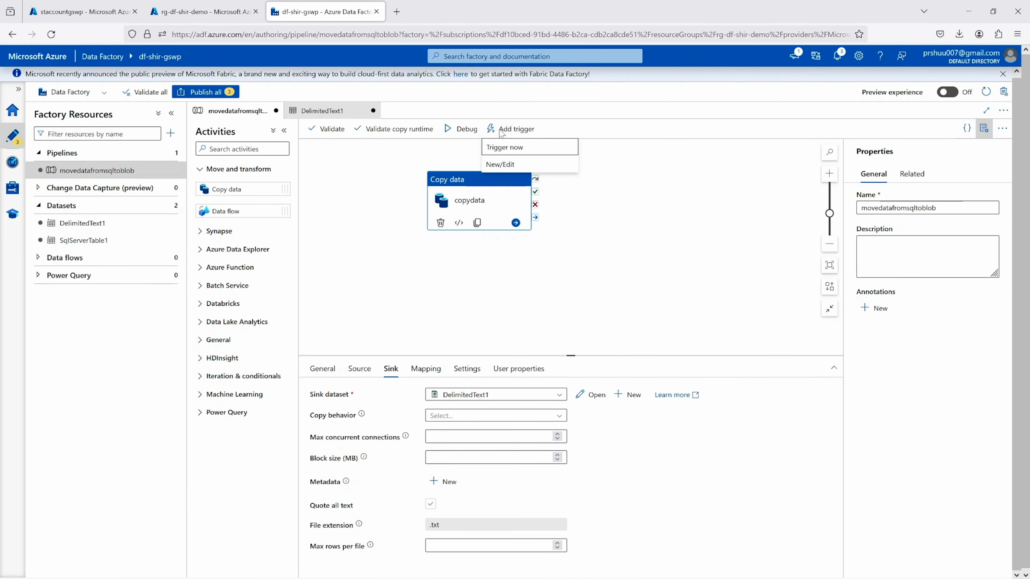
pyautogui.click(506, 148)
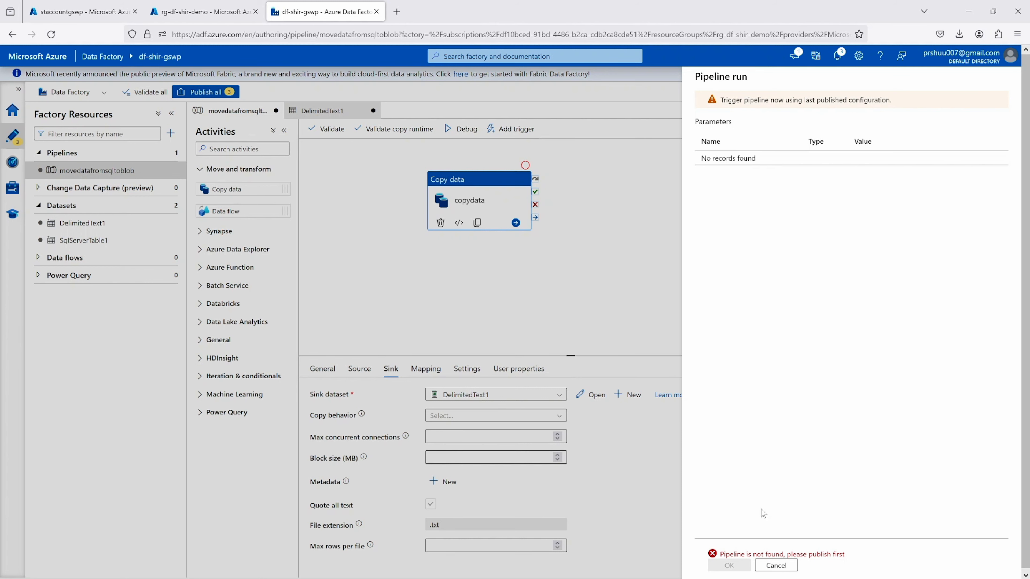
pyautogui.click(775, 566)
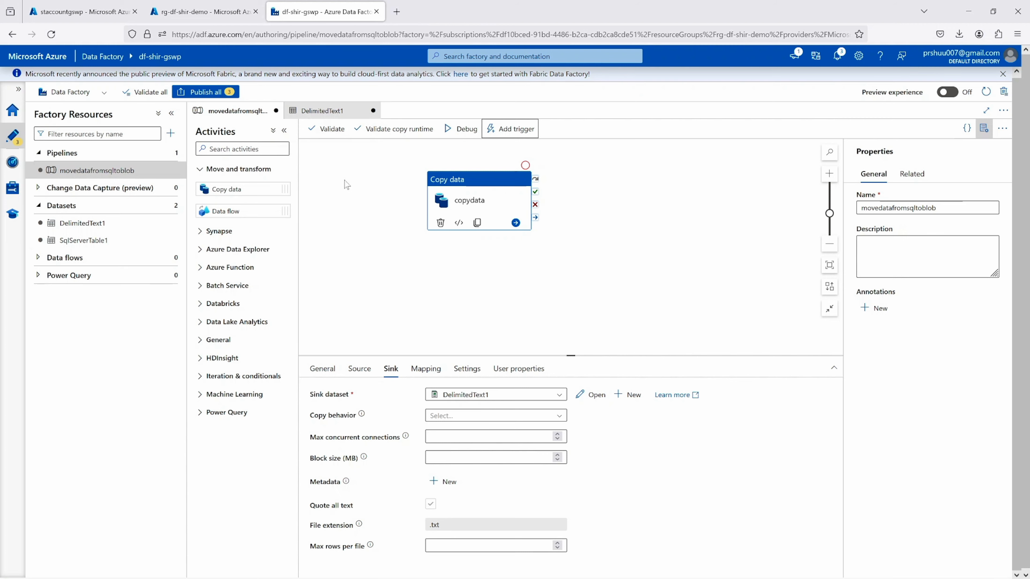
# Publish all pending pipeline and dataset changes and trigger an on-demand run of the movedatafromsqltoblob pipeline
pyautogui.click(206, 91)
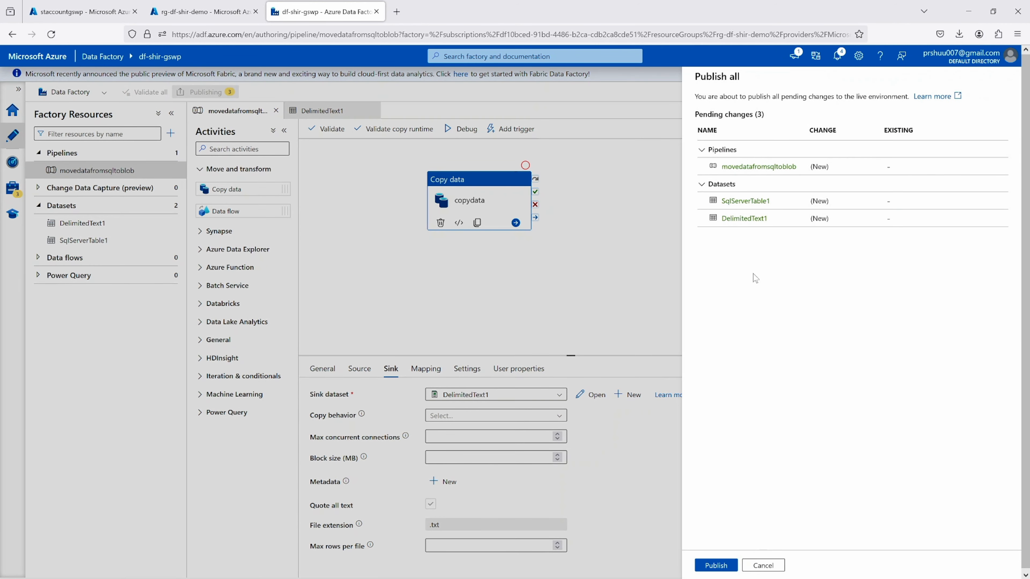
pyautogui.click(716, 566)
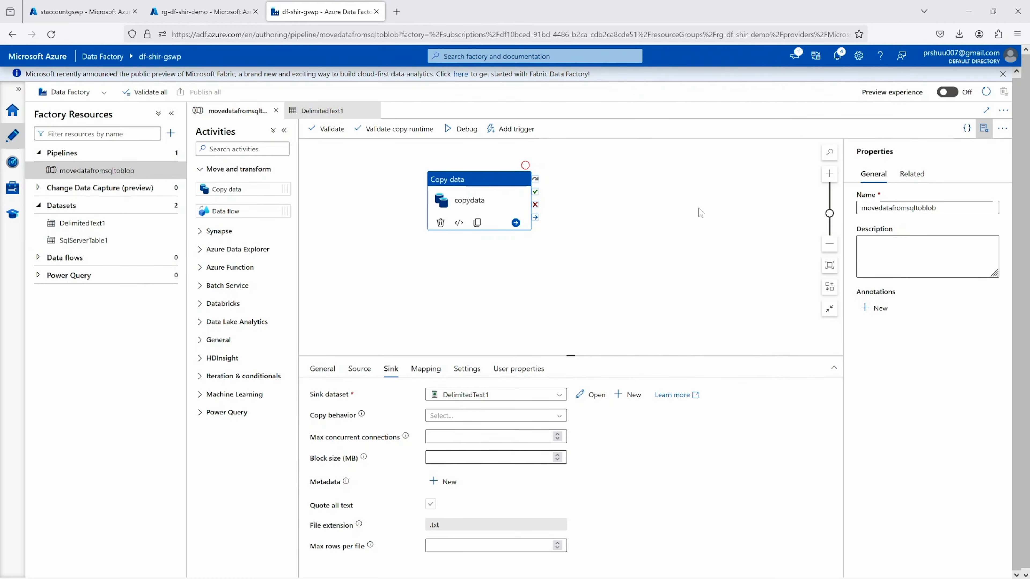
pyautogui.click(519, 129)
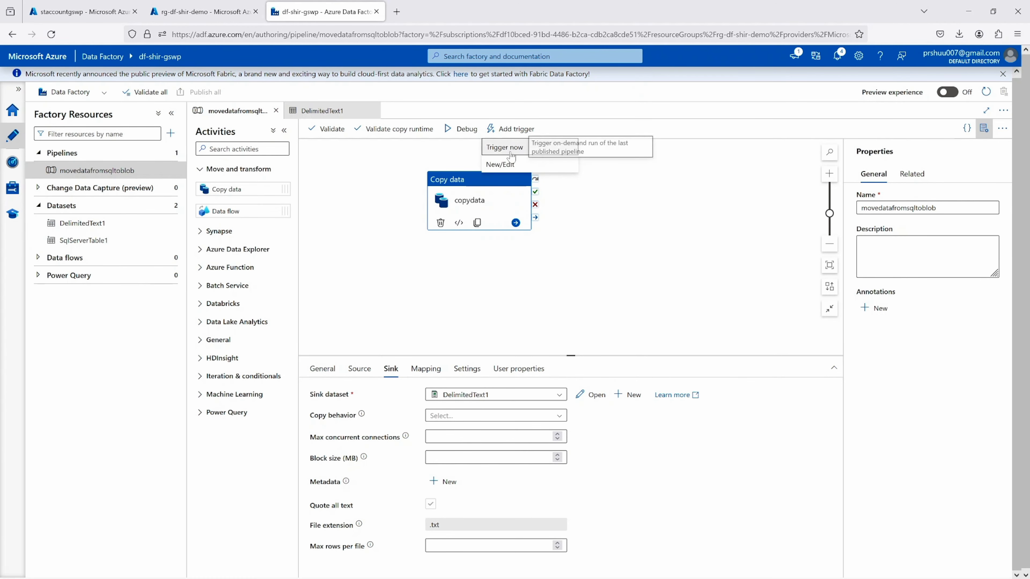
pyautogui.click(507, 151)
pyautogui.click(728, 565)
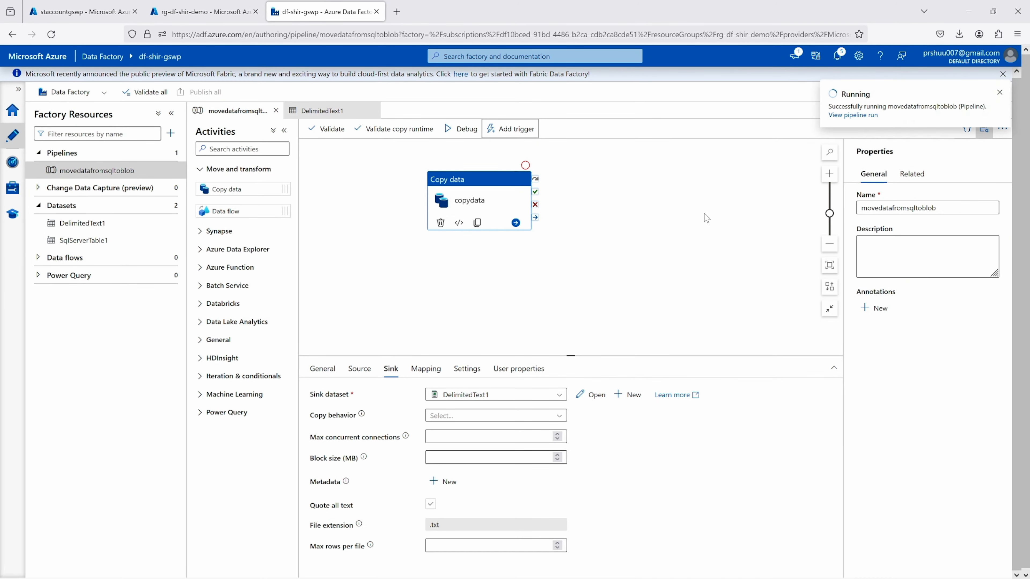
# View the triggered pipeline run and refresh its activity runs to check the copydata activity's status
pyautogui.click(838, 116)
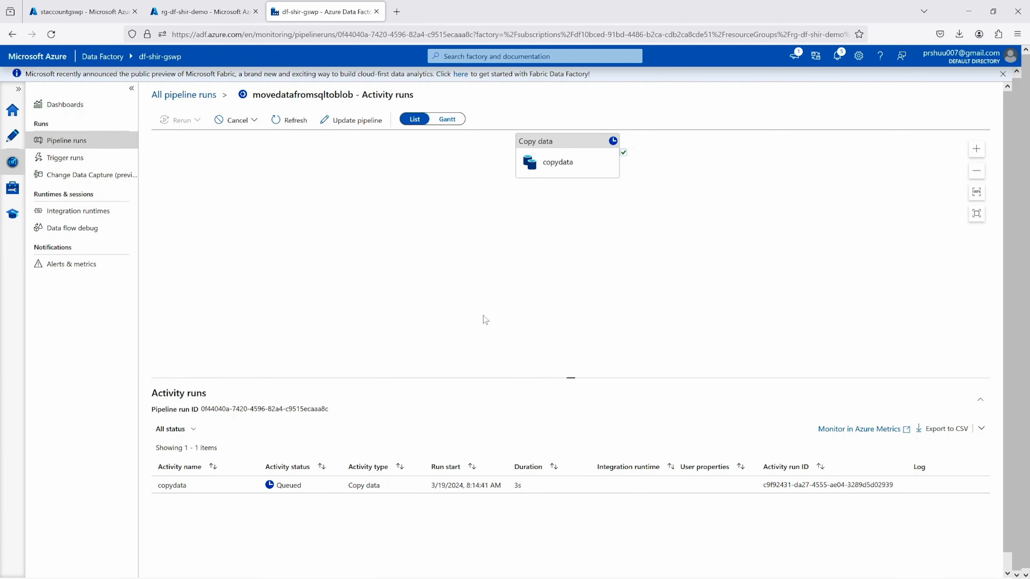
pyautogui.click(289, 121)
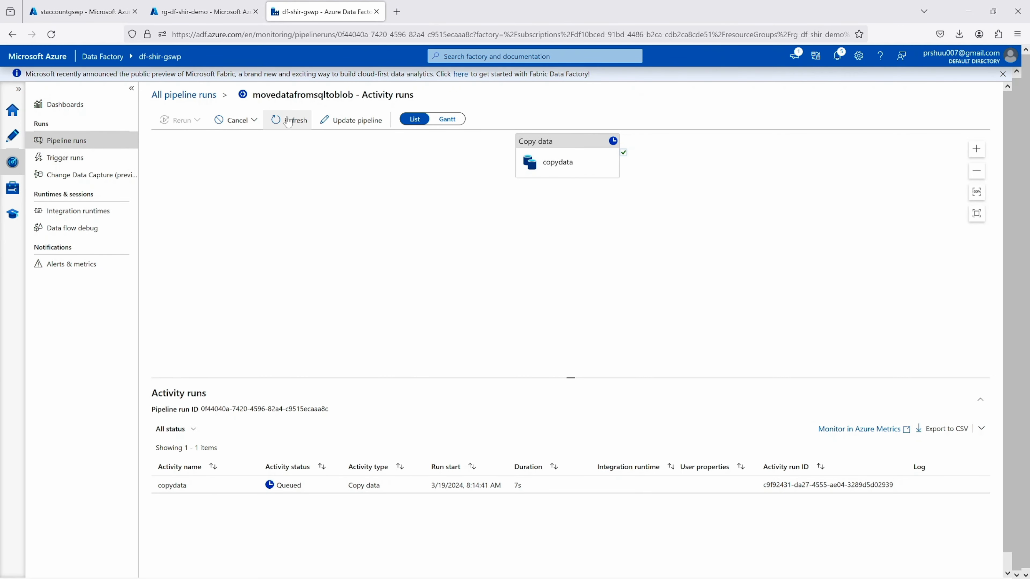
pyautogui.click(289, 120)
pyautogui.click(288, 121)
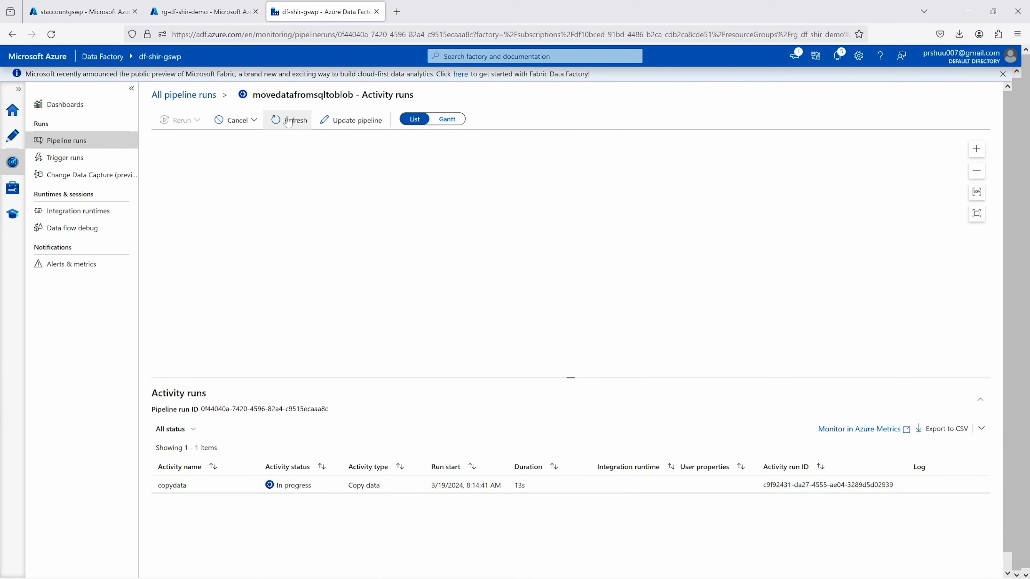
pyautogui.click(289, 121)
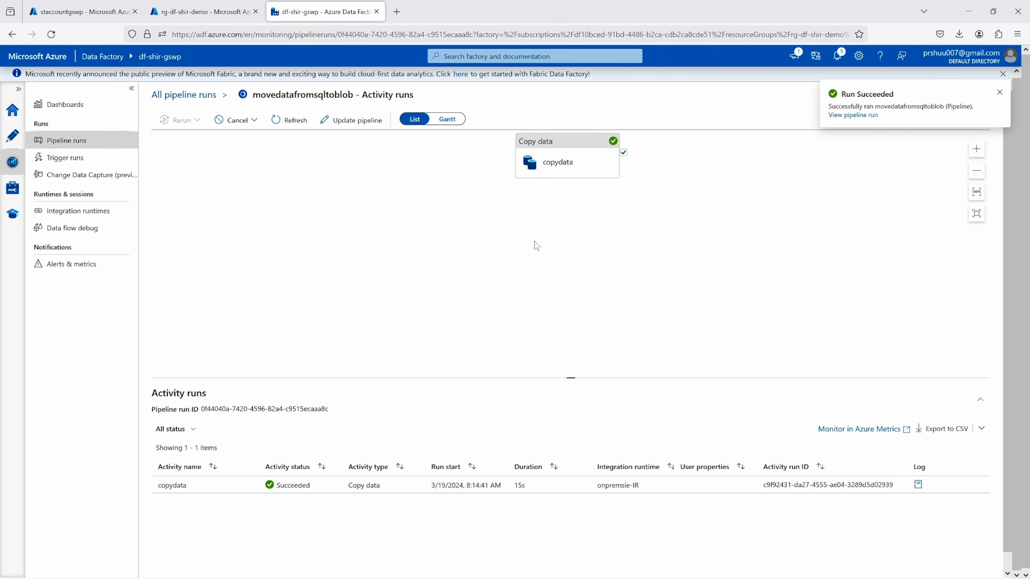
# Open the pipeline's output text file in the sqldata folder of the staccountgswp storage account's data container and examine its copied contents
pyautogui.click(98, 12)
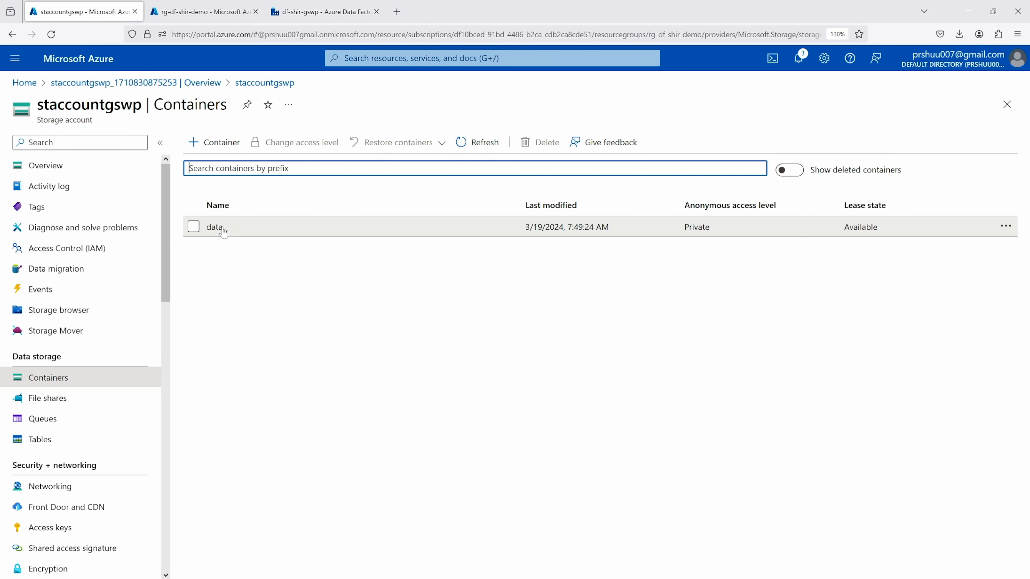
pyautogui.click(215, 227)
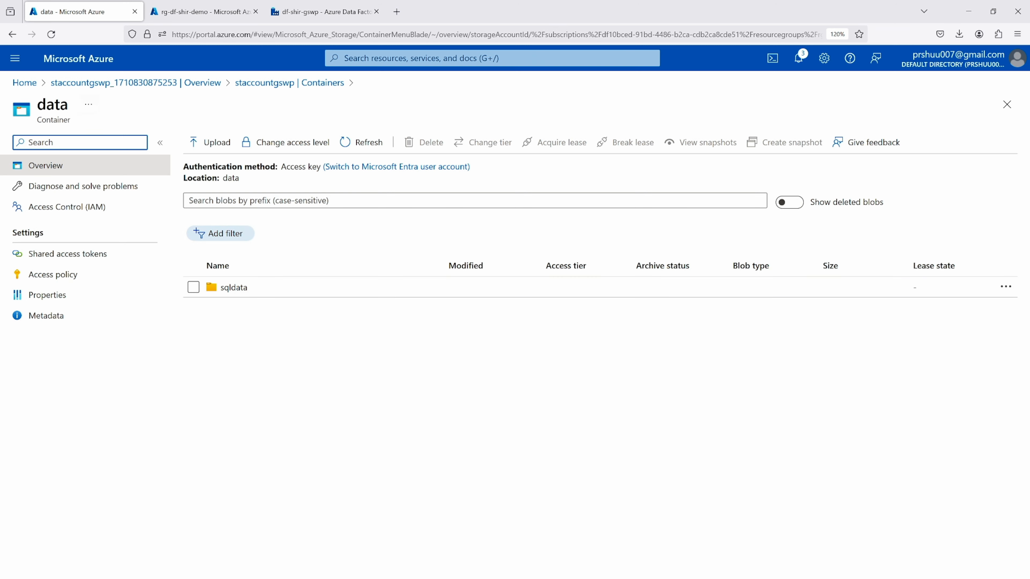
pyautogui.click(239, 289)
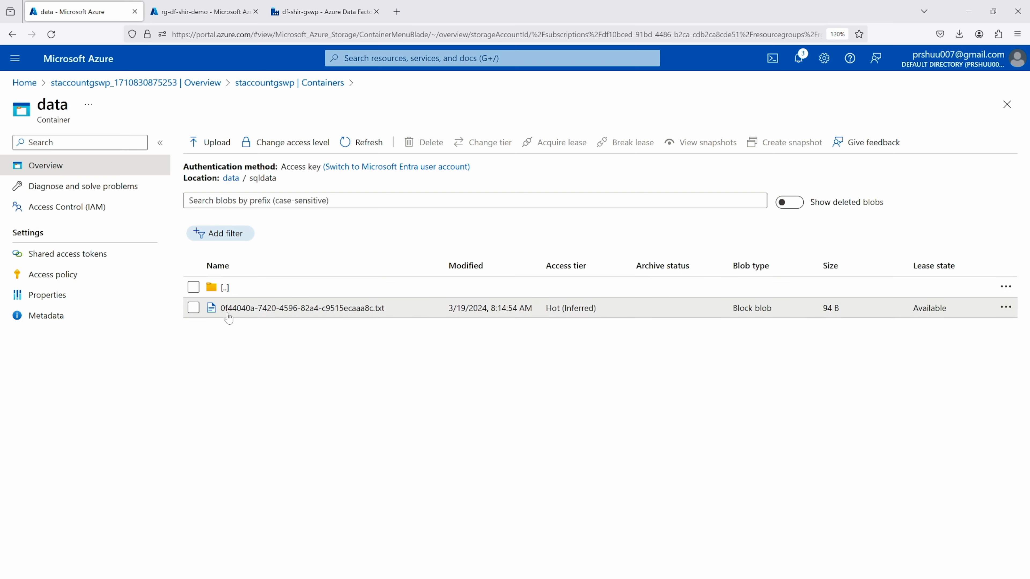
pyautogui.click(251, 311)
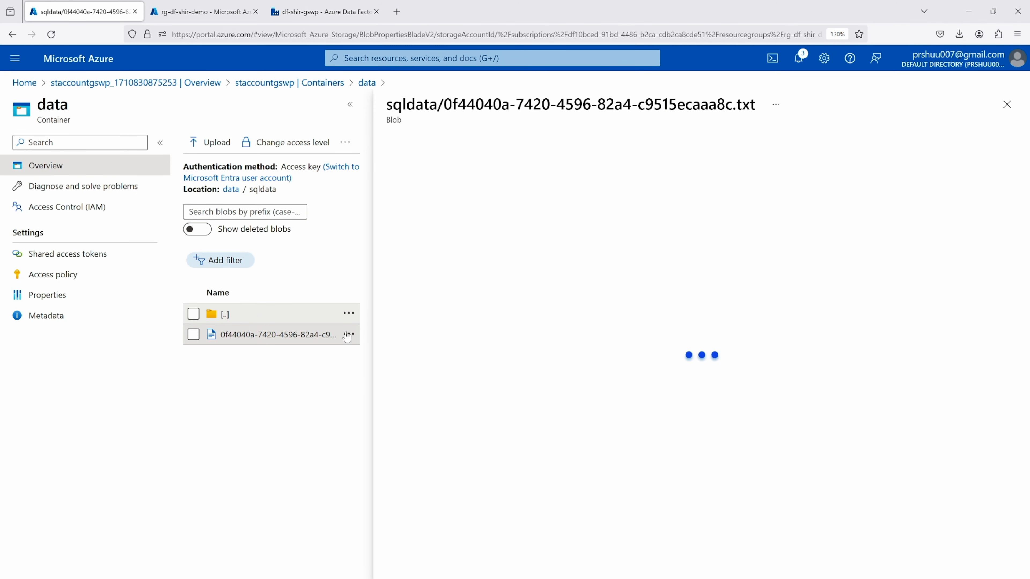
pyautogui.click(559, 173)
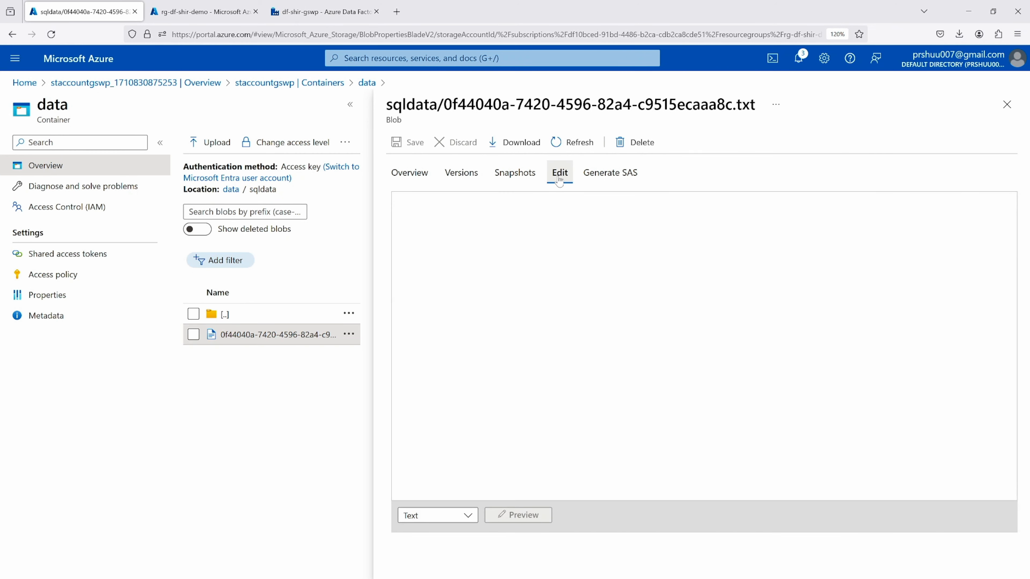
pyautogui.moveTo(527, 247); pyautogui.dragTo(386, 202)
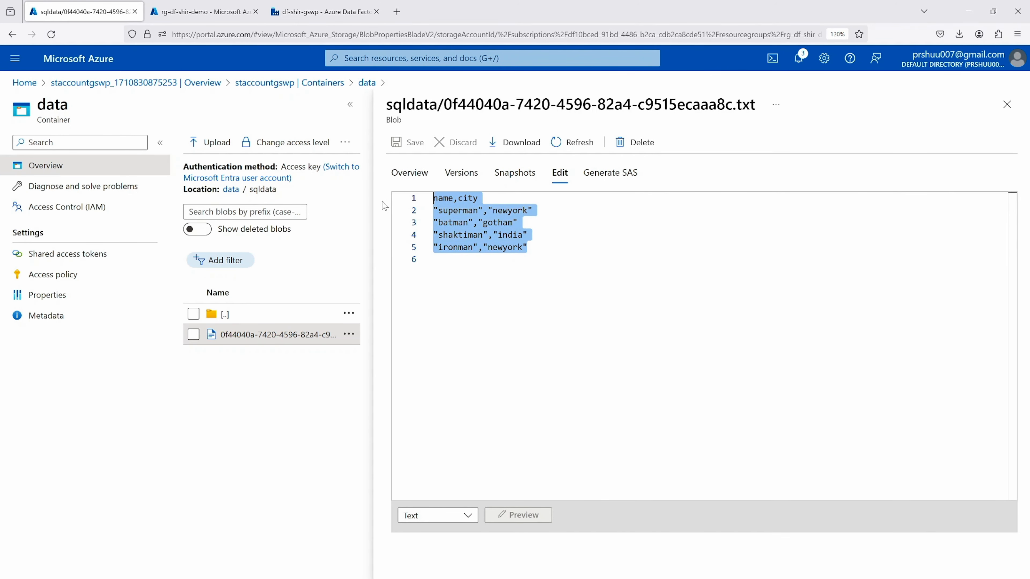
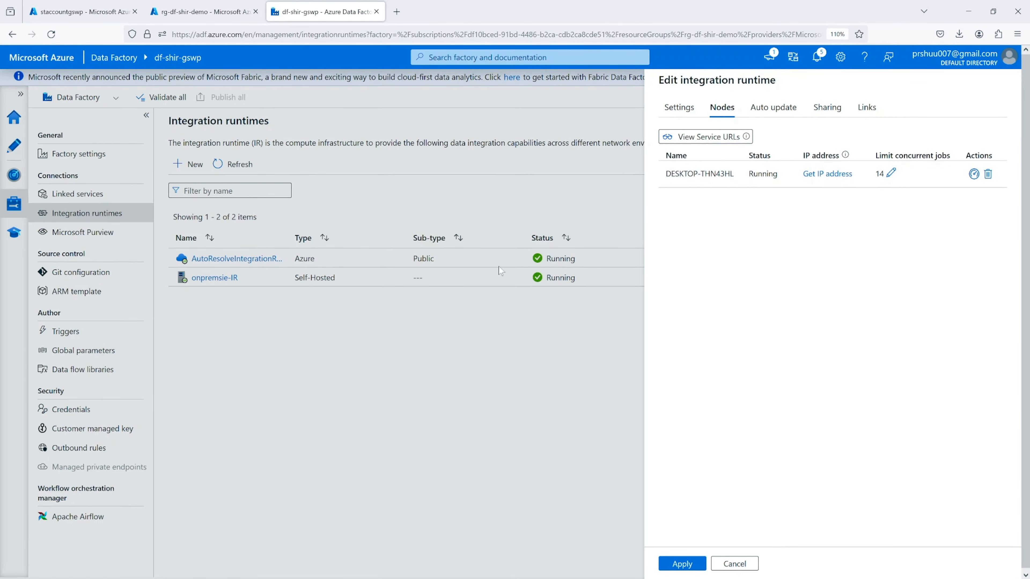
# Review the self-hosted integration runtime's setup options and registered nodes, and close its editor without applying changes
pyautogui.click(679, 107)
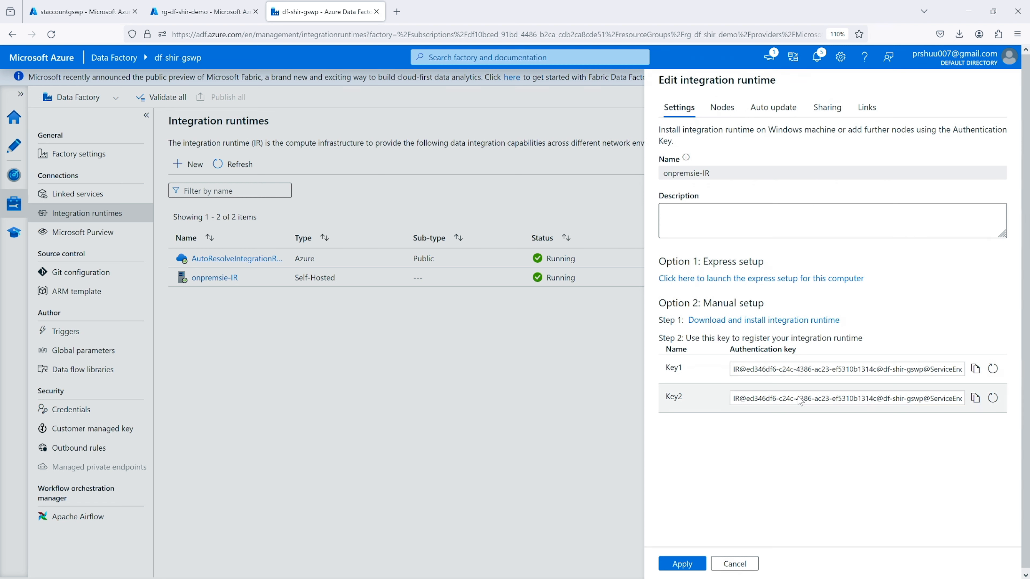
pyautogui.click(728, 111)
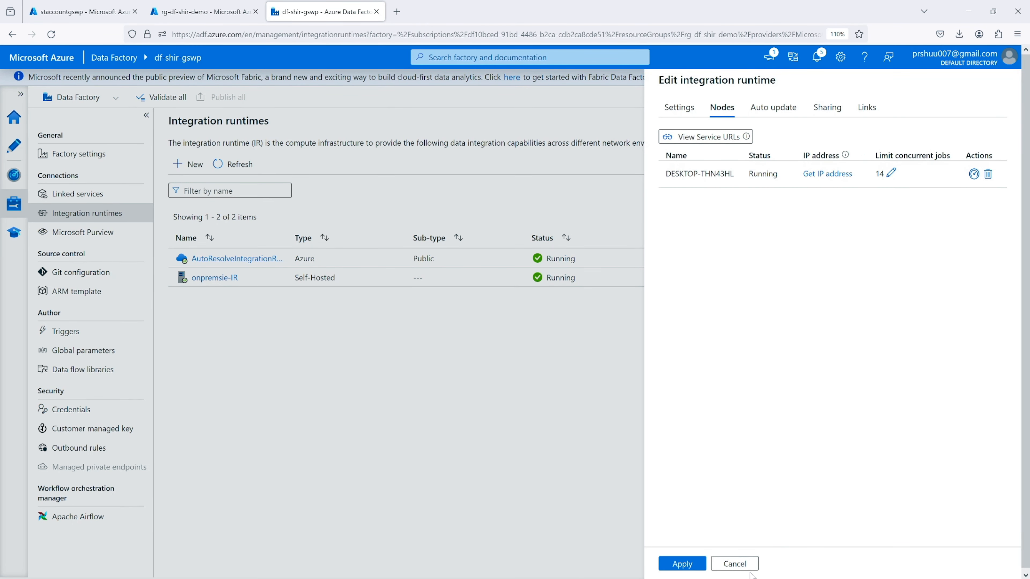
pyautogui.click(734, 563)
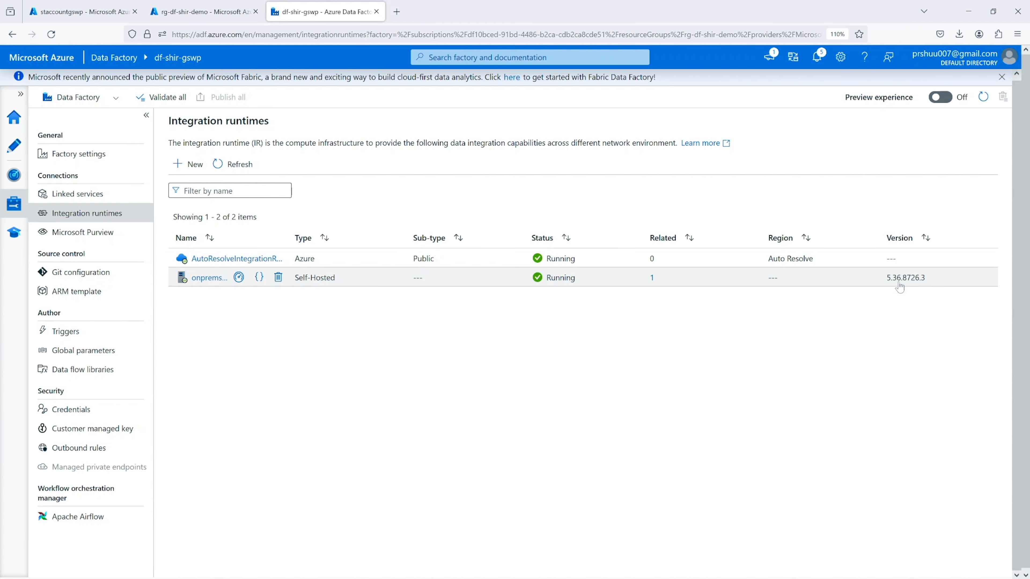
# Reopen the onpremsie-IR integration runtime and examine its registered node's name and concurrent jobs limit
pyautogui.click(207, 279)
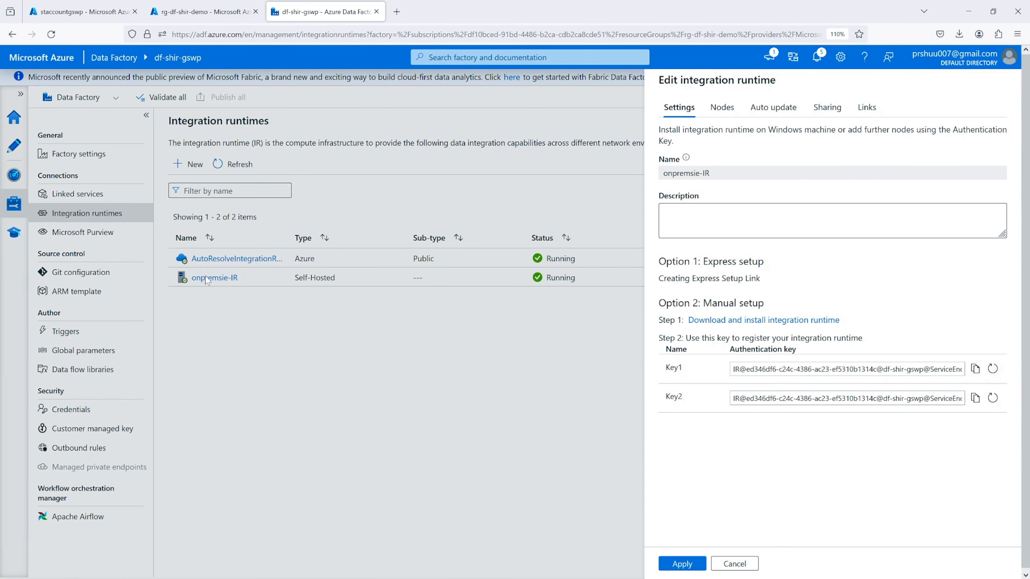
pyautogui.click(719, 110)
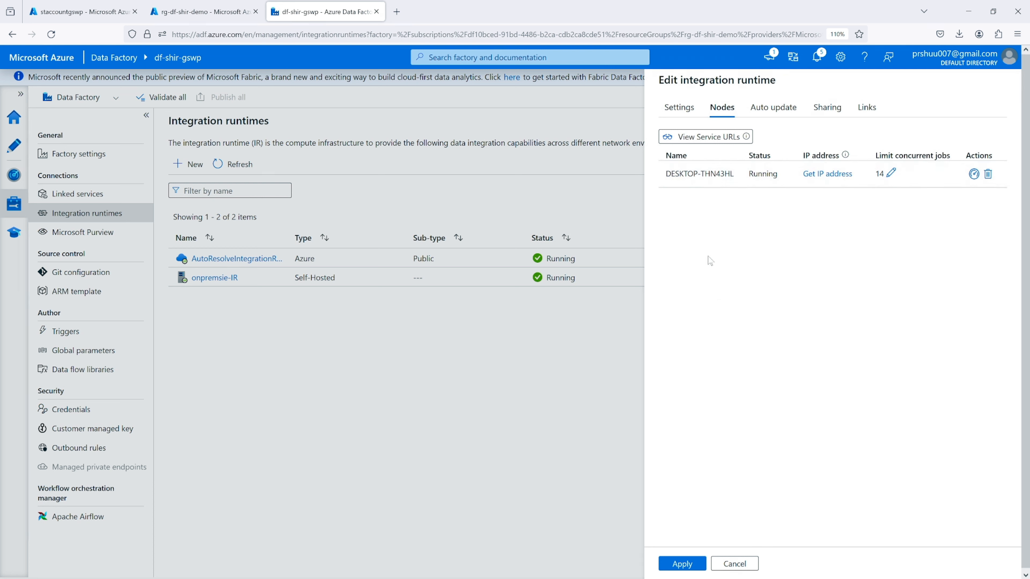
pyautogui.moveTo(665, 174); pyautogui.dragTo(736, 180)
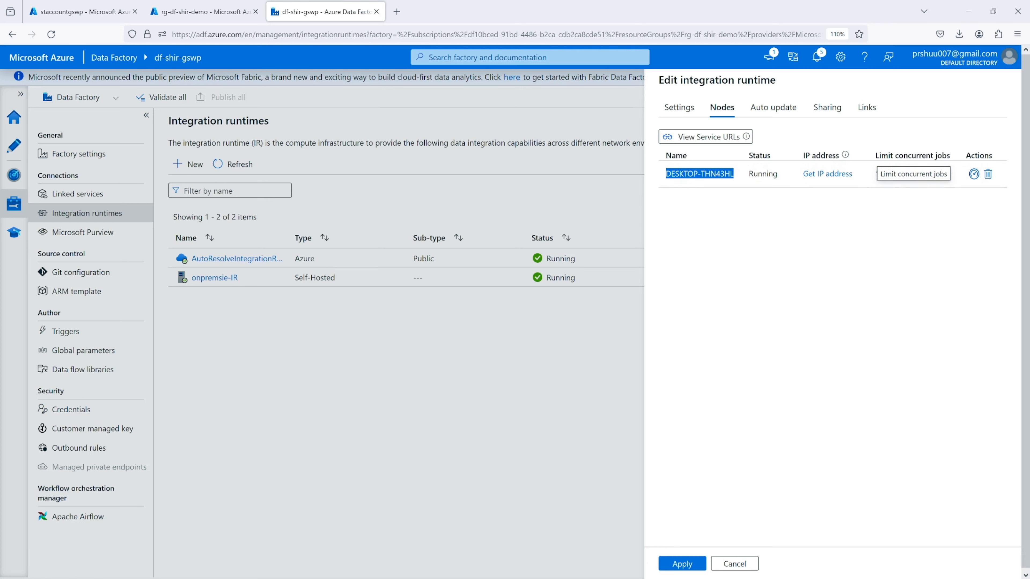
pyautogui.moveTo(872, 156); pyautogui.dragTo(958, 156)
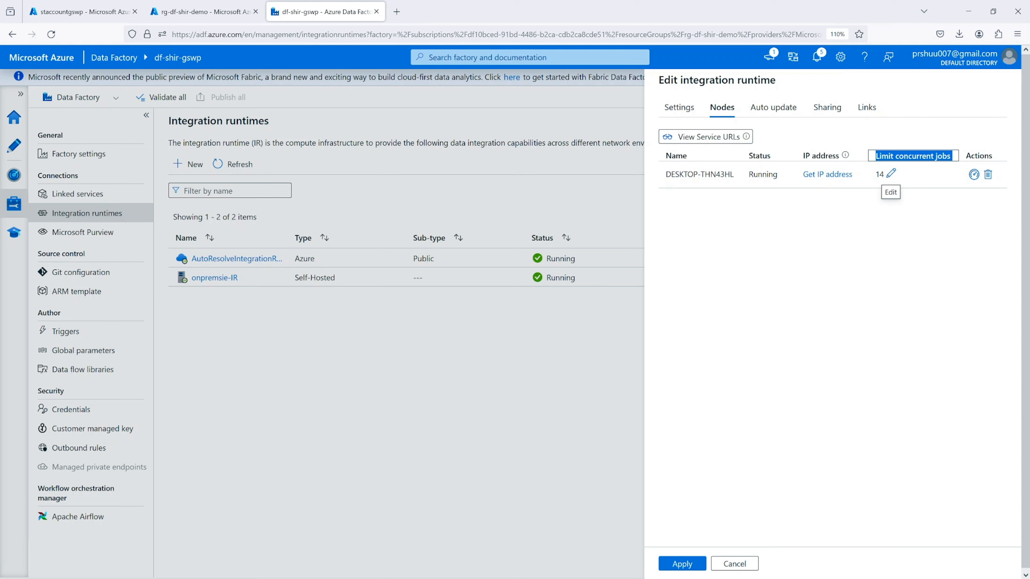
pyautogui.moveTo(874, 174); pyautogui.dragTo(885, 175)
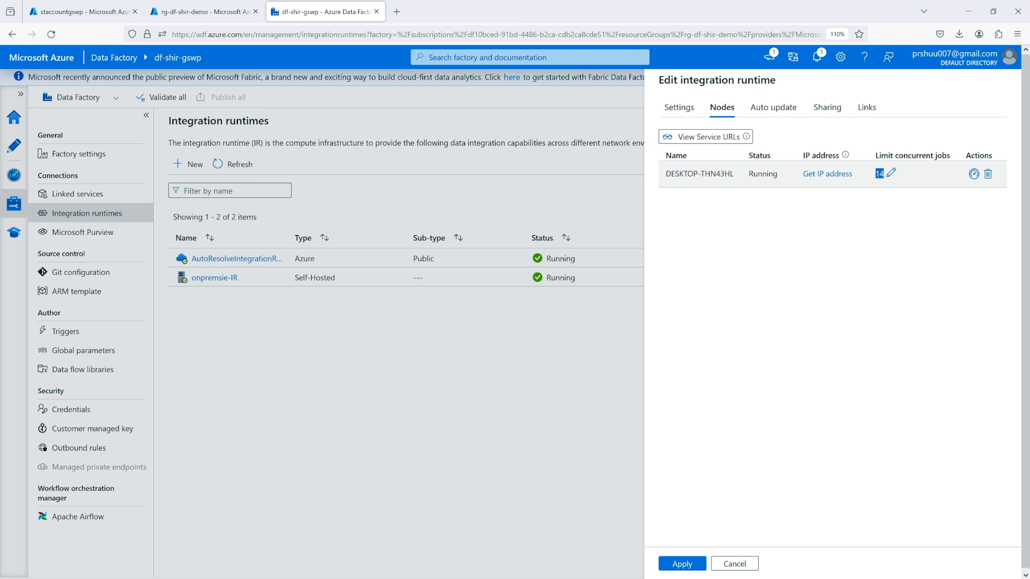
pyautogui.click(881, 177)
# Try to raise the onpremsie-IR node's concurrent jobs limit to 100
pyautogui.click(891, 173)
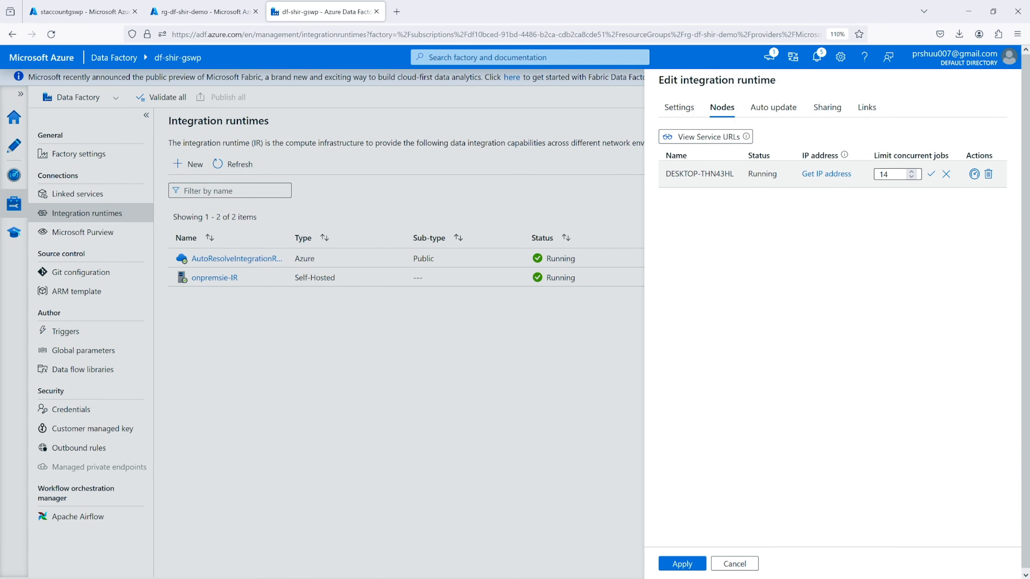
pyautogui.click(914, 171)
pyautogui.click(913, 171)
pyautogui.click(913, 171)
pyautogui.click(913, 171)
pyautogui.click(914, 171)
pyautogui.click(914, 171)
pyautogui.click(915, 171)
pyautogui.click(914, 171)
pyautogui.click(914, 171)
pyautogui.click(914, 171)
pyautogui.moveTo(896, 174); pyautogui.dragTo(864, 177)
pyautogui.write('100')
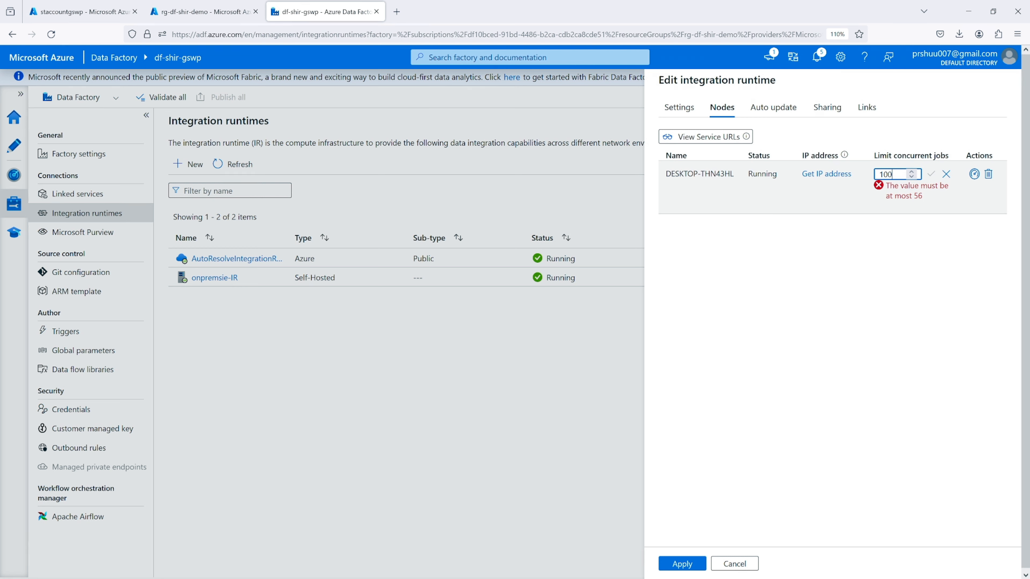
pyautogui.doubleClick(918, 195)
pyautogui.click(921, 207)
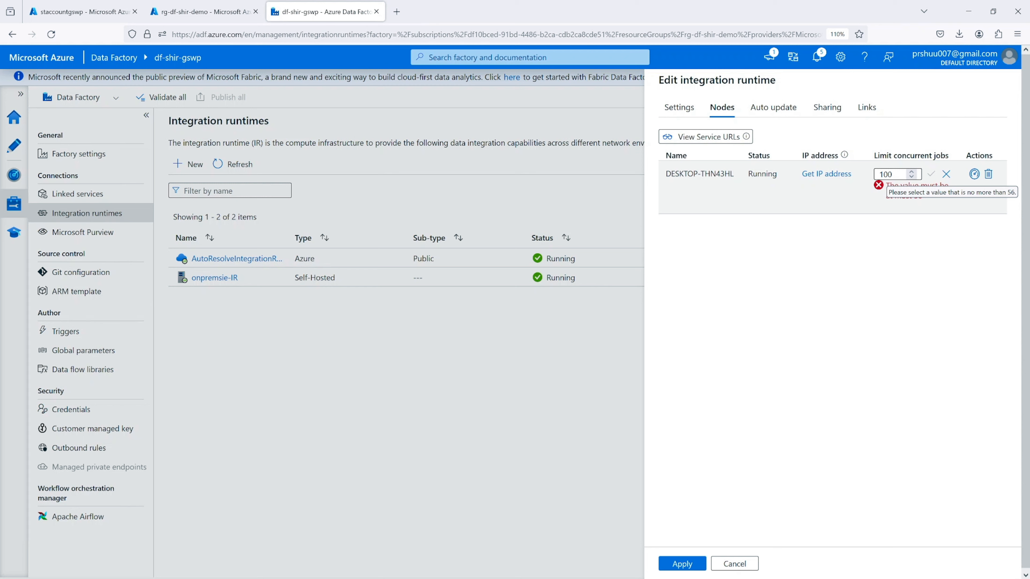
# Enter 56 as the node's concurrent jobs limit without saving it
pyautogui.doubleClick(886, 175)
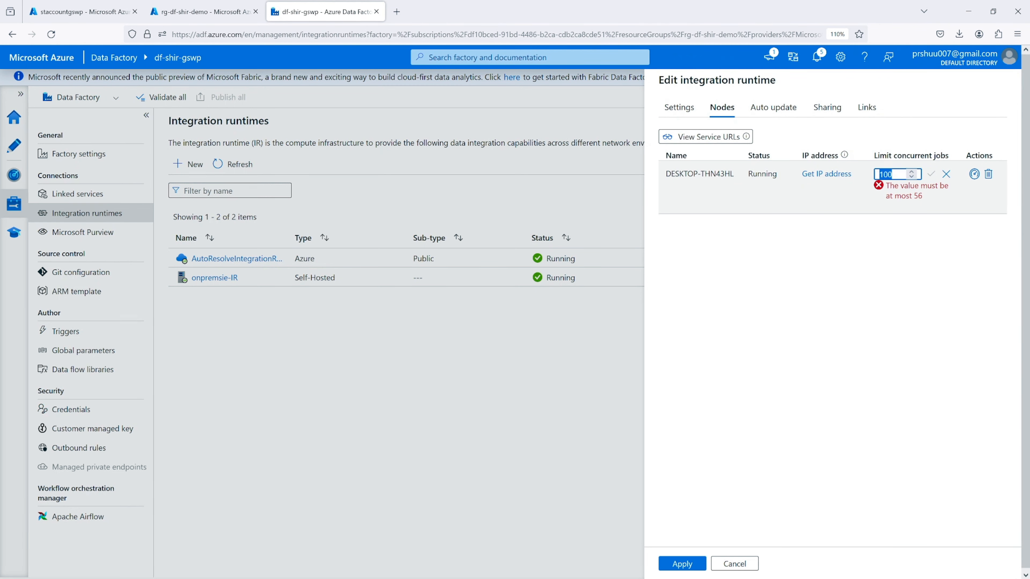
pyautogui.write('56')
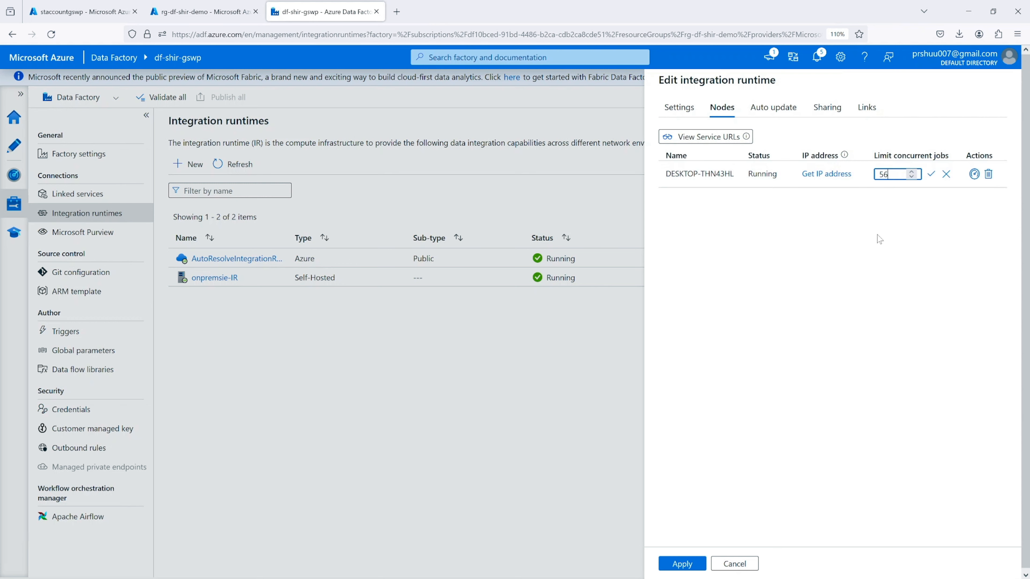
pyautogui.doubleClick(884, 174)
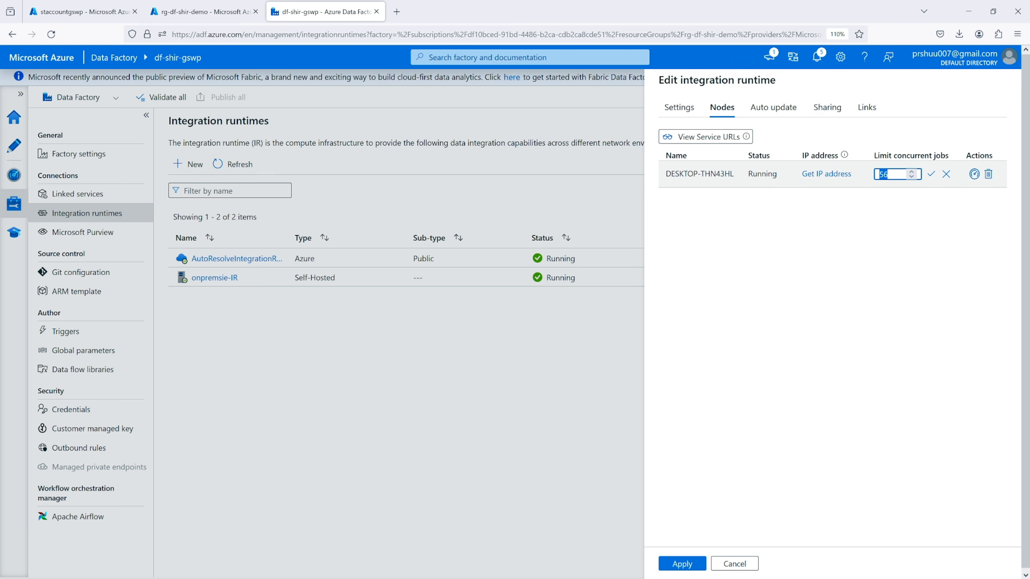
pyautogui.click(892, 174)
pyautogui.doubleClick(885, 174)
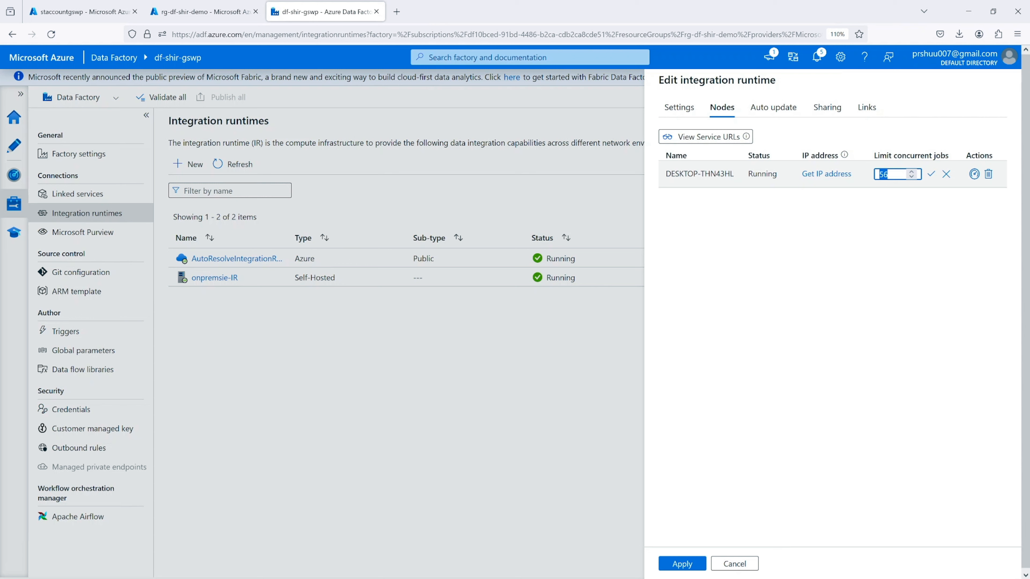
pyautogui.click(885, 225)
pyautogui.moveTo(890, 175); pyautogui.dragTo(877, 174)
# Disable the integration runtime's auto update option and enable it again
pyautogui.click(768, 107)
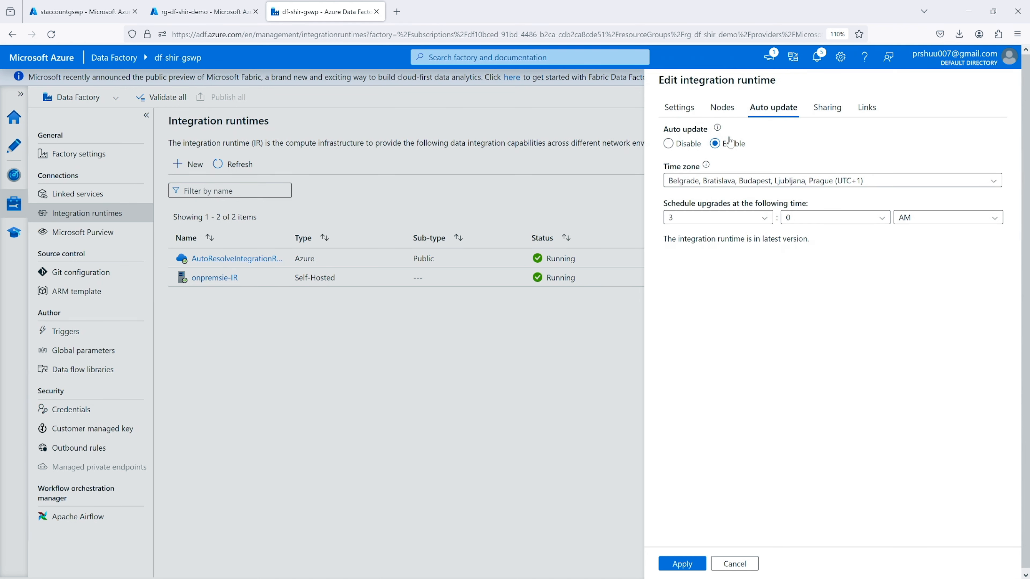
pyautogui.click(688, 152)
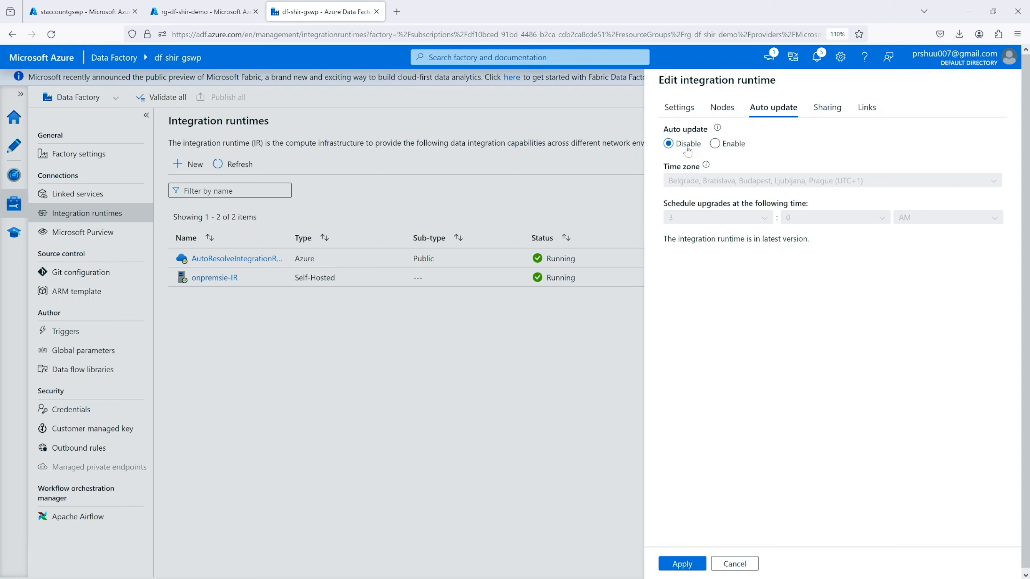
pyautogui.click(715, 144)
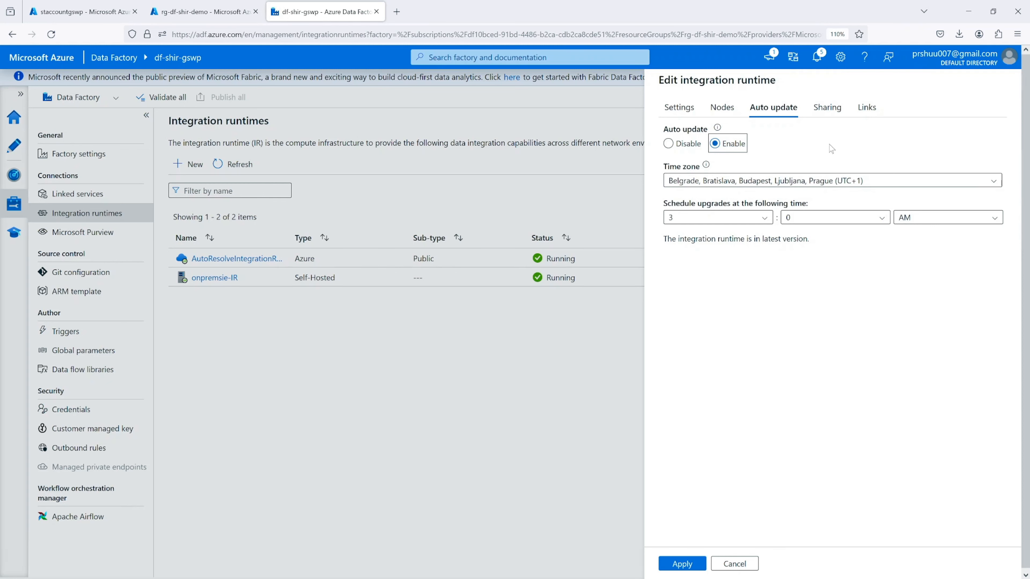
# Review the integration runtime's sharing, links, settings, nodes and auto update options, and close its editor without applying changes
pyautogui.click(827, 107)
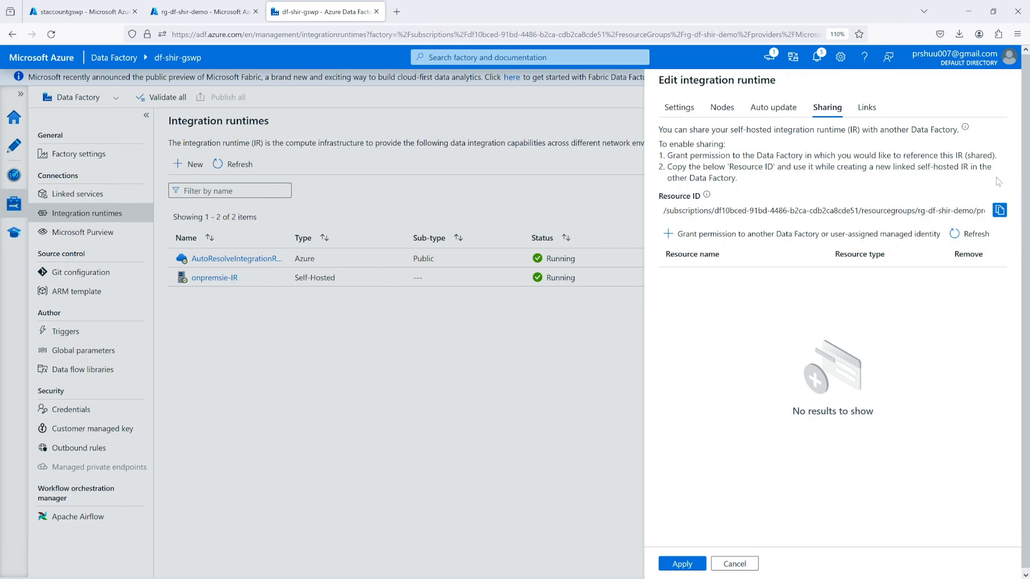
pyautogui.click(867, 107)
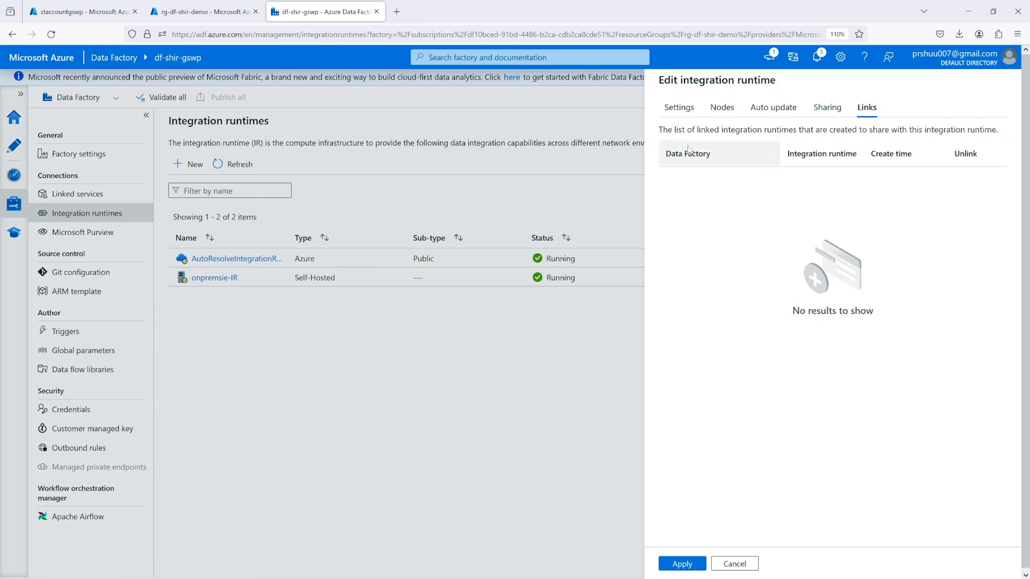
pyautogui.click(674, 116)
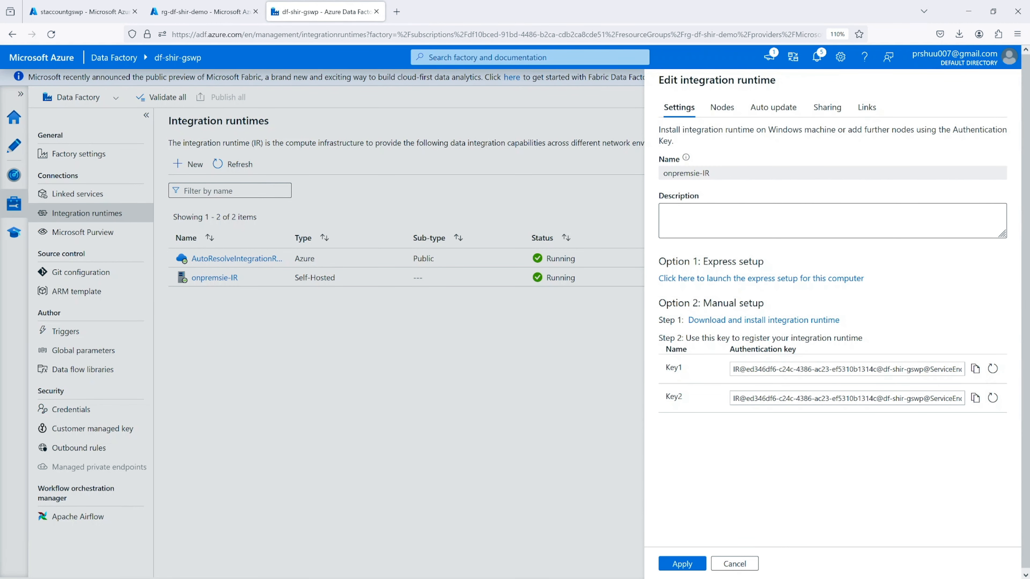
pyautogui.click(721, 110)
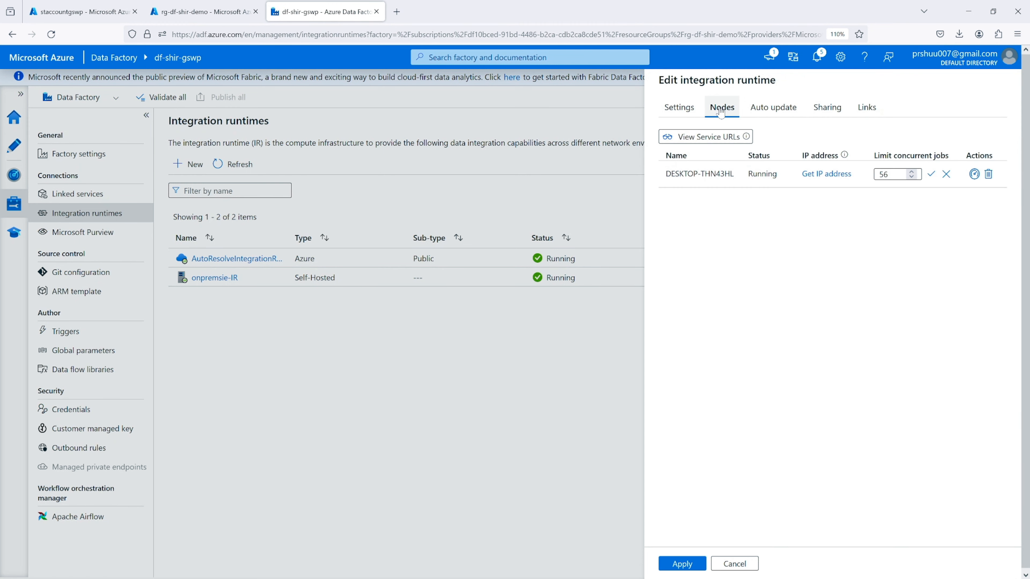
pyautogui.click(773, 107)
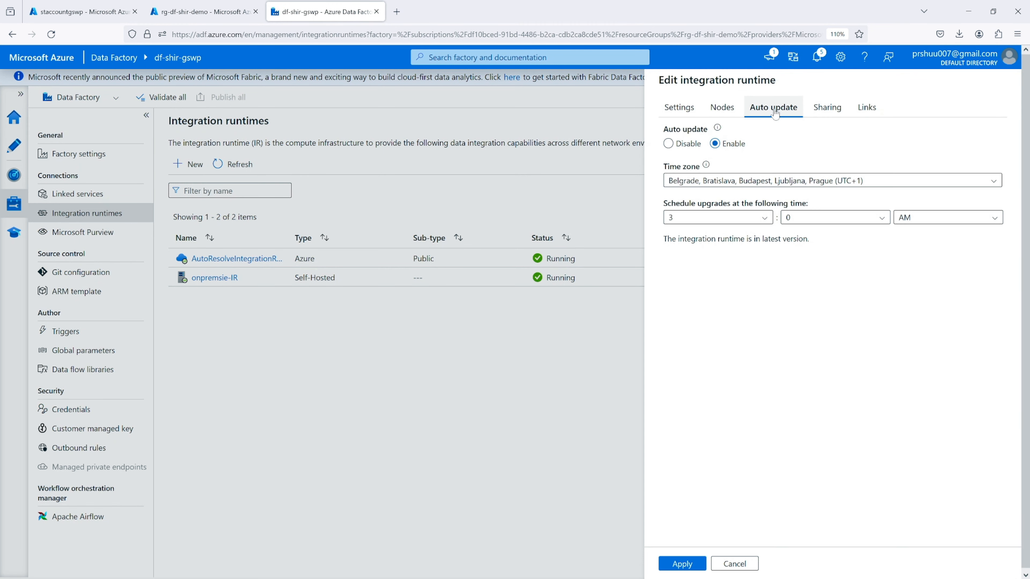
pyautogui.click(826, 107)
pyautogui.click(856, 110)
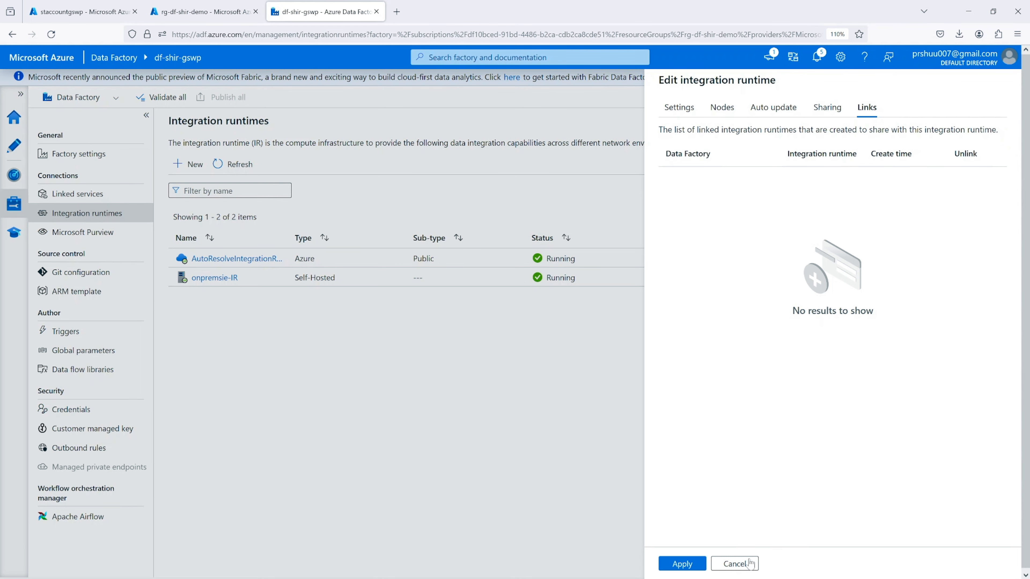
pyautogui.click(734, 563)
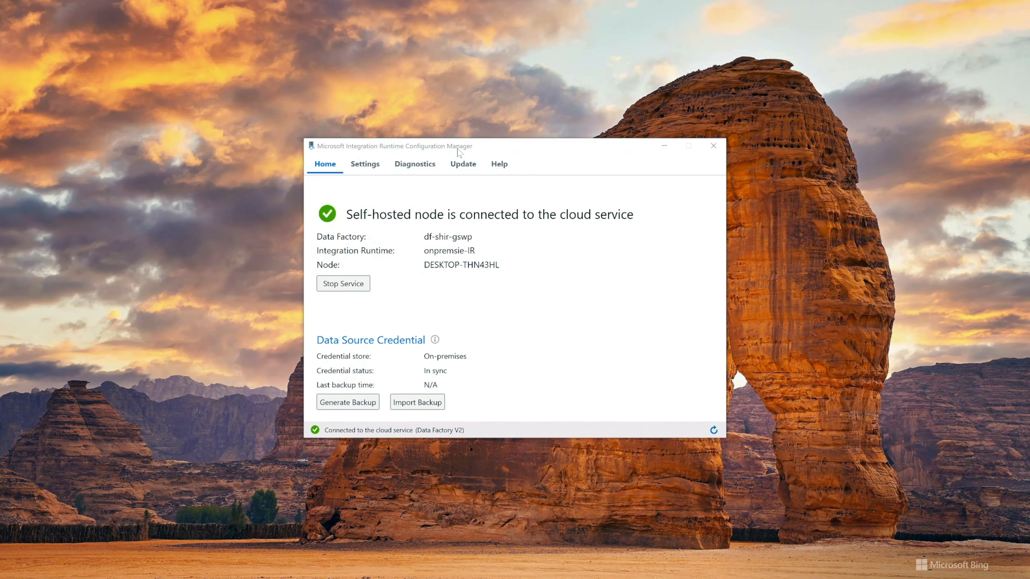
# Switch to File Explorer and open the Shared folder under C:\Program Files\Microsoft Integration Runtime\5.0
pyautogui.moveTo(458, 150); pyautogui.dragTo(353, 51)
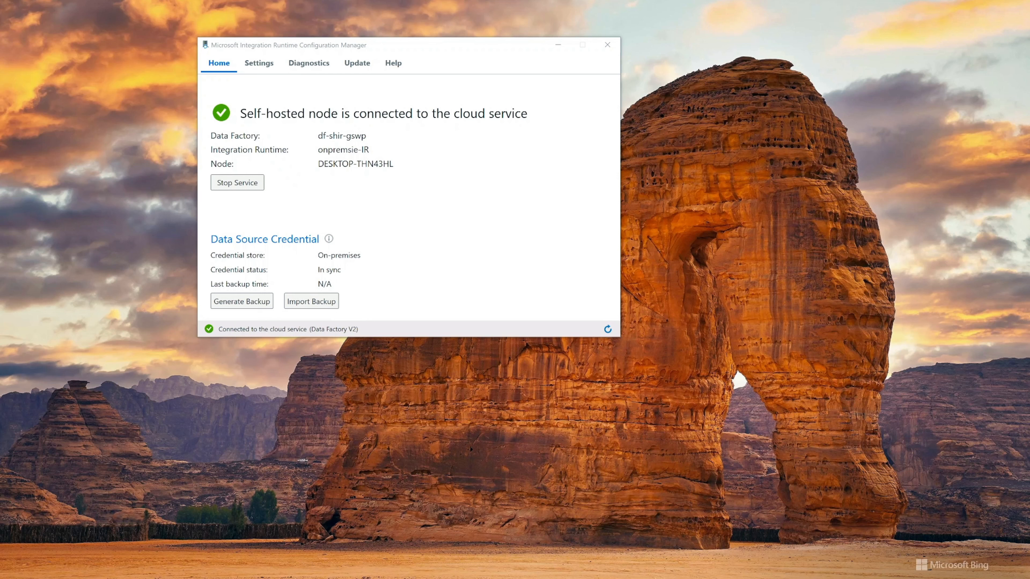
pyautogui.moveTo(0, 174); pyautogui.dragTo(527, 117)
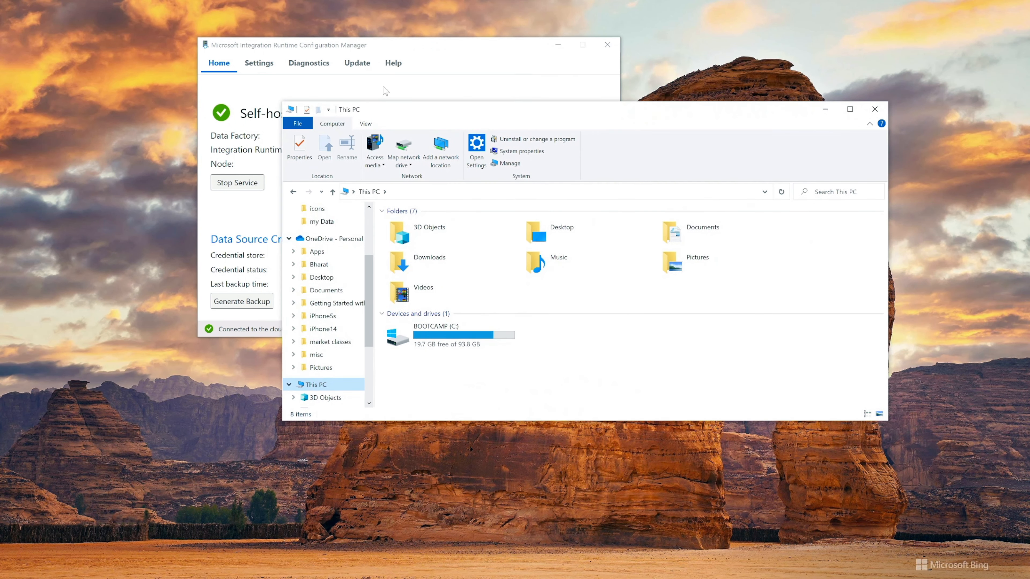
pyautogui.doubleClick(458, 336)
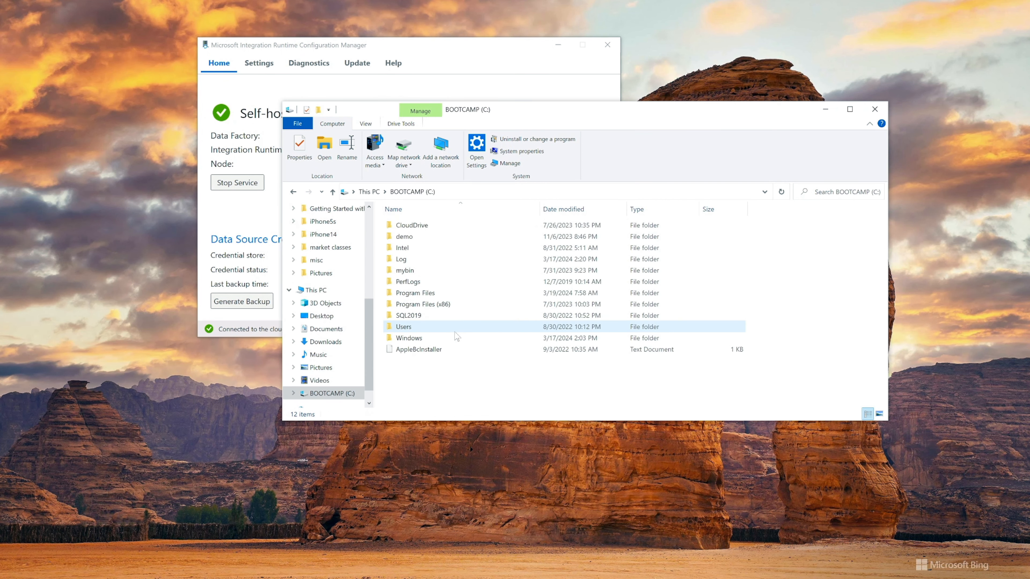
pyautogui.doubleClick(432, 293)
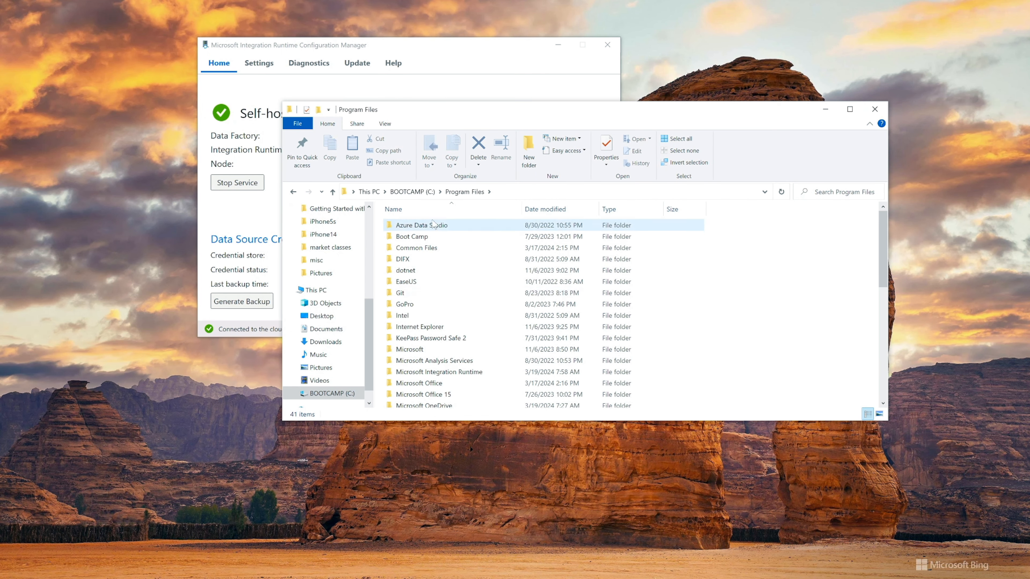
pyautogui.doubleClick(454, 372)
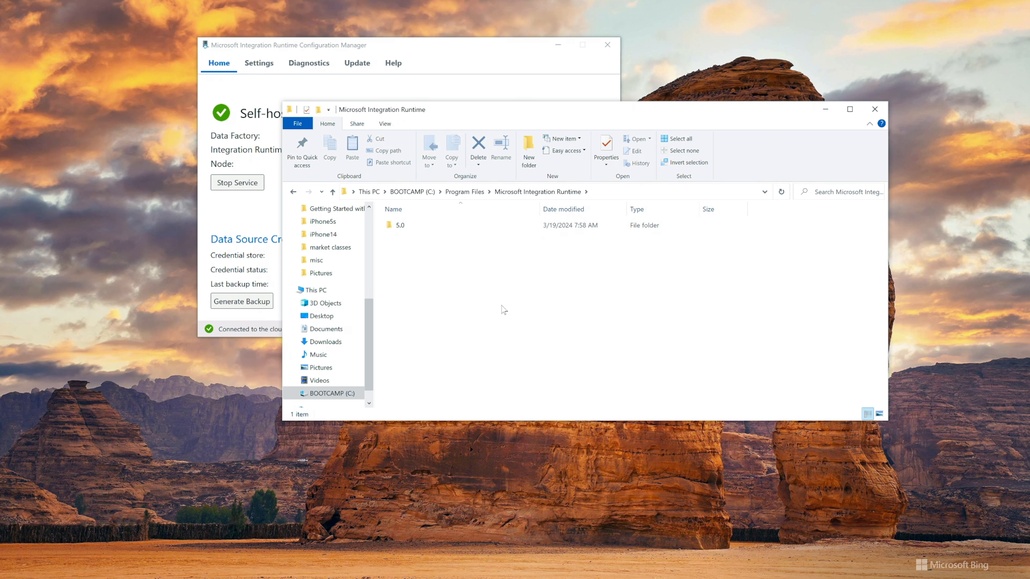
pyautogui.doubleClick(399, 227)
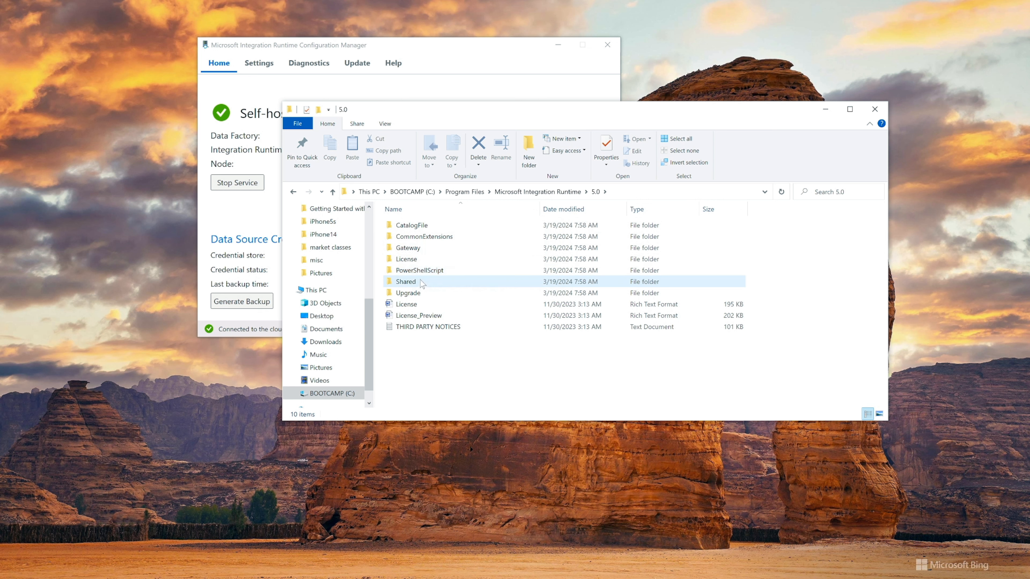
pyautogui.doubleClick(405, 281)
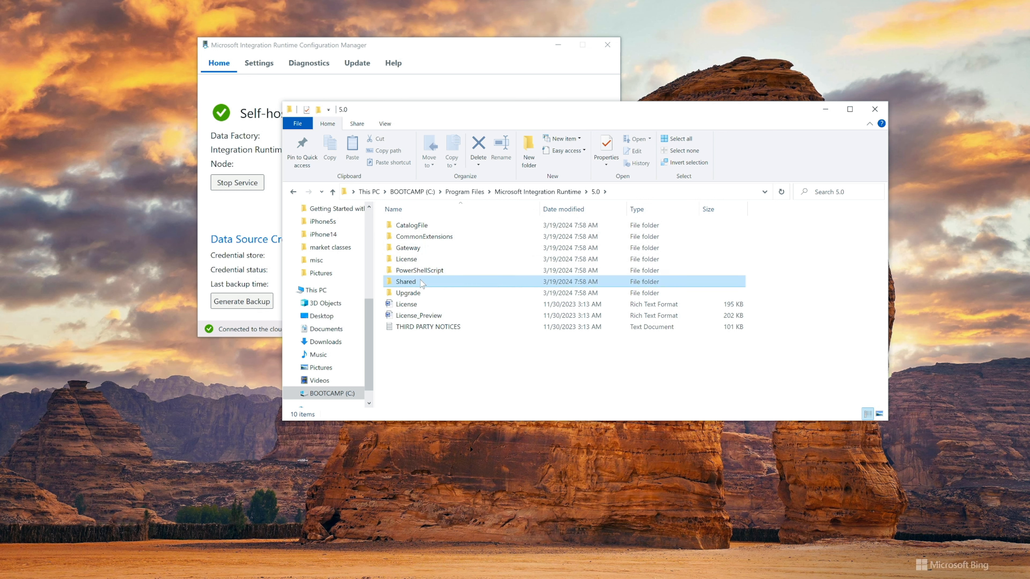
# Locate the diahost.exe configuration file in the Shared folder and select it
pyautogui.scroll(-10, 422, 284)
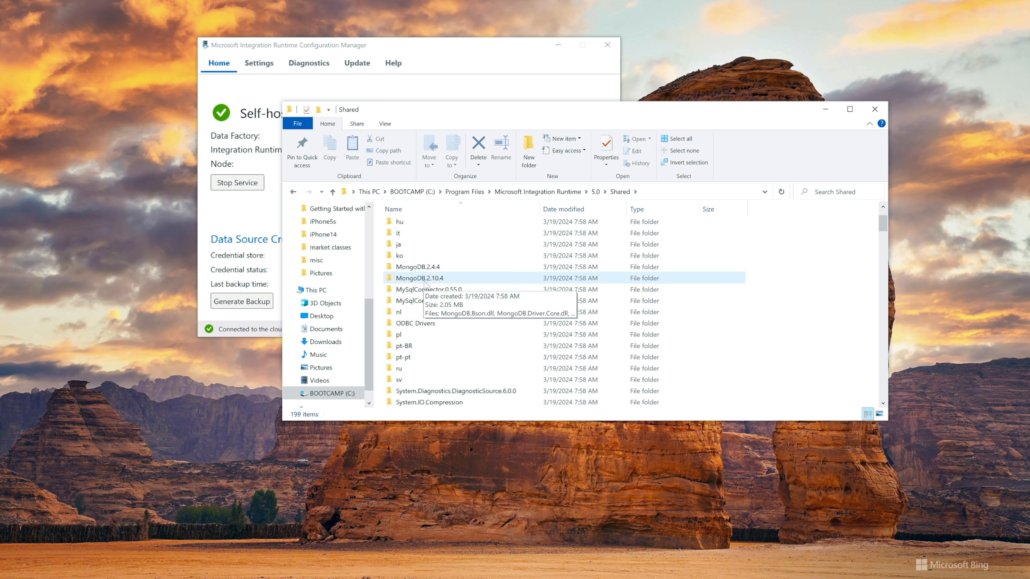
pyautogui.scroll(-3, 427, 286)
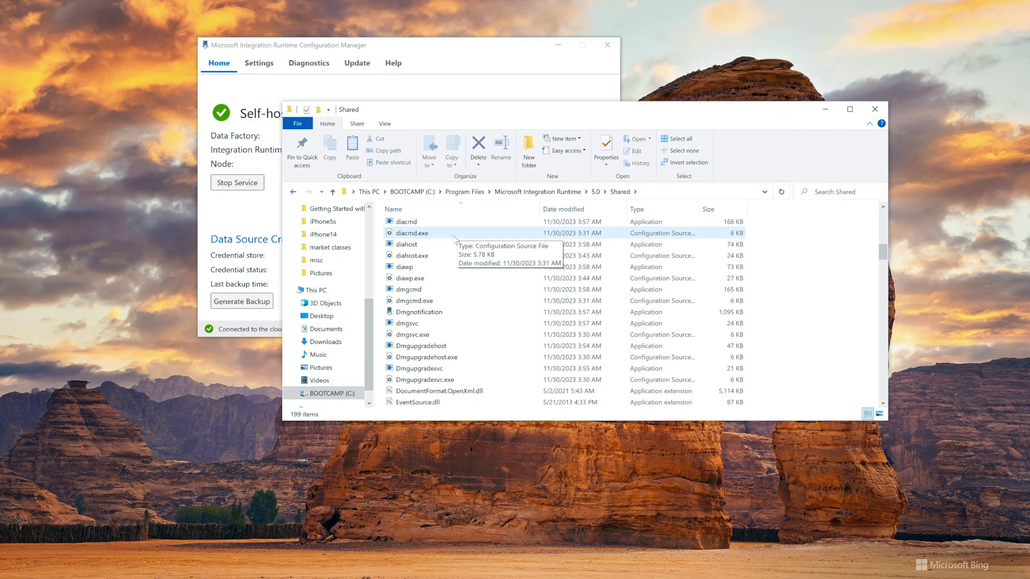
pyautogui.click(431, 260)
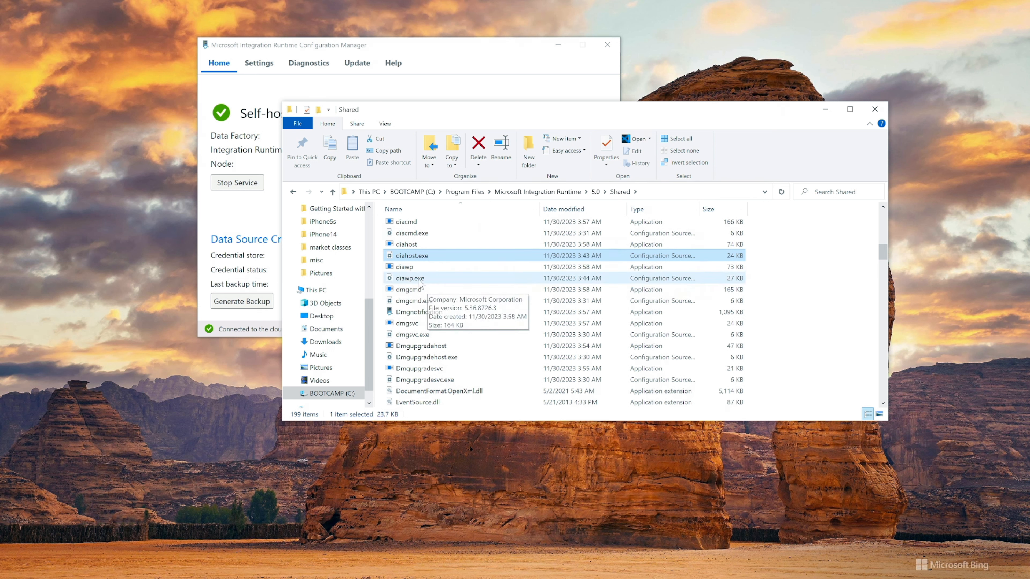
# Select the diawp.exe configuration file in the Shared folder
pyautogui.click(409, 281)
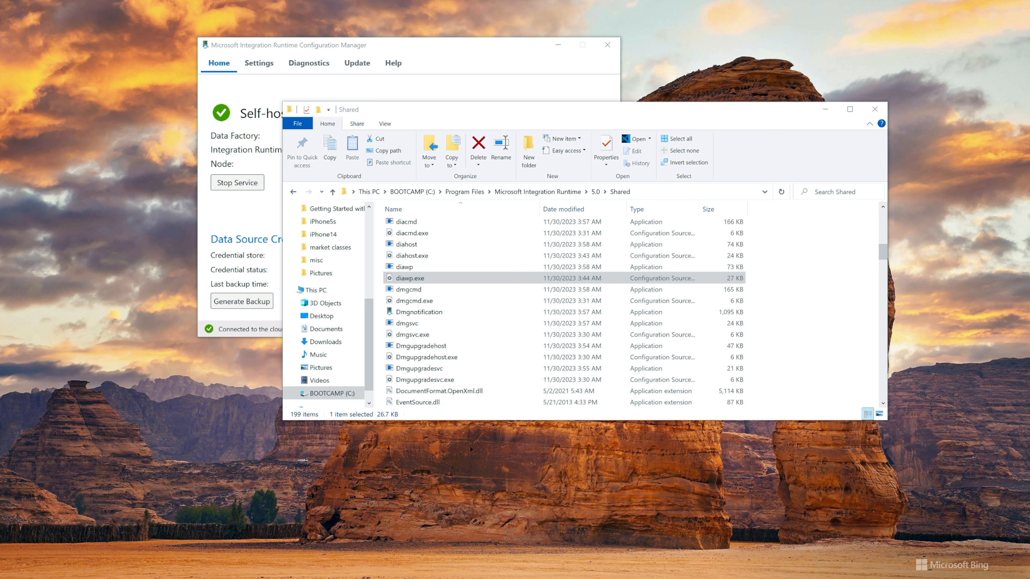
pyautogui.doubleClick(425, 280)
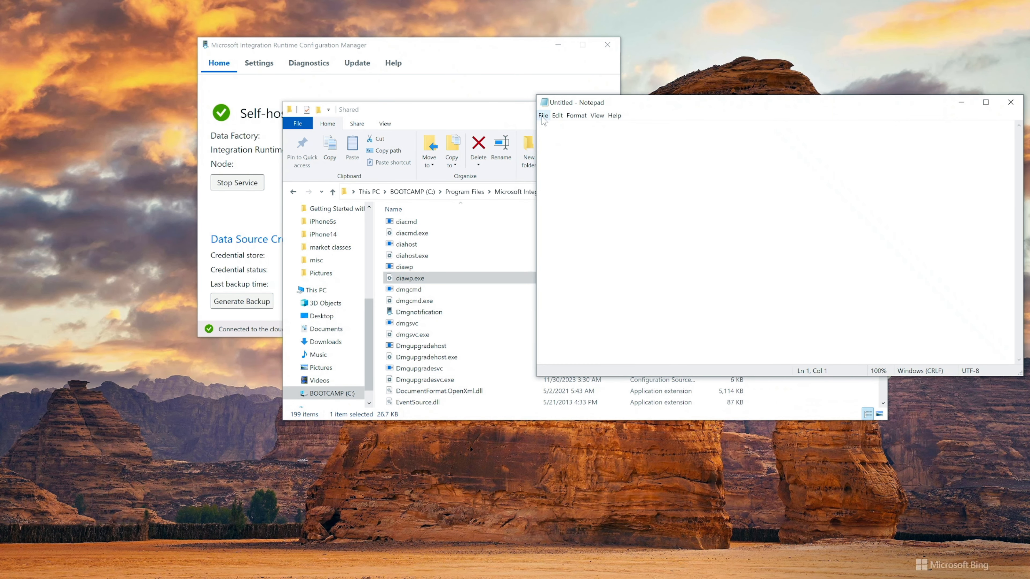
# Switch to Notepad and browse for a file to open in C:\Program Files\Microsoft Integration Runtime\5.0\Shared
pyautogui.click(543, 116)
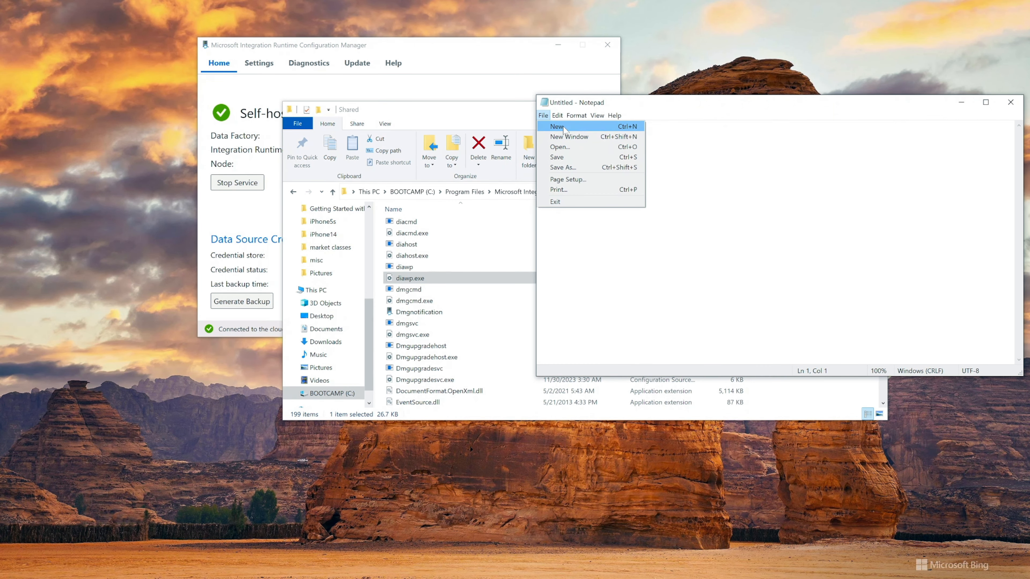
pyautogui.click(563, 129)
pyautogui.click(544, 117)
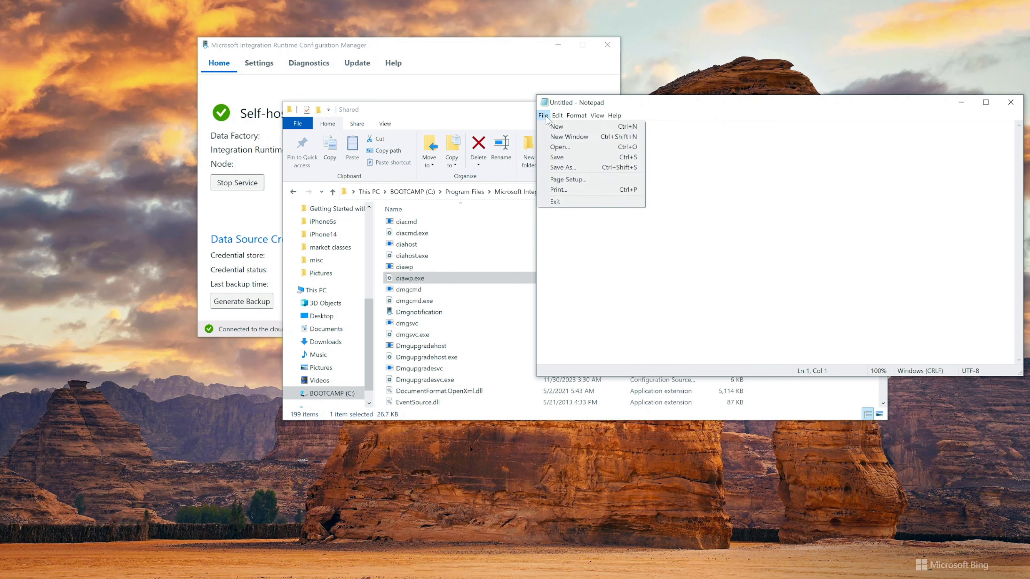
pyautogui.click(566, 147)
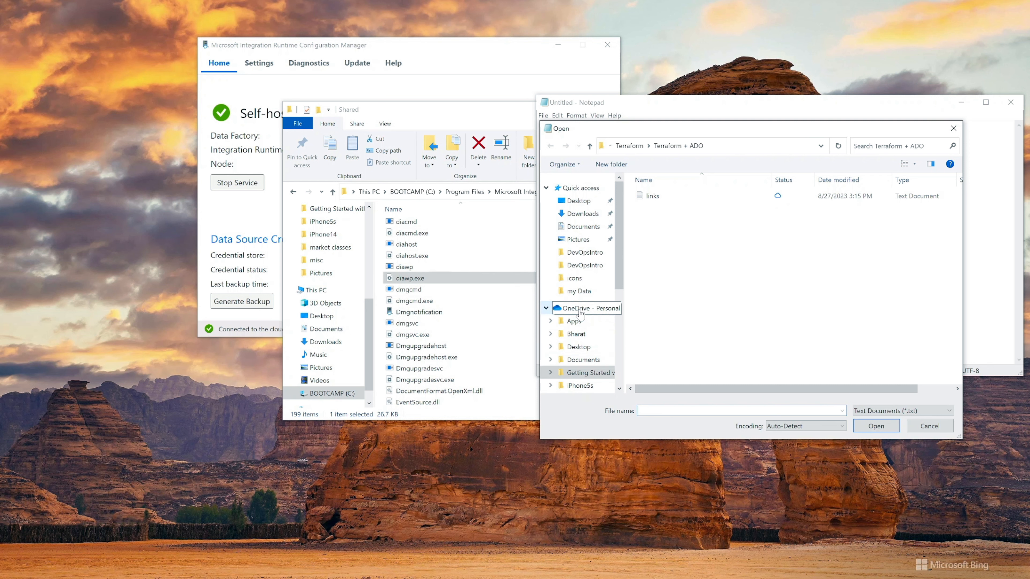
pyautogui.scroll(-2, 583, 386)
pyautogui.click(573, 381)
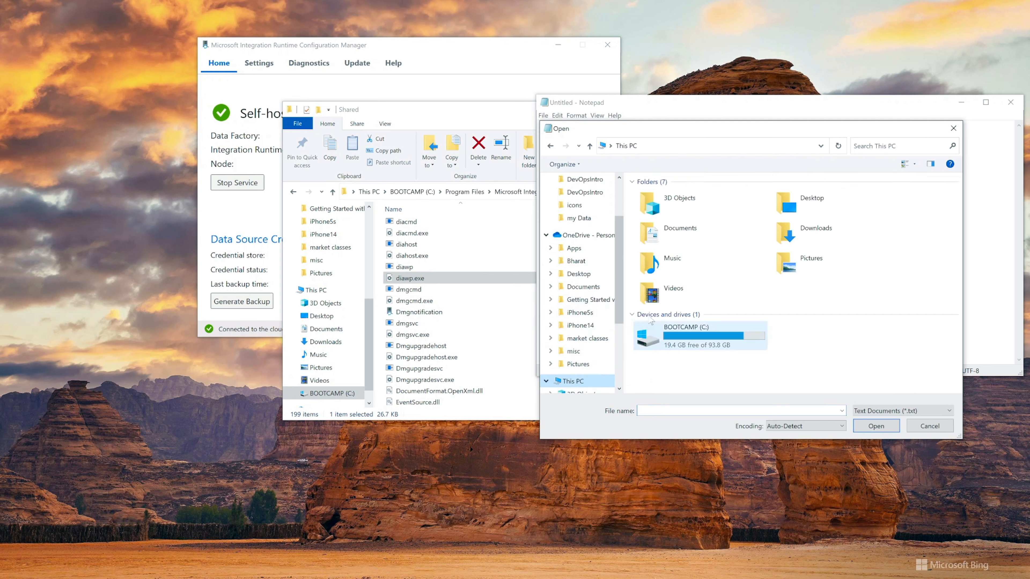
pyautogui.doubleClick(692, 340)
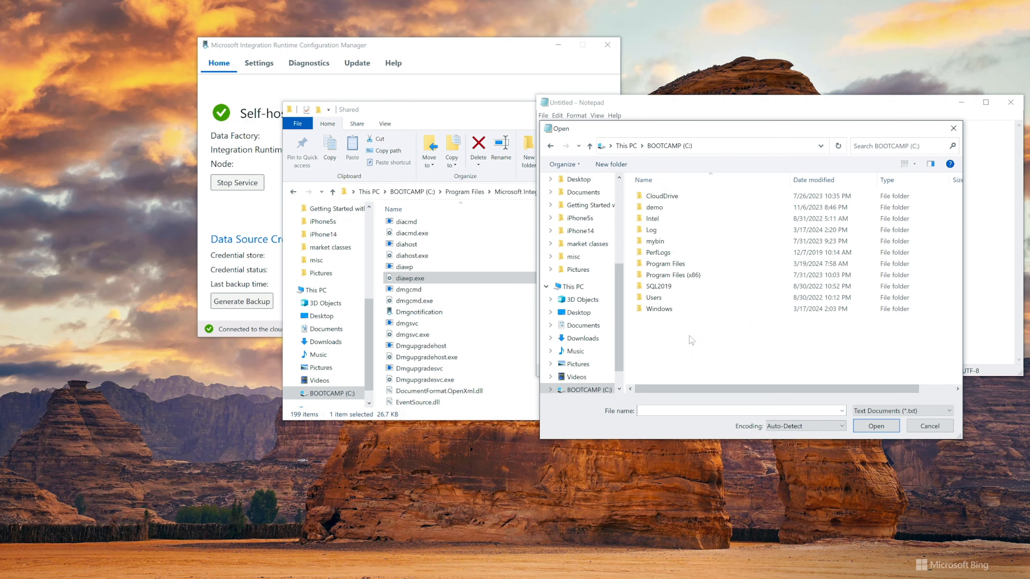
pyautogui.doubleClick(679, 264)
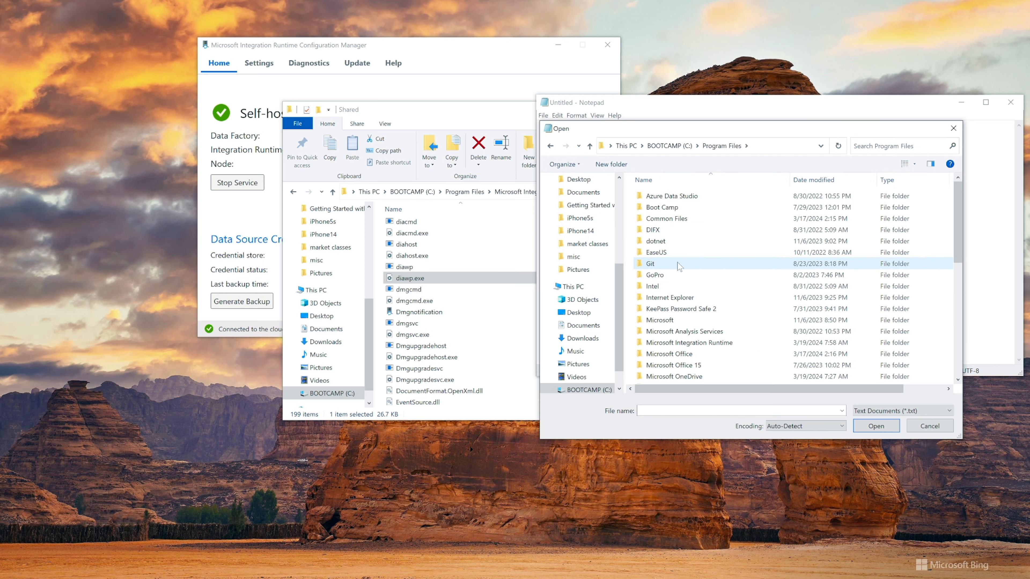
pyautogui.scroll(-3, 685, 272)
pyautogui.doubleClick(681, 277)
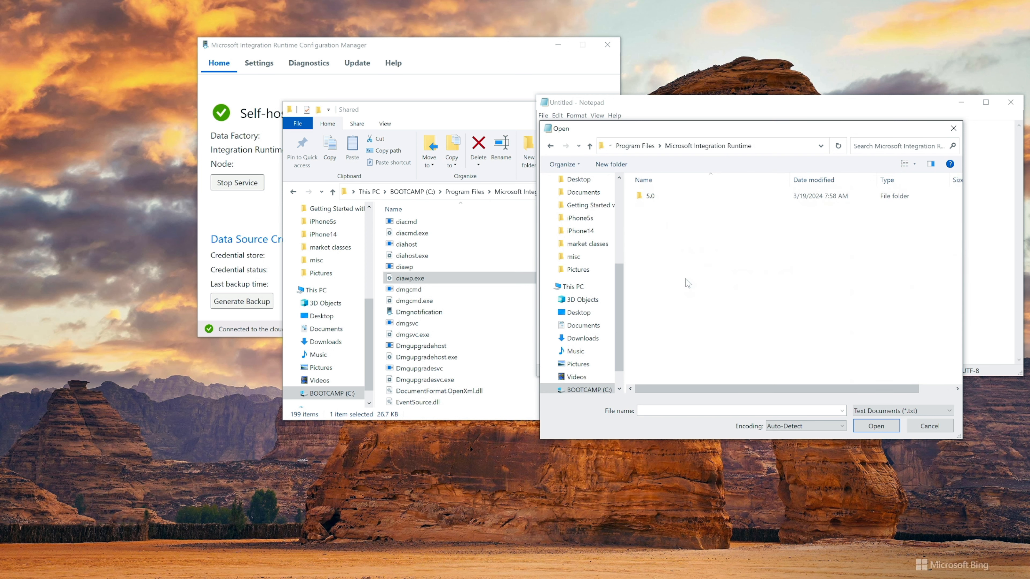
pyautogui.doubleClick(663, 198)
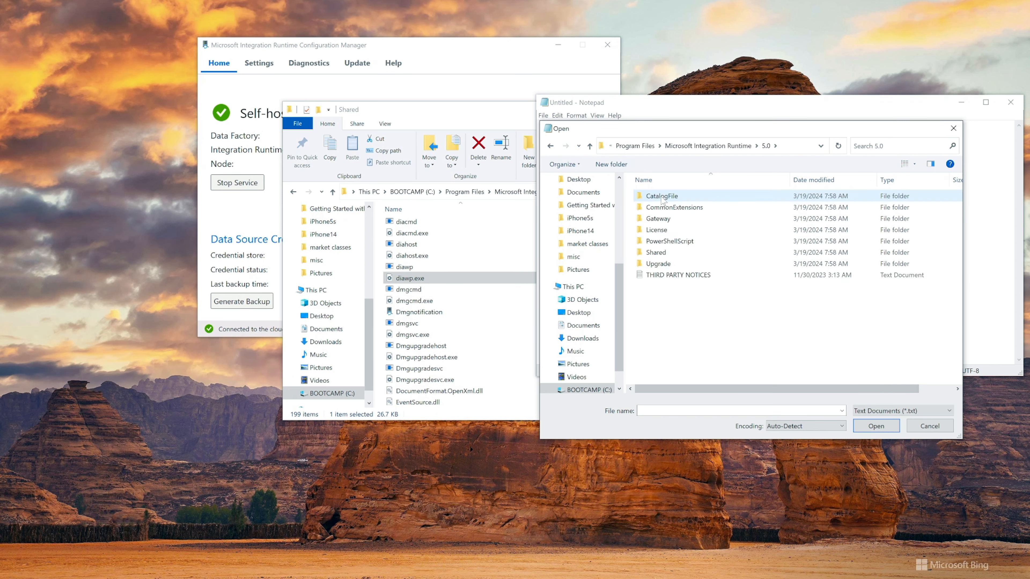
pyautogui.doubleClick(665, 252)
pyautogui.scroll(-4, 670, 215)
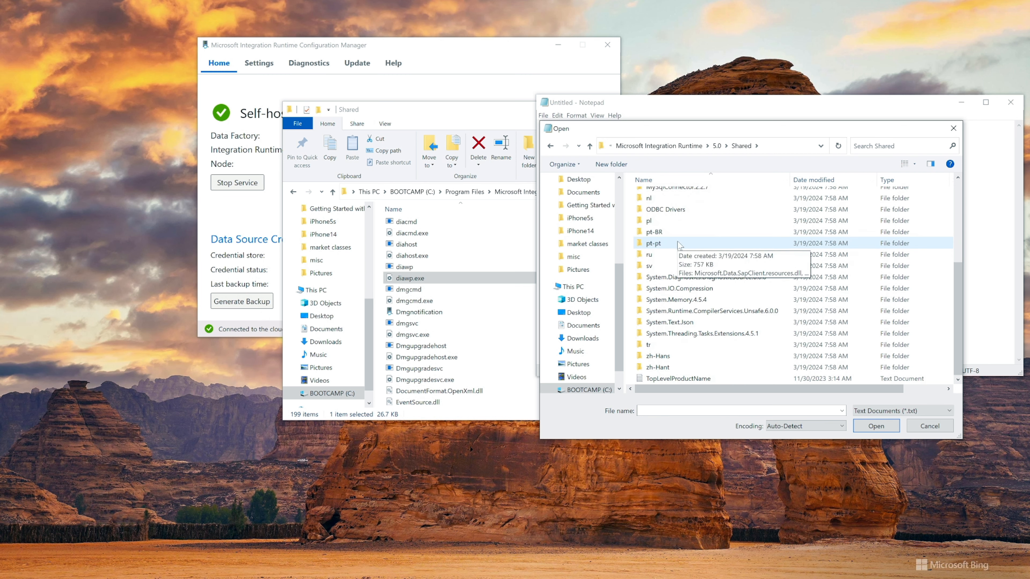
# Show all file types in the Shared folder and open the diahost.exe configuration file
pyautogui.click(904, 411)
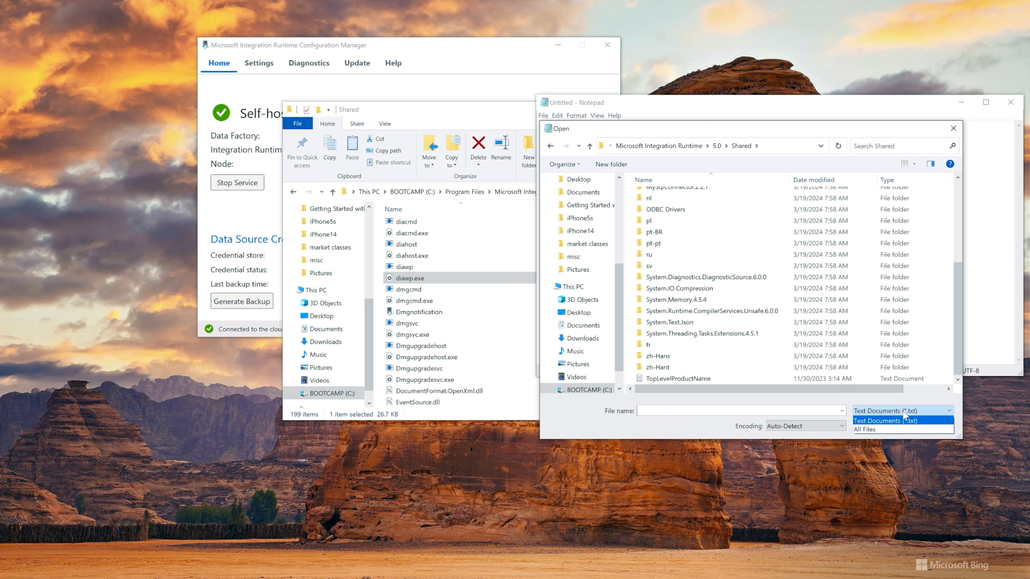
pyautogui.click(864, 430)
pyautogui.scroll(-4, 733, 316)
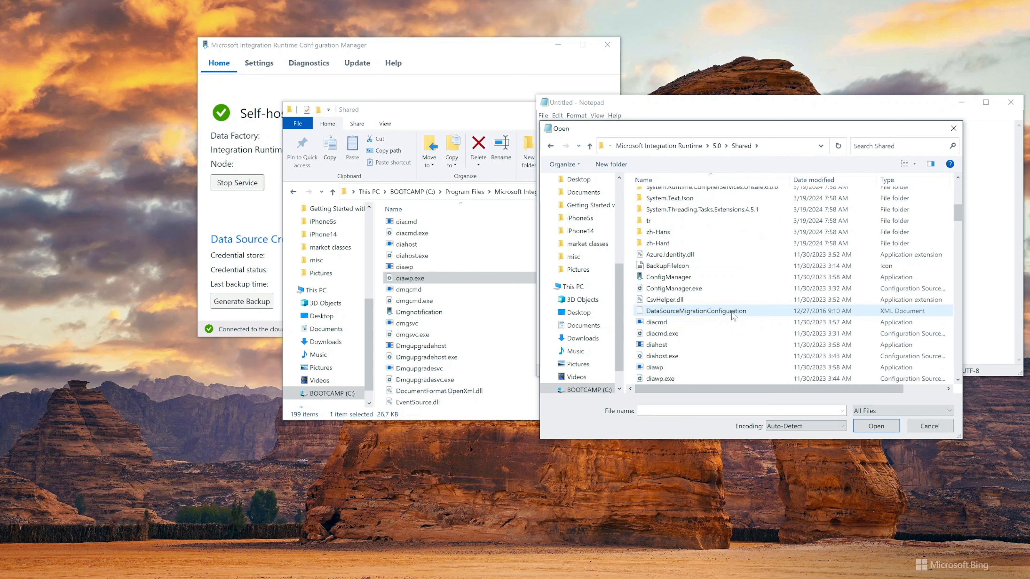
pyautogui.click(711, 333)
pyautogui.click(683, 355)
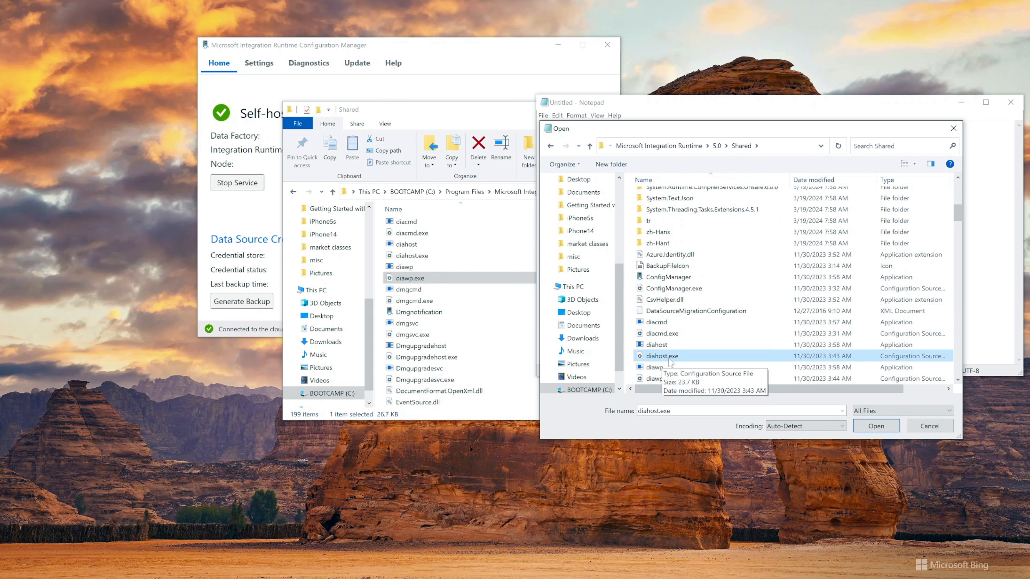
pyautogui.click(876, 425)
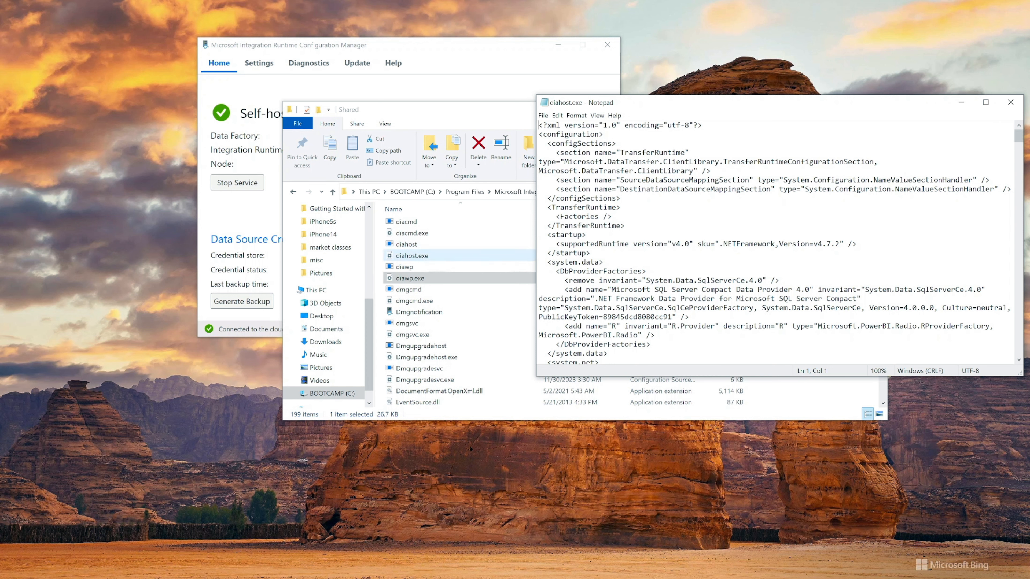
pyautogui.scroll(-4, 774, 243)
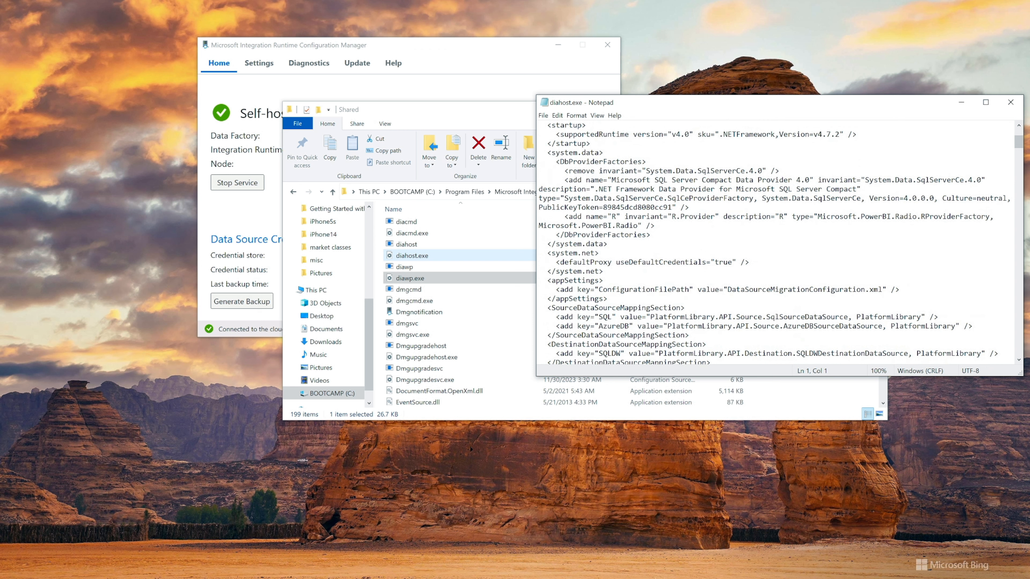
pyautogui.moveTo(547, 253); pyautogui.dragTo(599, 253)
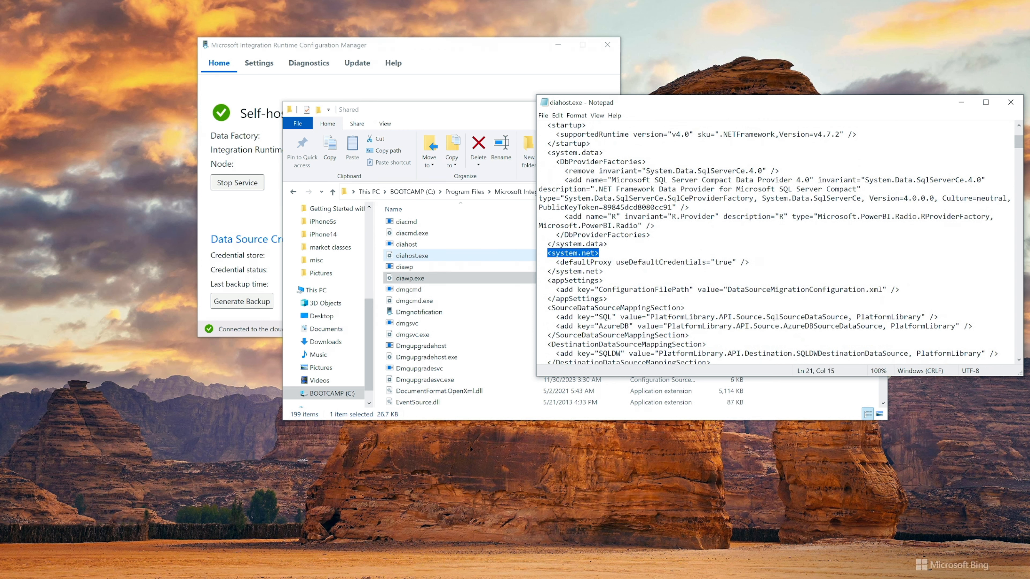
pyautogui.moveTo(621, 262); pyautogui.dragTo(740, 262)
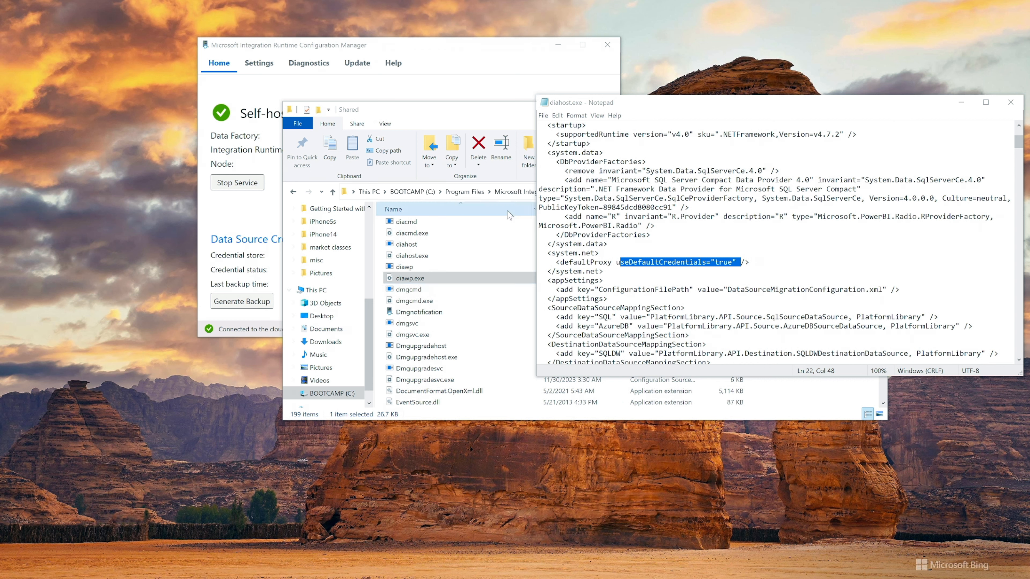
pyautogui.click(604, 271)
pyautogui.moveTo(556, 262); pyautogui.dragTo(749, 262)
pyautogui.press('Delete')
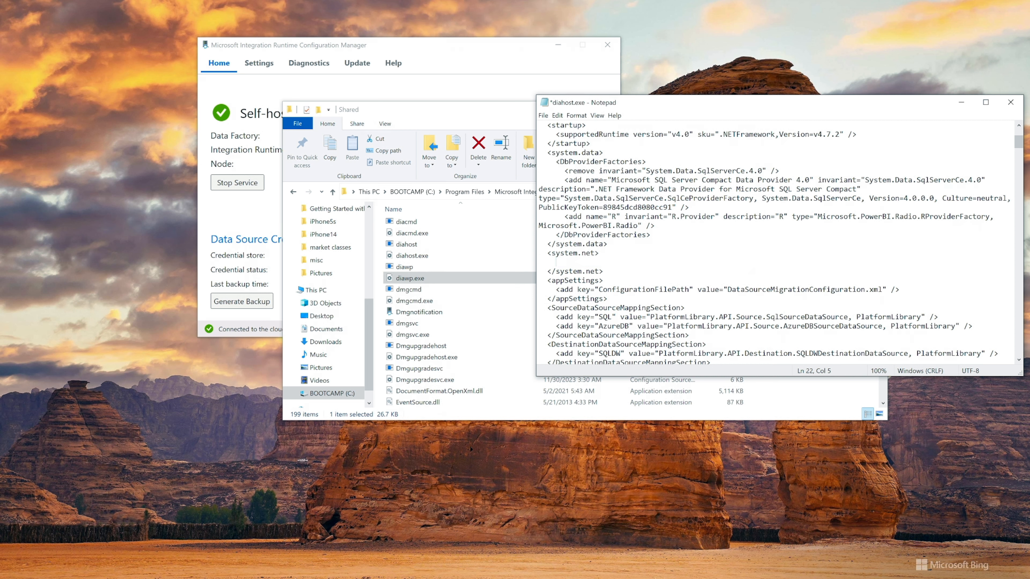
pyautogui.write('<defaultProxy enabled="true">           <proxy bypasslocal="true" proxyaddress="http://proxy.domain.org:8888/" />     </defaultProxy>')
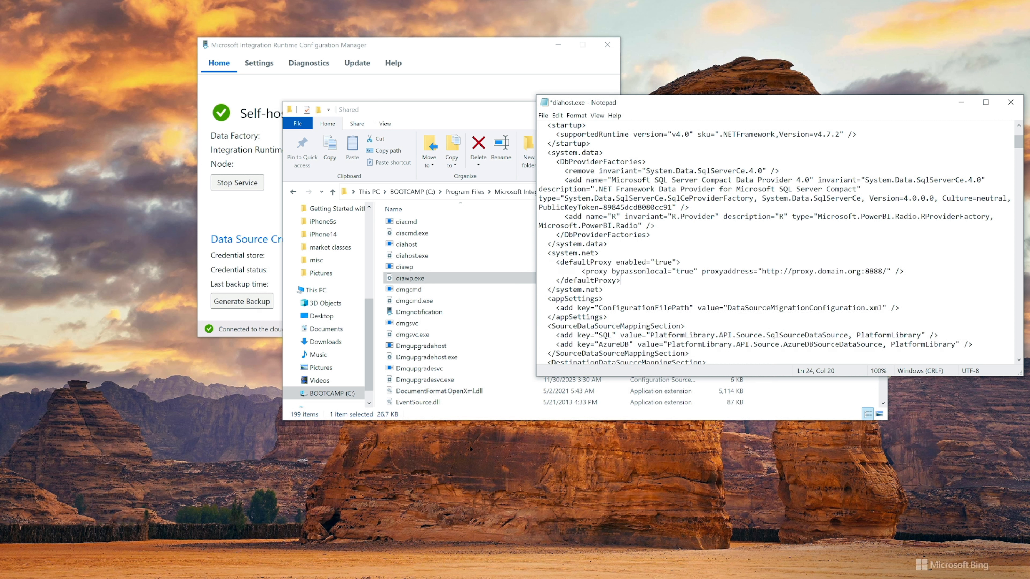
# Examine the enabled, bypassonlocal and proxyaddress attributes in the system.net section of the diahost.exe configuration file
pyautogui.scroll(-2, 774, 243)
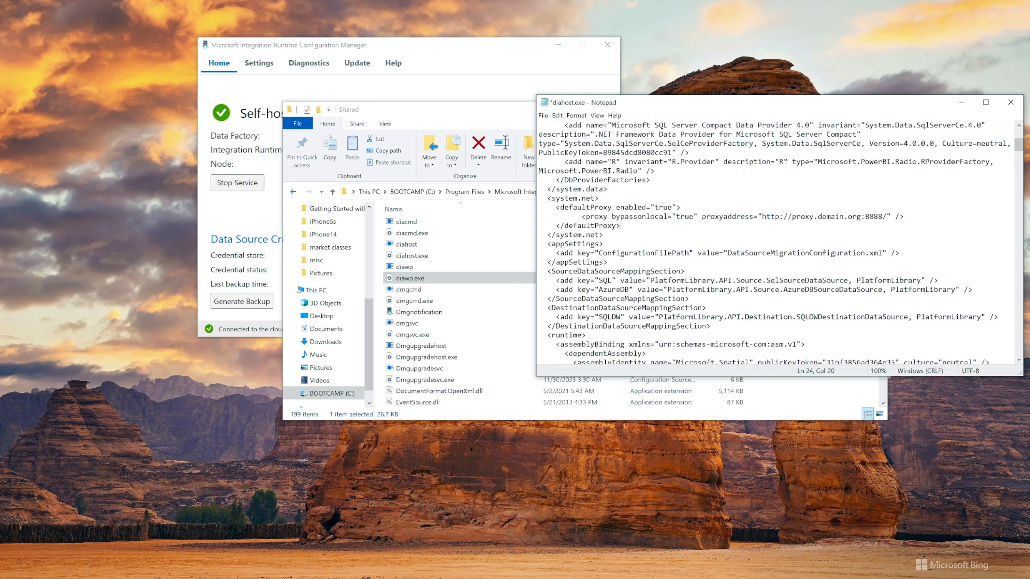
pyautogui.doubleClick(585, 207)
pyautogui.doubleClick(648, 207)
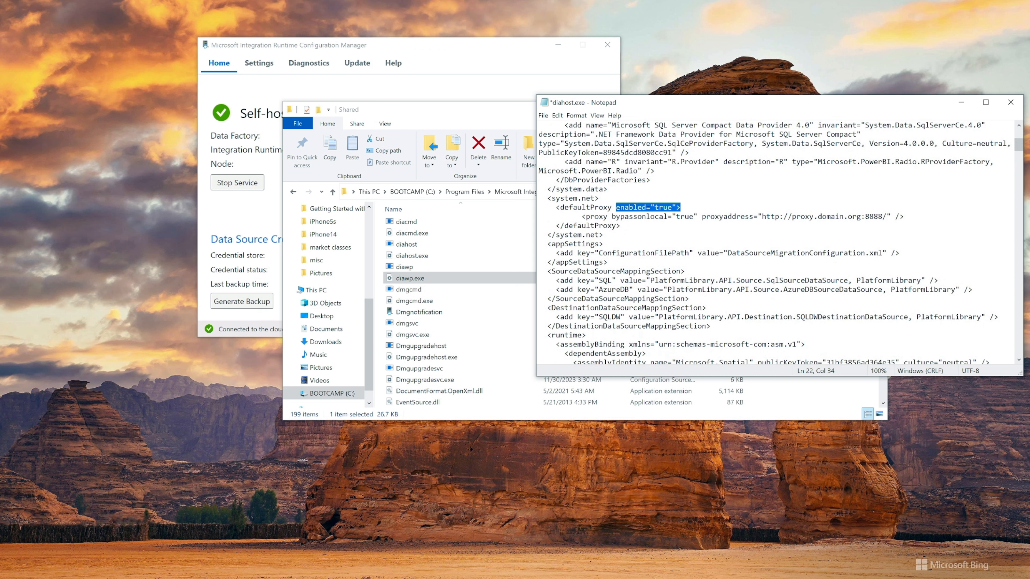
pyautogui.click(638, 217)
pyautogui.moveTo(586, 217); pyautogui.dragTo(753, 216)
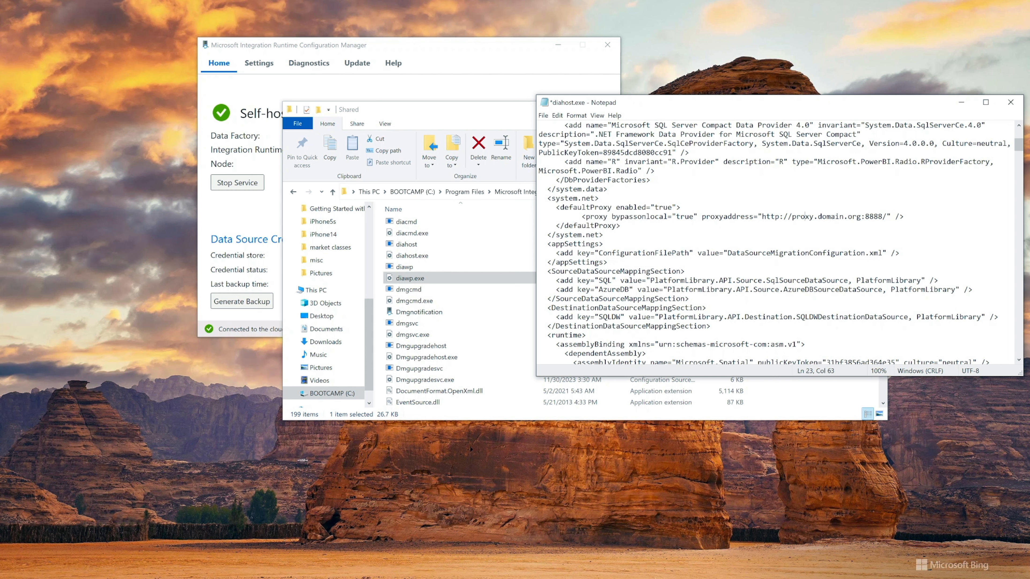
pyautogui.doubleClick(776, 217)
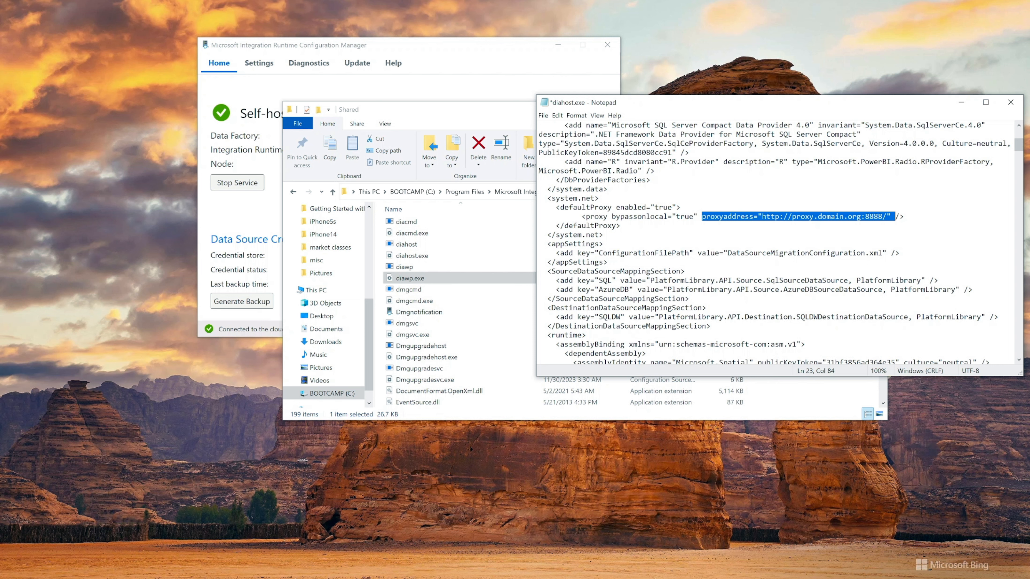
pyautogui.doubleClick(656, 217)
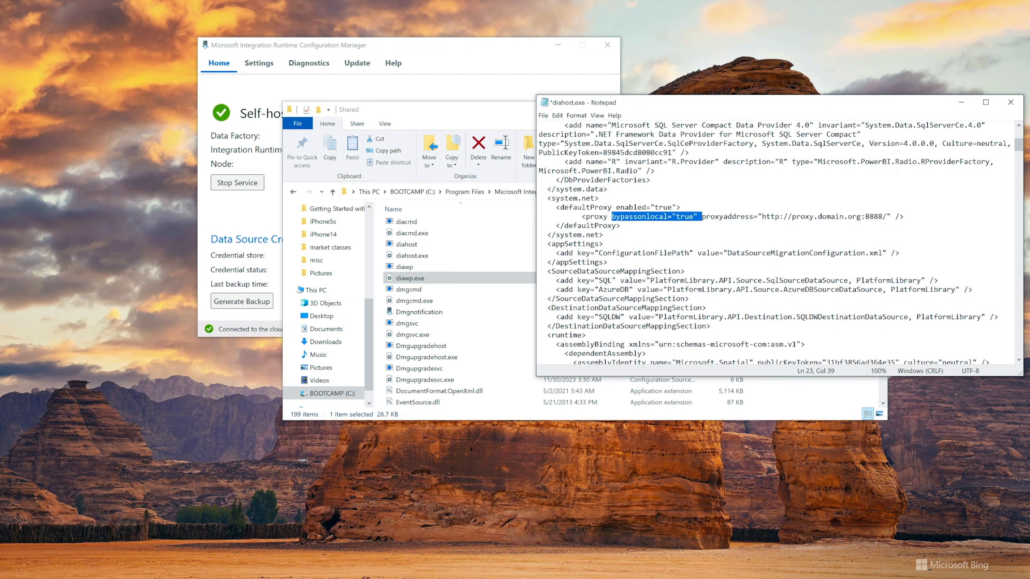
pyautogui.moveTo(605, 245); pyautogui.dragTo(539, 199)
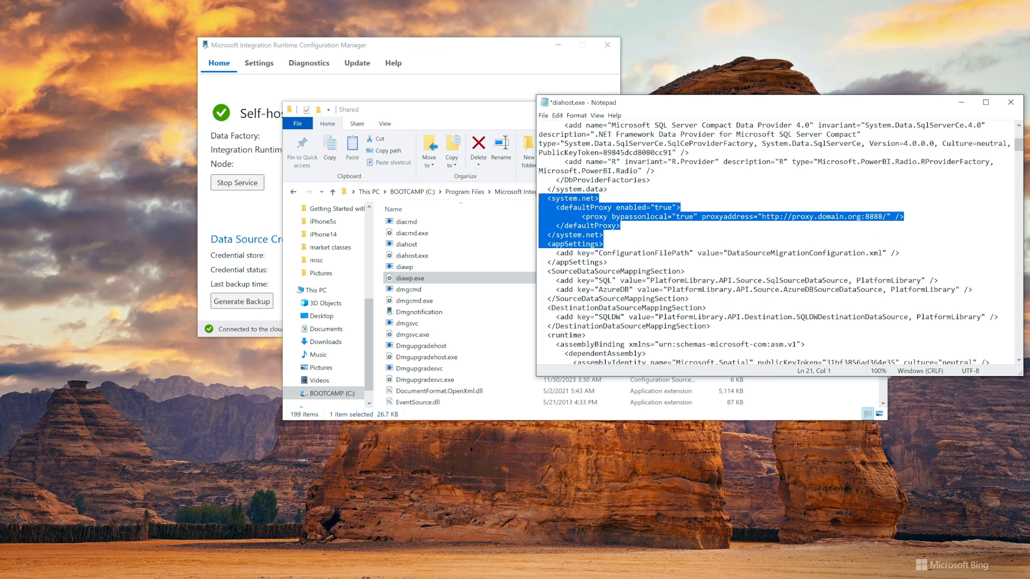
pyautogui.click(604, 235)
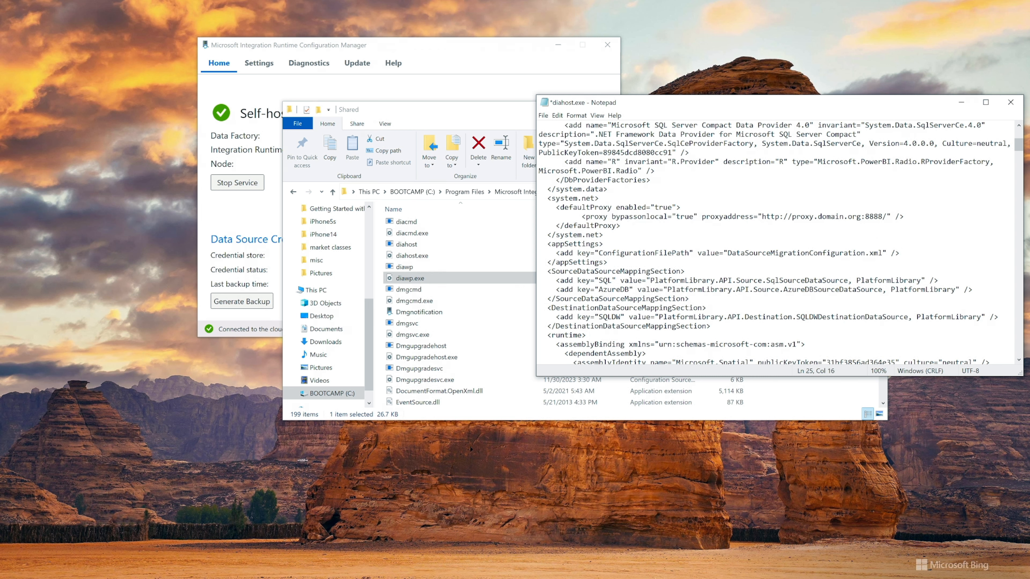
# Save the diahost.exe configuration file and open diawp.exe from the same folder with all file types shown
pyautogui.hotkey('ctrl', 's')
pyautogui.click(543, 115)
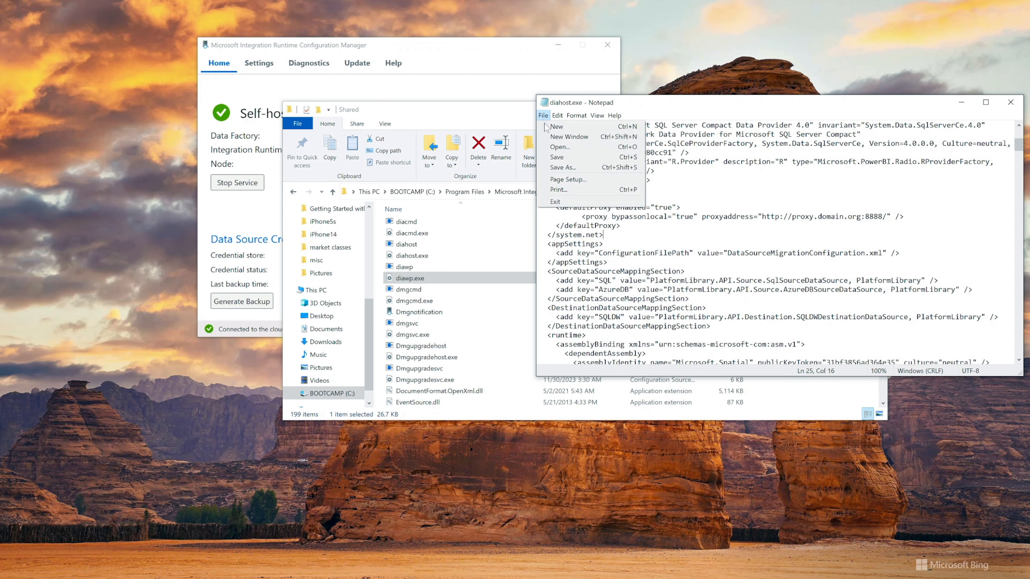
pyautogui.click(562, 147)
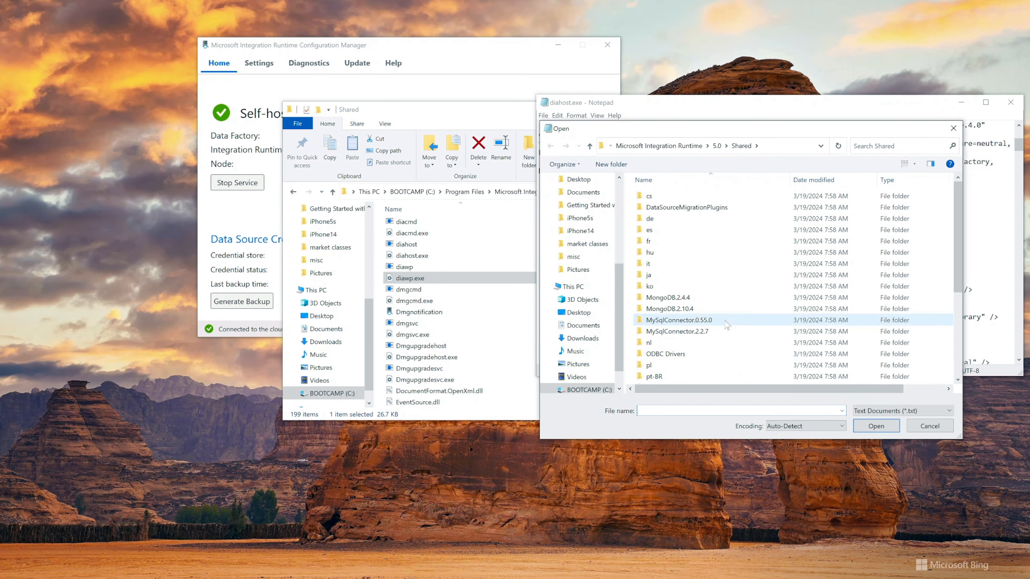
pyautogui.scroll(-1, 791, 321)
pyautogui.click(887, 411)
pyautogui.click(868, 429)
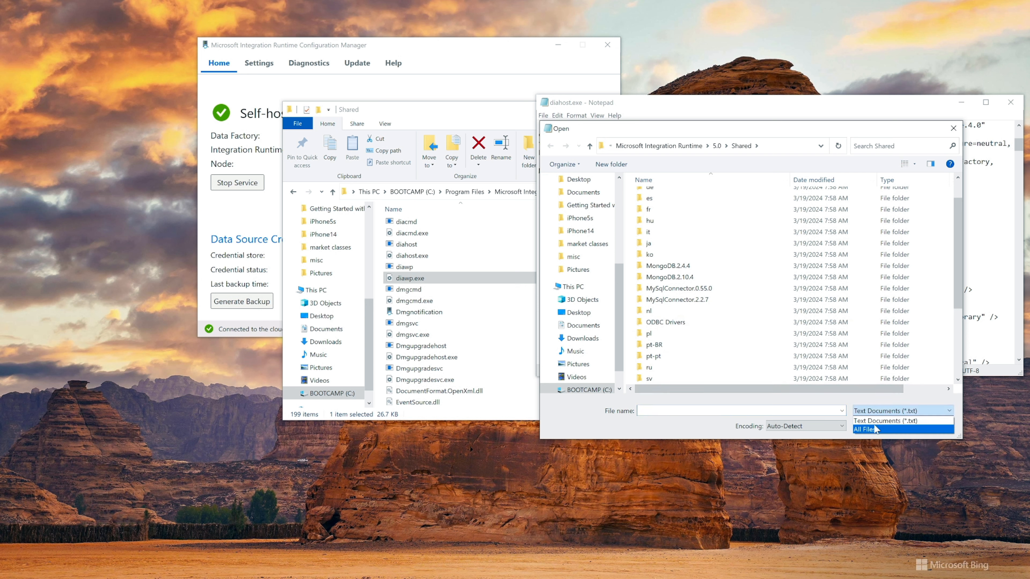
pyautogui.scroll(-4, 730, 313)
pyautogui.scroll(-4, 730, 312)
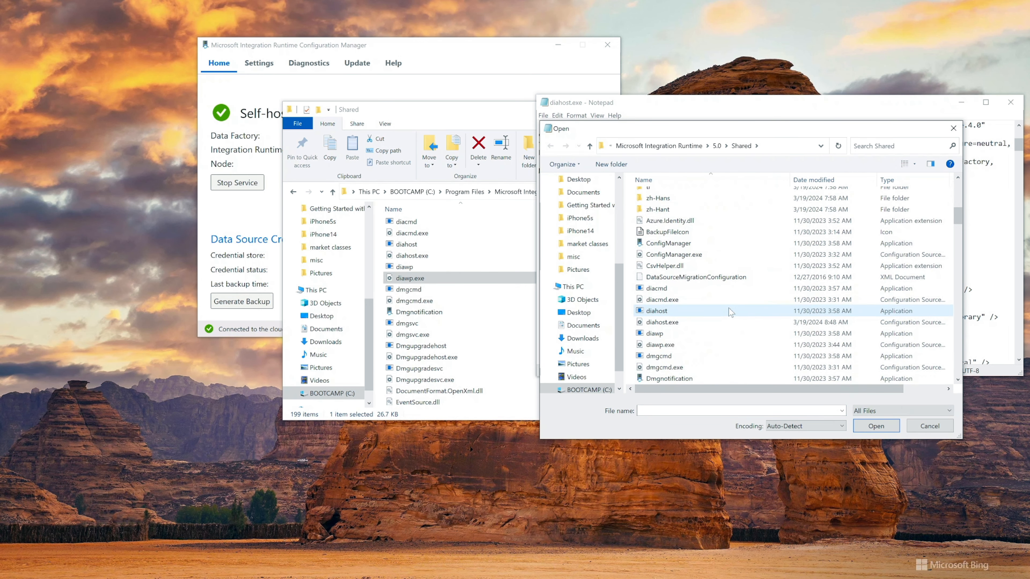
pyautogui.click(732, 344)
pyautogui.click(876, 426)
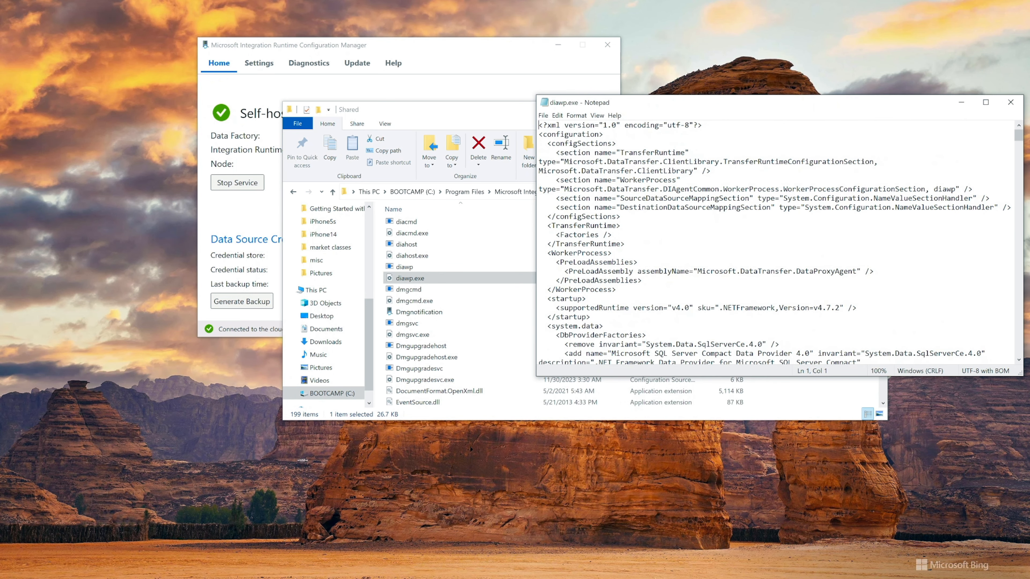
# Create a backup copy of the diawp.exe configuration file in the Shared folder
pyautogui.scroll(-3, 774, 238)
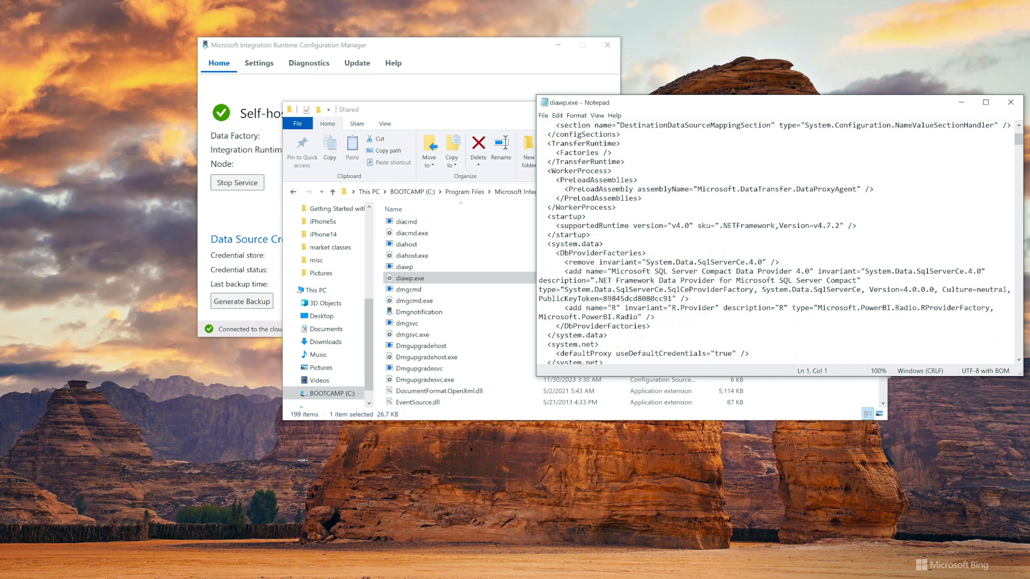
pyautogui.scroll(3, 774, 244)
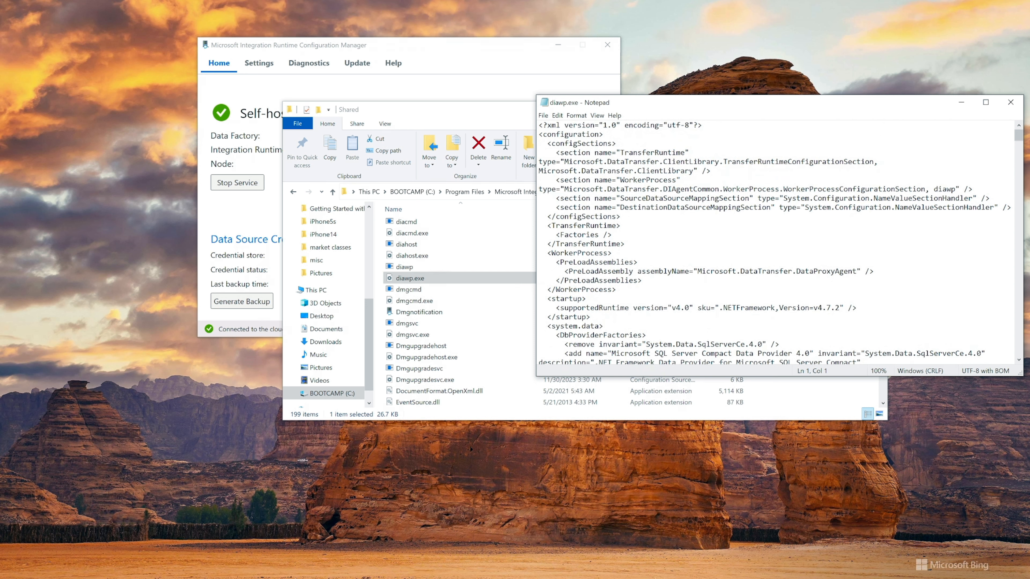
pyautogui.scroll(-2, 774, 243)
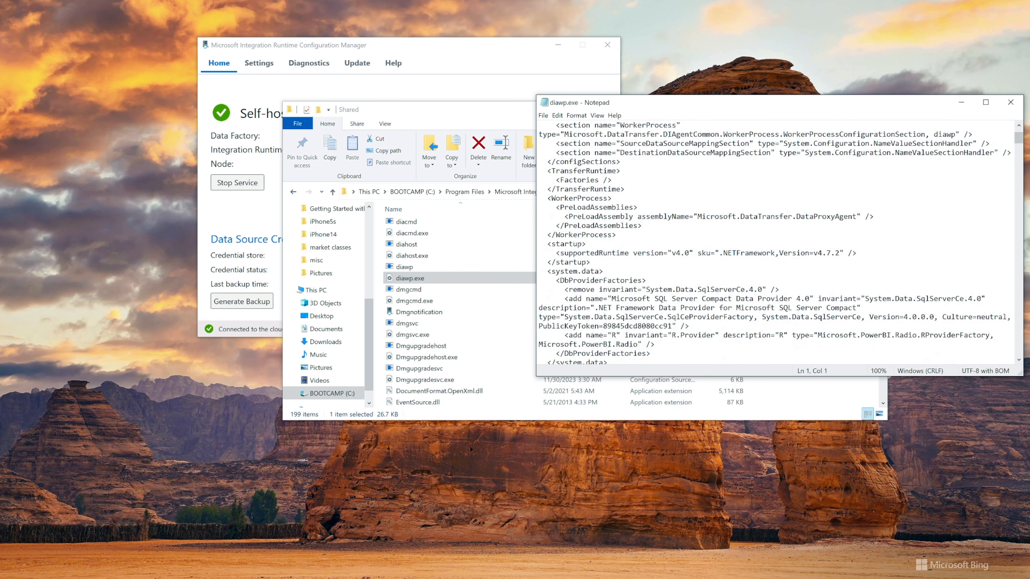
pyautogui.scroll(-4, 774, 244)
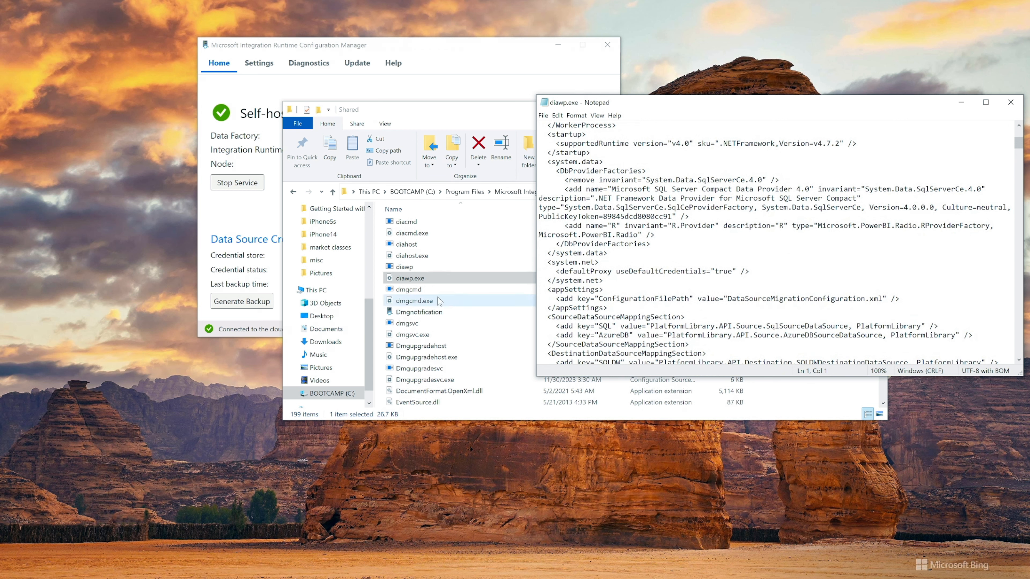
pyautogui.click(421, 280)
pyautogui.hotkey('ctrl', 'c')
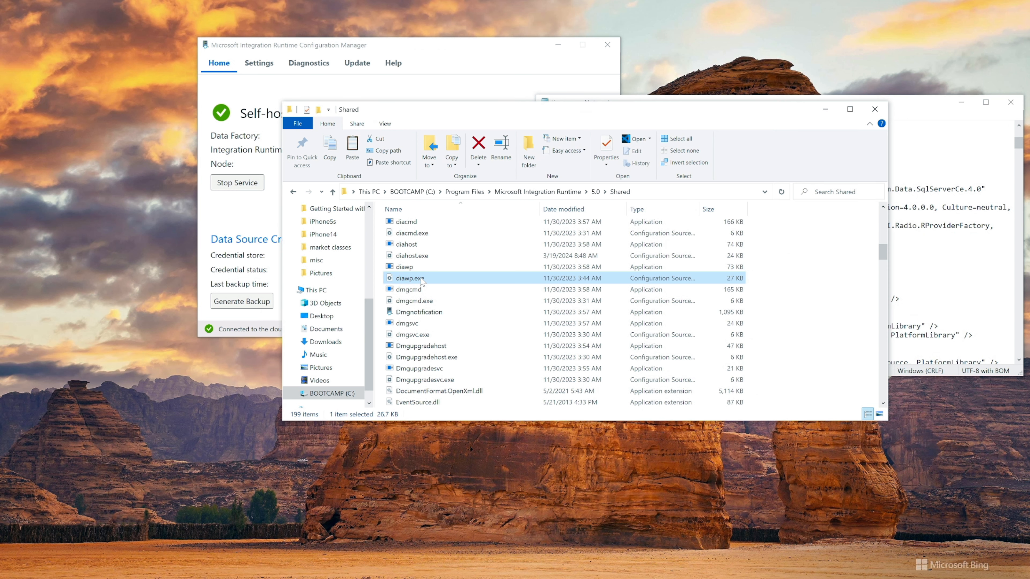
pyautogui.hotkey('ctrl', 'v')
pyautogui.click(472, 279)
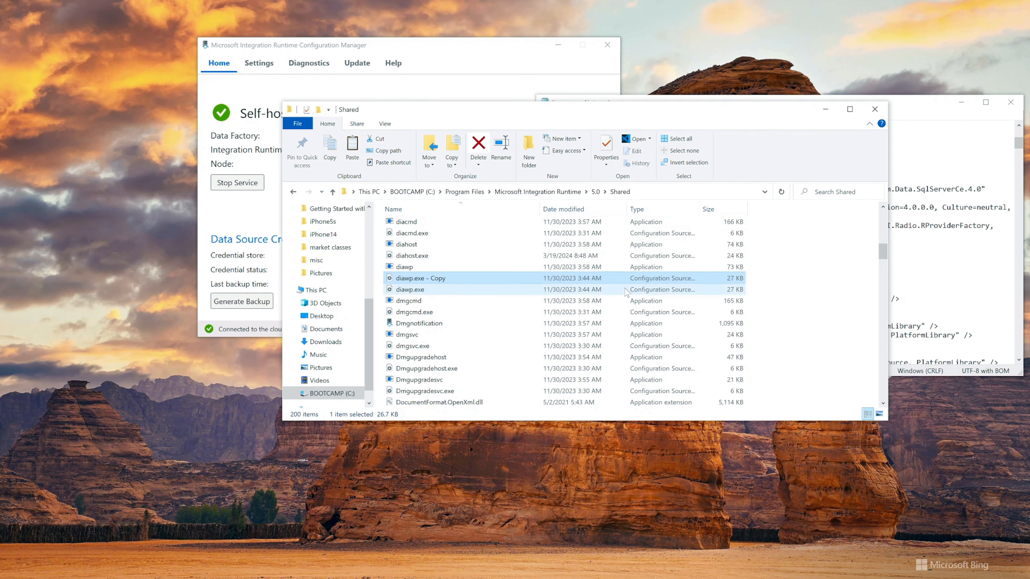
pyautogui.hotkey('alt', 'Tab')
pyautogui.scroll(-2, 780, 244)
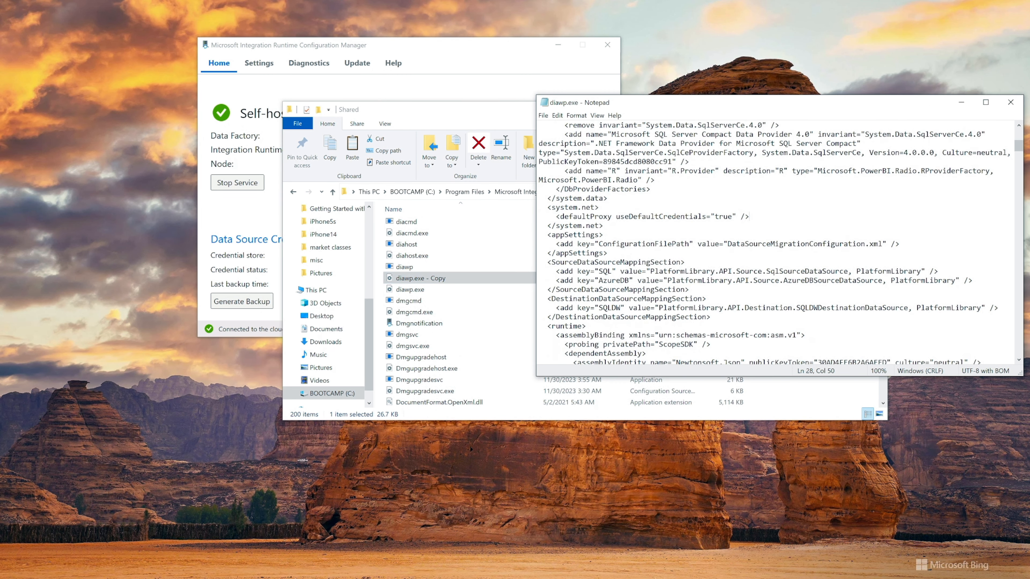
pyautogui.scroll(-4, 749, 216)
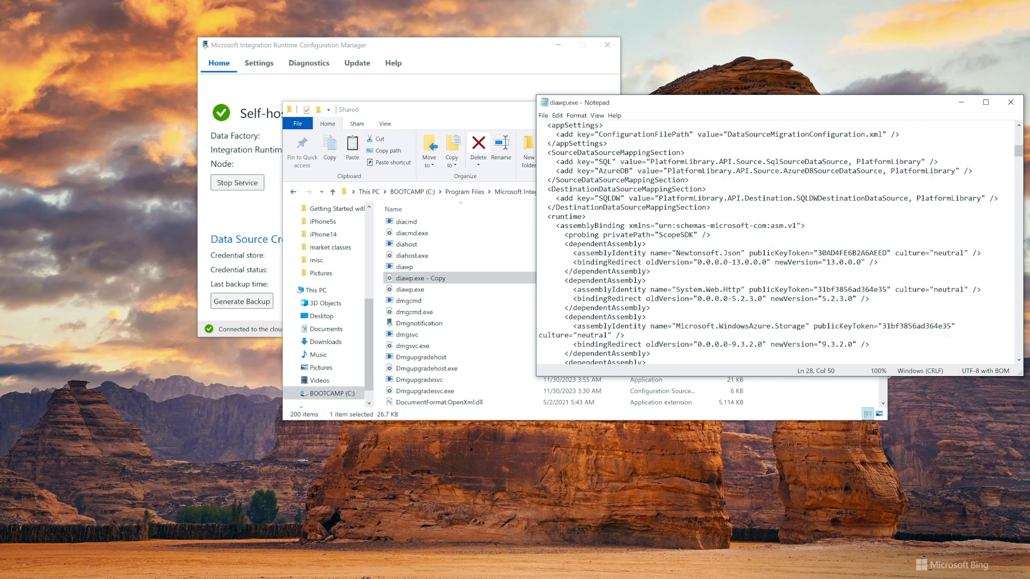
pyautogui.scroll(4, 749, 216)
pyautogui.moveTo(547, 207); pyautogui.dragTo(599, 208)
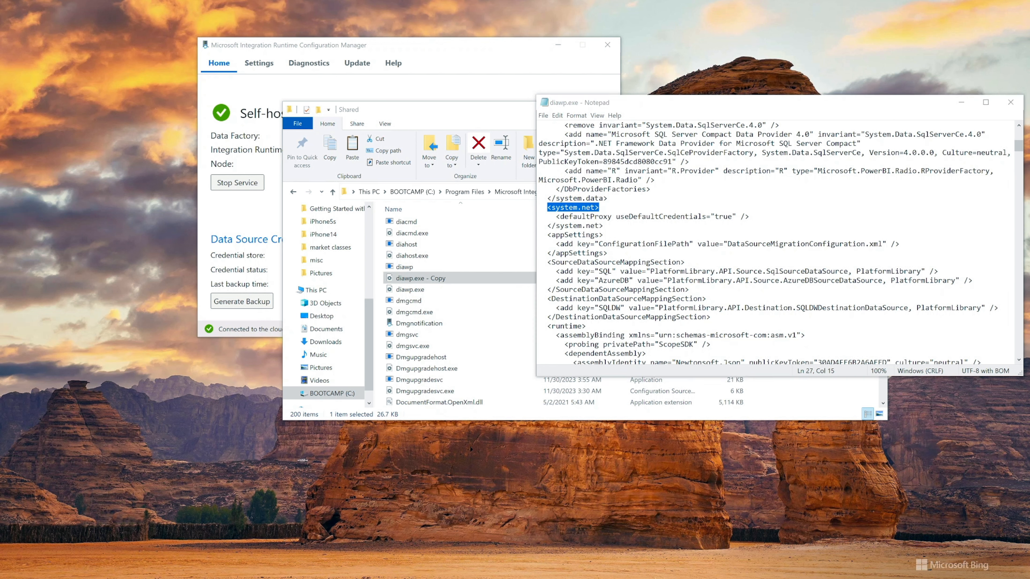
pyautogui.click(599, 207)
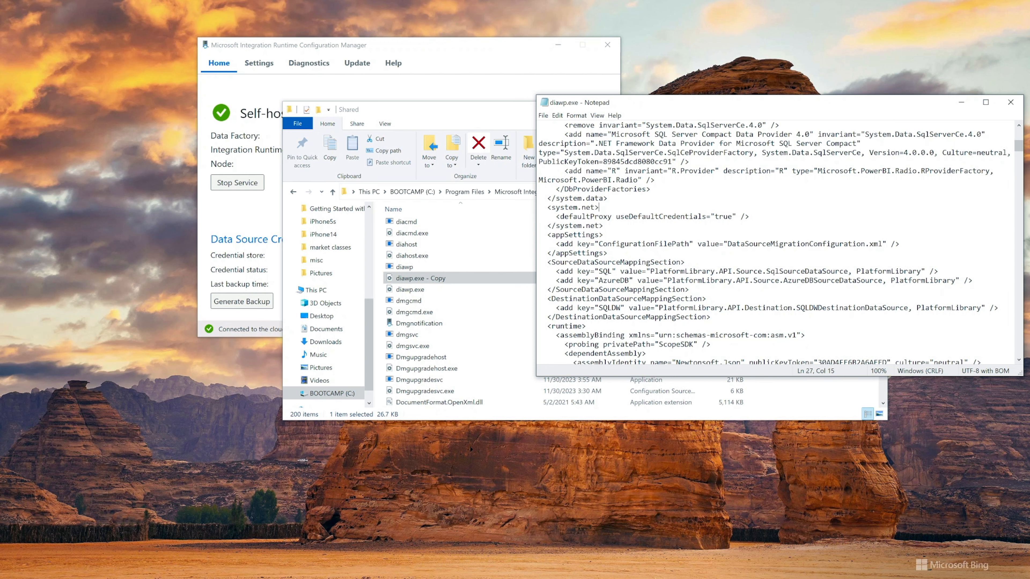
pyautogui.moveTo(556, 216); pyautogui.dragTo(749, 217)
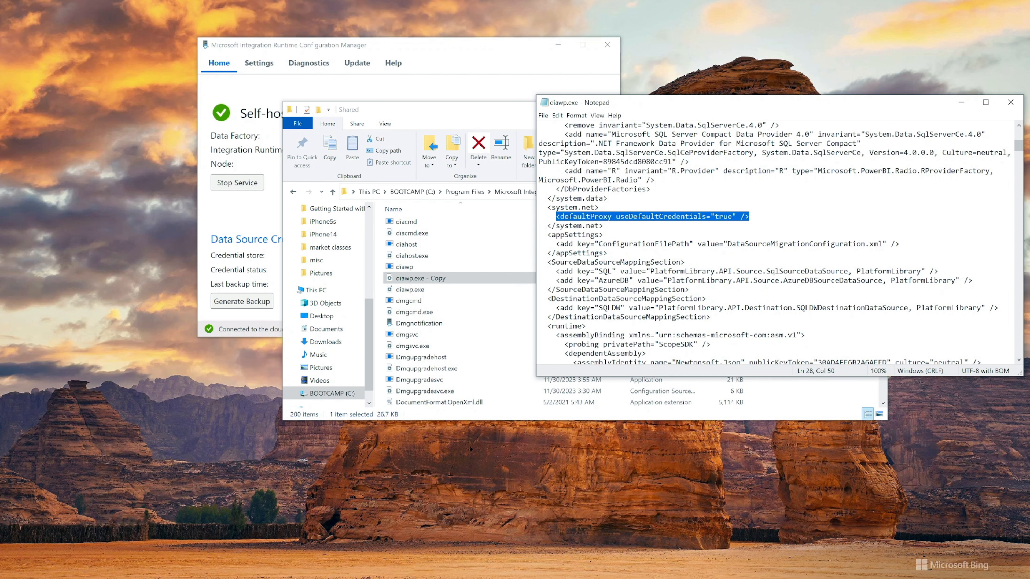
pyautogui.hotkey('ctrl', 'v')
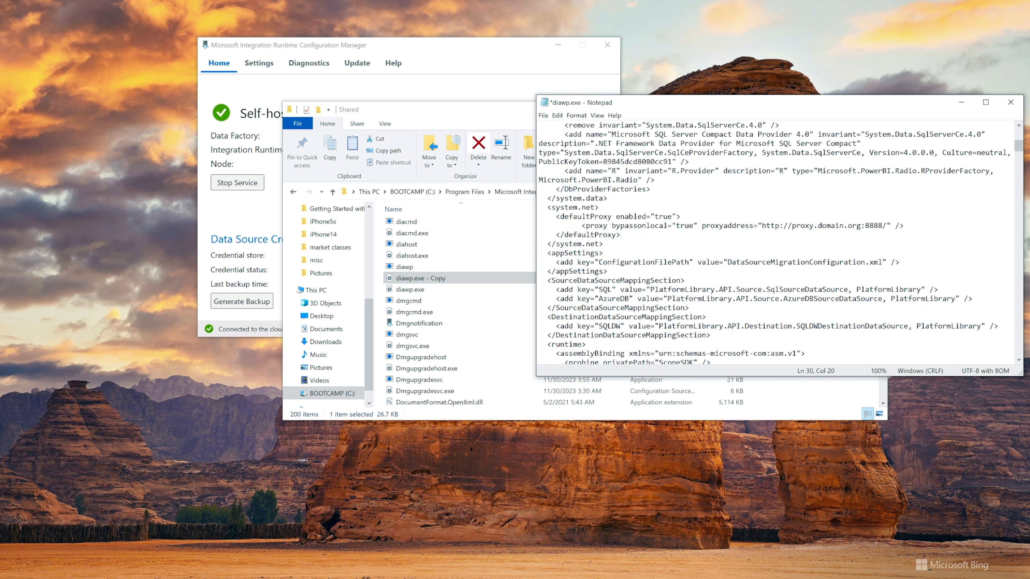
# Save the diawp.exe configuration file, restart the integration runtime service and check the node's cloud connection status
pyautogui.doubleClick(648, 216)
pyautogui.click(599, 226)
pyautogui.moveTo(581, 226); pyautogui.dragTo(904, 225)
pyautogui.click(603, 244)
pyautogui.hotkey('ctrl', 's')
pyautogui.click(229, 206)
pyautogui.click(231, 188)
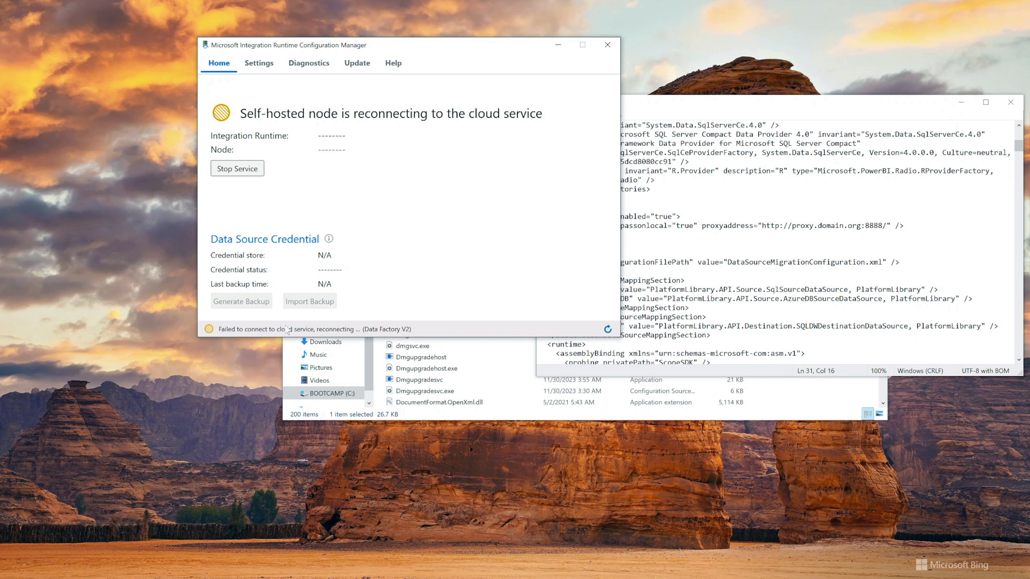
pyautogui.moveTo(305, 330)
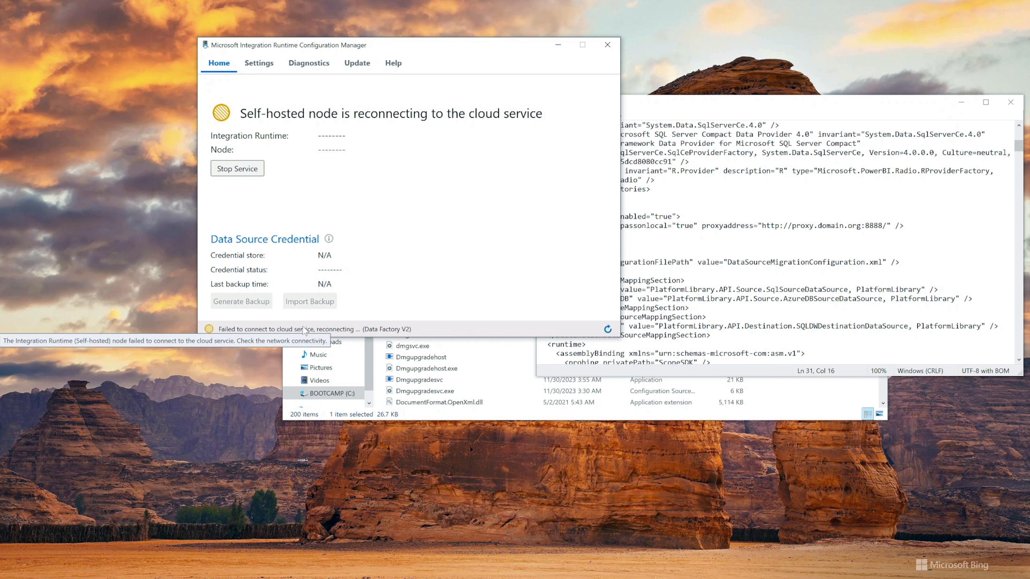
# Review the proxyaddress value, then undo the proxy block edit in diawp.exe and save the file
pyautogui.click(620, 234)
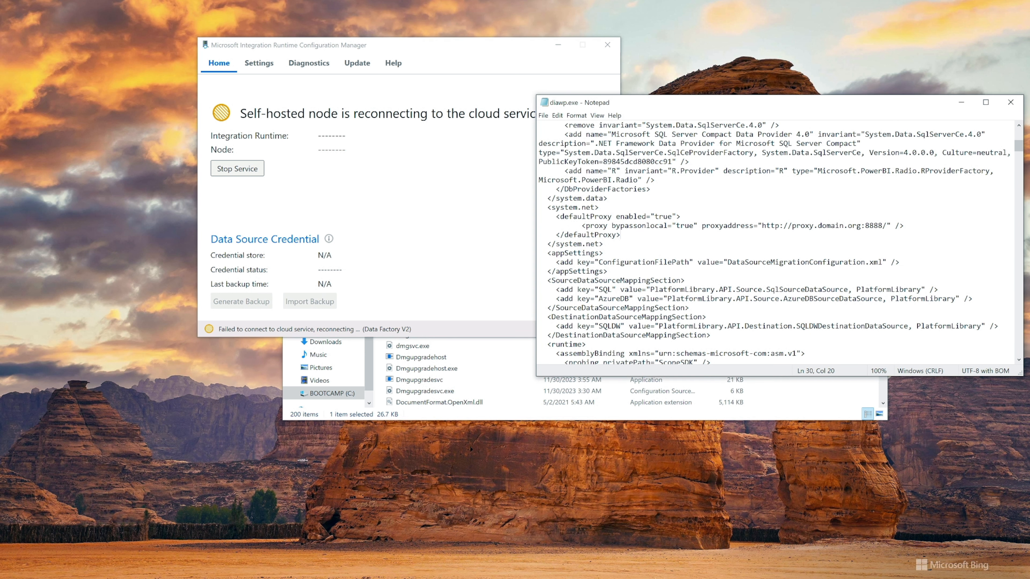
pyautogui.moveTo(702, 226); pyautogui.dragTo(904, 226)
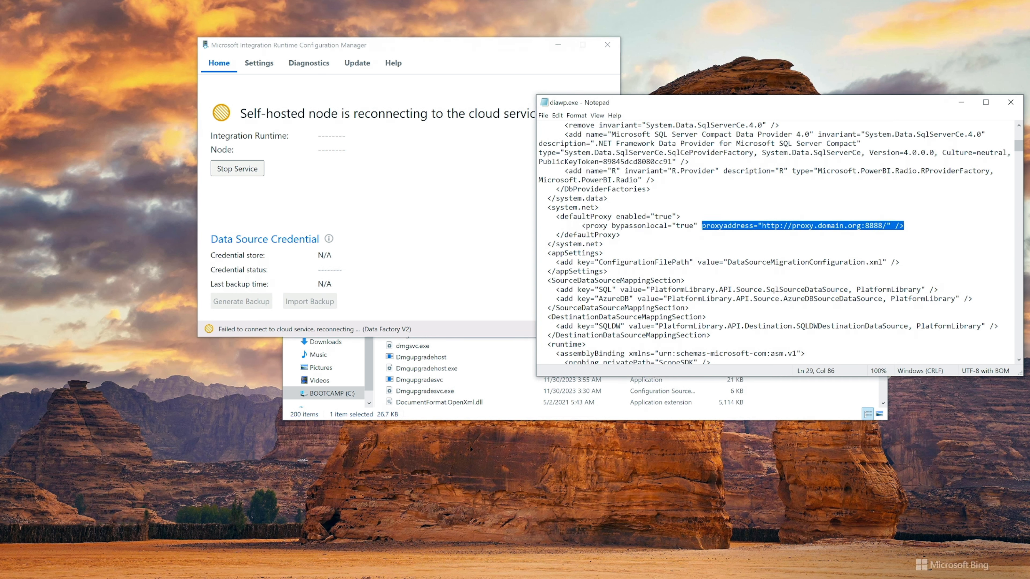
pyautogui.click(819, 226)
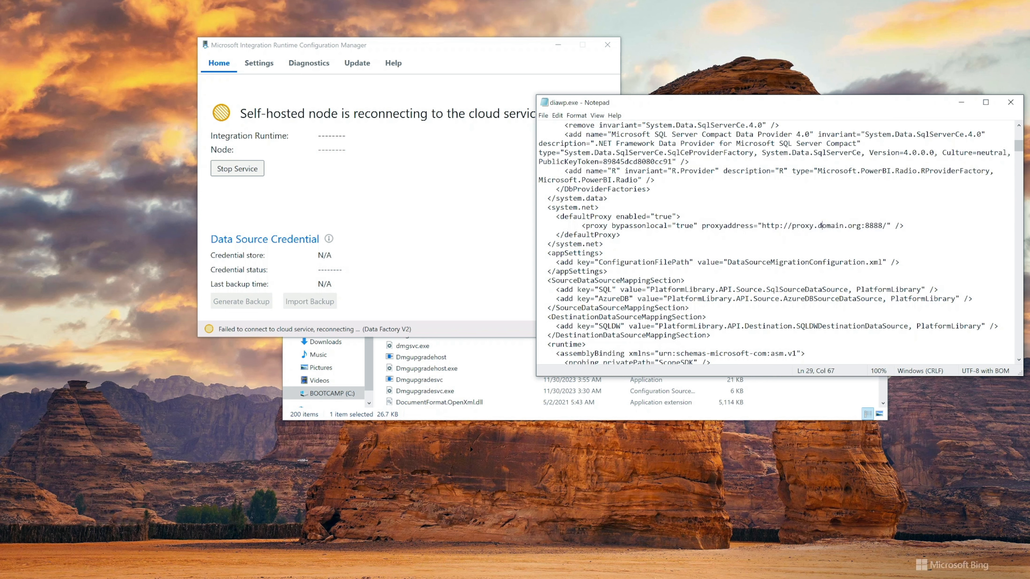
pyautogui.moveTo(792, 225); pyautogui.dragTo(887, 225)
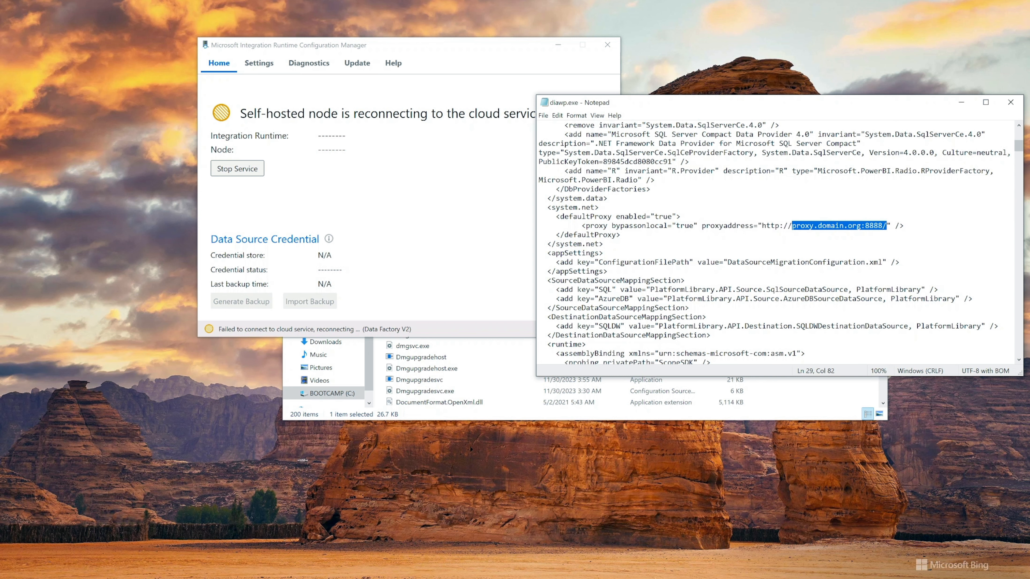
pyautogui.click(646, 226)
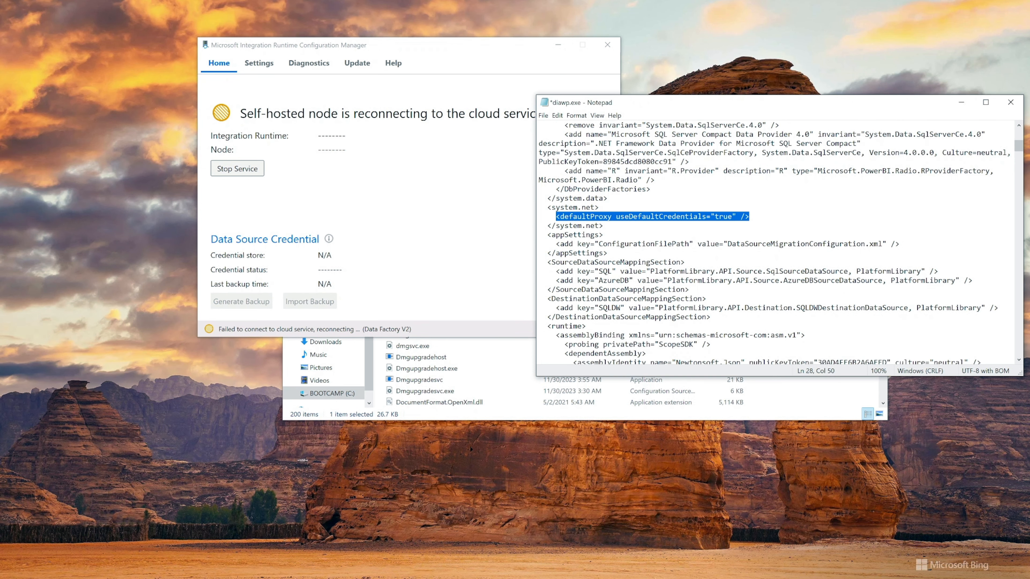
pyautogui.click(603, 225)
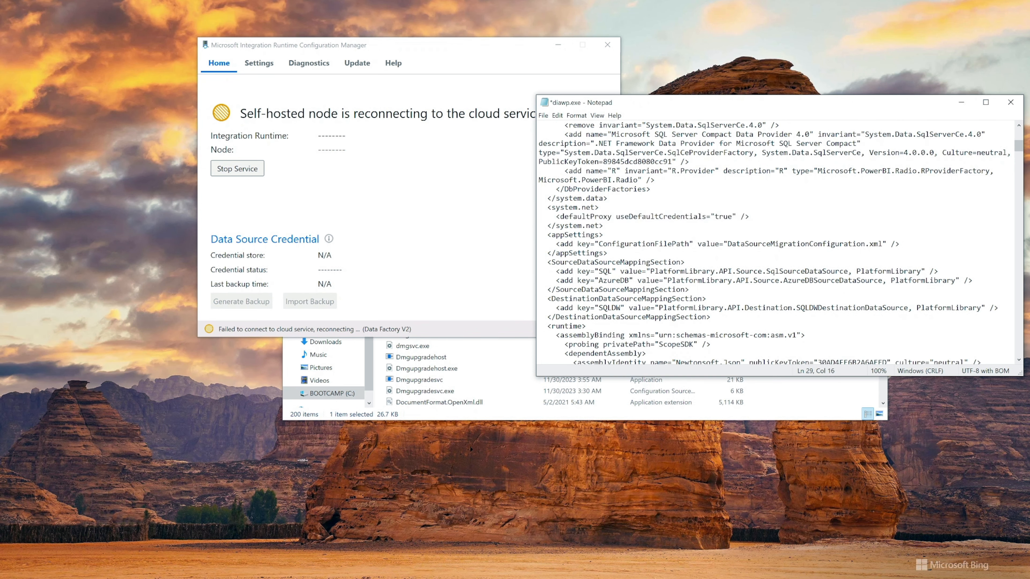
pyautogui.hotkey('ctrl', 's')
# Copy the line <defaultProxy useDefaultCredentials="true" /> from the system.net section of diawp.exe
pyautogui.click(544, 115)
pyautogui.click(569, 148)
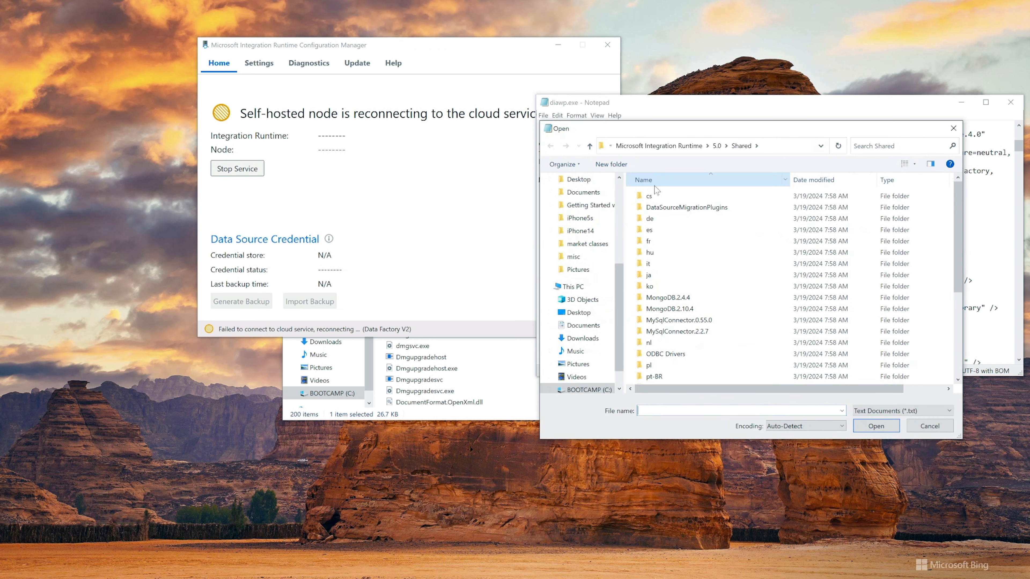
pyautogui.click(949, 129)
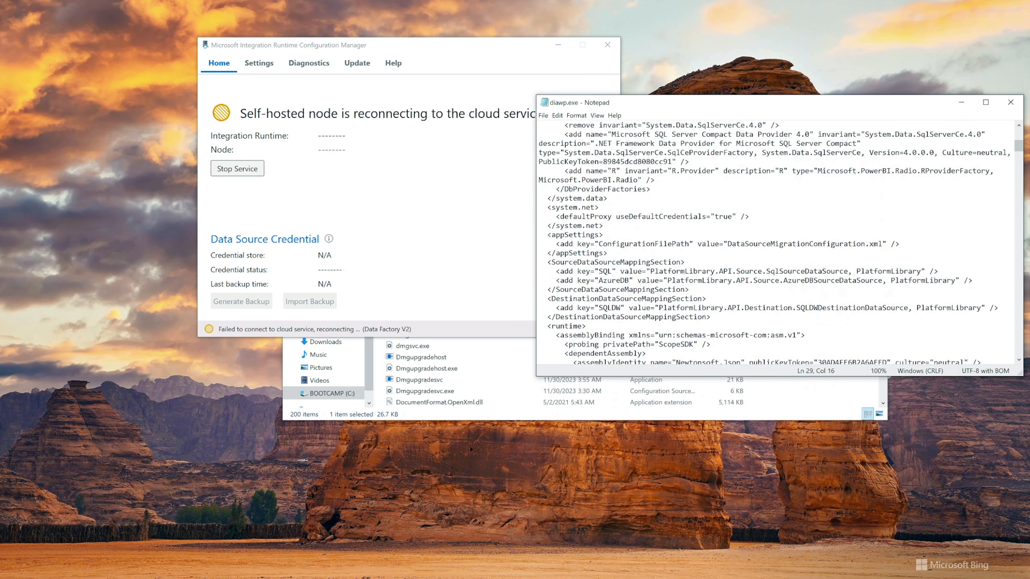
pyautogui.moveTo(560, 217); pyautogui.dragTo(749, 217)
pyautogui.hotkey('ctrl', 'c')
pyautogui.click(556, 217)
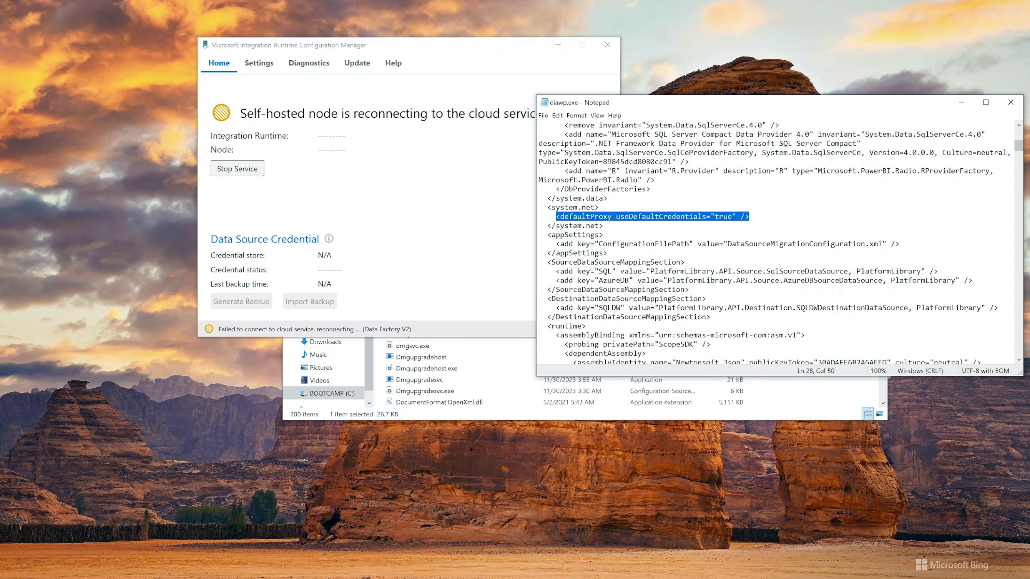
# Open the diahost.exe configuration file from the Shared folder with all file types shown
pyautogui.click(543, 116)
pyautogui.click(558, 144)
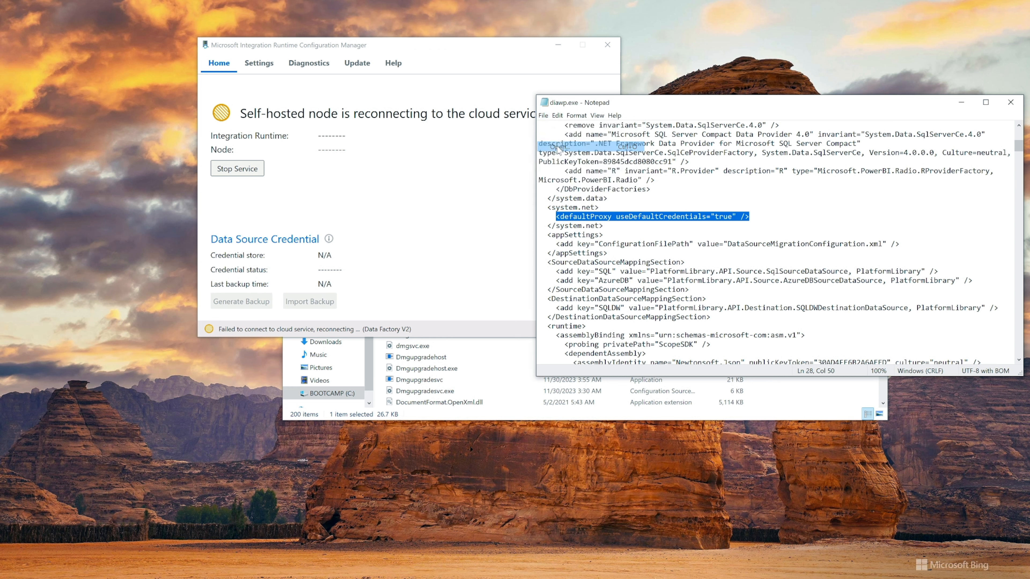
pyautogui.scroll(-4, 705, 280)
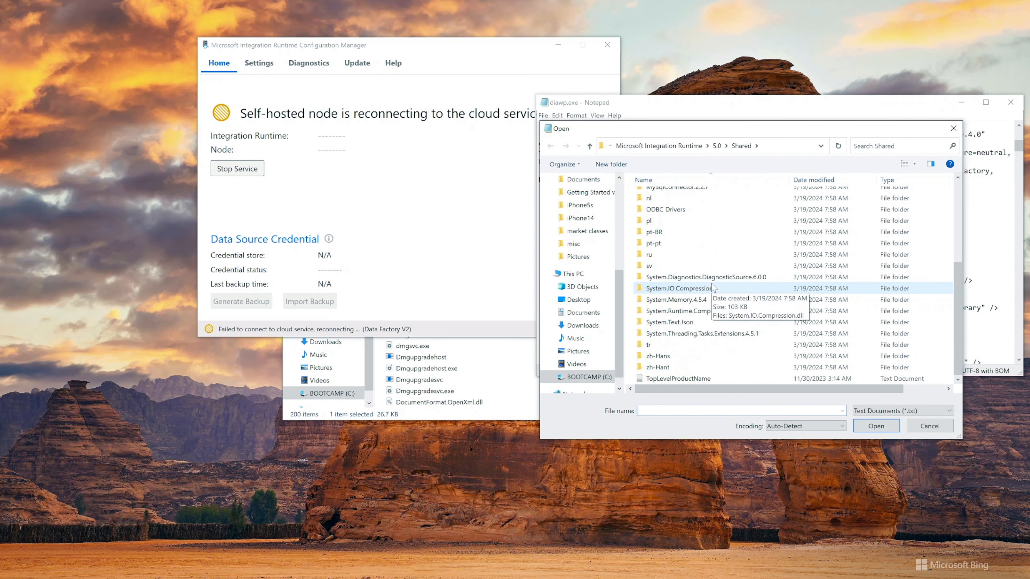
pyautogui.click(927, 412)
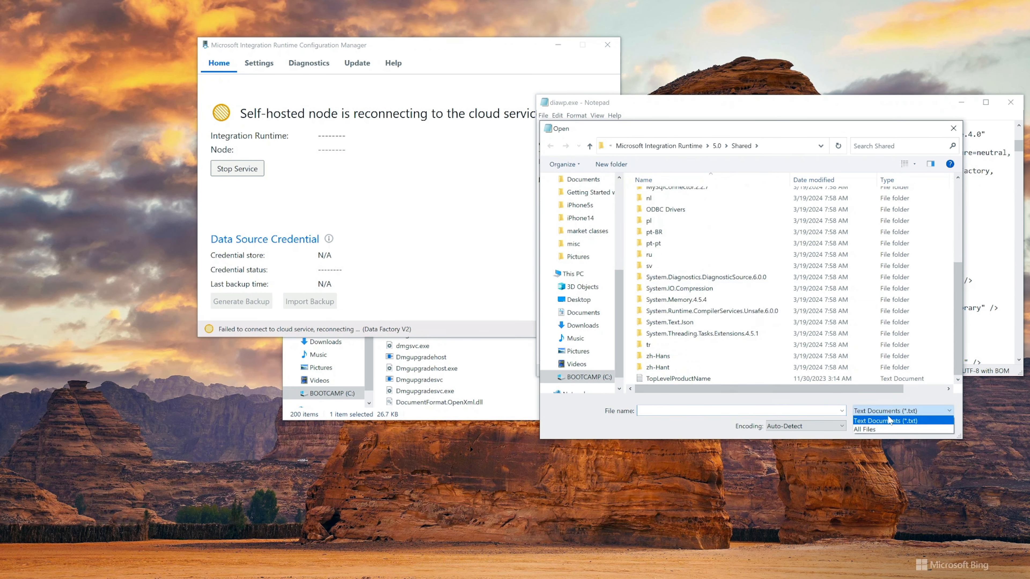
pyautogui.click(867, 429)
pyautogui.scroll(-5, 748, 310)
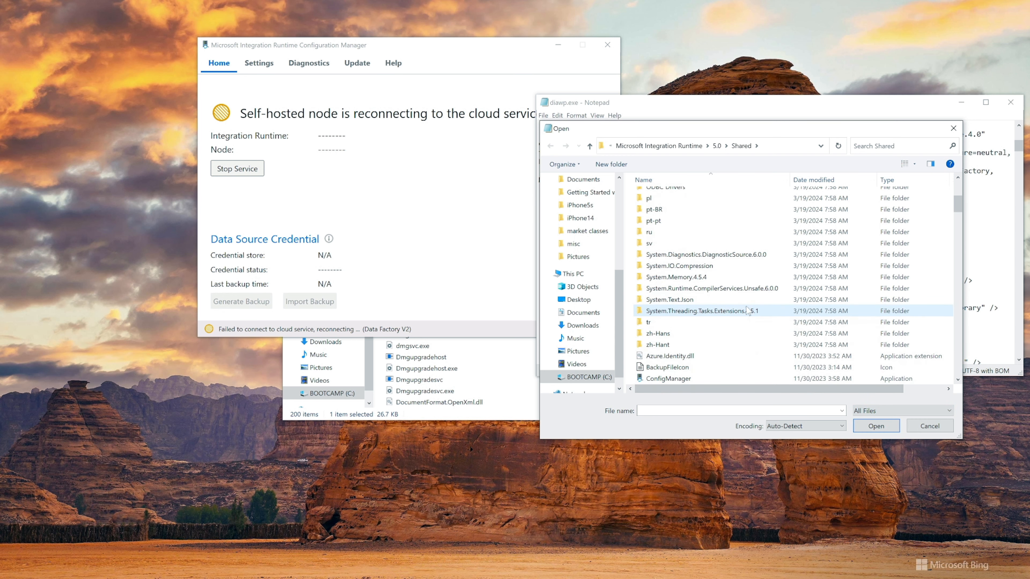
pyautogui.click(730, 322)
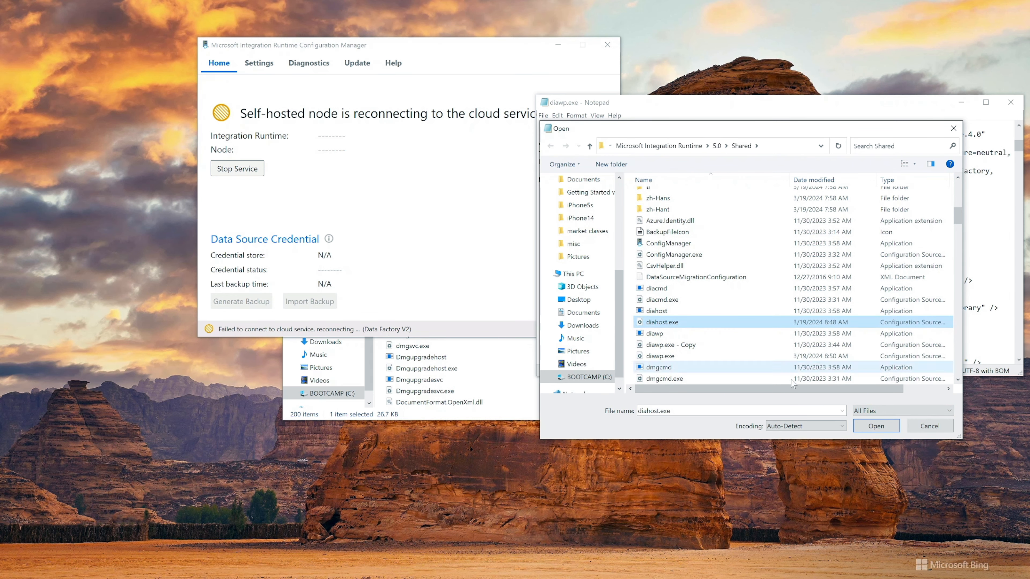
pyautogui.click(876, 426)
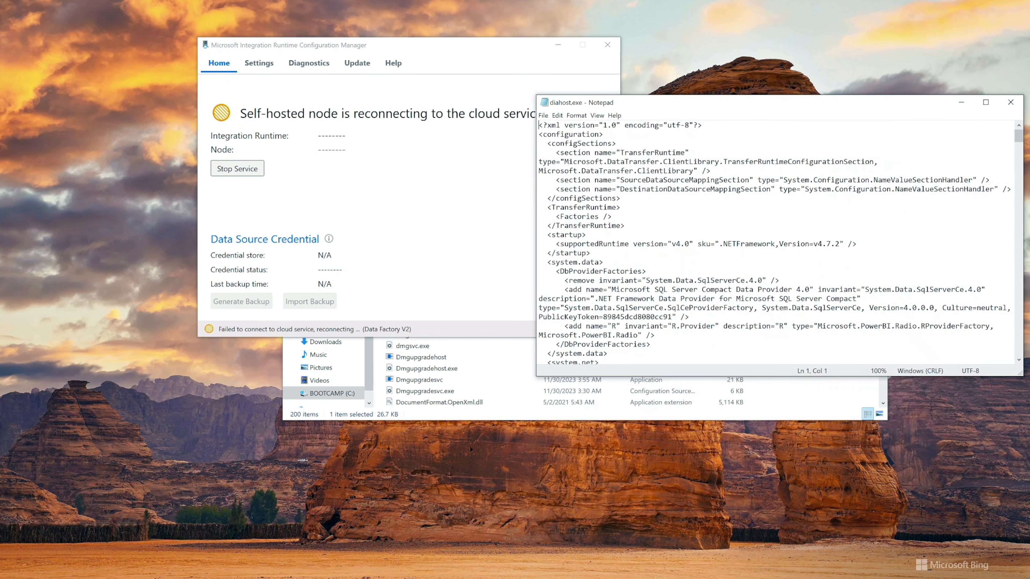
# Replace the whole defaultProxy block under system.net in diahost.exe with the copied line <defaultProxy useDefaultCredentials="true" />
pyautogui.scroll(-8, 774, 244)
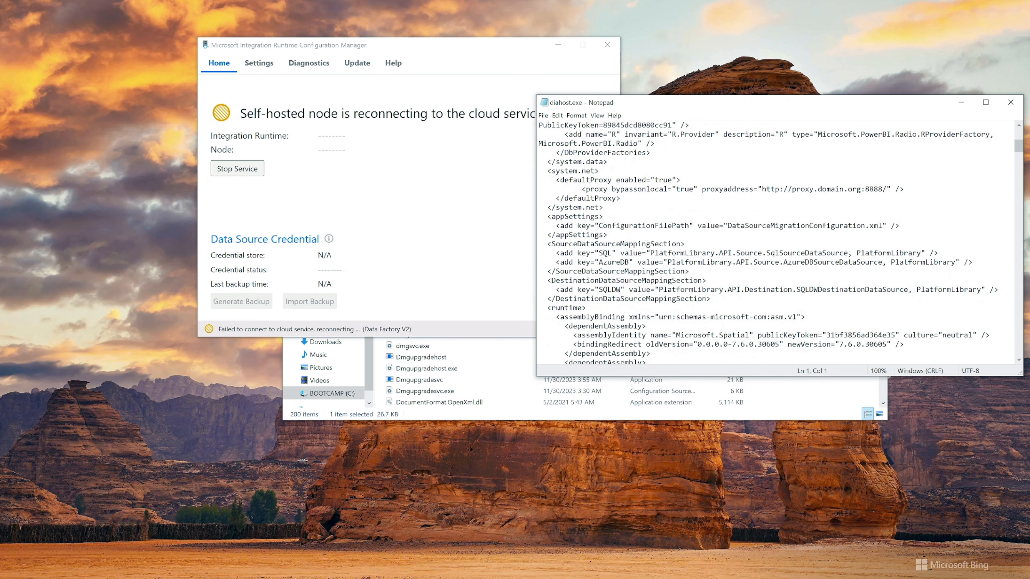
pyautogui.scroll(-4, 774, 243)
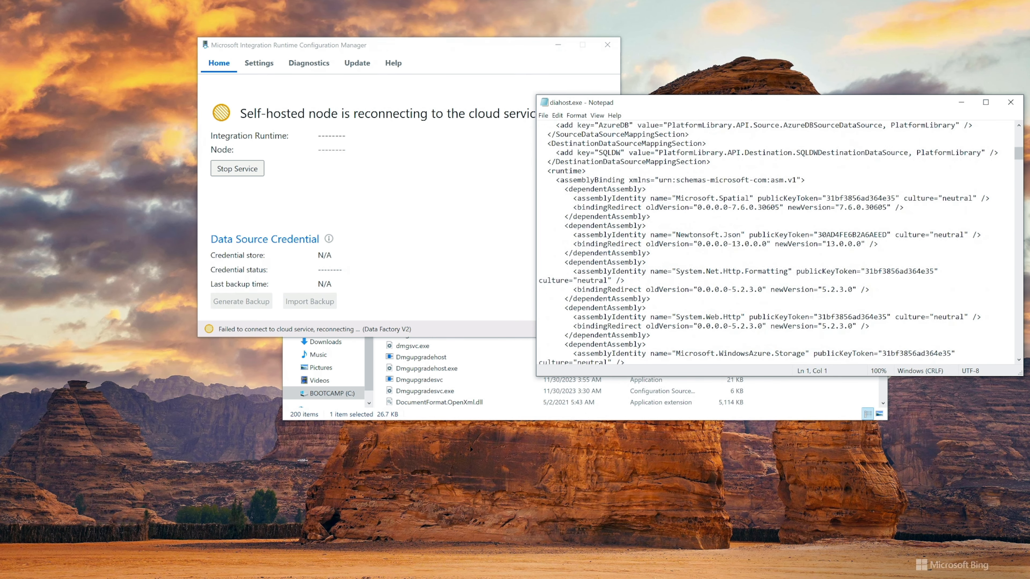
pyautogui.scroll(3, 774, 243)
pyautogui.scroll(2, 774, 243)
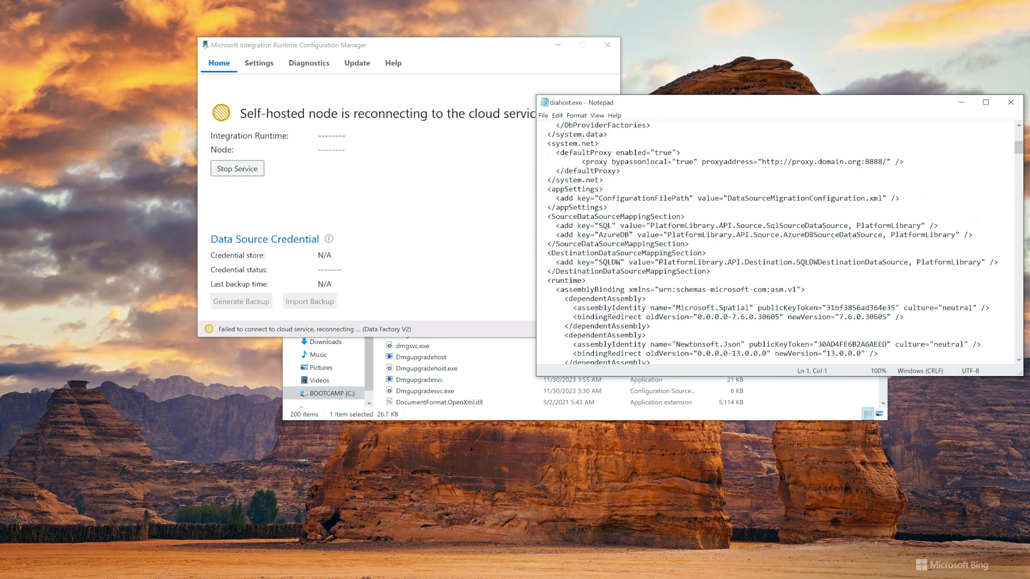
pyautogui.moveTo(556, 180); pyautogui.dragTo(620, 198)
pyautogui.hotkey('ctrl', 'v')
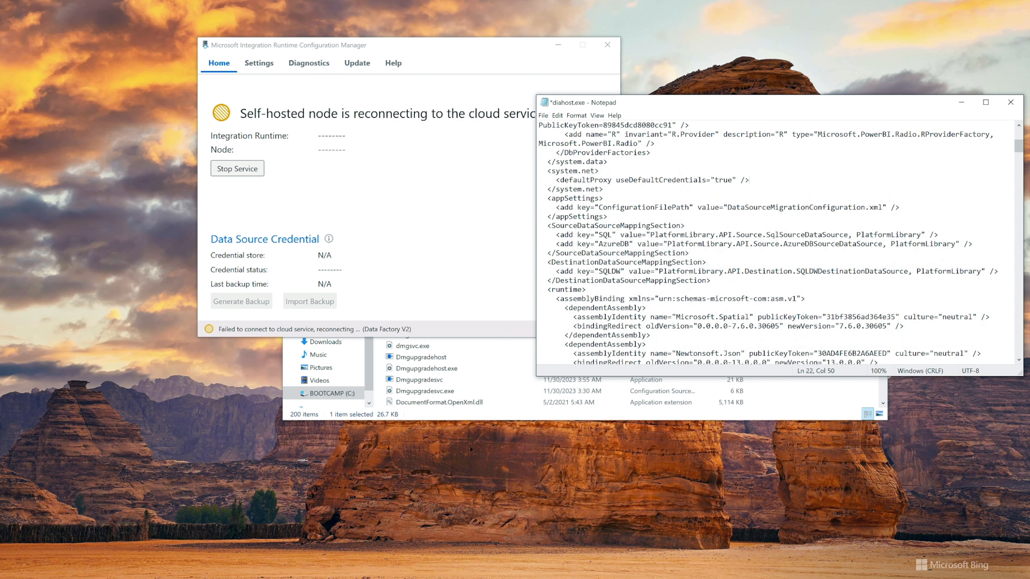
# Save the diahost.exe configuration file and restart the integration runtime service to reconnect the node
pyautogui.hotkey('ctrl', 's')
pyautogui.click(230, 172)
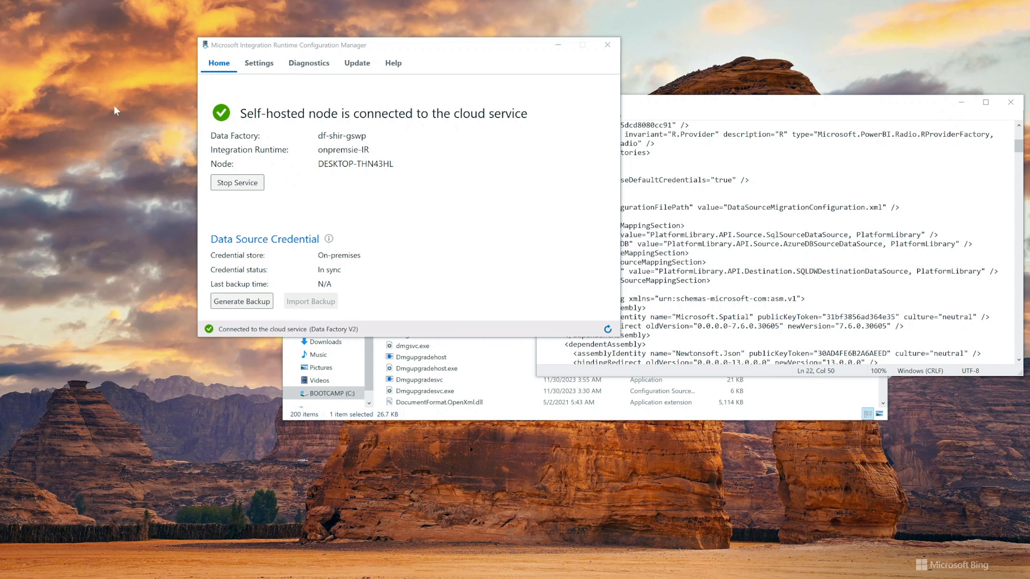
pyautogui.hotkey('alt', 'Tab')
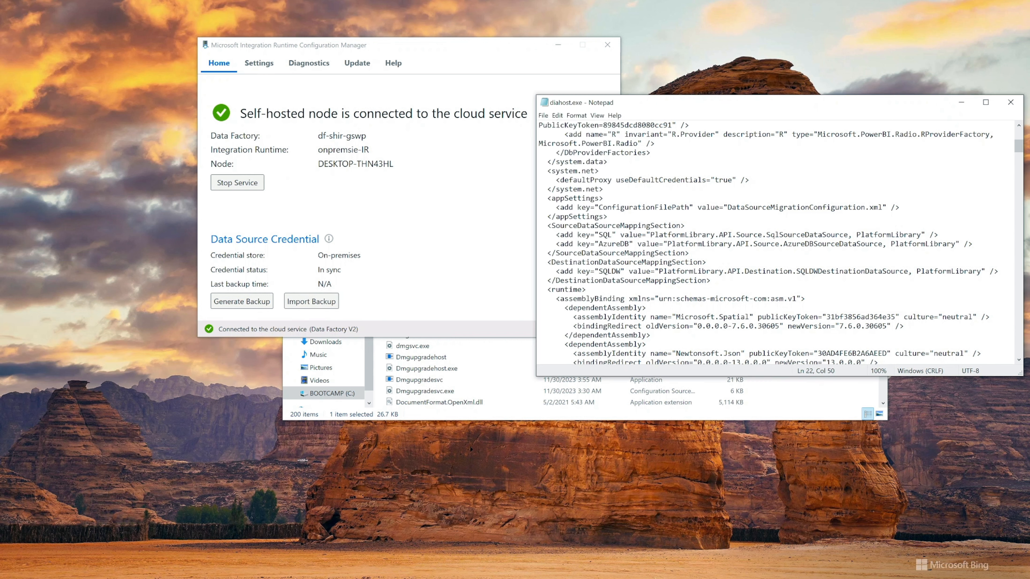
pyautogui.moveTo(560, 180); pyautogui.dragTo(736, 180)
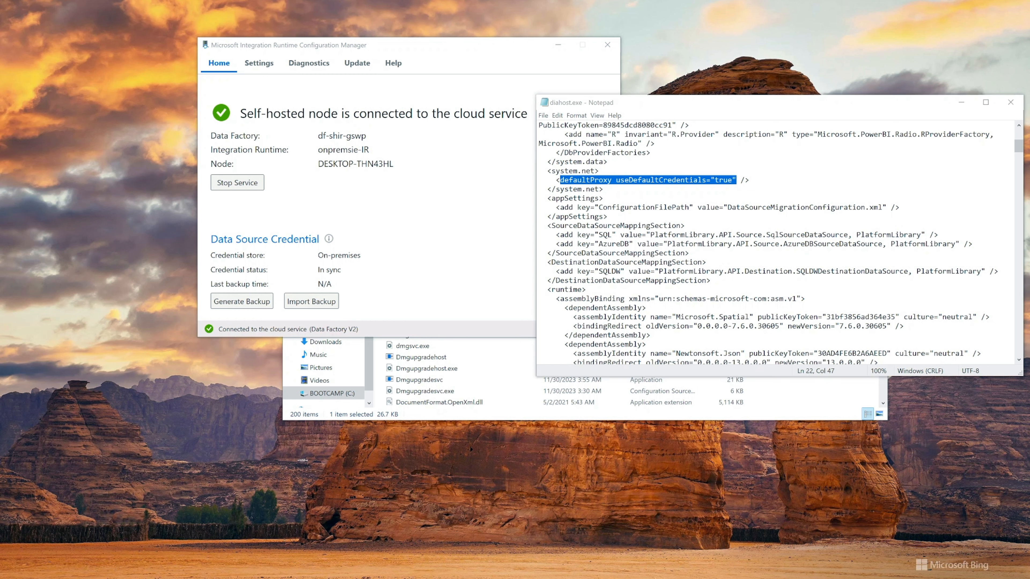
pyautogui.click(599, 181)
pyautogui.moveTo(548, 171); pyautogui.dragTo(750, 181)
pyautogui.click(599, 180)
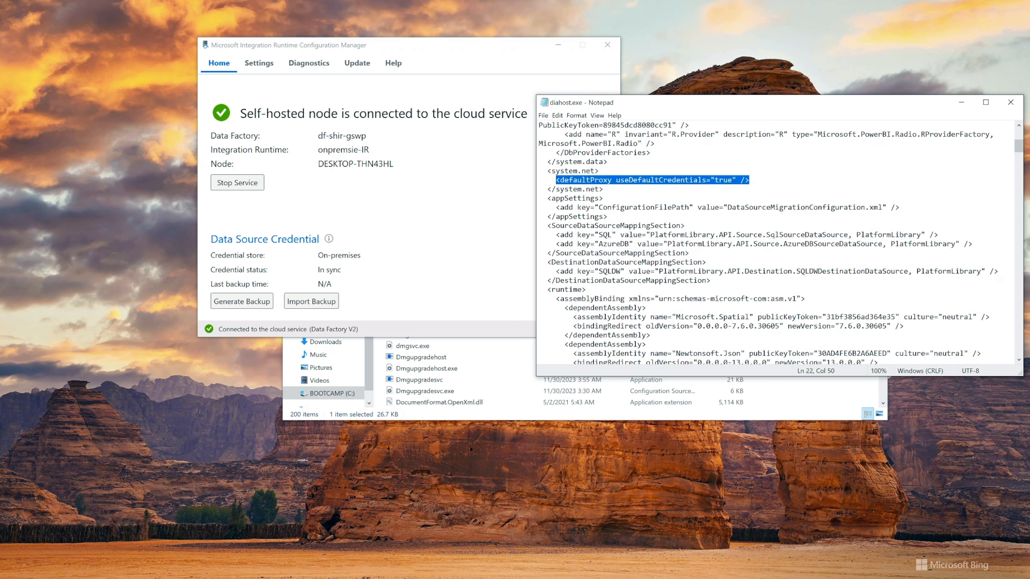
pyautogui.write('<system.net>   <defaultProxy>       <bypasslist>           <add address = "[adfresourcename].[adfresourcelocation].datafactory.azure.net" />       </bypasslist>       <proxy       usesystemdefault="True"       proxyaddress="http://proxy.domain.org:8888/"       bypassonlocal="True"       />   </defaultProxy> </system.net>')
pyautogui.click(547, 171)
pyautogui.moveTo(547, 171); pyautogui.dragTo(604, 289)
pyautogui.hotkey('ctrl', 'c')
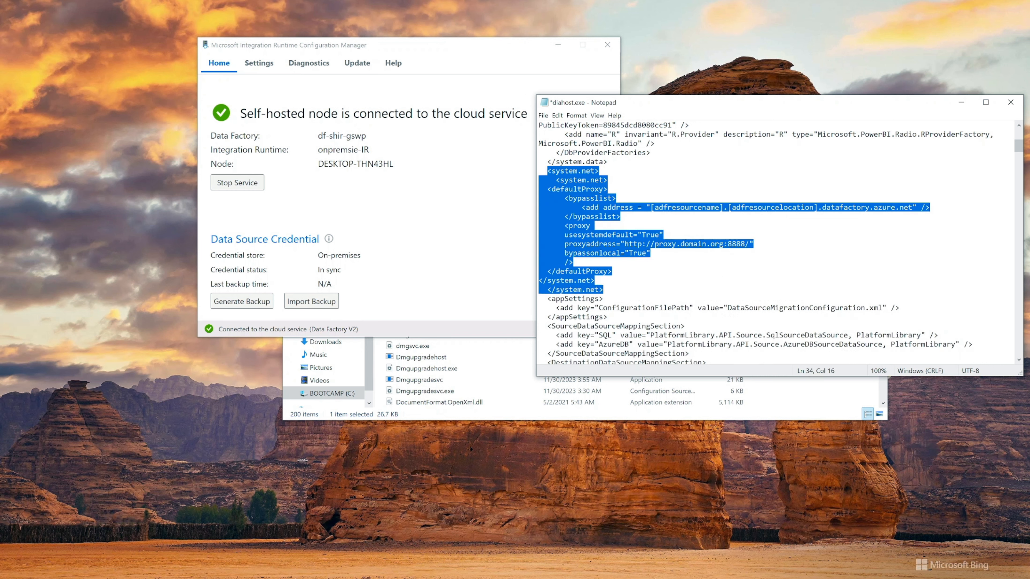
pyautogui.press('Delete')
pyautogui.hotkey('ctrl', 'v')
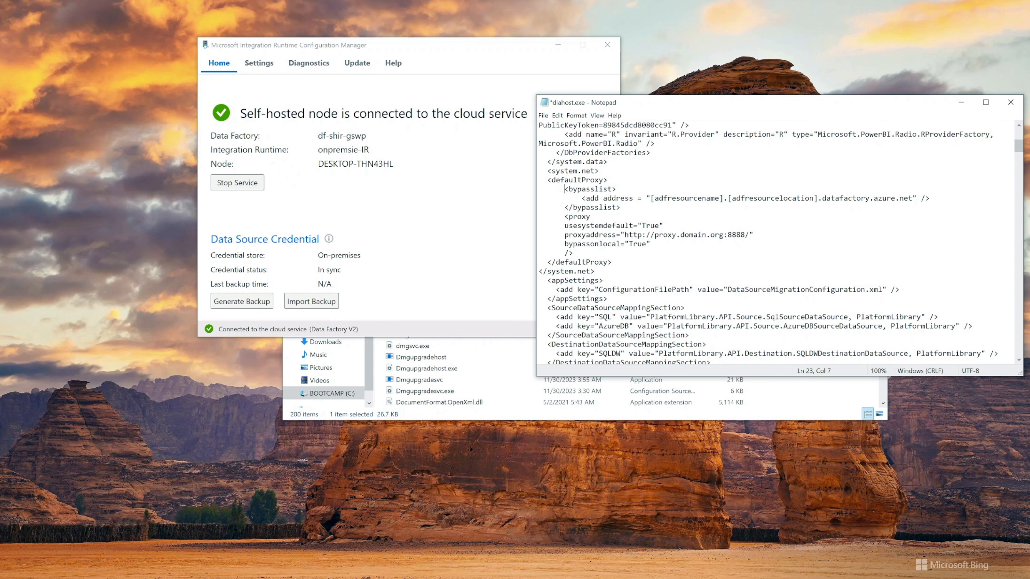
# Examine the bypasslist address placeholders and the proxy element's address and attributes in the pasted system.net block
pyautogui.hotkey('shift', 'Right')
pyautogui.hotkey('shift', 'Right')
pyautogui.hotkey('shift', 'Right')
pyautogui.hotkey('shift', 'Right')
pyautogui.hotkey('shift', 'Right')
pyautogui.hotkey('shift', 'Right')
pyautogui.hotkey('shift', 'Right')
pyautogui.hotkey('shift', 'Right')
pyautogui.hotkey('shift', 'Right')
pyautogui.hotkey('shift', 'Right')
pyautogui.hotkey('shift', 'Right')
pyautogui.moveTo(646, 198); pyautogui.dragTo(727, 199)
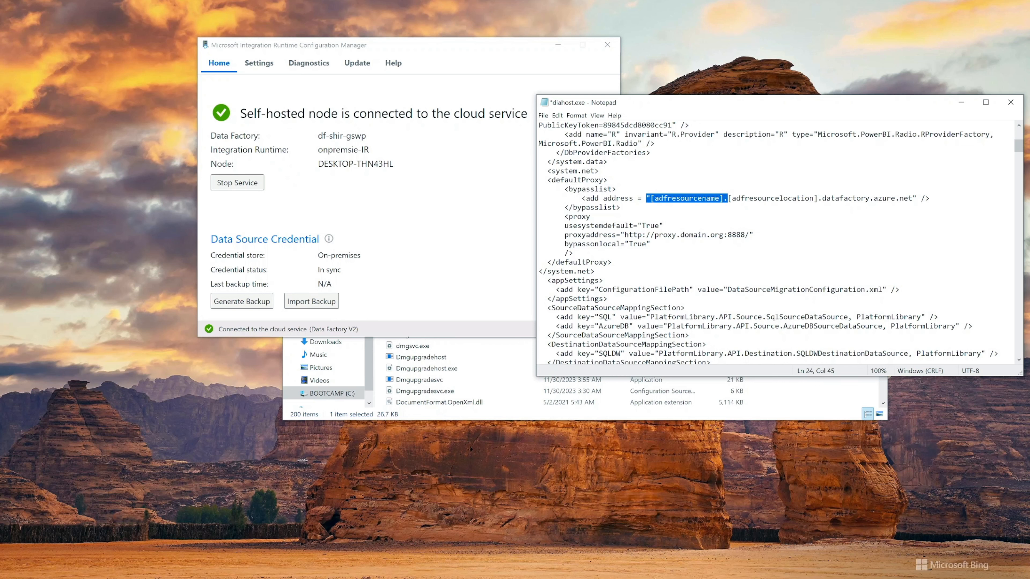
pyautogui.doubleClick(865, 199)
pyautogui.click(866, 198)
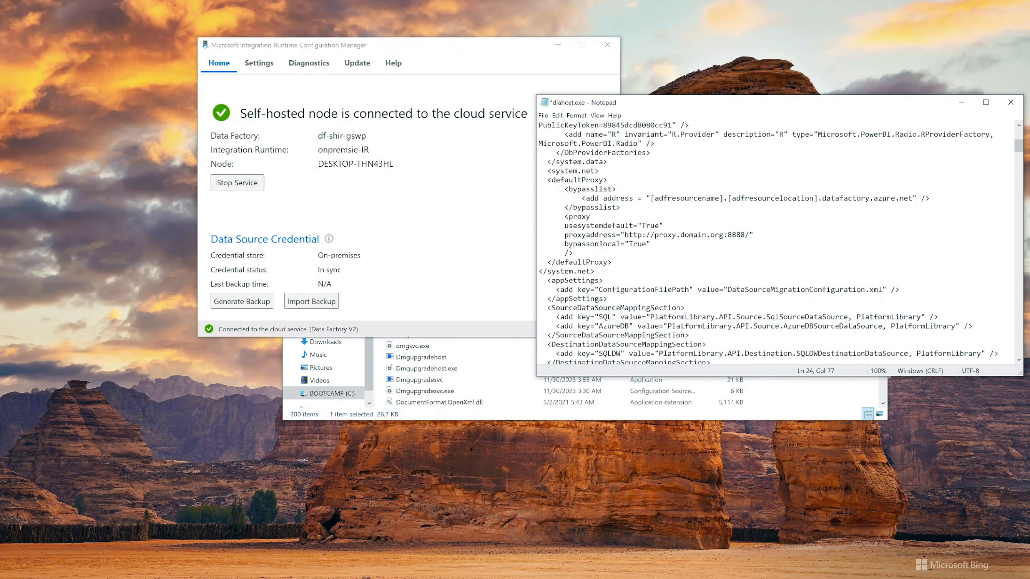
pyautogui.hotkey('shift', 'Right')
pyautogui.hotkey('shift', 'Right')
pyautogui.hotkey('shift', 'Right')
pyautogui.hotkey('shift', 'Right')
pyautogui.moveTo(582, 217); pyautogui.dragTo(650, 244)
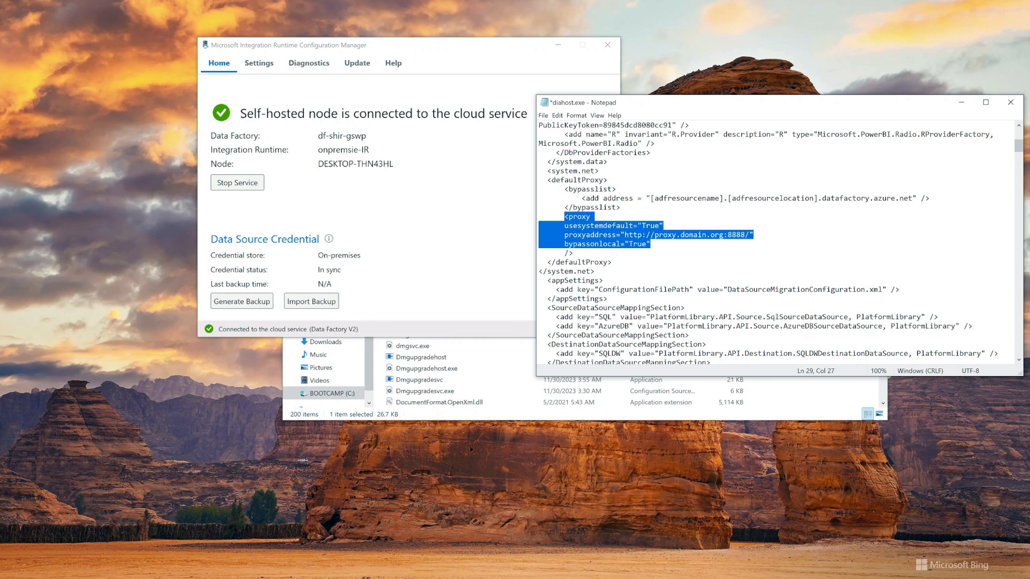
pyautogui.moveTo(625, 235); pyautogui.dragTo(749, 234)
pyautogui.moveTo(564, 189); pyautogui.dragTo(621, 207)
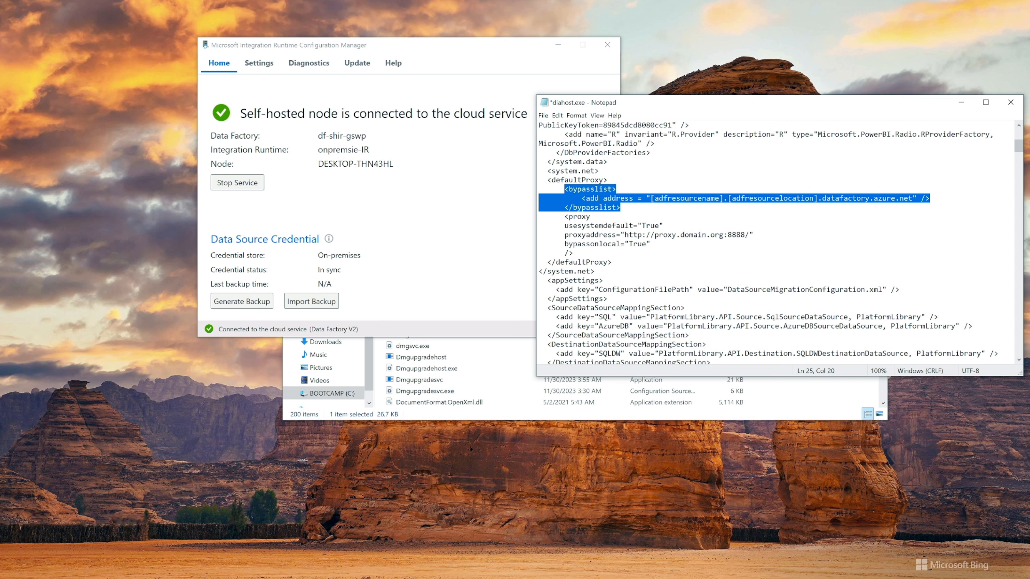
pyautogui.click(621, 207)
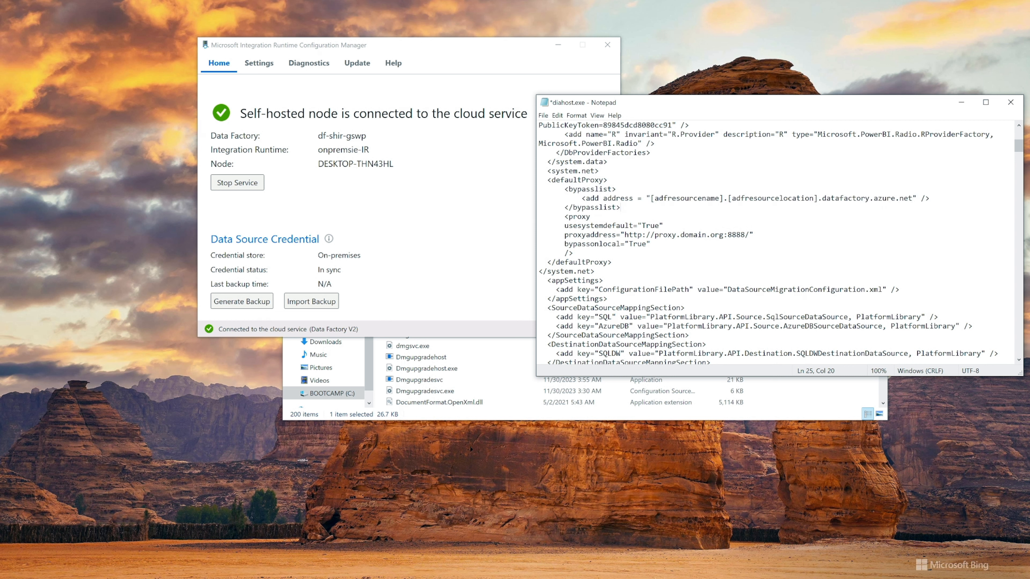
pyautogui.moveTo(650, 197); pyautogui.dragTo(912, 198)
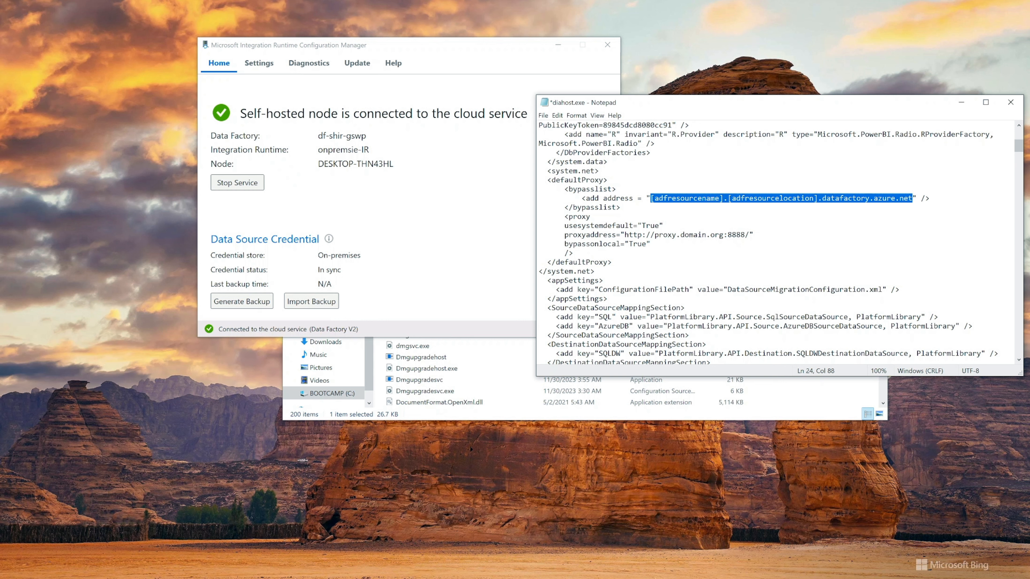
pyautogui.click(621, 208)
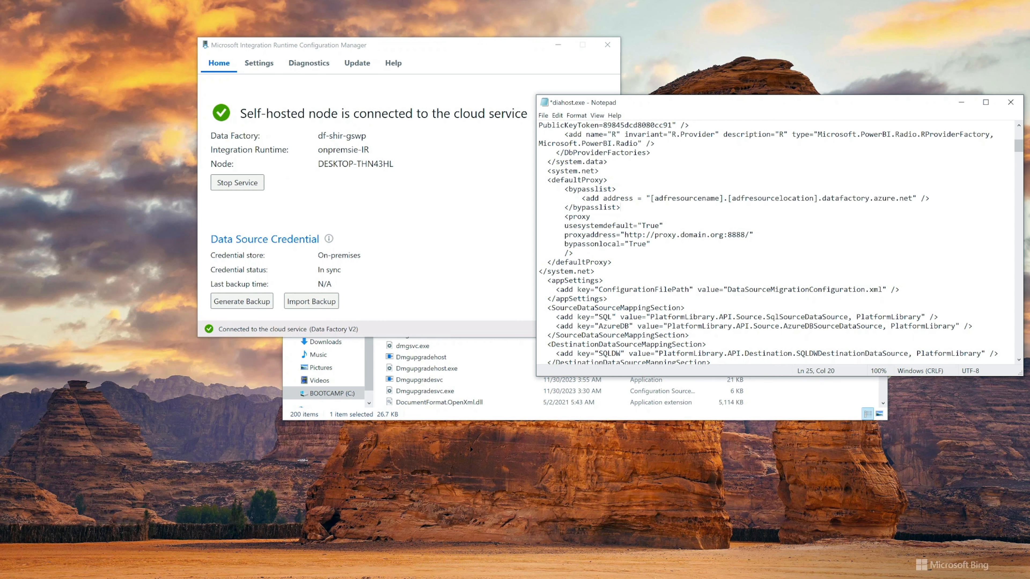
# Add a second bypasslist entry, <add address = "[a-z\-\0-9]+\.dfs.core.windows.net$">, below the datafactory.azure.net address
pyautogui.moveTo(582, 198); pyautogui.dragTo(763, 199)
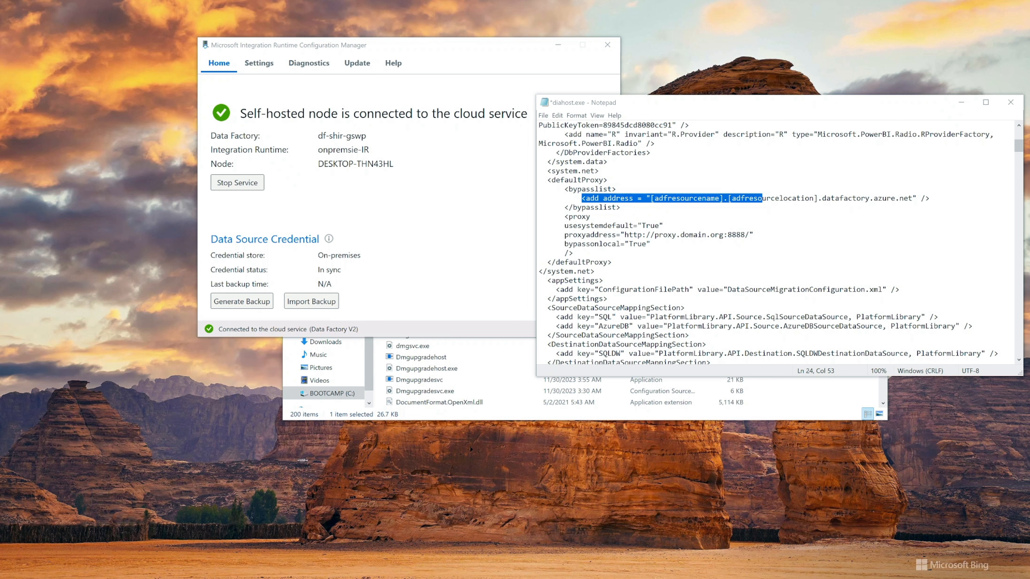
pyautogui.click(930, 199)
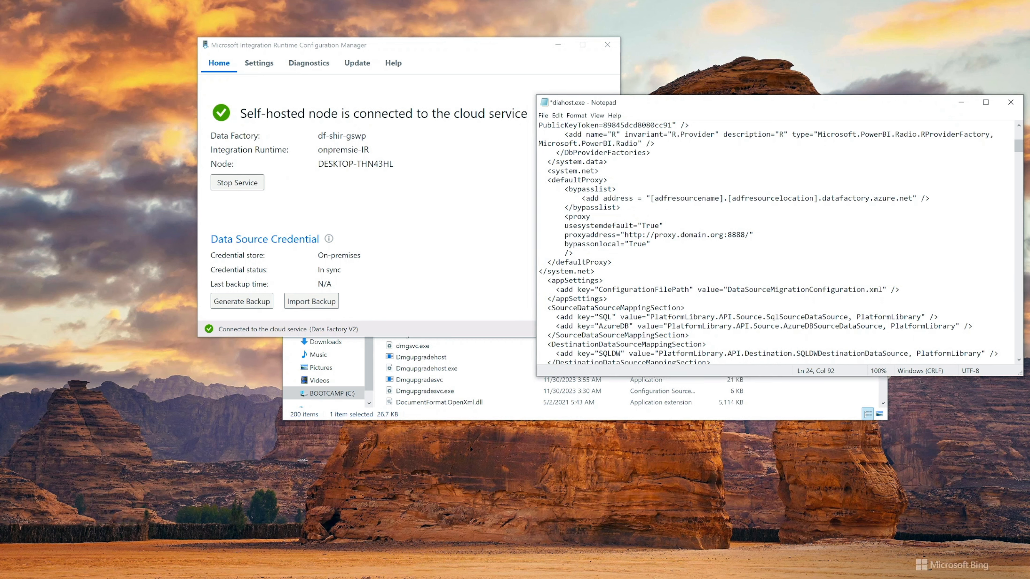
pyautogui.press('Return')
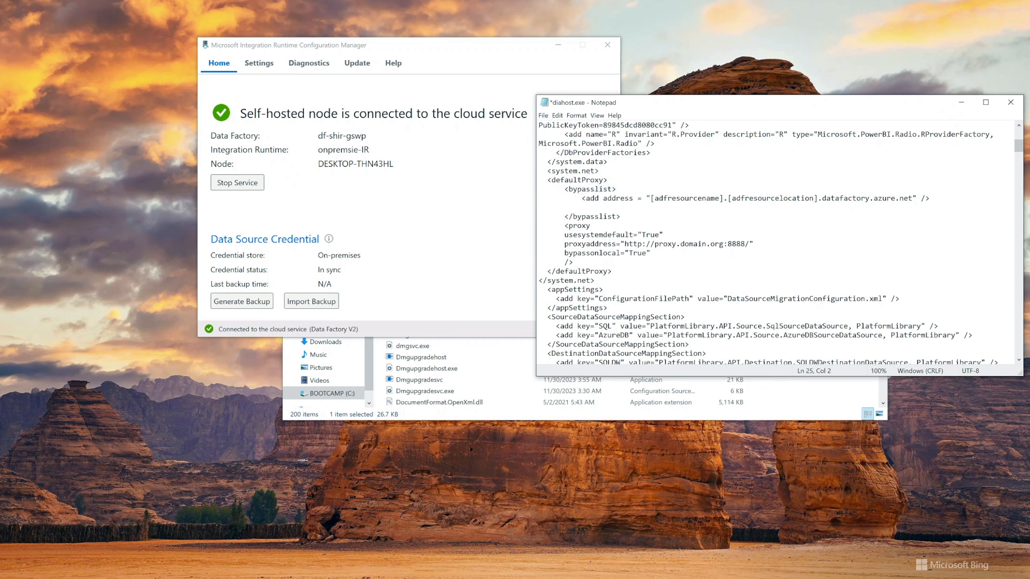
pyautogui.write('<add address = "[a-z\\-\\0-9]+\\.dfs.core.windows.net$">')
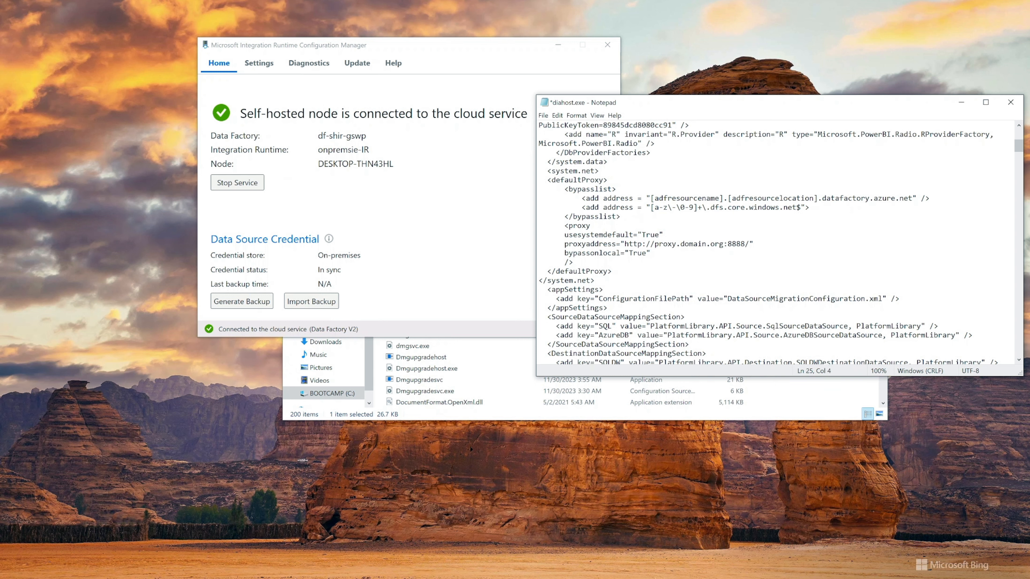
# Review the added dfs.core.windows.net bypass entry, the proxyaddress line and the complete defaultProxy block
pyautogui.hotkey('shift', 'Right')
pyautogui.hotkey('shift', 'Right')
pyautogui.hotkey('shift', 'Right')
pyautogui.hotkey('shift', 'Right')
pyautogui.hotkey('shift', 'Right')
pyautogui.hotkey('shift', 'Right')
pyautogui.hotkey('shift', 'Right')
pyautogui.hotkey('shift', 'Right')
pyautogui.hotkey('shift', 'Right')
pyautogui.hotkey('shift', 'Right')
pyautogui.hotkey('shift', 'Right')
pyautogui.hotkey('shift', 'Right')
pyautogui.hotkey('shift', 'Right')
pyautogui.hotkey('shift', 'Right')
pyautogui.hotkey('shift', 'Right')
pyautogui.hotkey('shift', 'Left')
pyautogui.hotkey('shift', 'Left')
pyautogui.doubleClick(750, 207)
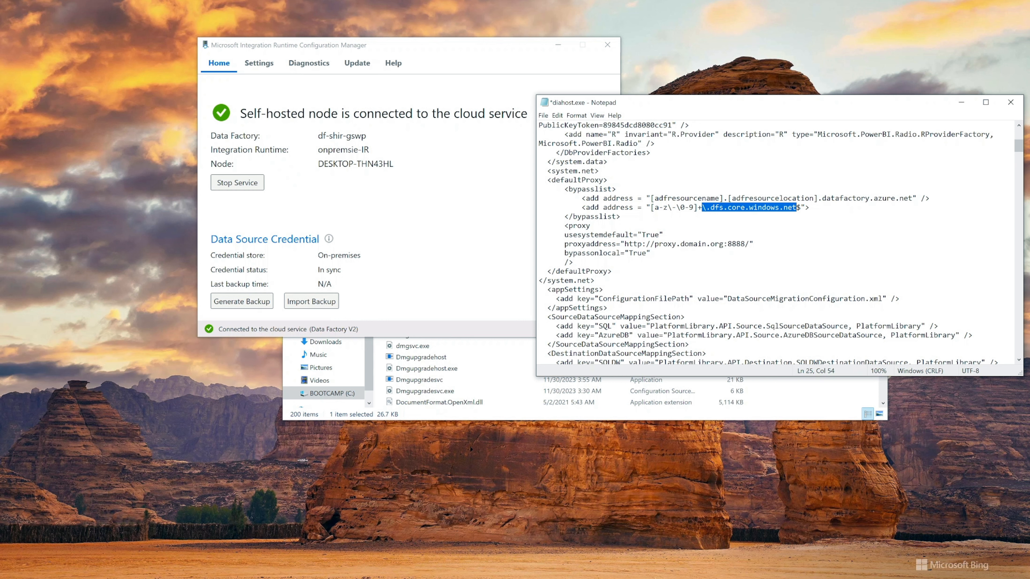
pyautogui.moveTo(547, 171); pyautogui.dragTo(650, 253)
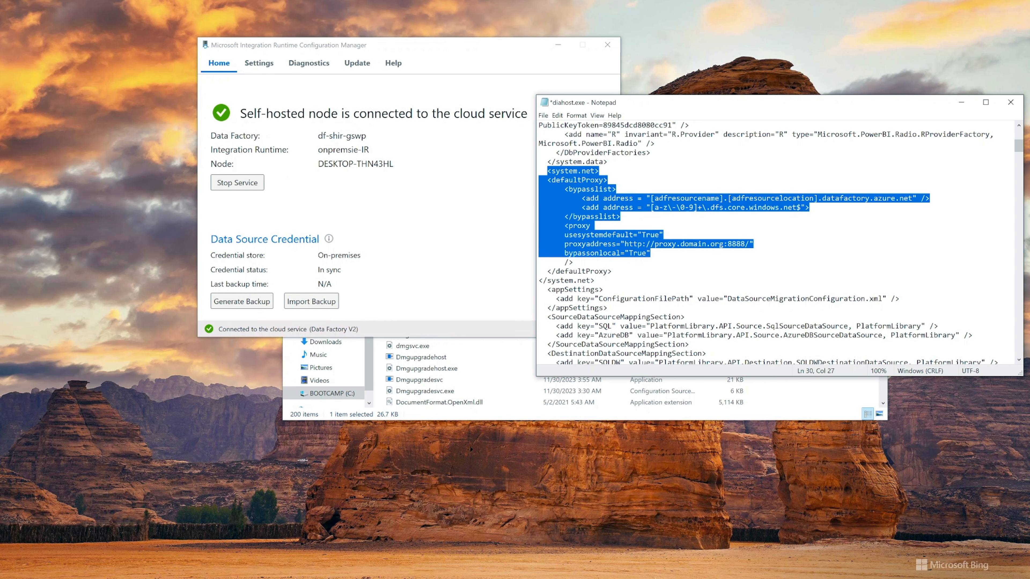
pyautogui.click(650, 253)
pyautogui.moveTo(650, 208); pyautogui.dragTo(801, 207)
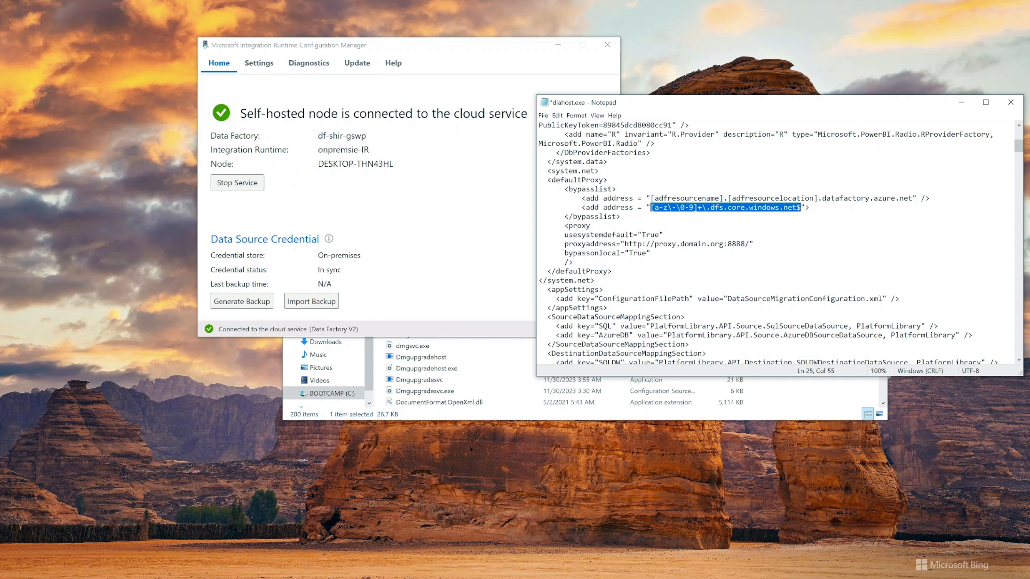
pyautogui.moveTo(565, 243); pyautogui.dragTo(754, 244)
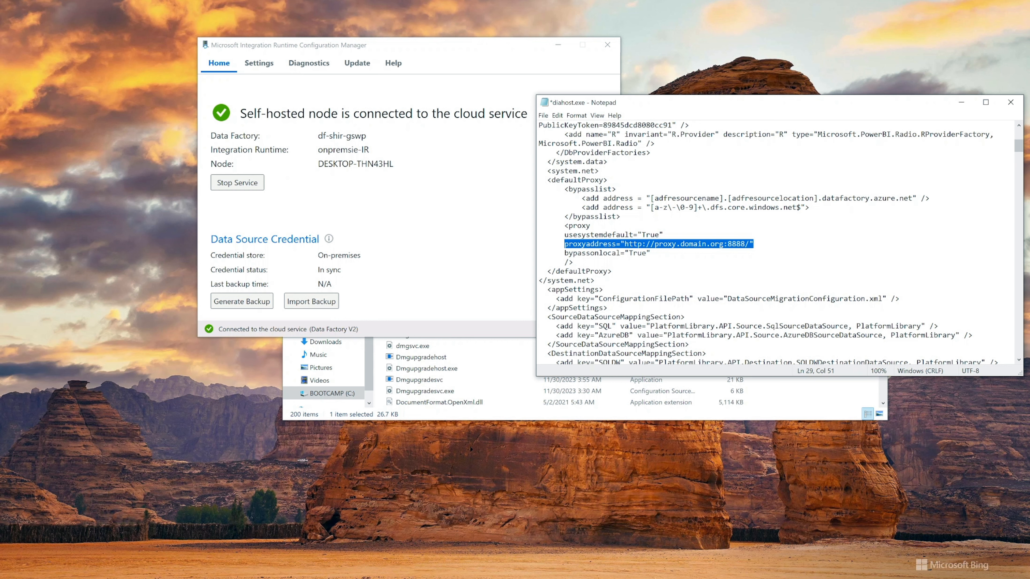
pyautogui.moveTo(547, 180); pyautogui.dragTo(613, 271)
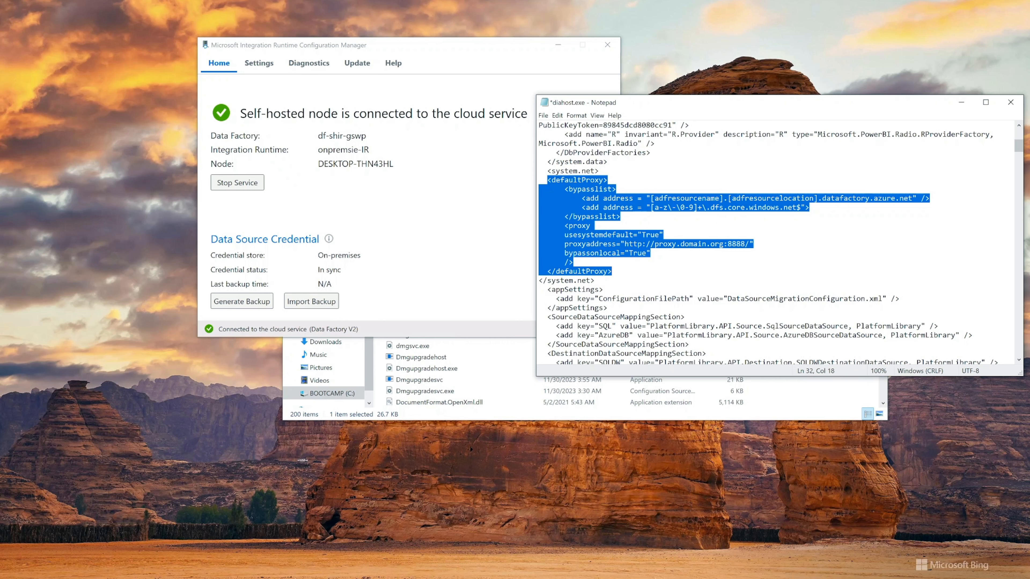
pyautogui.moveTo(565, 189); pyautogui.dragTo(621, 217)
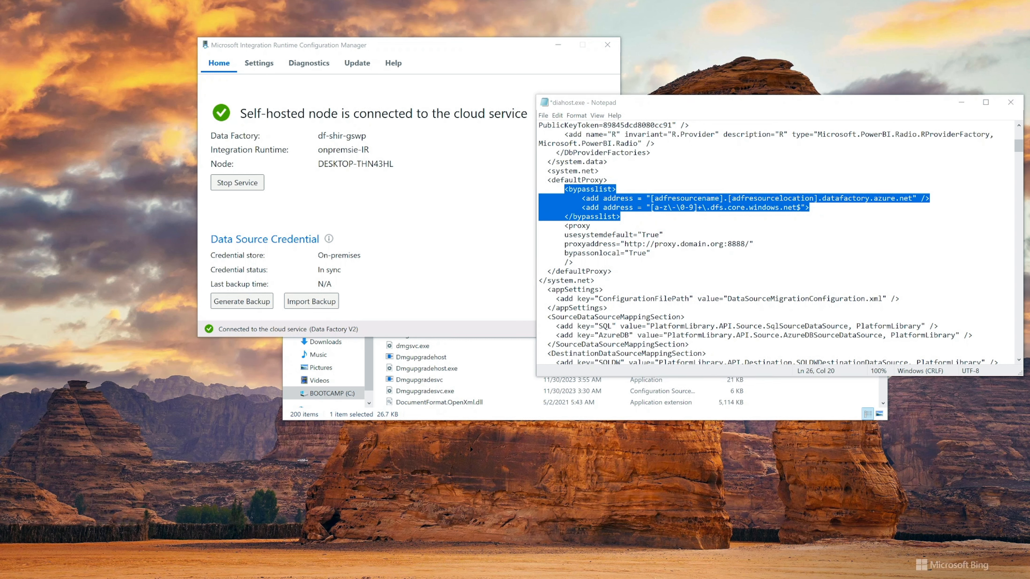
# Close the diahost.exe configuration file without saving the changes
pyautogui.click(1010, 103)
pyautogui.click(532, 309)
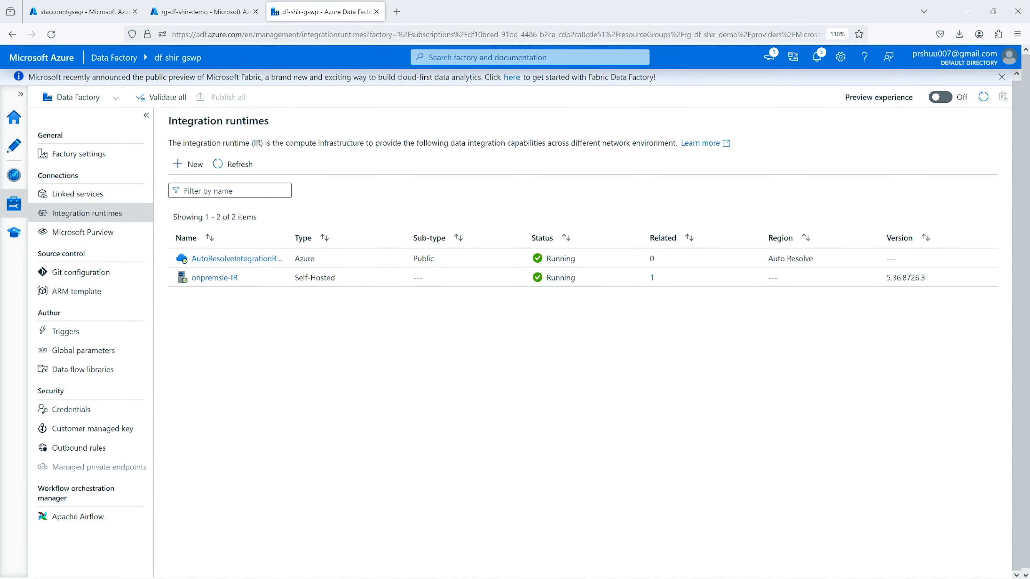
# Switch to the Azure portal, open the managed identities of data factory df-shir-gswp2 in rg-df-shir-demo, and copy the factory's name
pyautogui.click(202, 13)
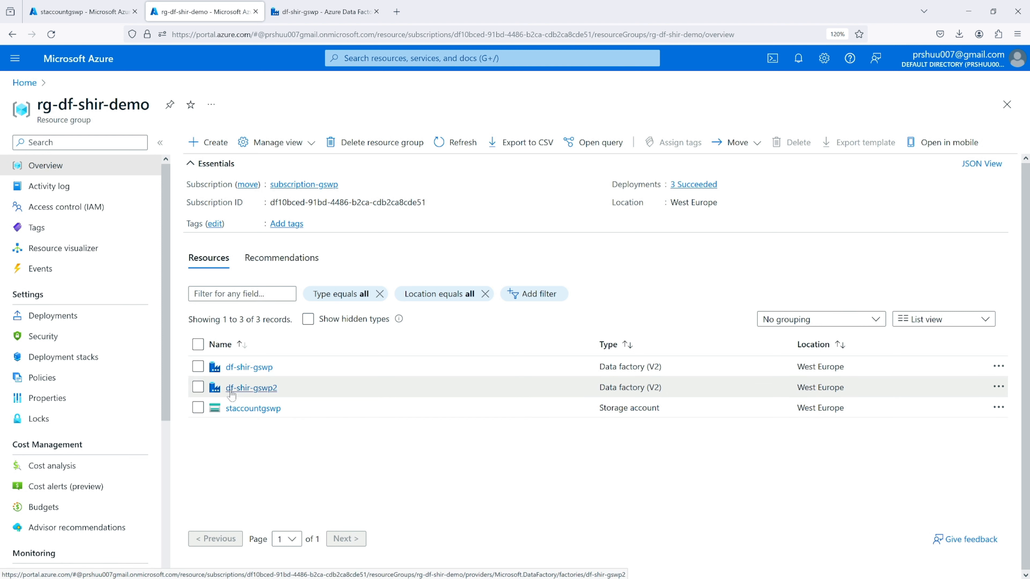
pyautogui.click(269, 390)
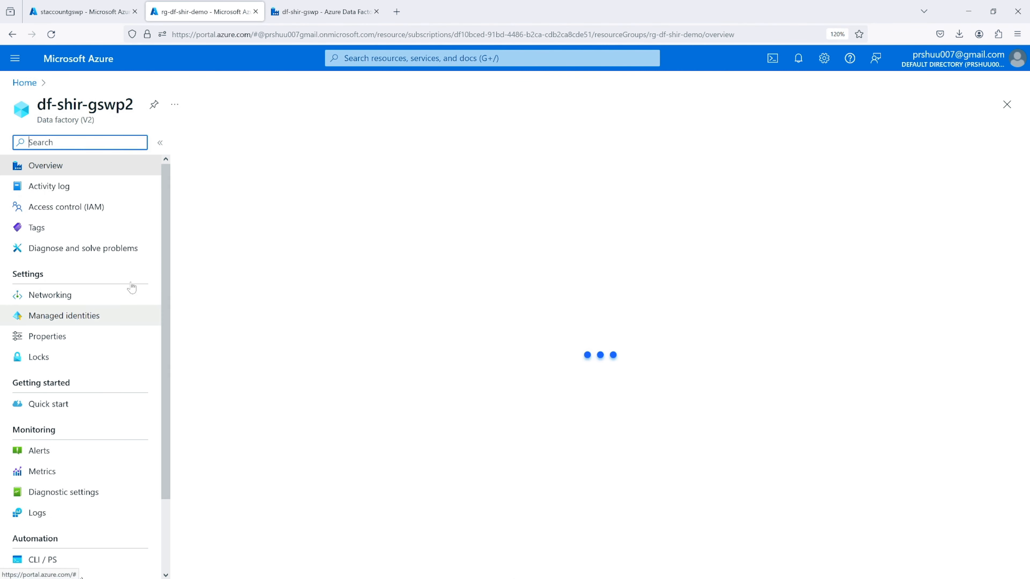
pyautogui.scroll(-2, 96, 284)
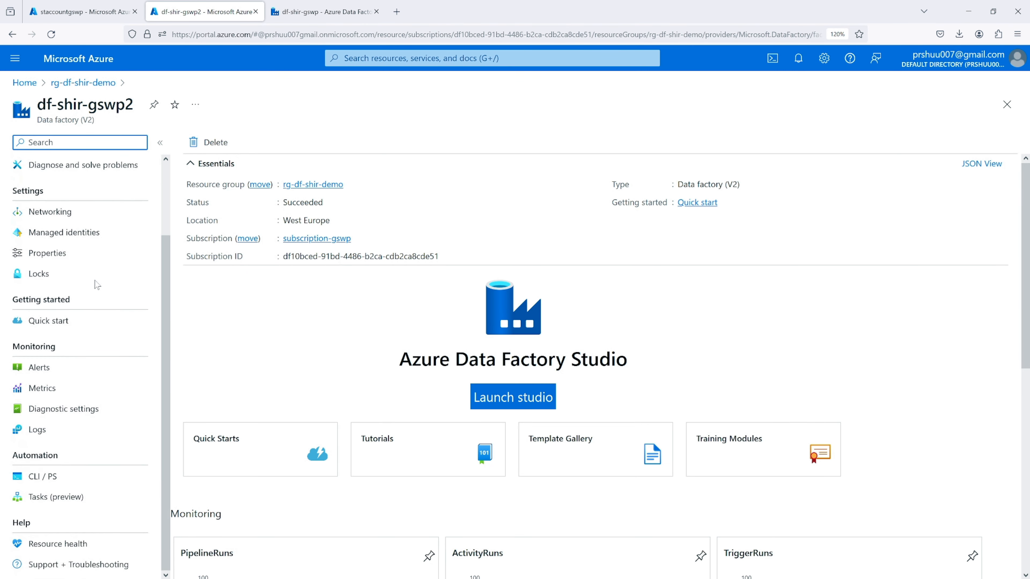
pyautogui.click(88, 232)
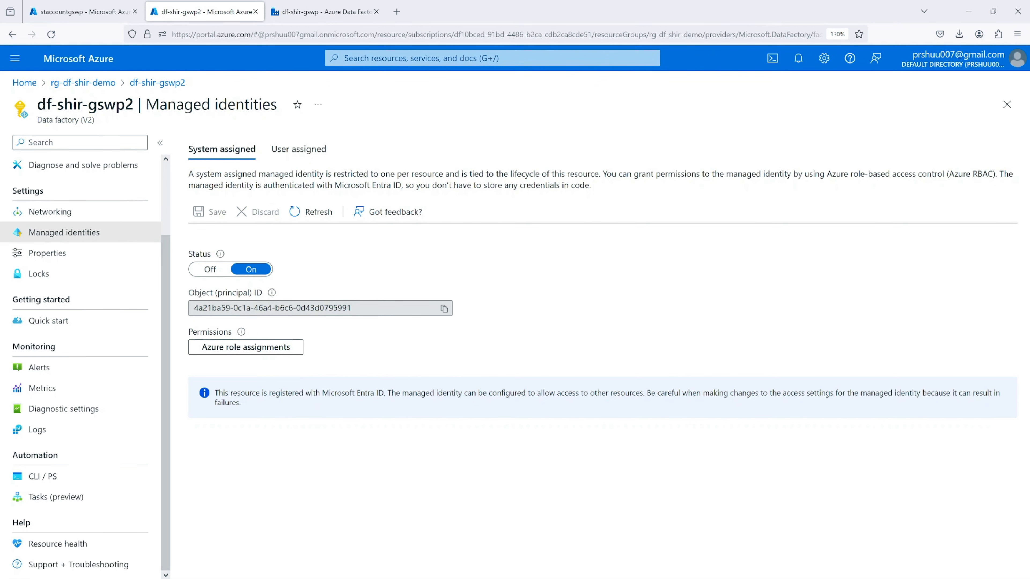
pyautogui.moveTo(37, 104); pyautogui.dragTo(133, 105)
pyautogui.hotkey('ctrl', 'c')
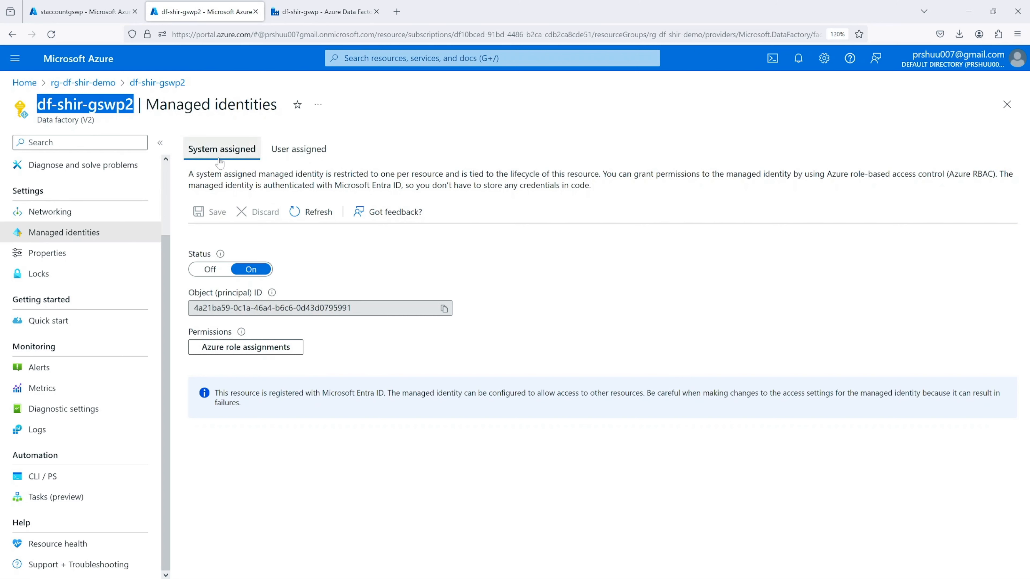
pyautogui.click(298, 149)
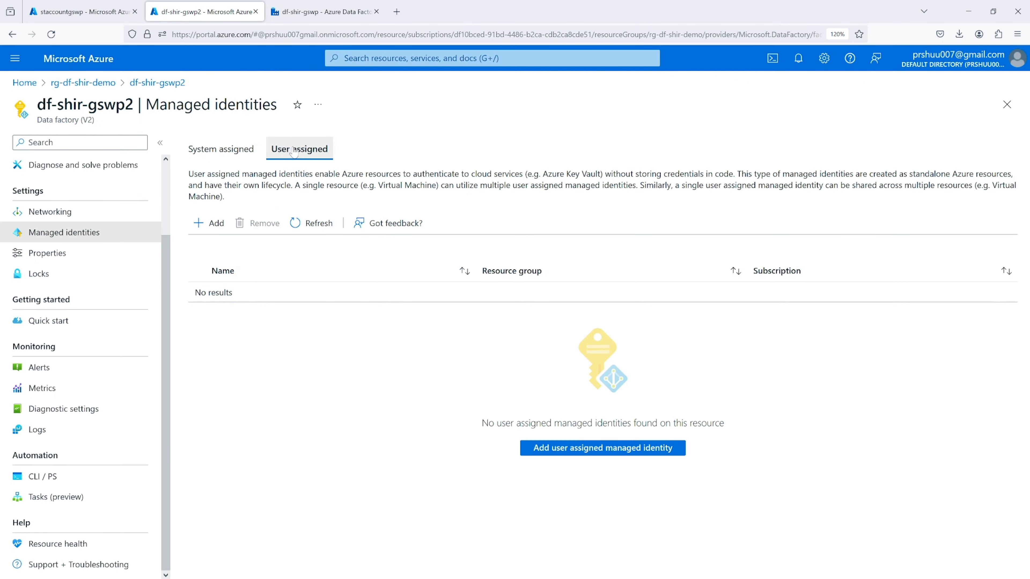
pyautogui.click(236, 153)
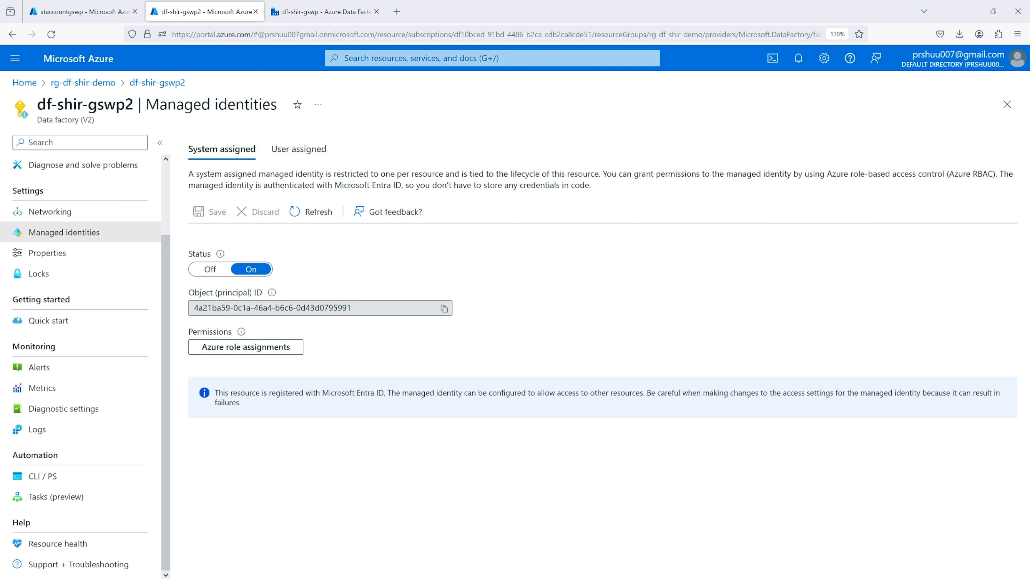
# In data factory df-shir-gswp, share onpremsie-IR by granting permission to the system-assigned managed identity of df-shir-gswp2, and apply the change
pyautogui.click(317, 16)
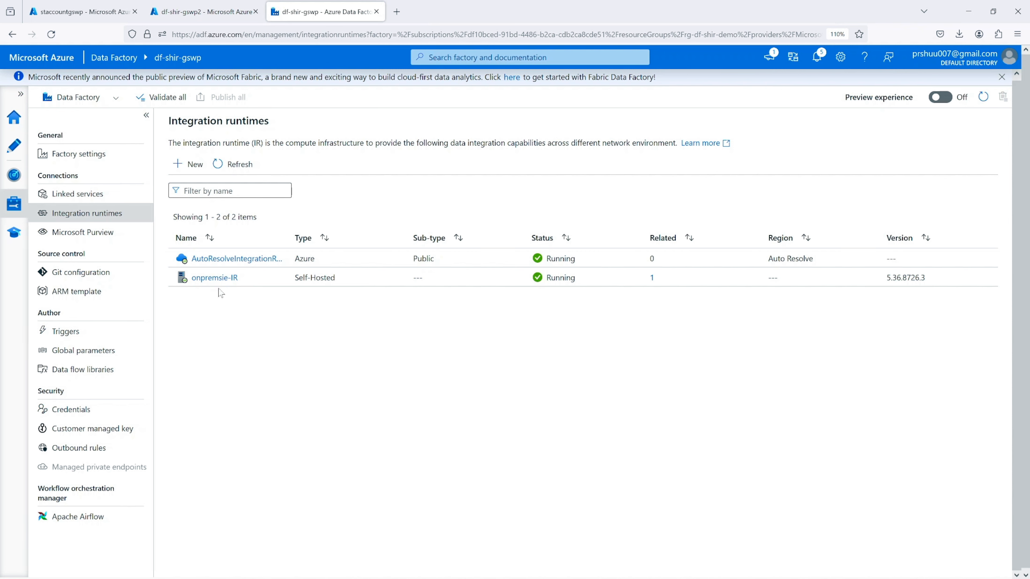
pyautogui.click(207, 279)
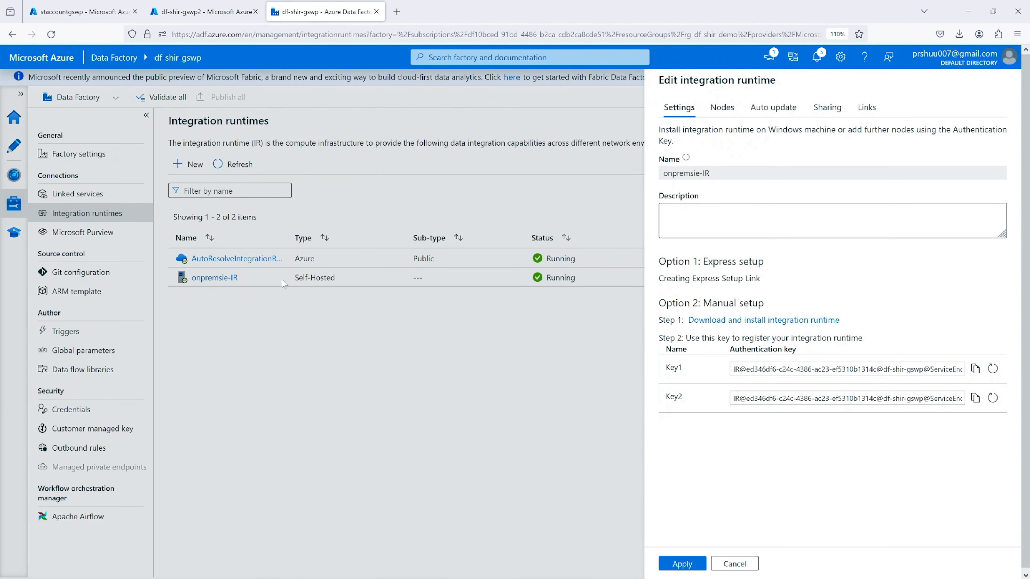
pyautogui.click(827, 113)
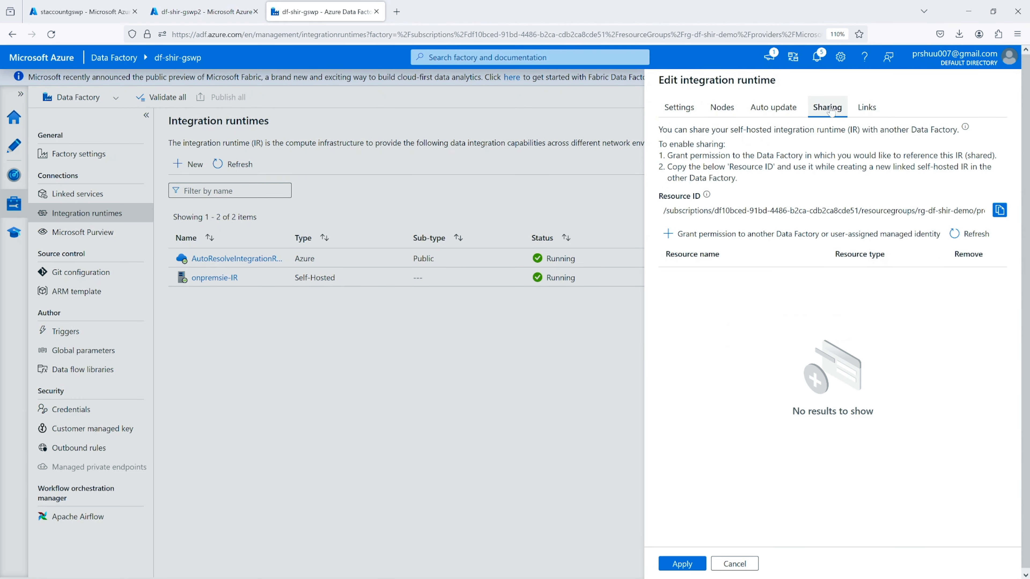
pyautogui.click(710, 235)
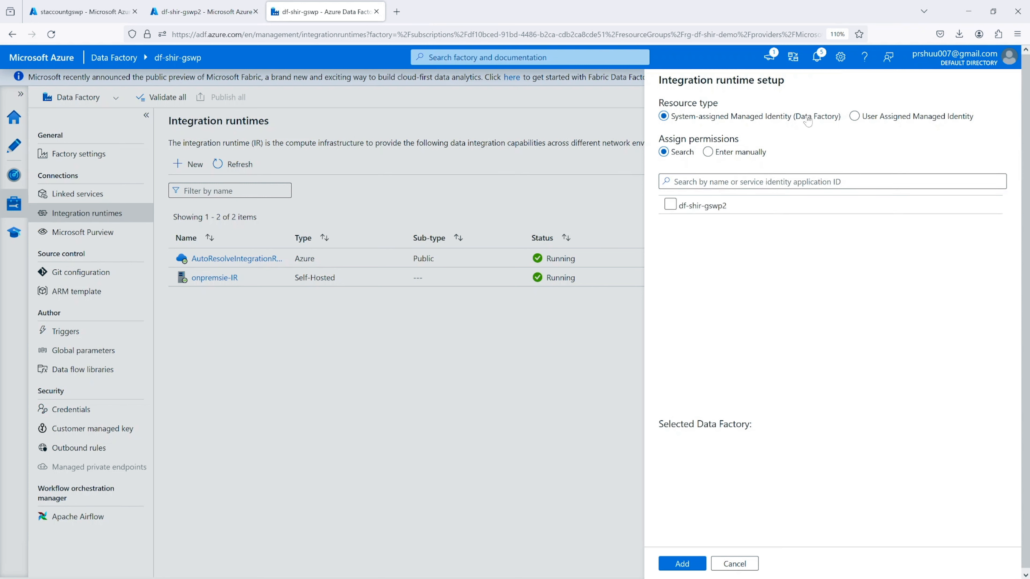
pyautogui.click(701, 183)
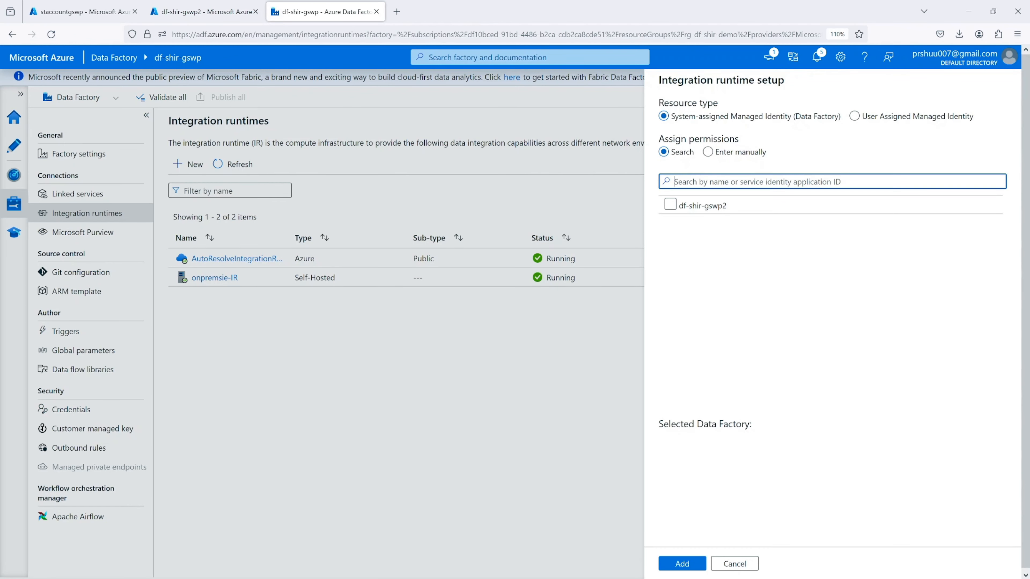
pyautogui.hotkey('ctrl', 'v')
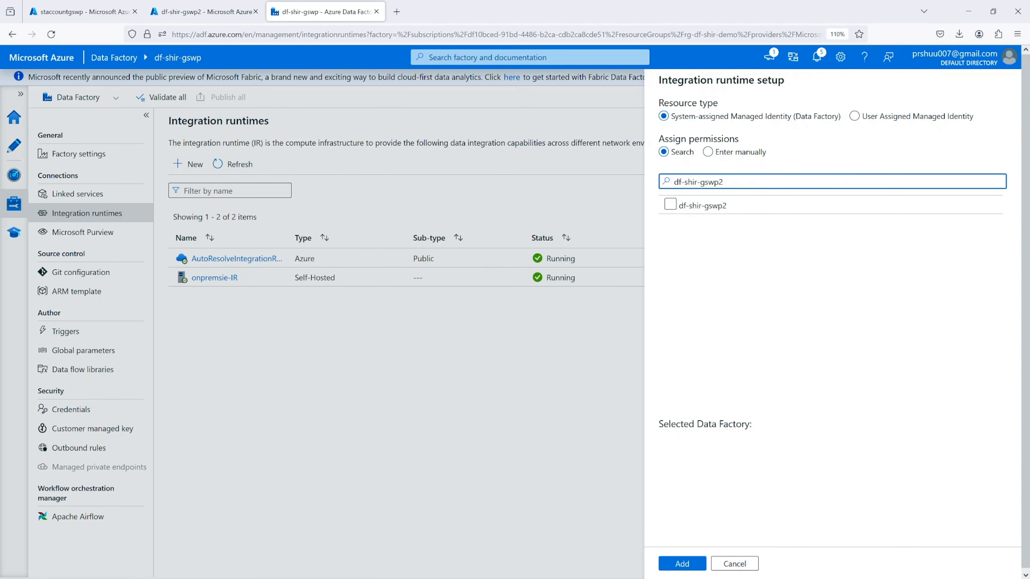
pyautogui.click(671, 204)
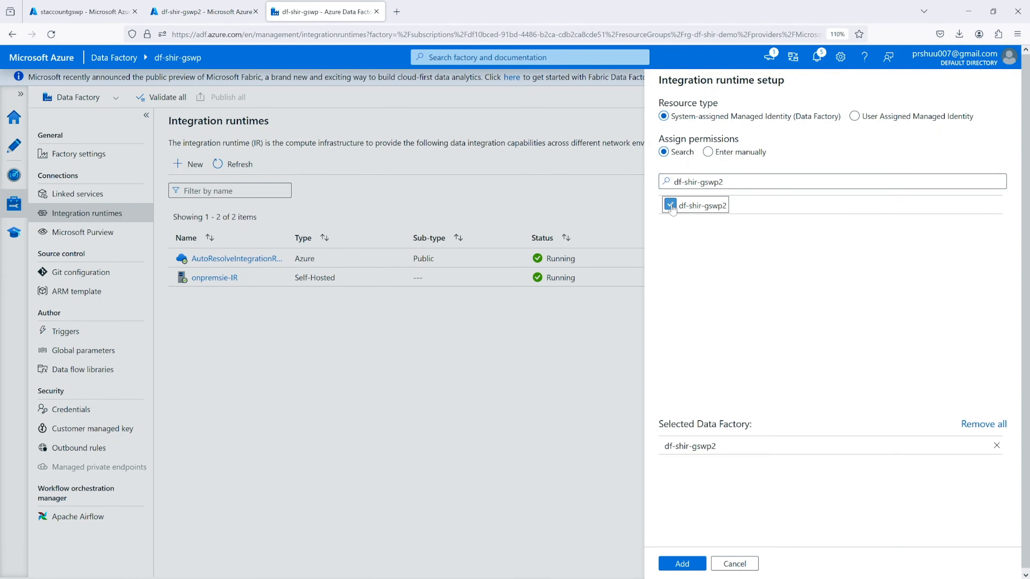
pyautogui.click(693, 567)
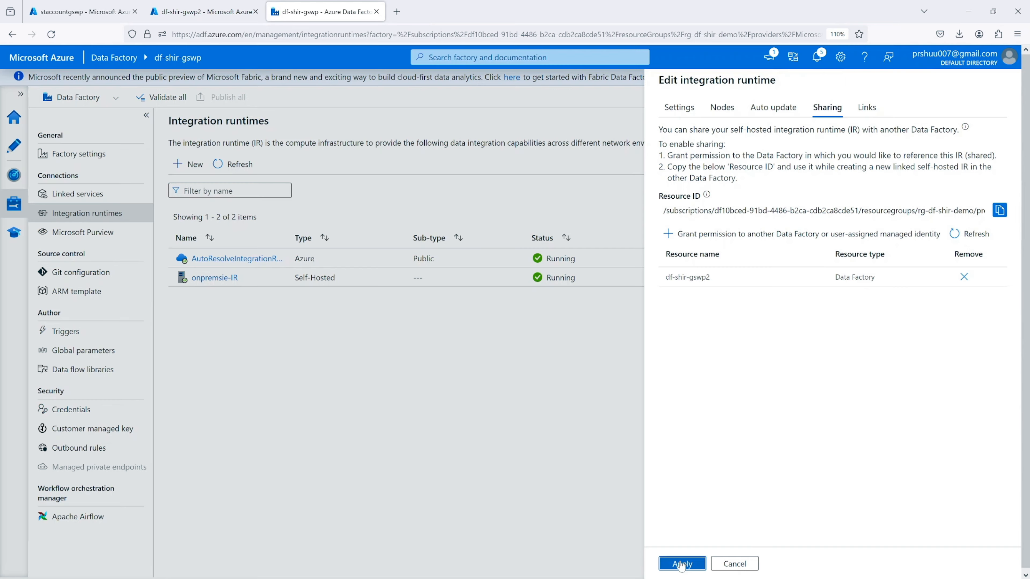
pyautogui.click(683, 564)
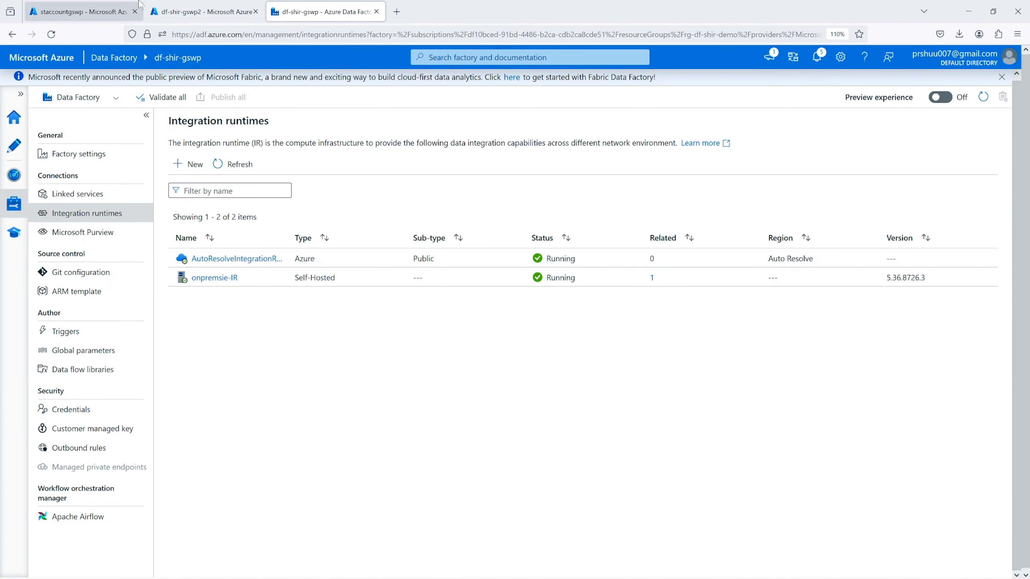
# Launch the studio for data factory df-shir-gswp2 from its portal overview and open its list of integration runtimes
pyautogui.click(194, 12)
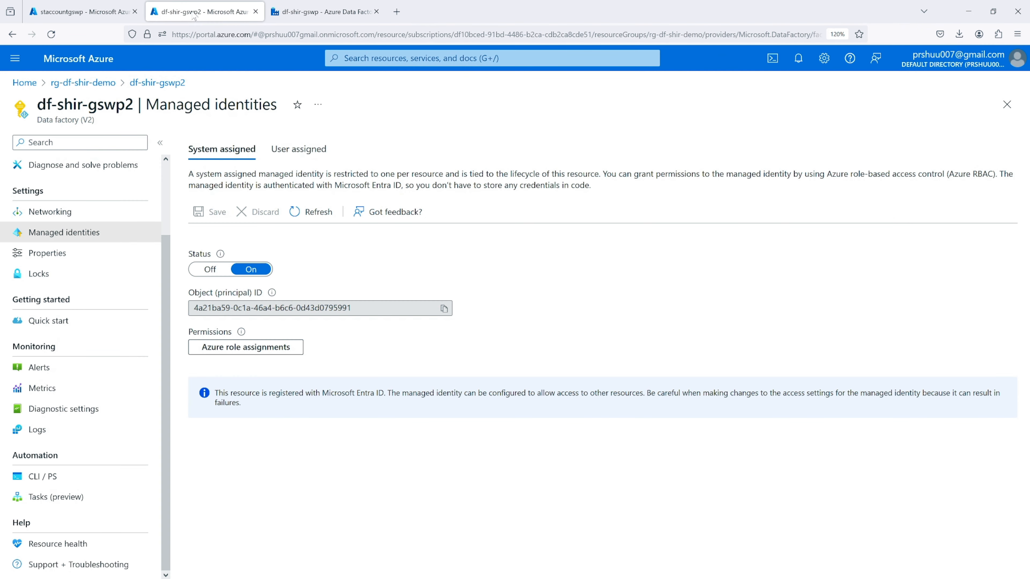
pyautogui.scroll(2, 71, 264)
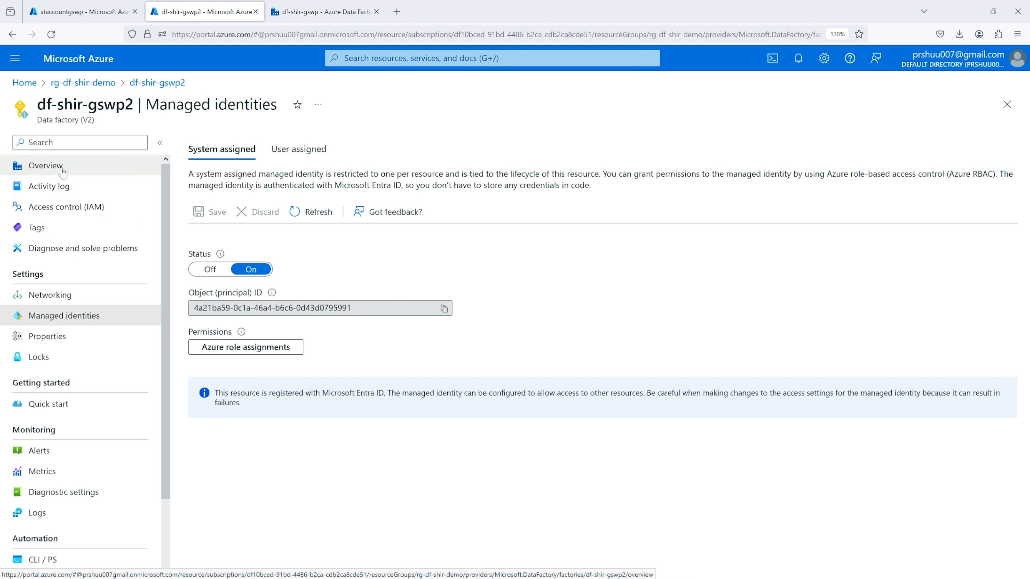
pyautogui.click(108, 167)
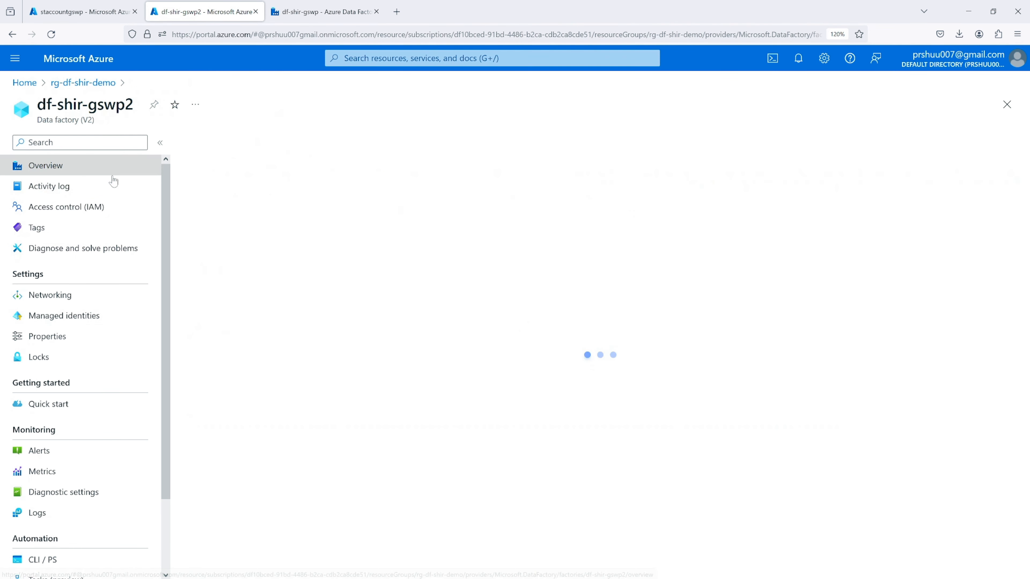
pyautogui.click(531, 400)
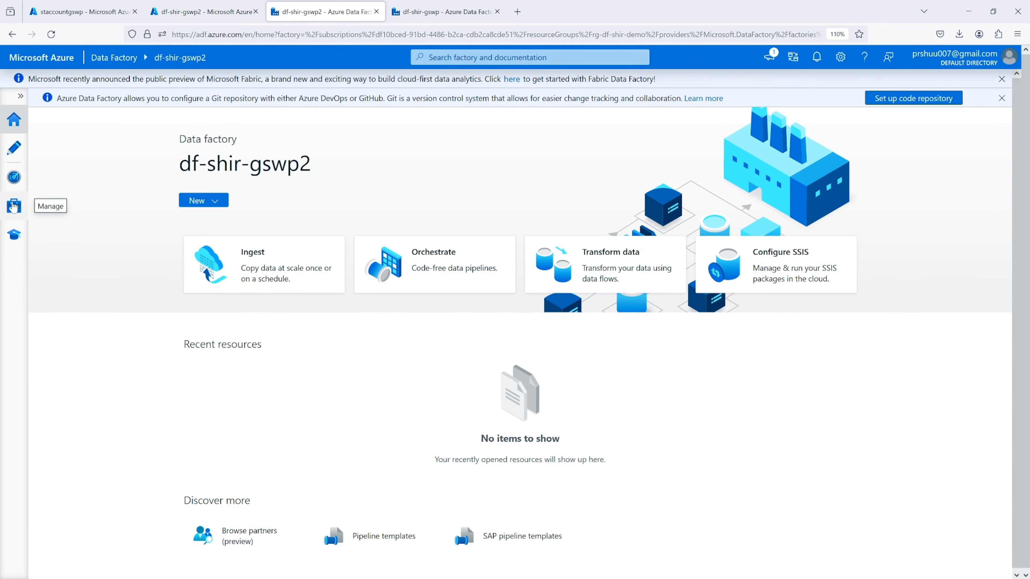
pyautogui.click(13, 206)
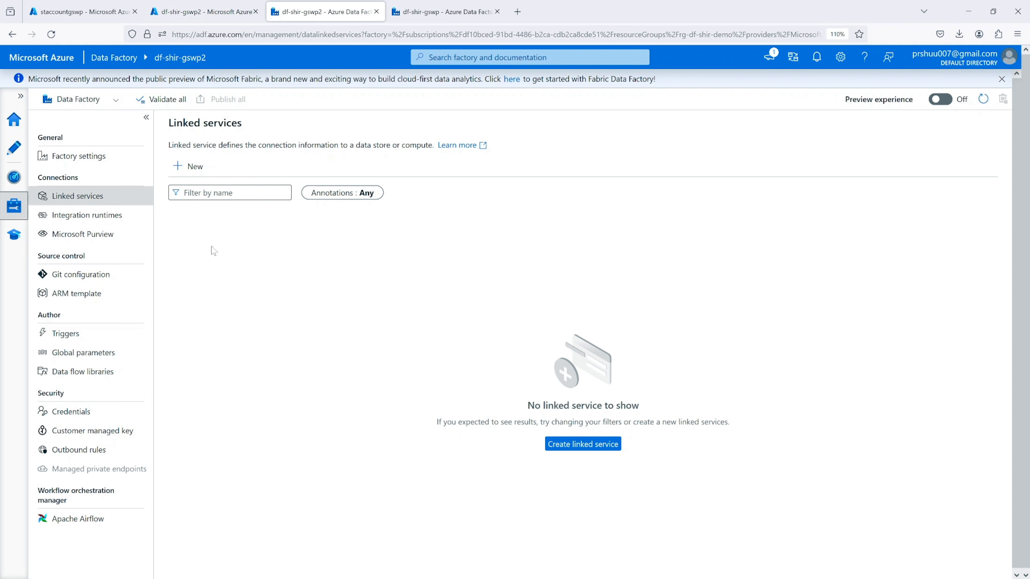
pyautogui.click(85, 217)
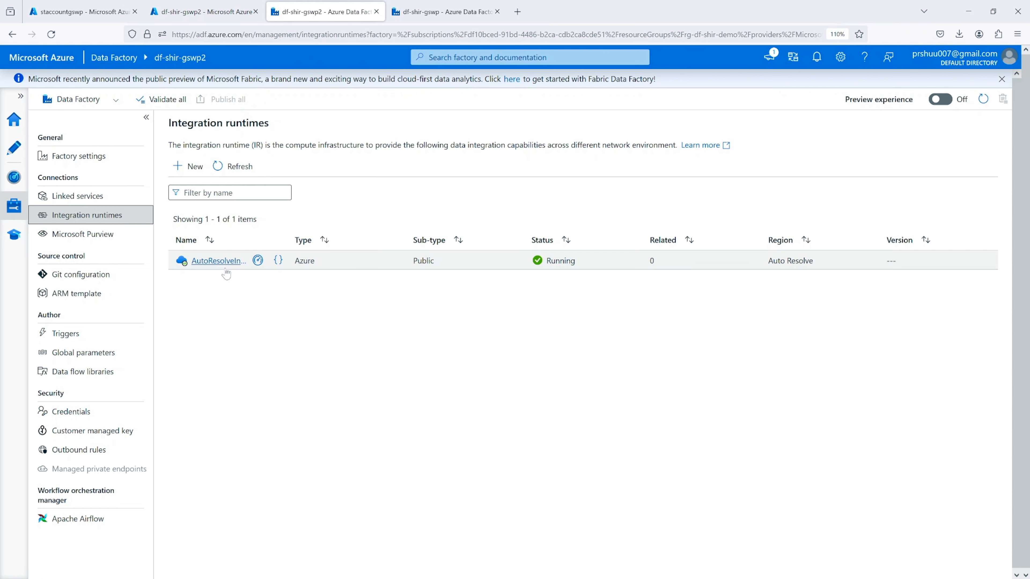
# Start a new SQL server linked service in df-shir-gswp2, finding the connector by searching for "sql"
pyautogui.click(86, 195)
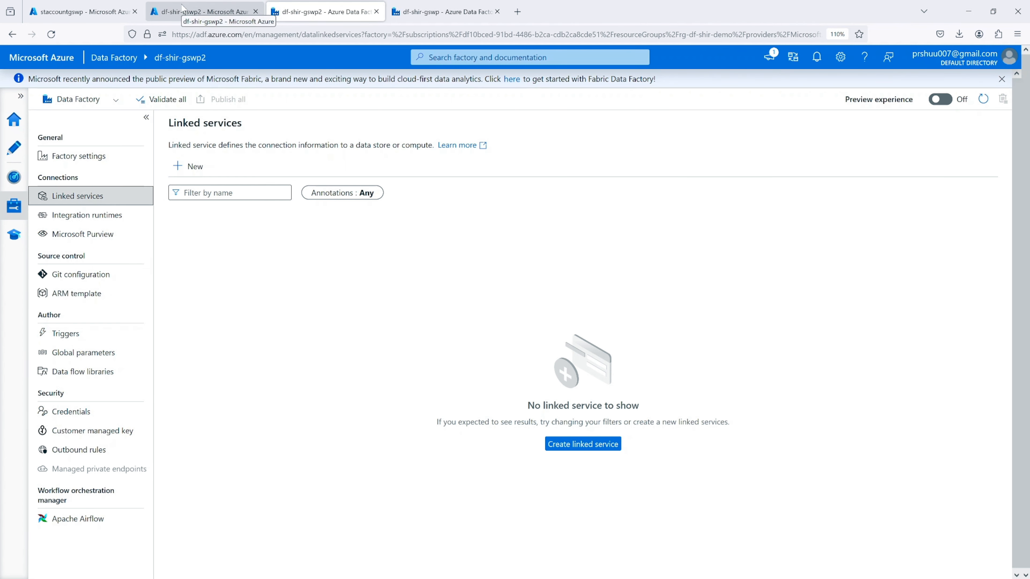
pyautogui.click(425, 14)
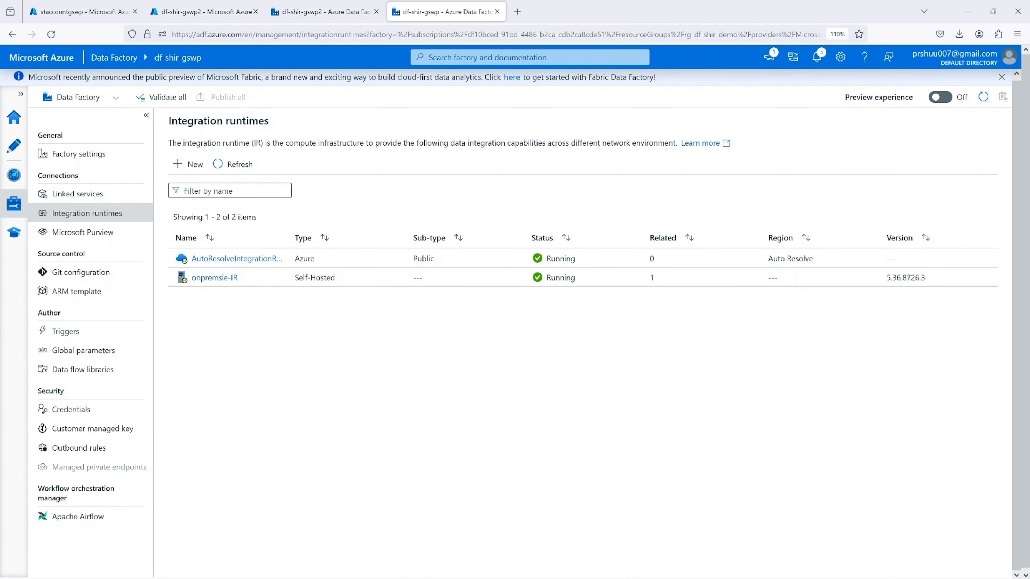
pyautogui.click(330, 6)
pyautogui.click(190, 166)
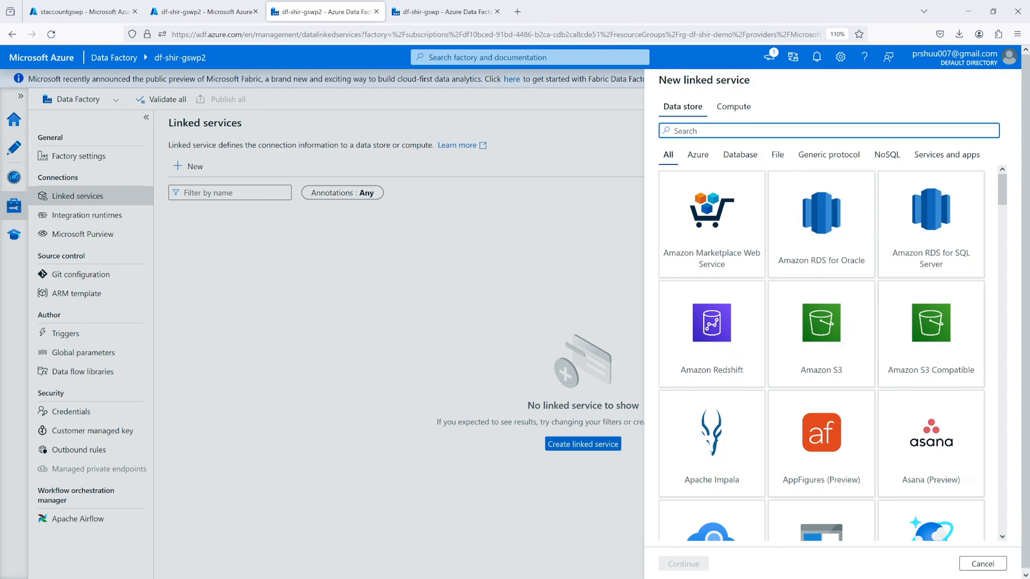
pyautogui.write('sql')
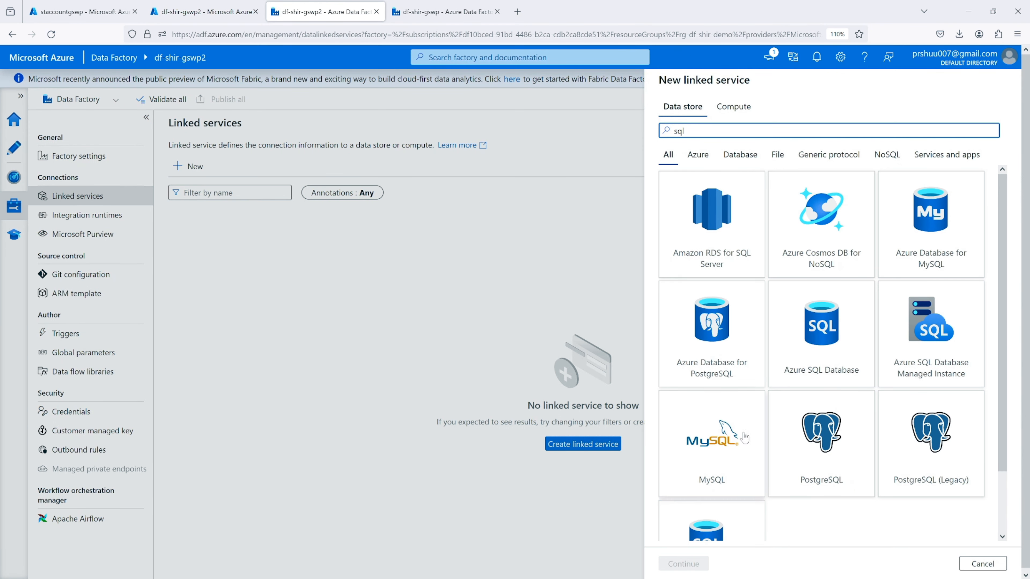
pyautogui.scroll(-3, 746, 448)
pyautogui.click(731, 473)
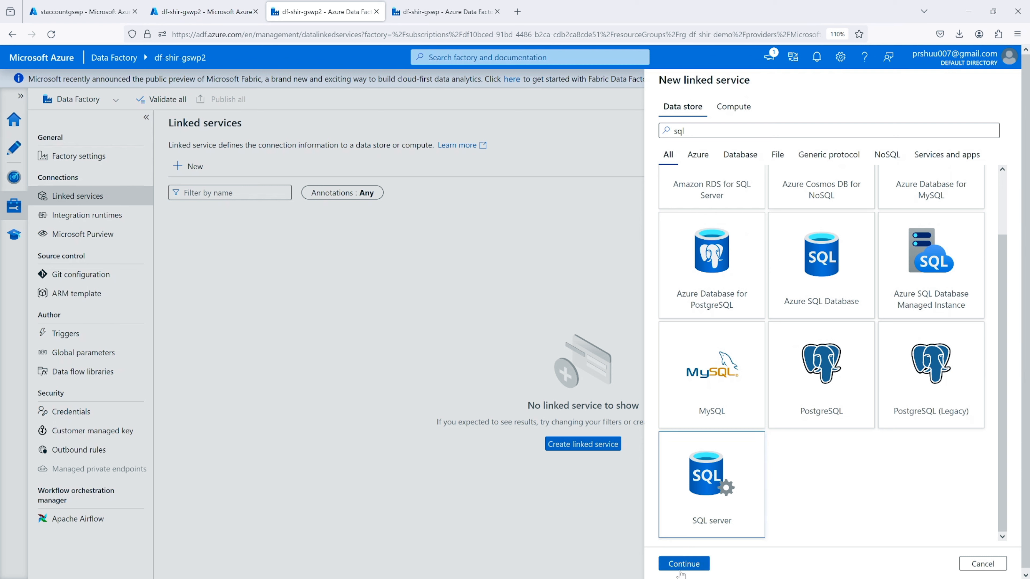
pyautogui.click(684, 563)
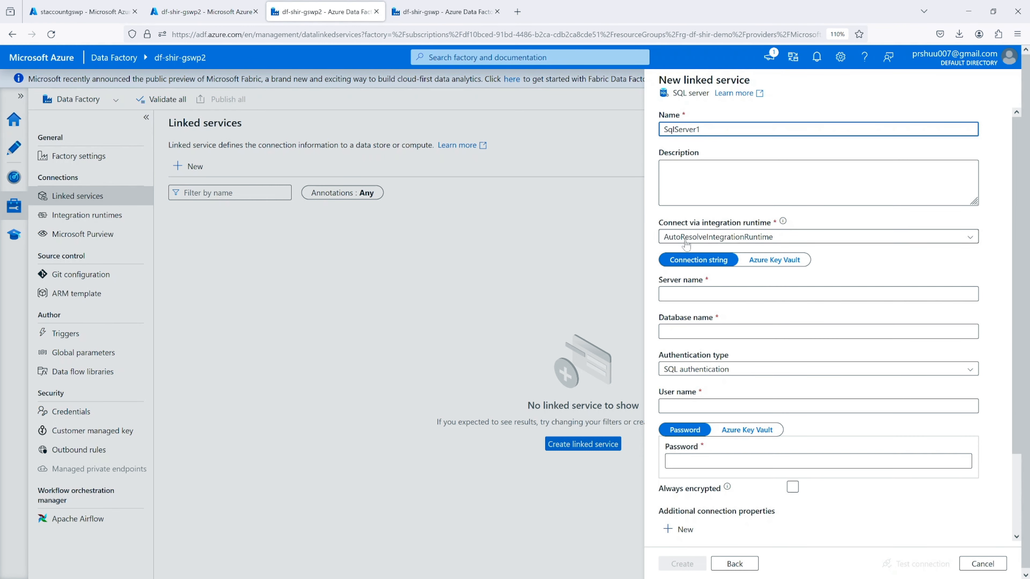
# Start a new Linked Self-Hosted integration runtime for the linked service's connection
pyautogui.click(701, 238)
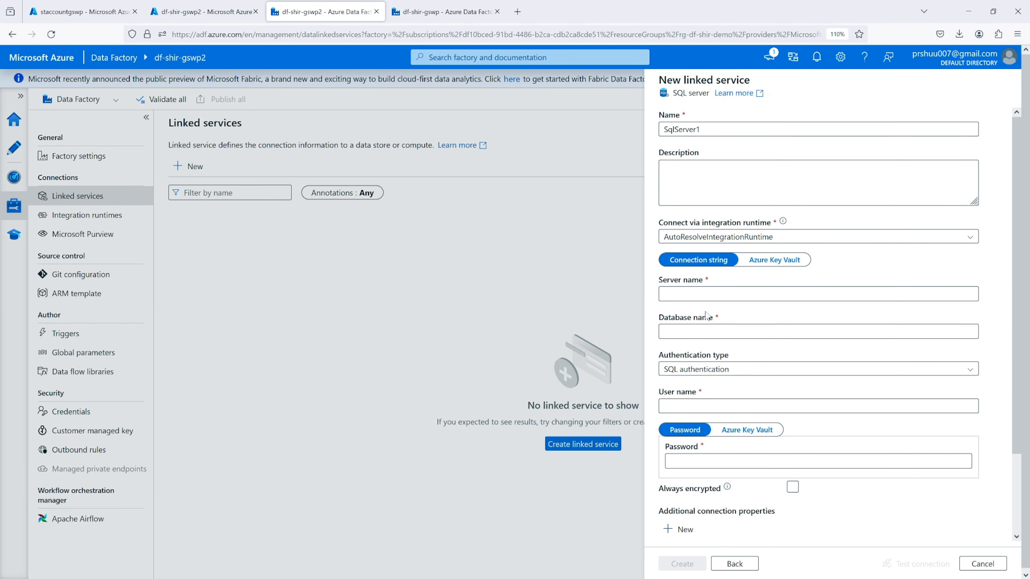
pyautogui.click(686, 240)
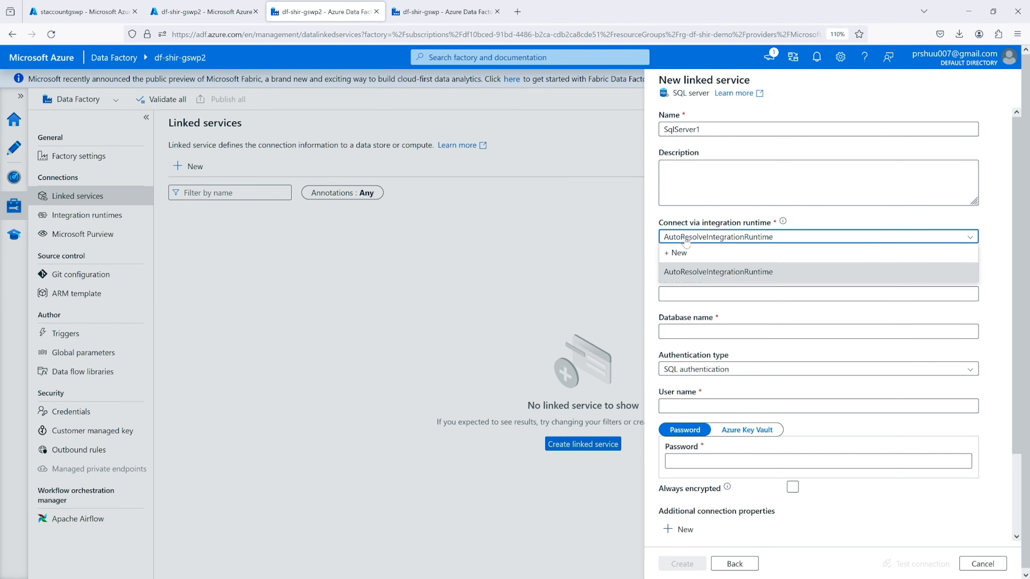
pyautogui.click(684, 252)
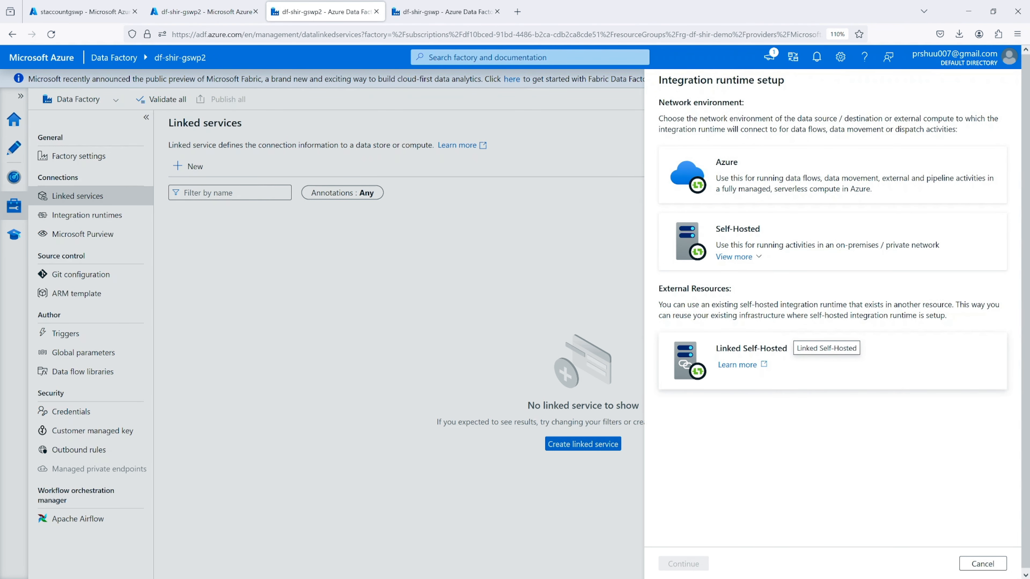
pyautogui.click(751, 348)
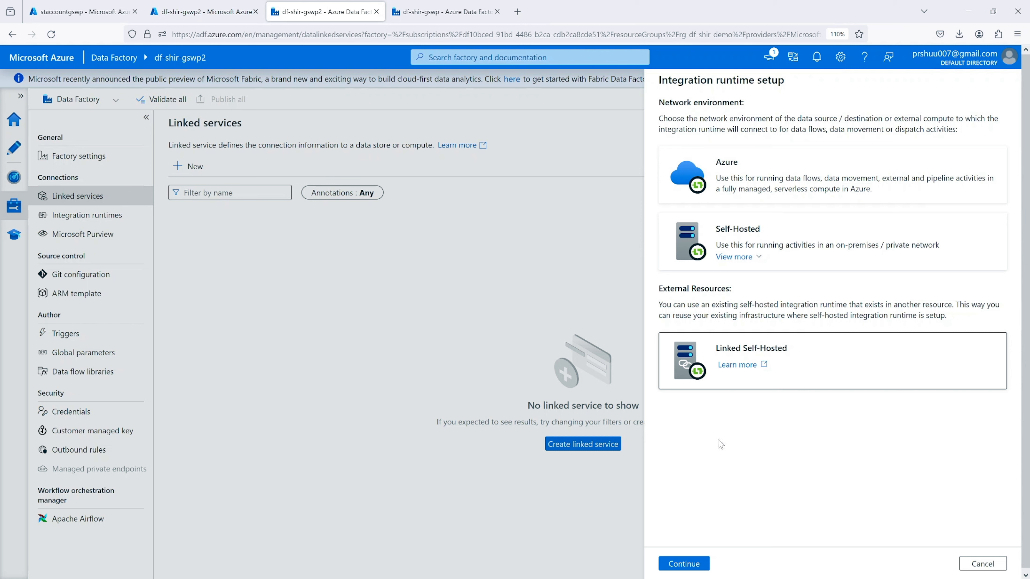
pyautogui.click(694, 563)
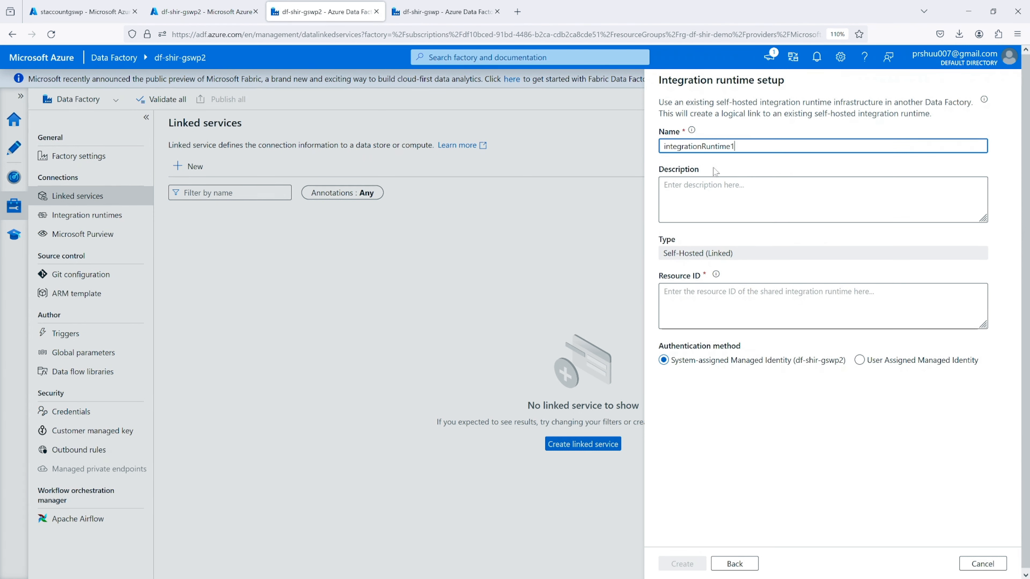
# Copy the resource ID of onpremsie-IR from its sharing settings in data factory df-shir-gswp
pyautogui.click(807, 305)
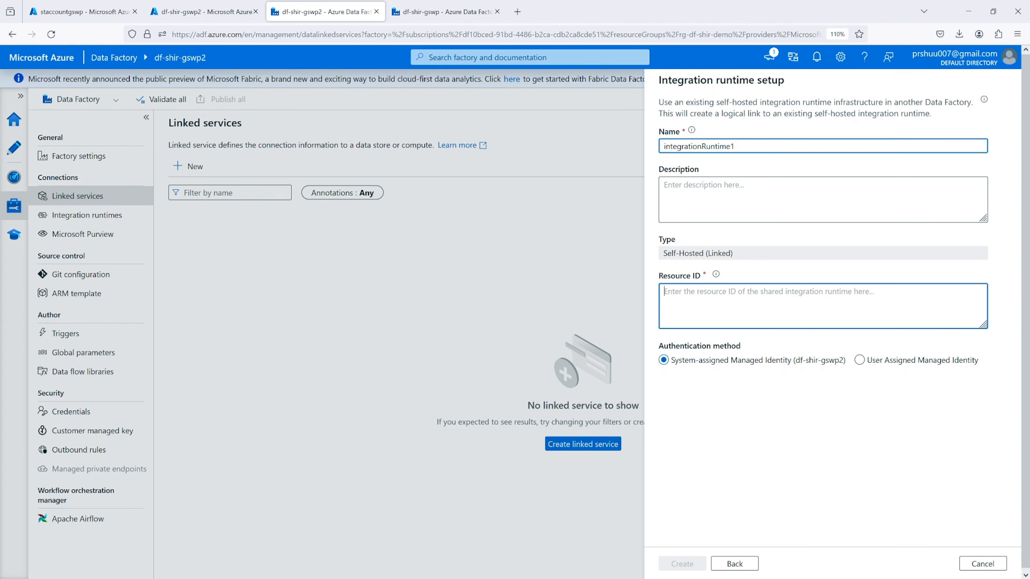
pyautogui.click(454, 20)
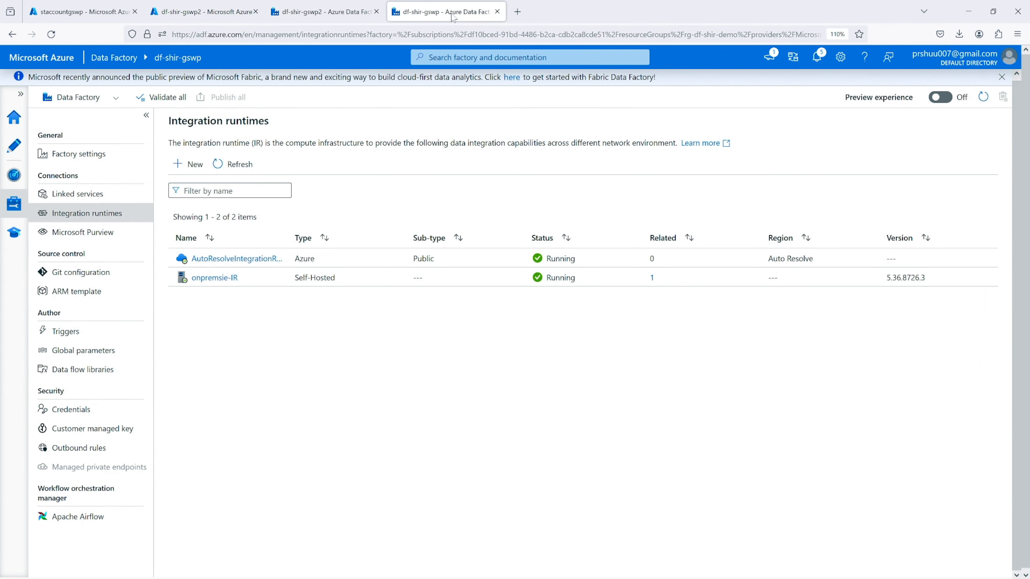
pyautogui.click(209, 278)
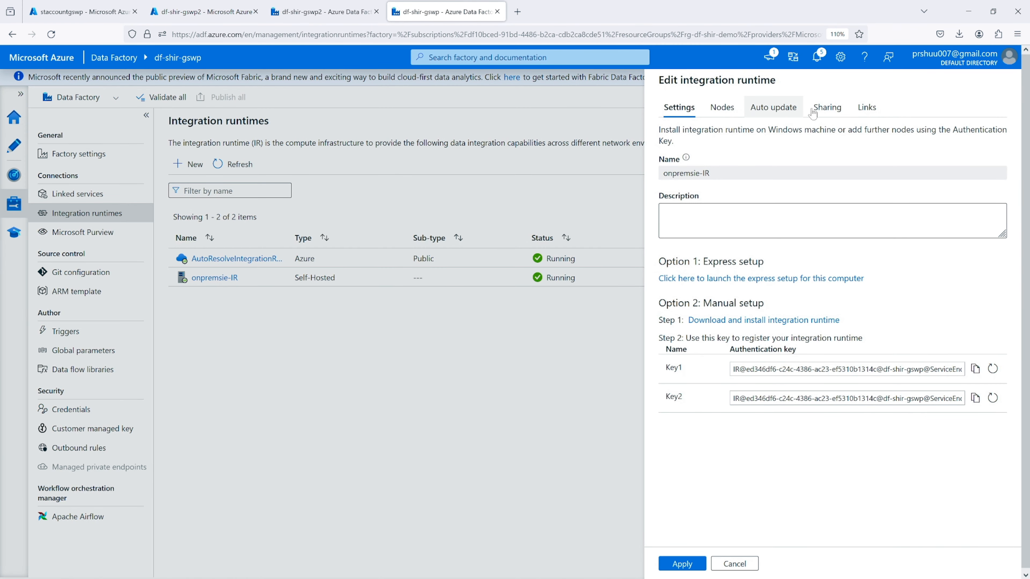
pyautogui.click(823, 107)
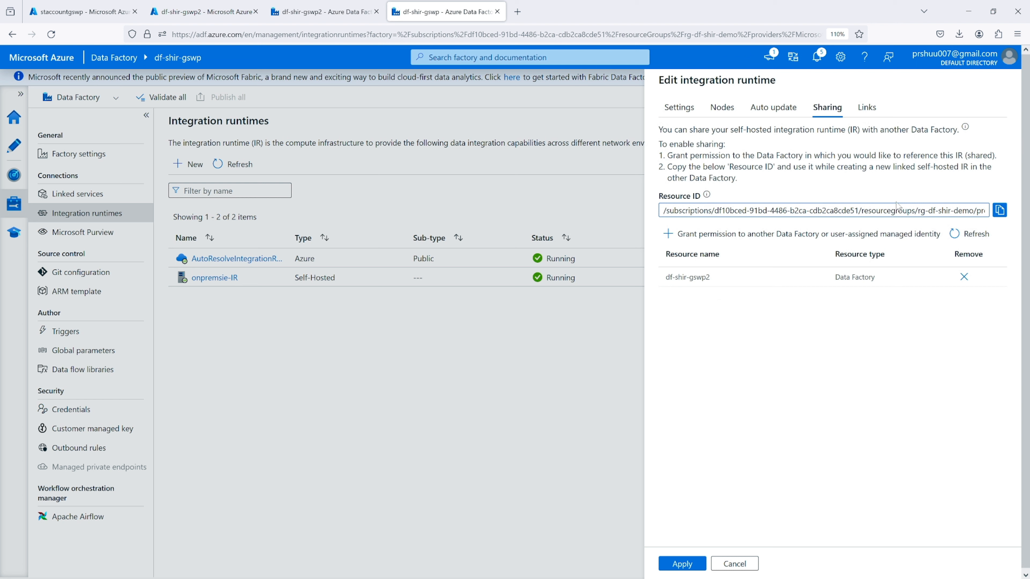
pyautogui.click(1000, 210)
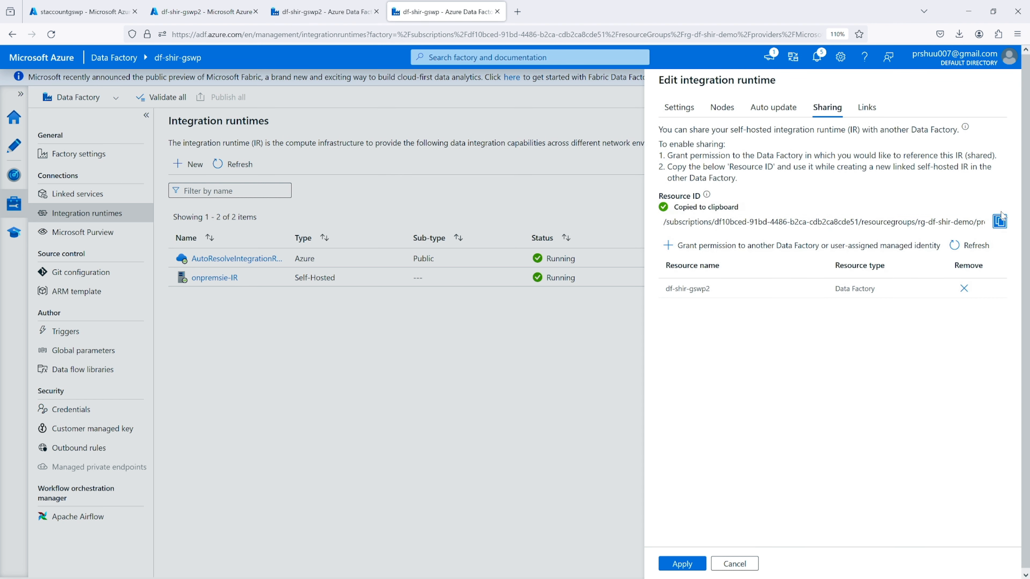
# Paste the copied resource ID of onpremsie-IR into the runtime setup in df-shir-gswp2 and create the linked runtime integrationRuntime1
pyautogui.click(323, 11)
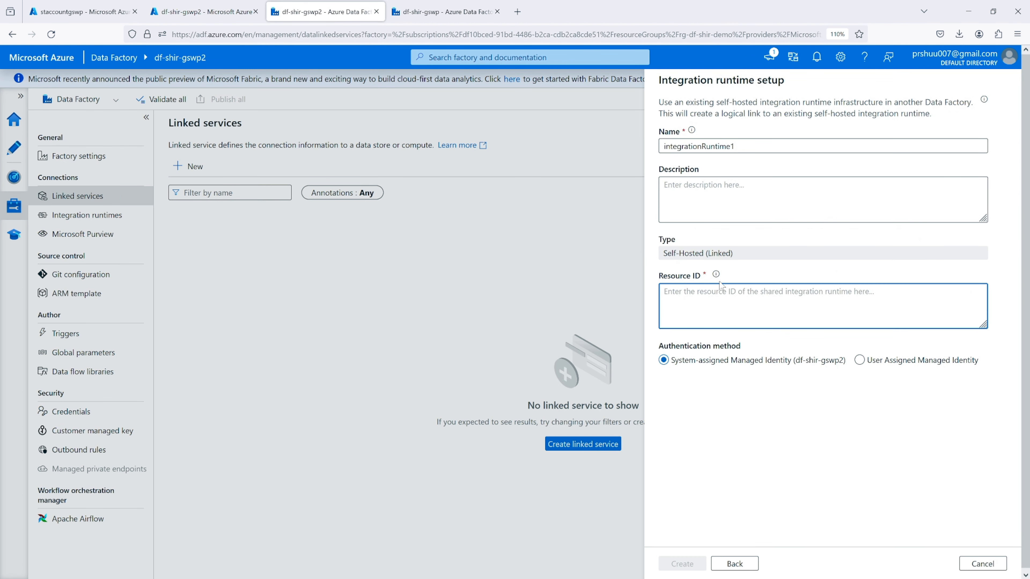
pyautogui.hotkey('ctrl', 'v')
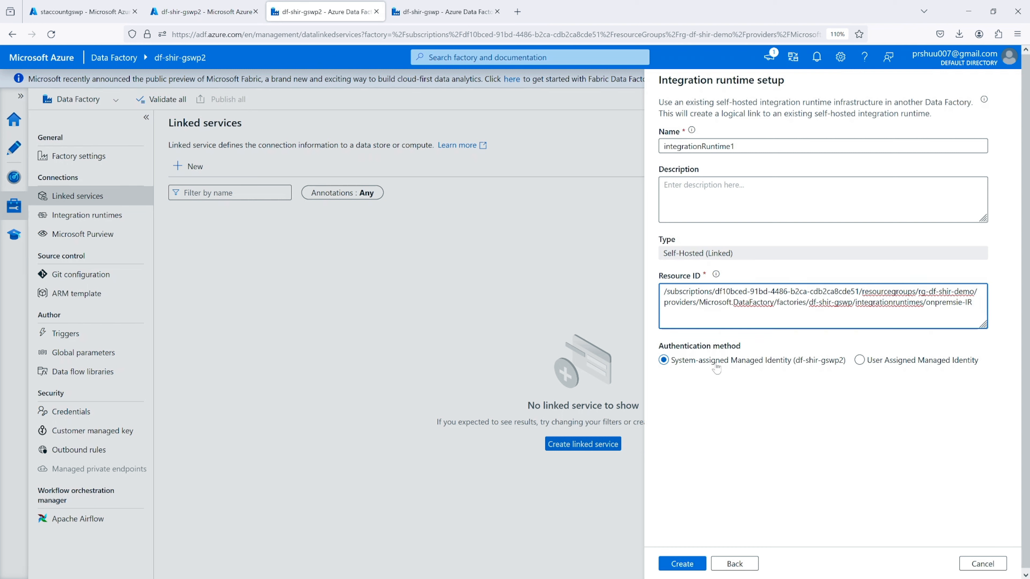
pyautogui.click(682, 564)
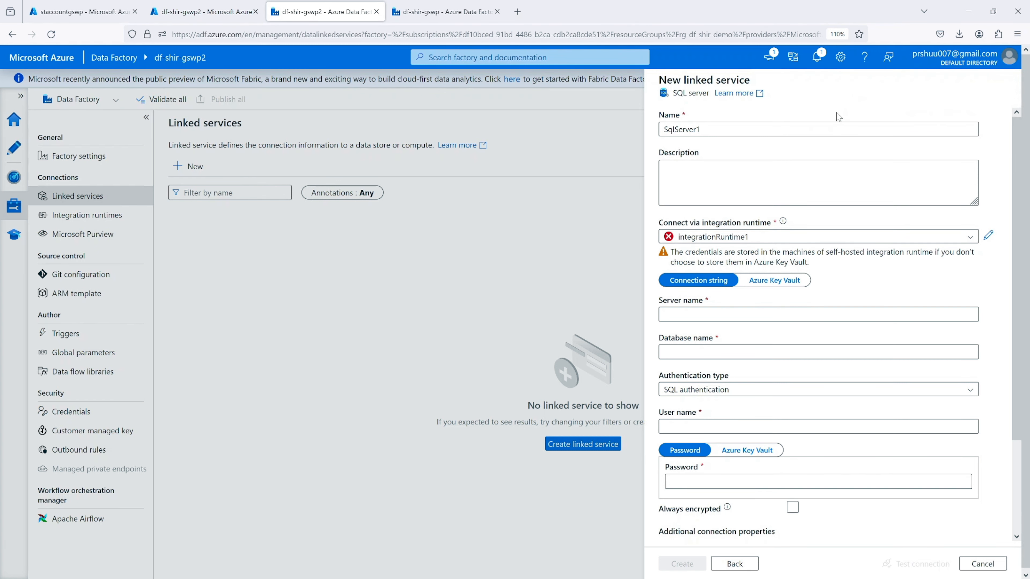
pyautogui.click(820, 58)
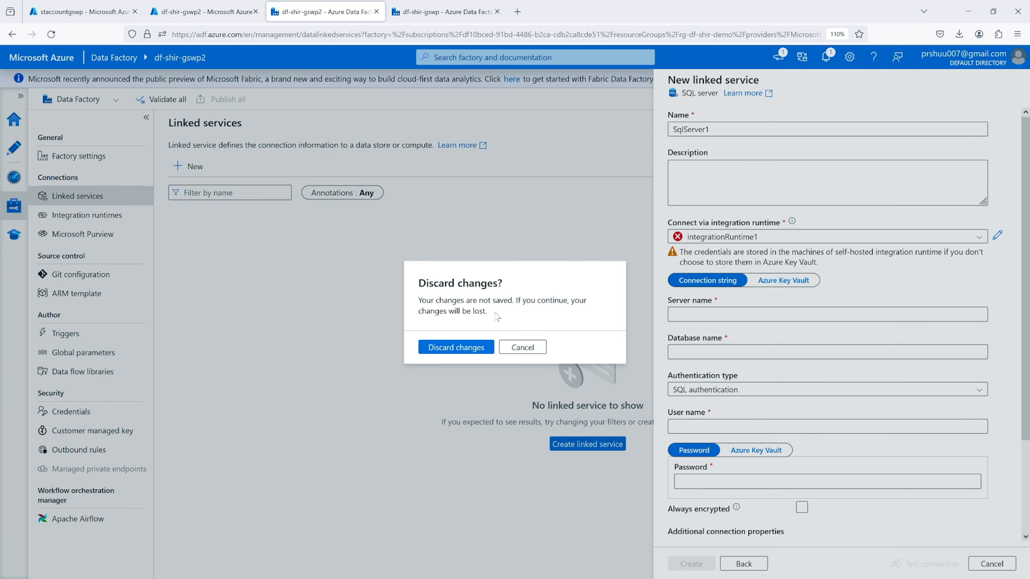
# Close the new SQL server linked service form and discard its unsaved changes
pyautogui.click(527, 349)
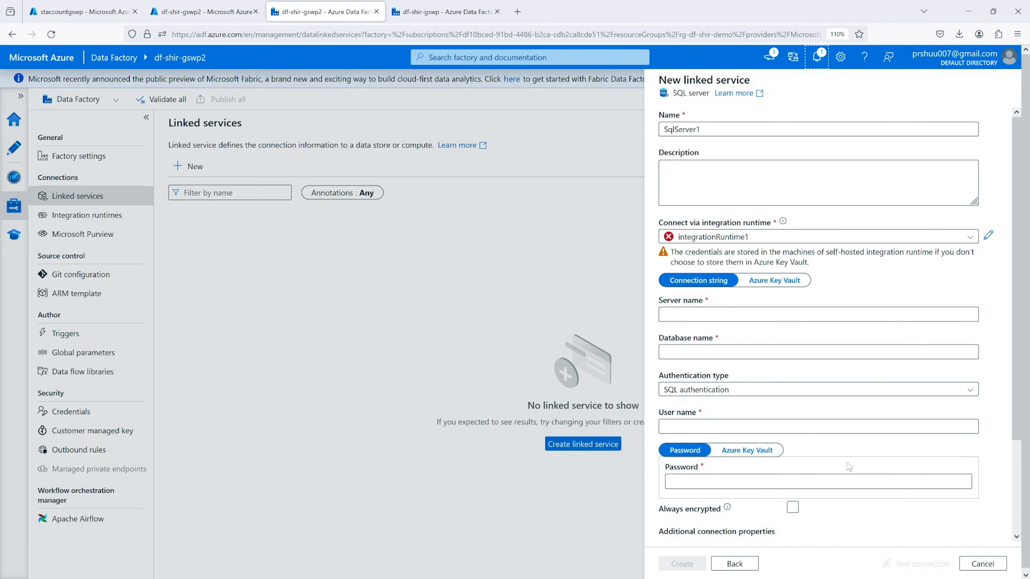
pyautogui.click(983, 563)
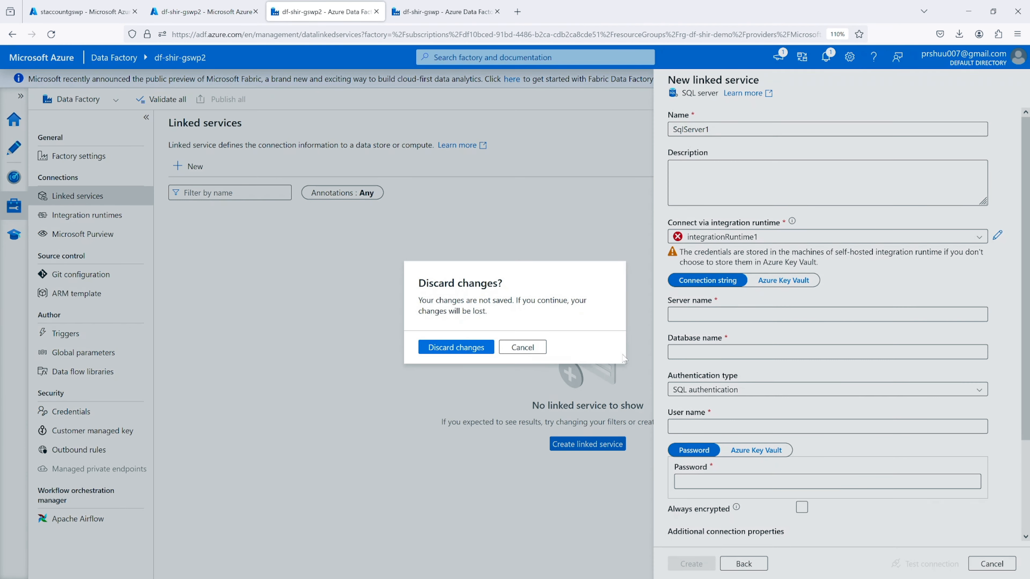
pyautogui.click(454, 352)
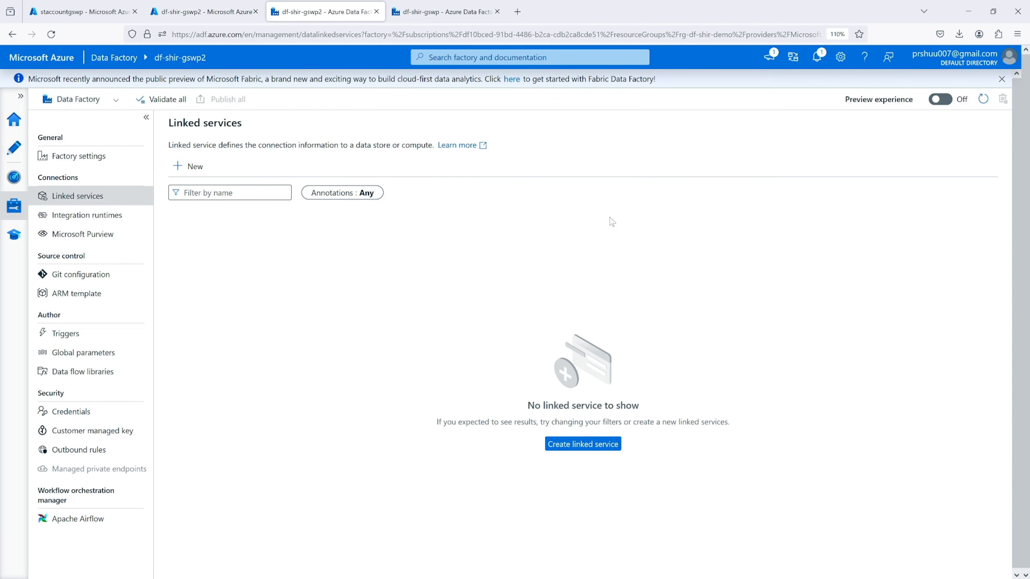
# Start a new SQL server linked service, finding the connector with "sql", and connect it via integrationRuntime1
pyautogui.click(188, 166)
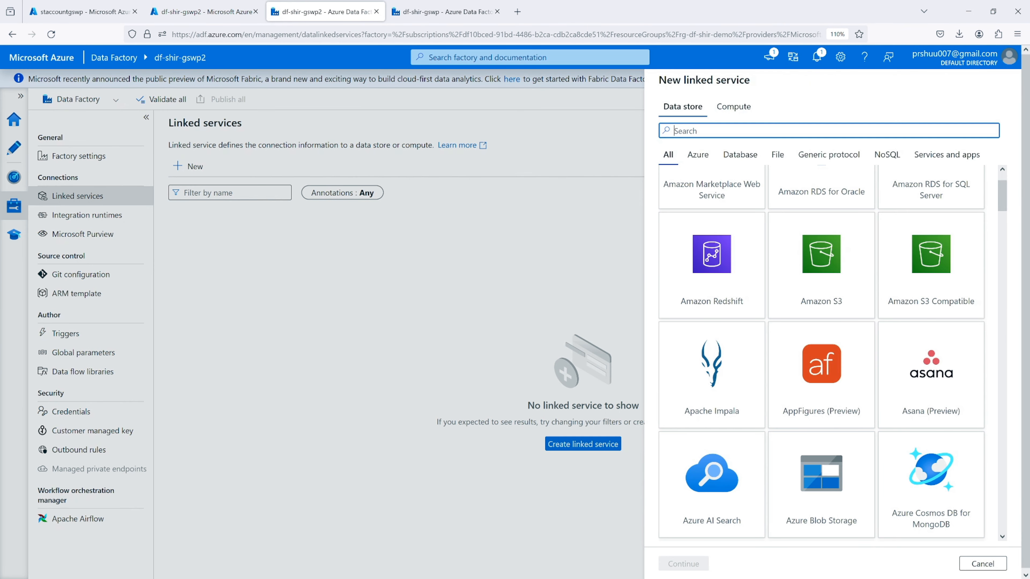
pyautogui.write('sql')
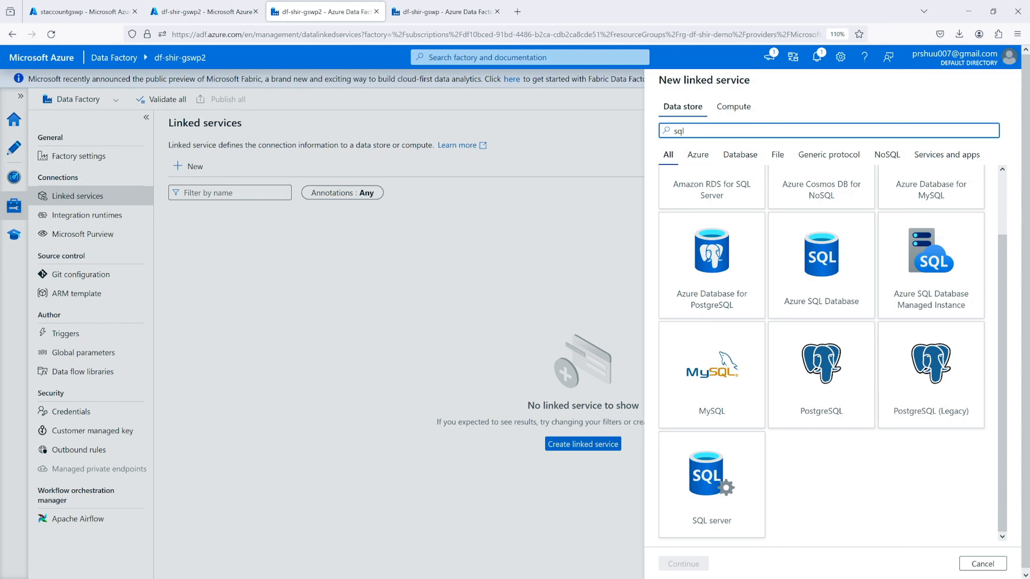
pyautogui.click(710, 485)
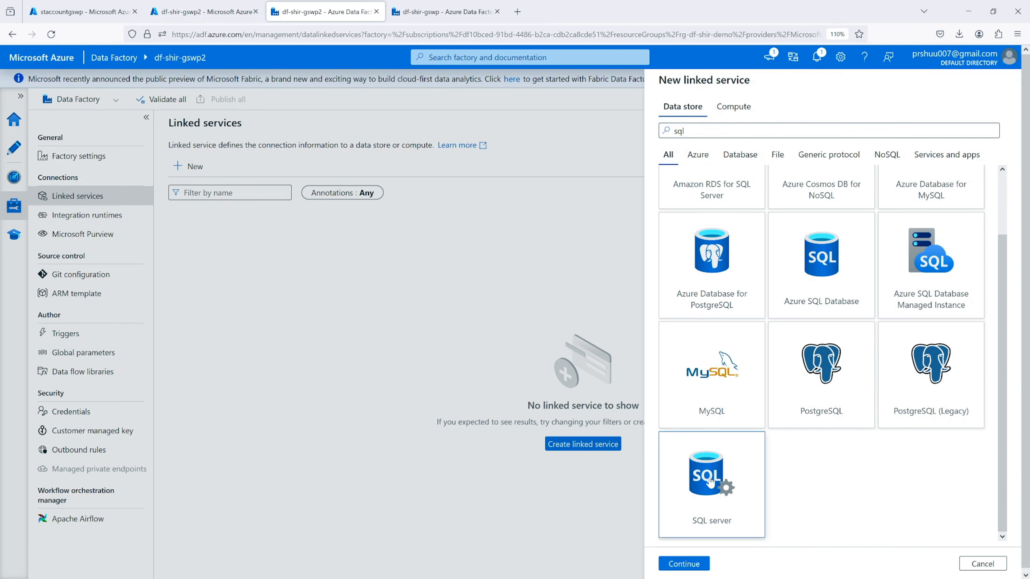
pyautogui.click(684, 564)
pyautogui.click(710, 237)
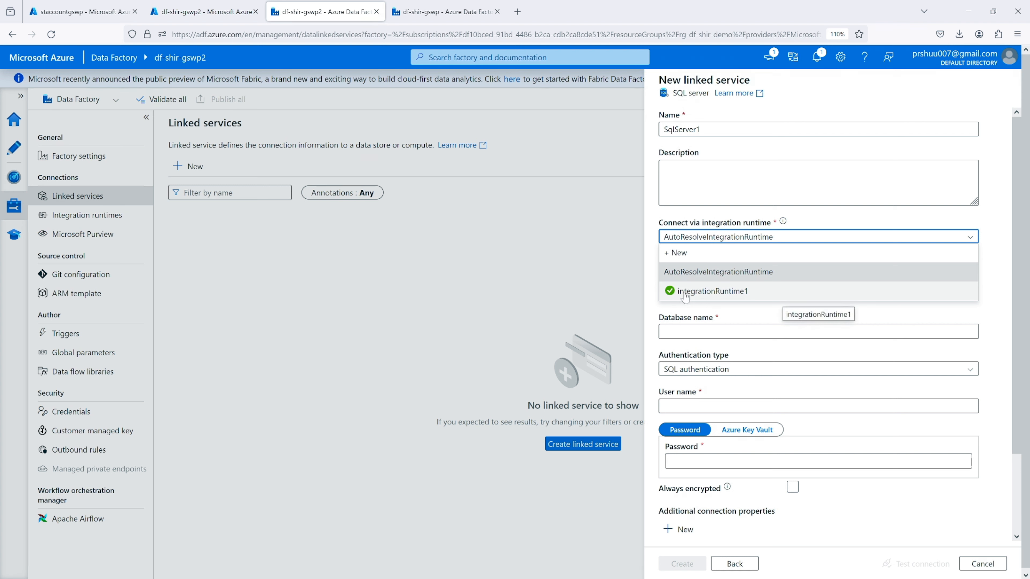
pyautogui.click(712, 291)
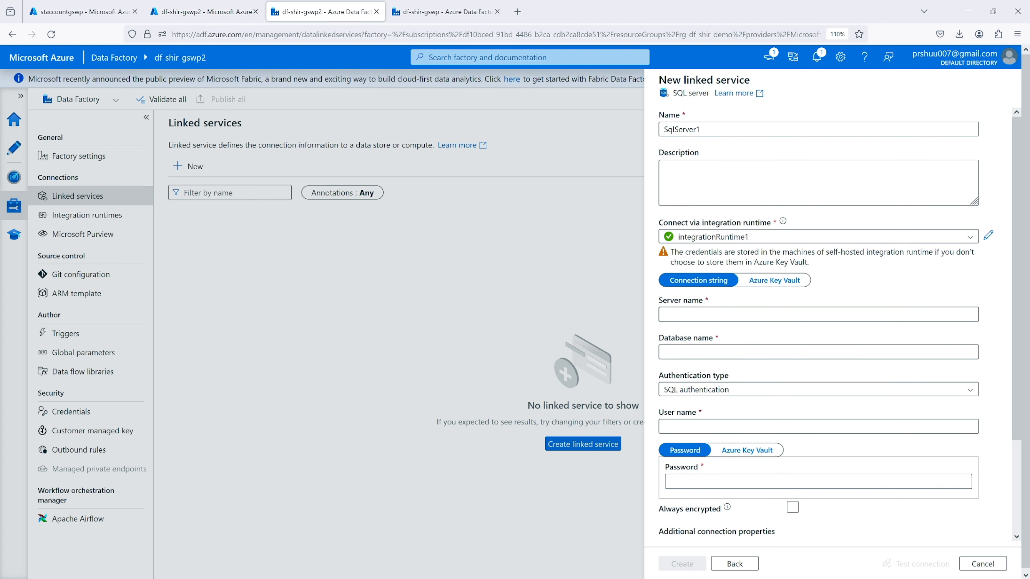
# Copy the server name from SQL Server Management Studio and set the linked service's server to DESKTOP-THN43HL and database to db01
pyautogui.click(680, 315)
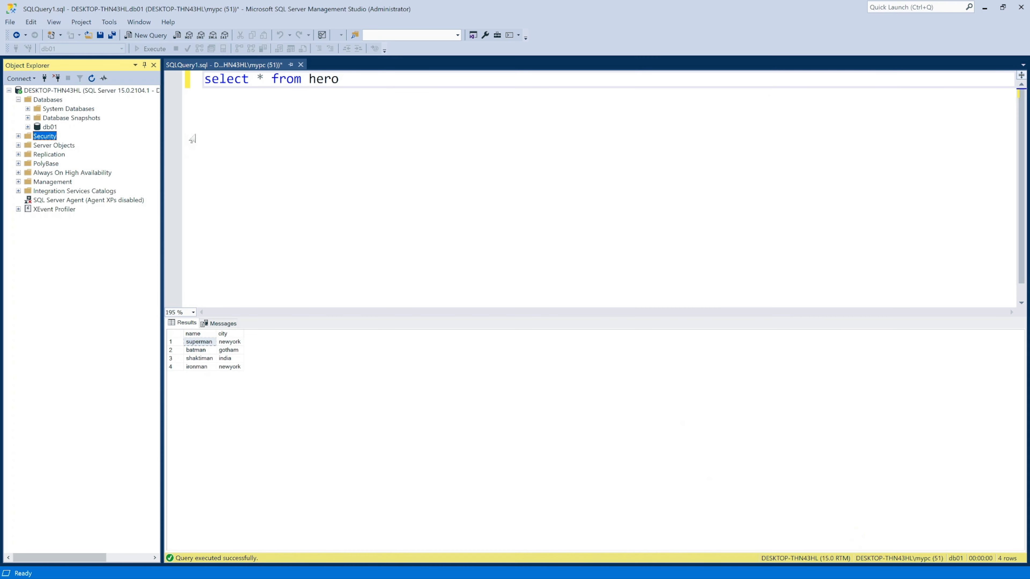
pyautogui.click(45, 77)
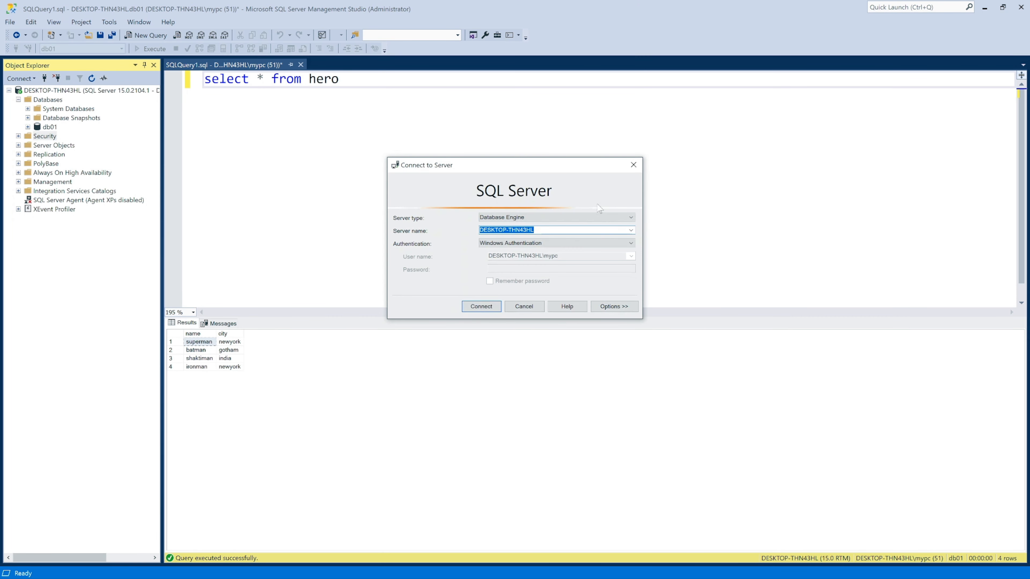
pyautogui.click(524, 307)
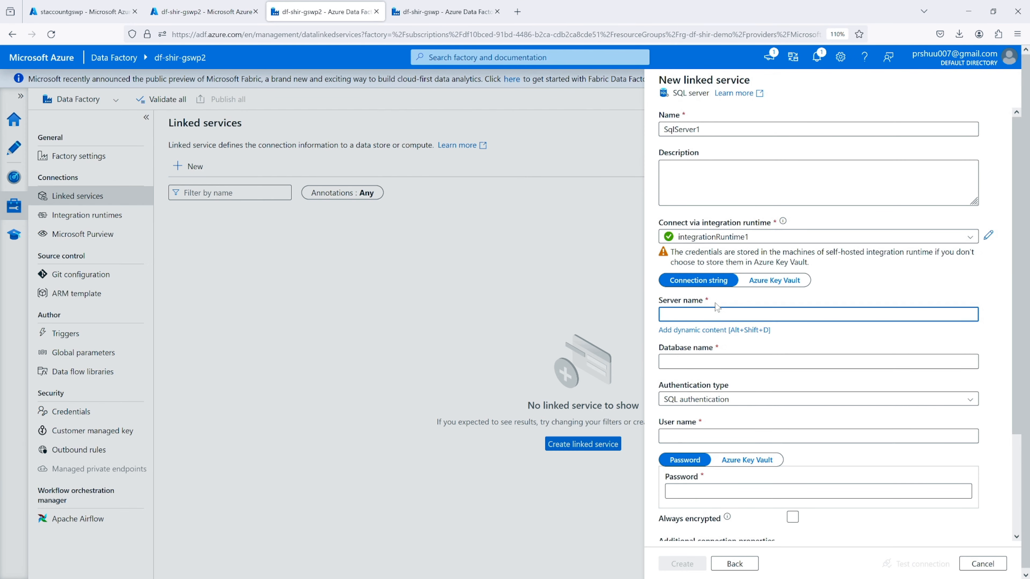
pyautogui.hotkey('ctrl', 'v')
pyautogui.click(685, 362)
pyautogui.write('db01')
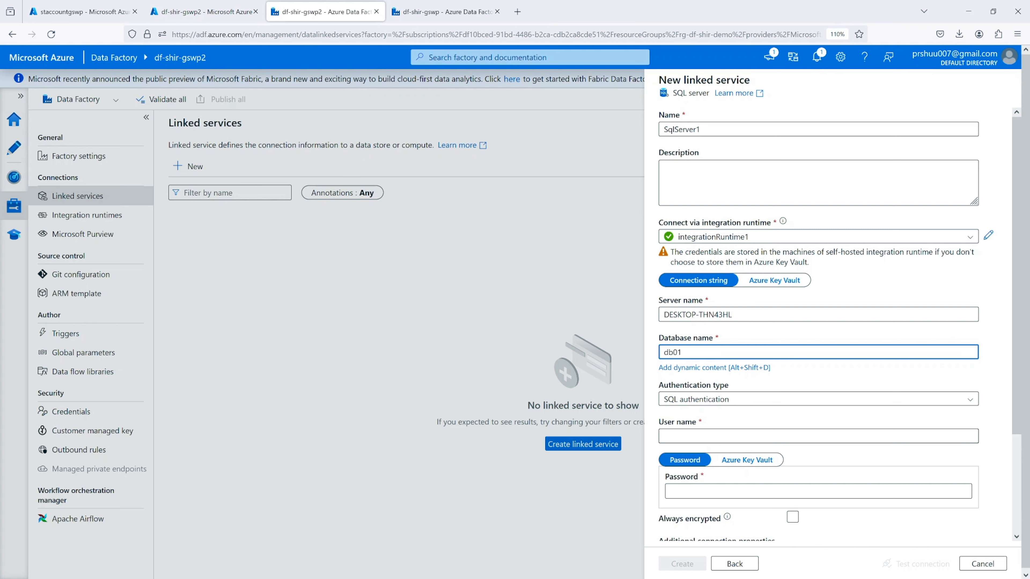
# Enter user name sqladmin and the account password for SQL authentication, and test the linked service's connection
pyautogui.click(675, 440)
pyautogui.write('sqladmin')
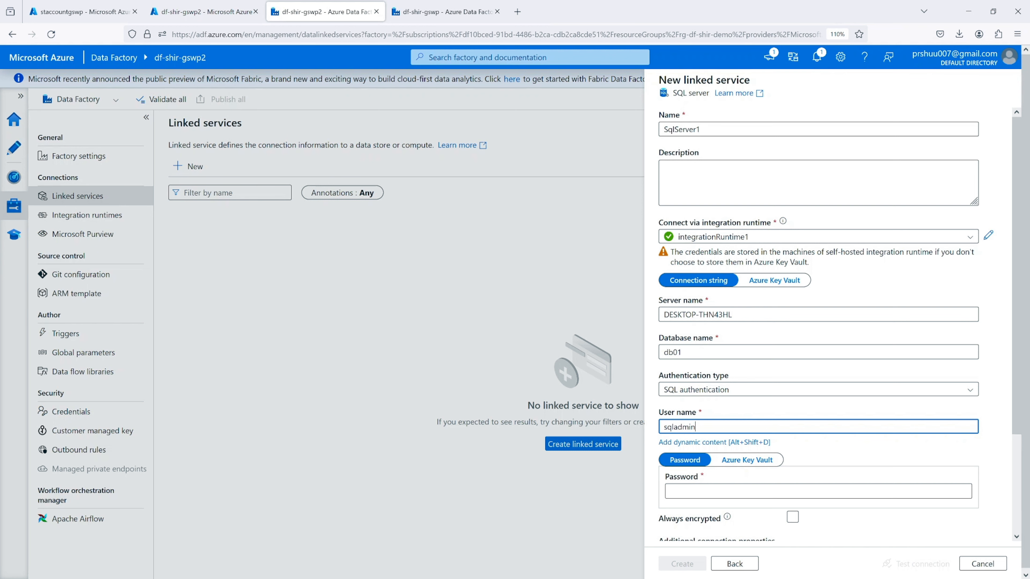
pyautogui.scroll(-3, 705, 429)
pyautogui.click(696, 370)
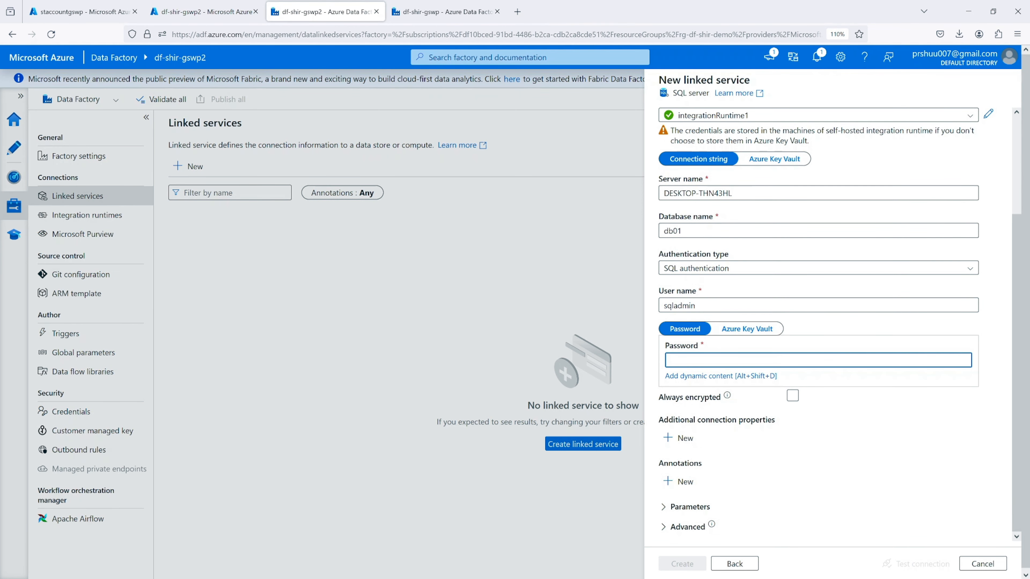
pyautogui.write('•••••••••••')
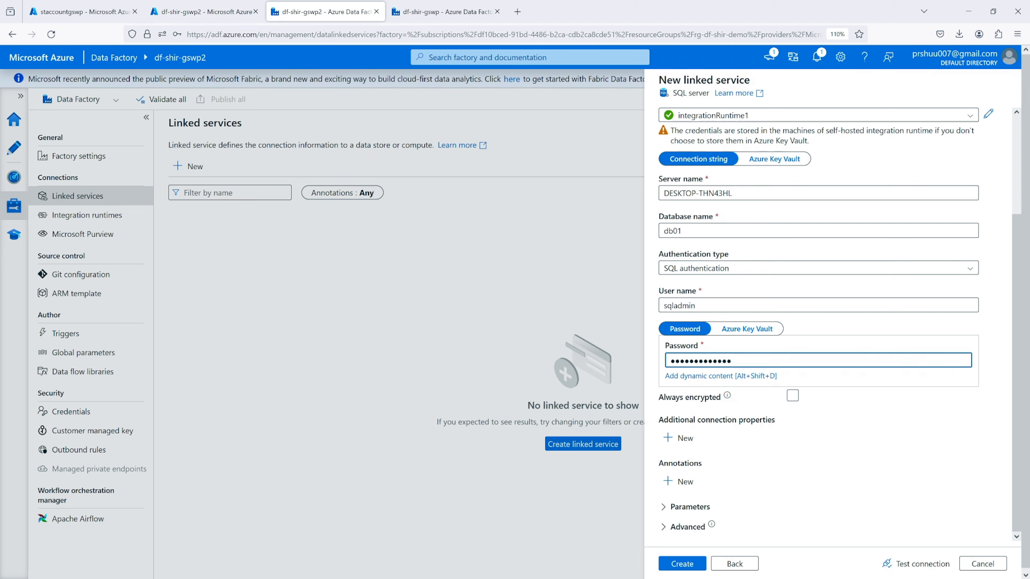
pyautogui.click(922, 565)
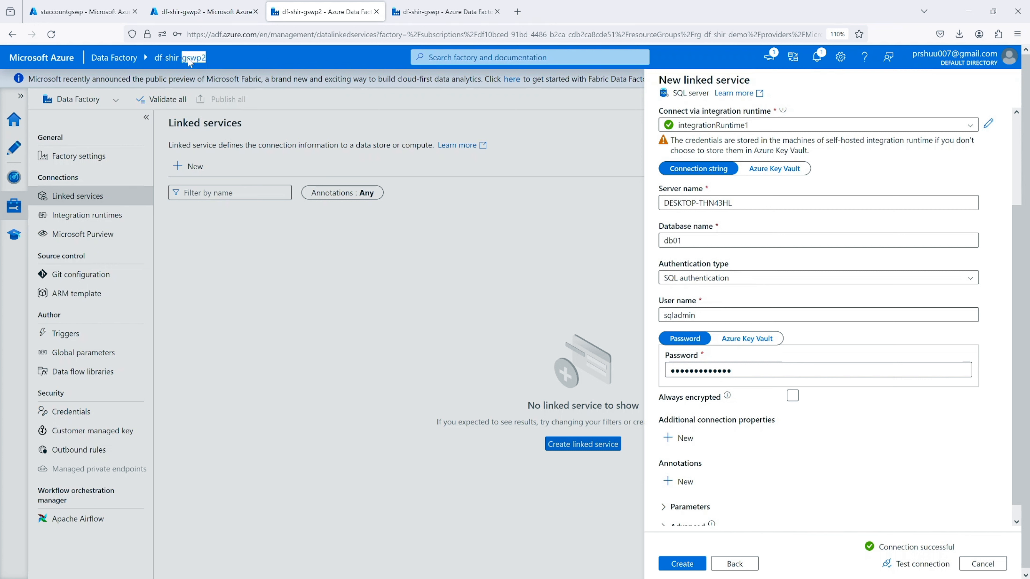
pyautogui.tripleClick(203, 58)
pyautogui.scroll(1, 774, 285)
pyautogui.scroll(3, 774, 285)
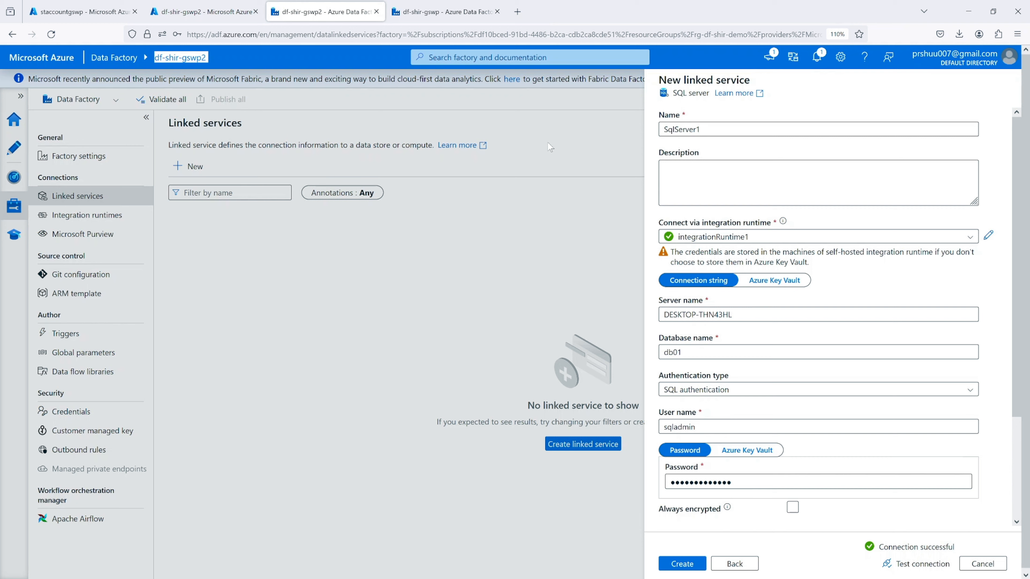
pyautogui.scroll(-3, 820, 397)
pyautogui.scroll(3, 795, 402)
# Check the linked runtimes of onpremsie-IR in data factory df-shir-gswp, closing and reopening its settings to recheck
pyautogui.click(443, 11)
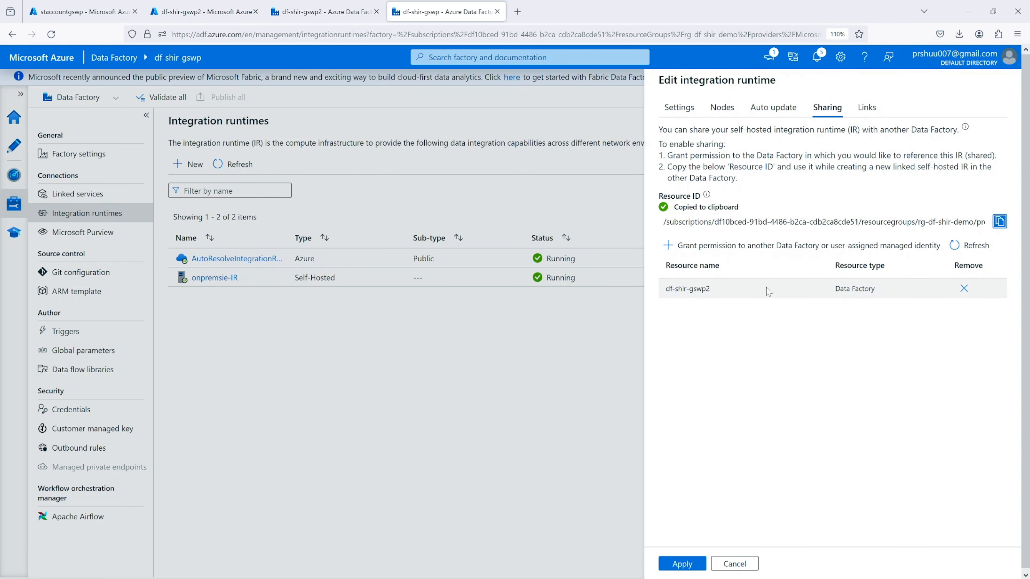
pyautogui.click(868, 111)
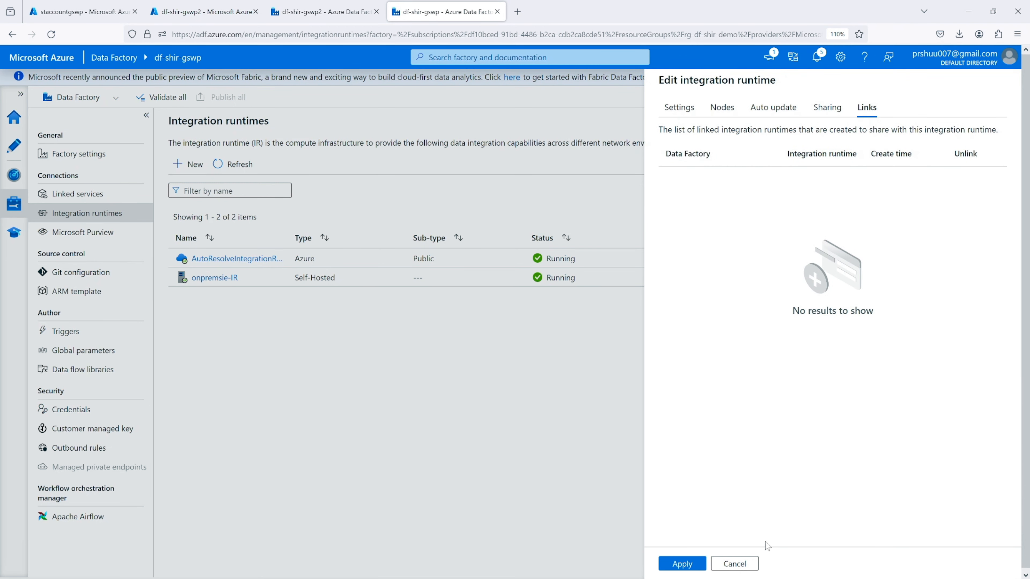
pyautogui.click(744, 568)
pyautogui.click(207, 278)
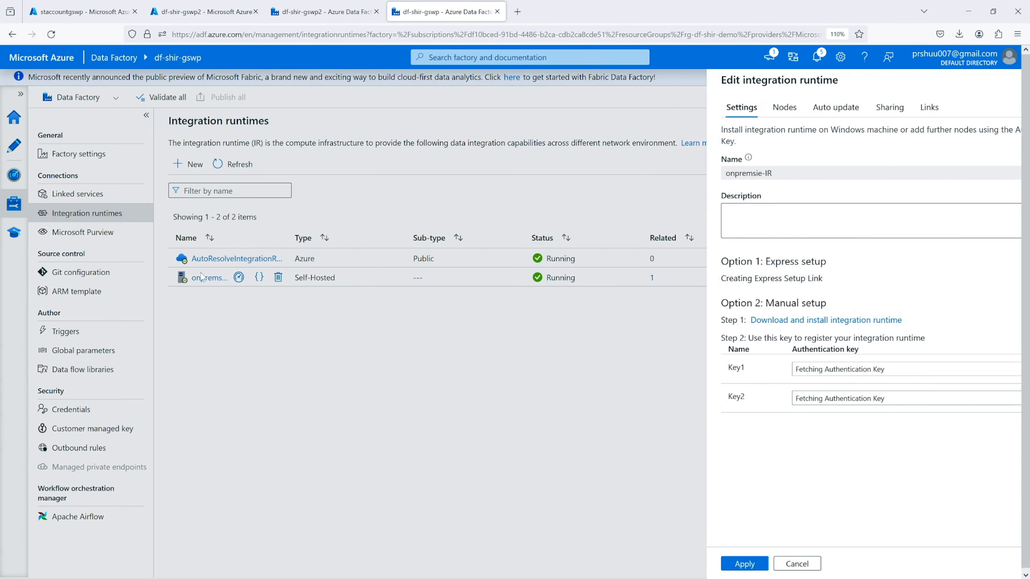
pyautogui.click(862, 113)
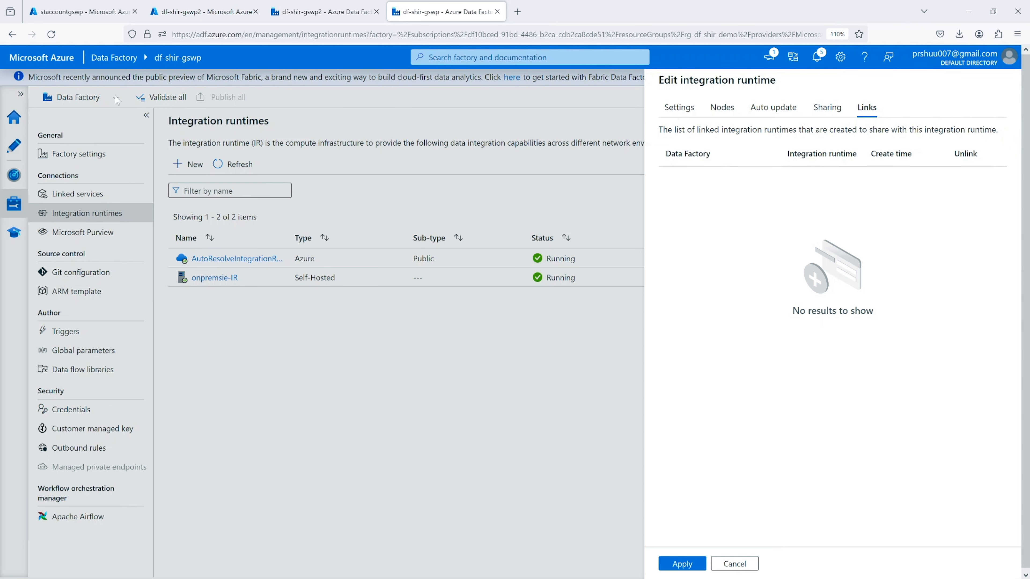
# Reload the df-shir-gswp integration runtimes page and examine which data factories link to onpremsie-IR
pyautogui.click(52, 35)
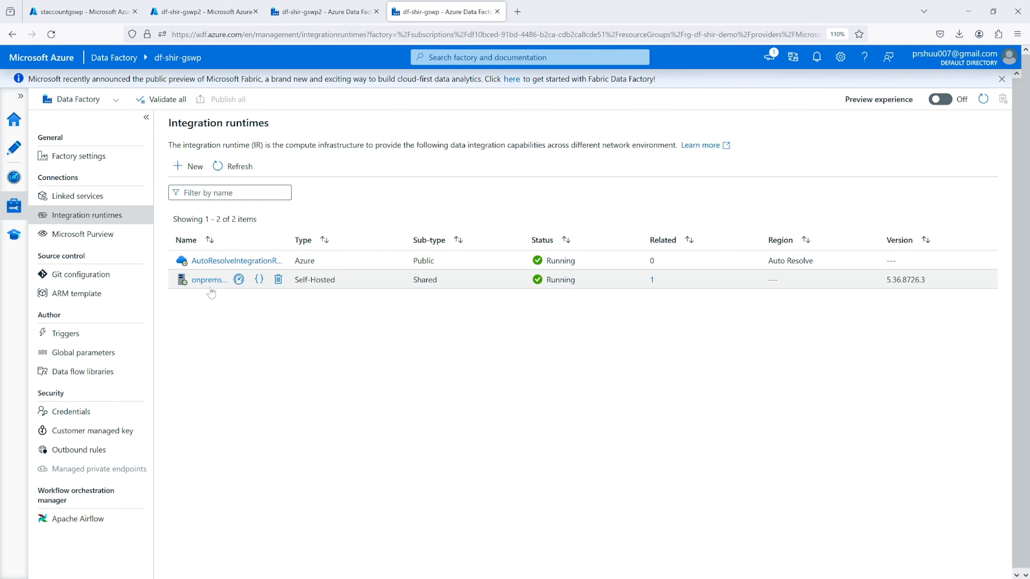
pyautogui.click(207, 280)
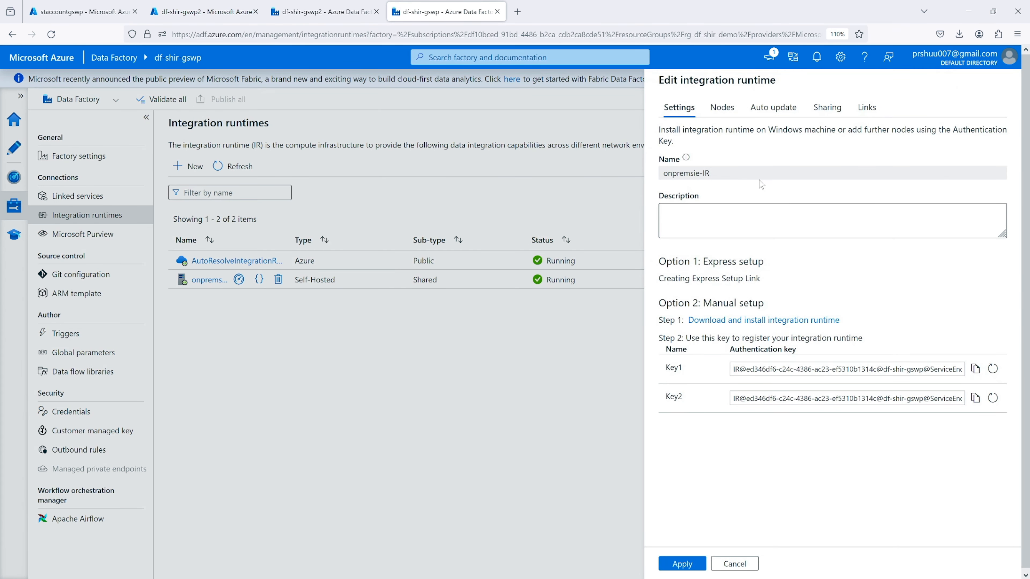
pyautogui.click(866, 108)
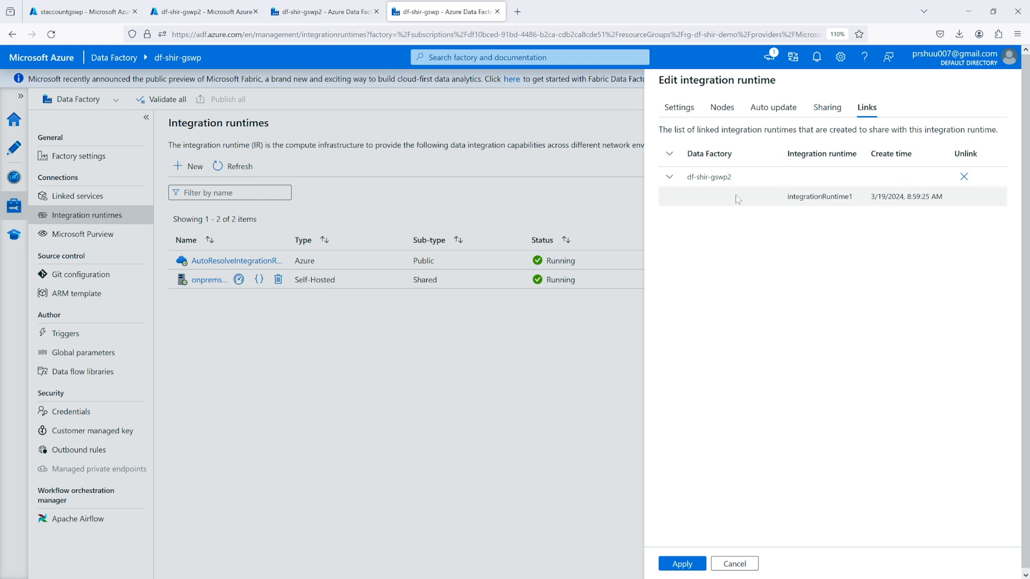
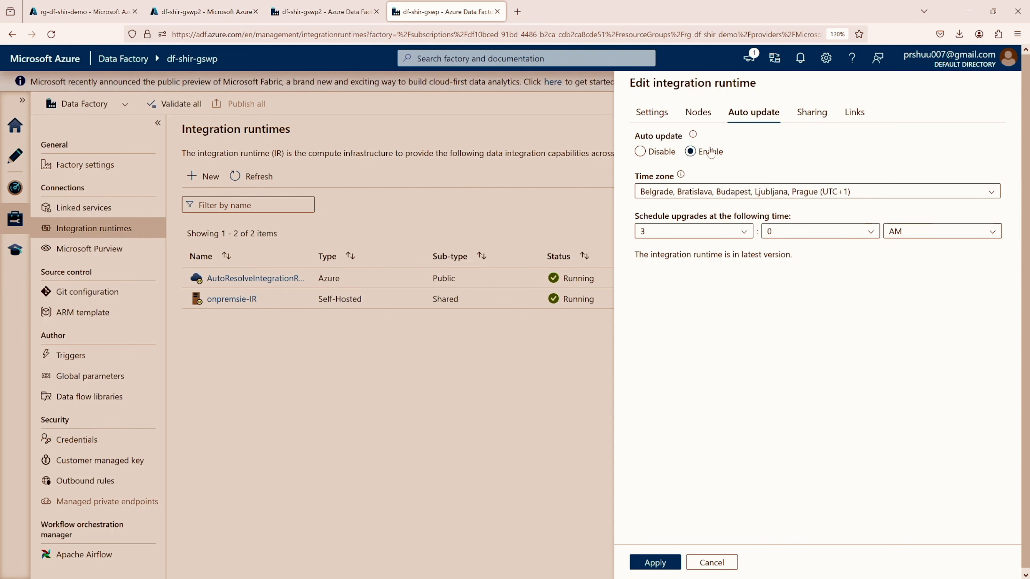
# Check onpremsie-IR's node list in Data Factory and its update status and version in Microsoft Integration Runtime Configuration Manager
pyautogui.click(700, 118)
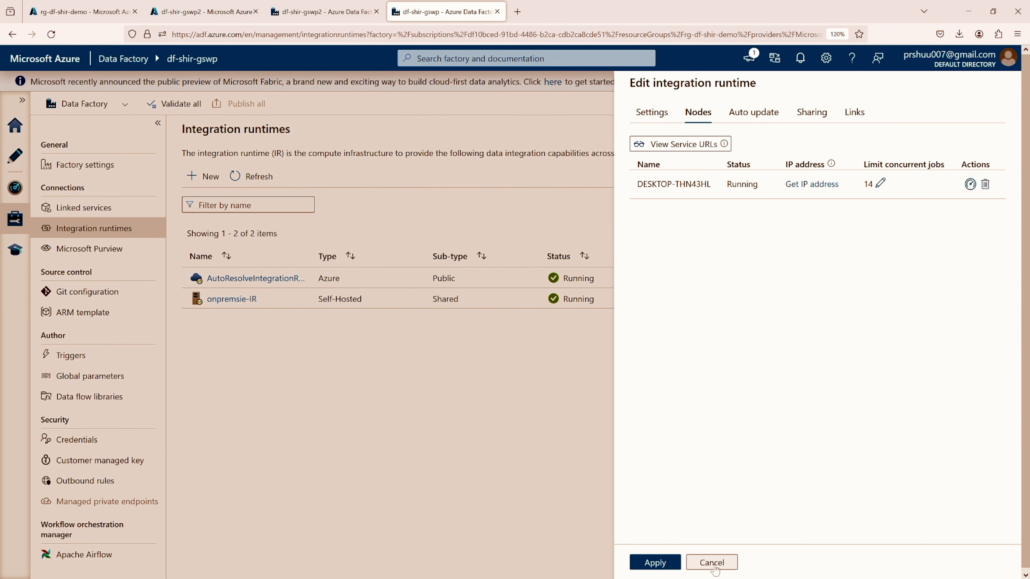
pyautogui.click(723, 562)
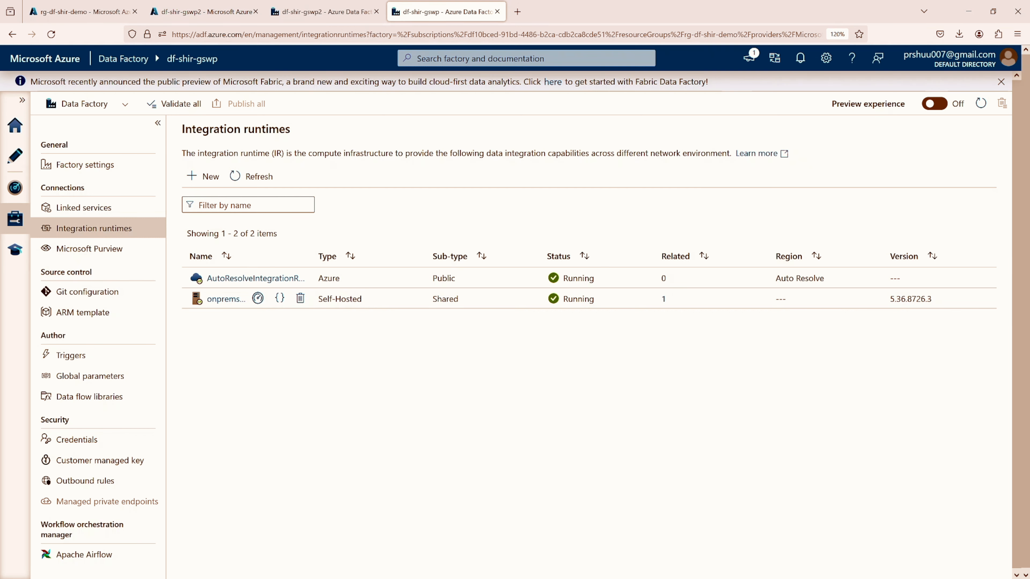
pyautogui.moveTo(0, 159); pyautogui.dragTo(599, 180)
pyautogui.click(457, 198)
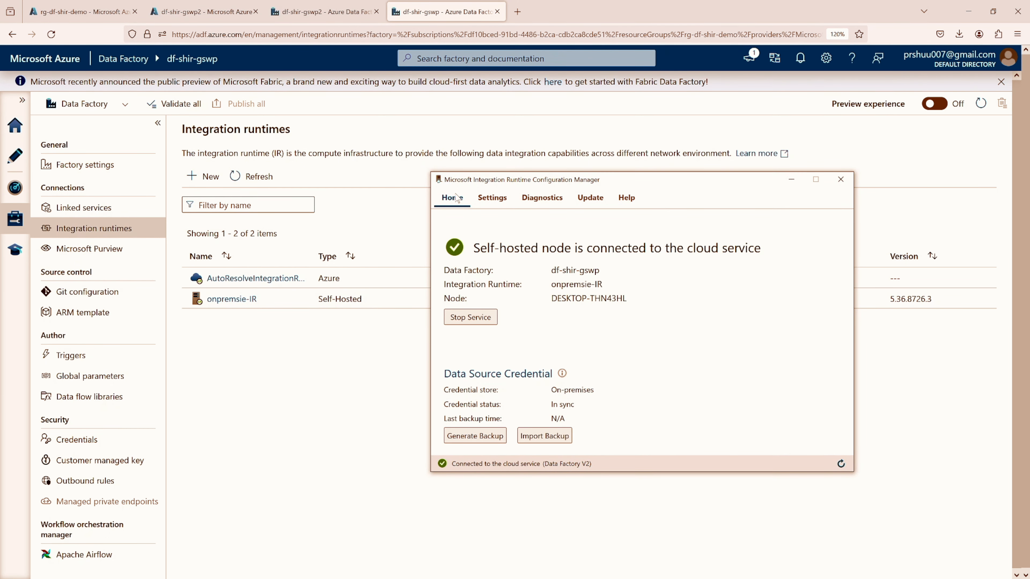
pyautogui.click(601, 204)
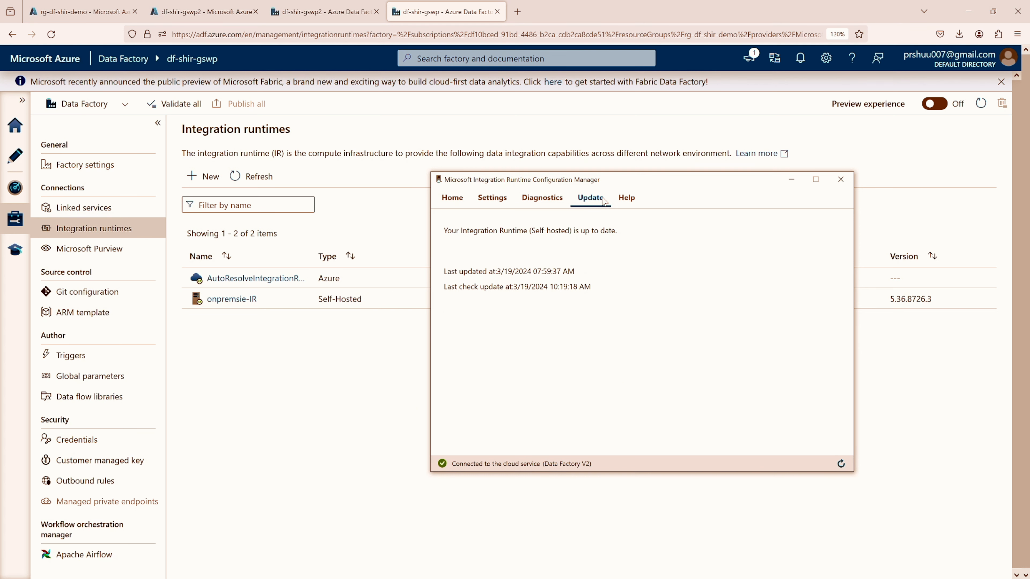
pyautogui.click(631, 200)
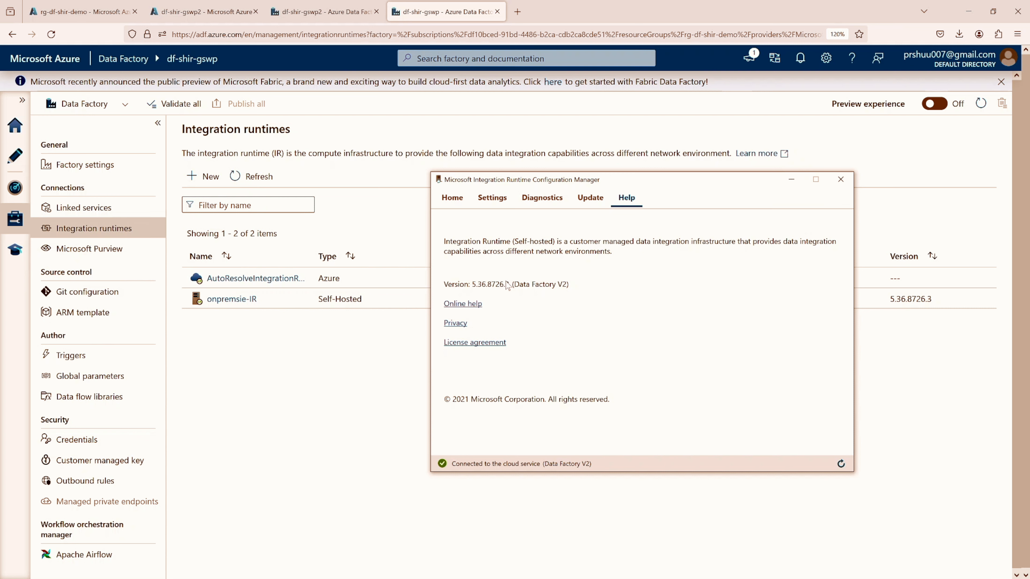
pyautogui.click(590, 200)
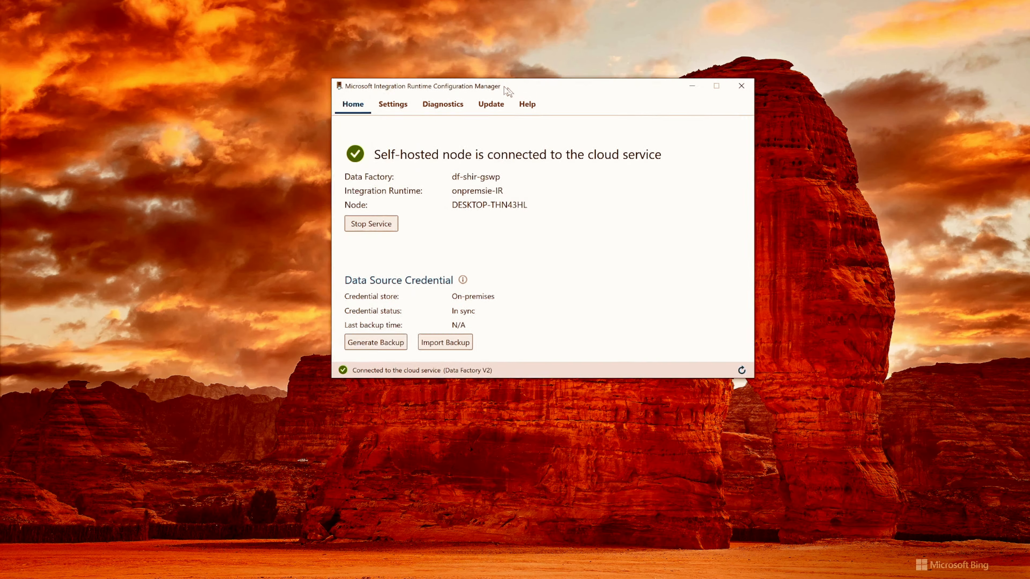
# Run the diagnostic tool's problem troubleshooting for the self-hosted node and view the generated diagnostic report
pyautogui.moveTo(506, 90); pyautogui.dragTo(499, 84)
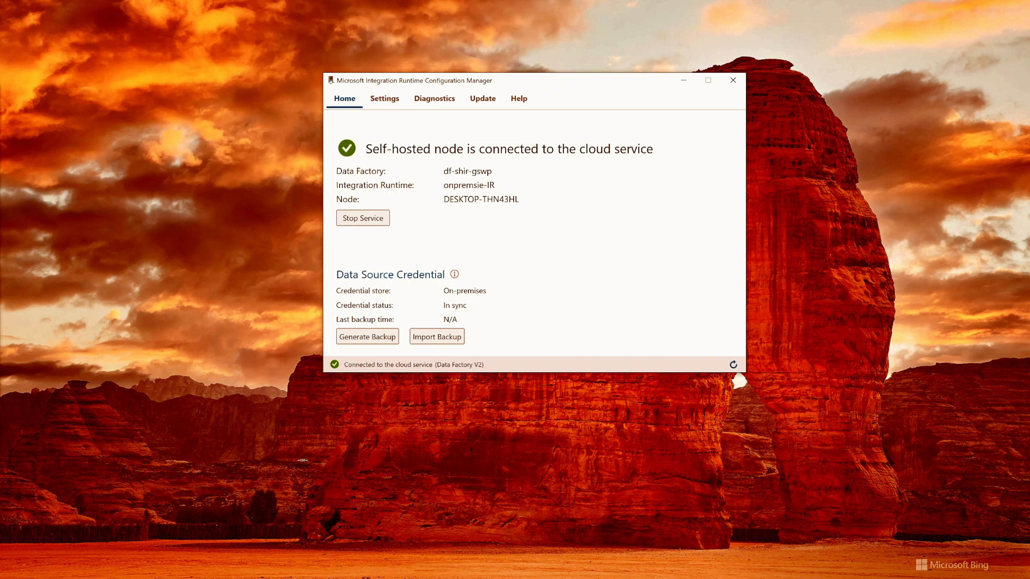
pyautogui.click(435, 103)
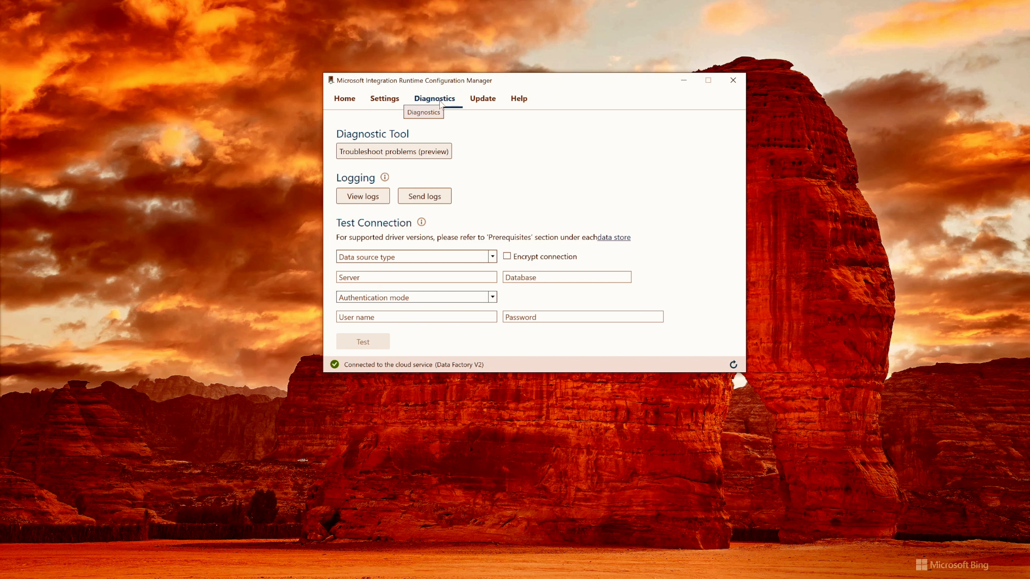
pyautogui.click(400, 153)
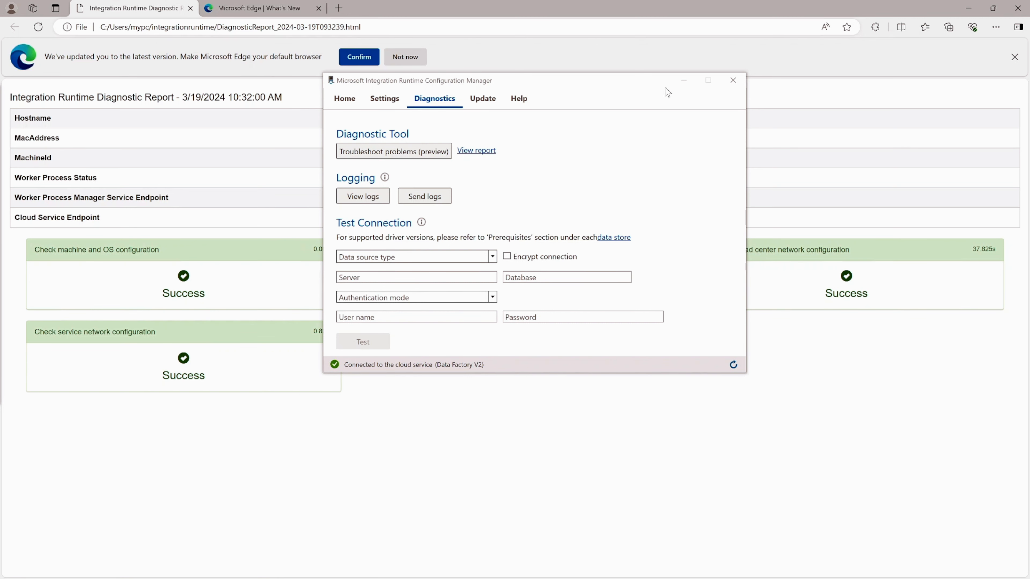
pyautogui.click(684, 80)
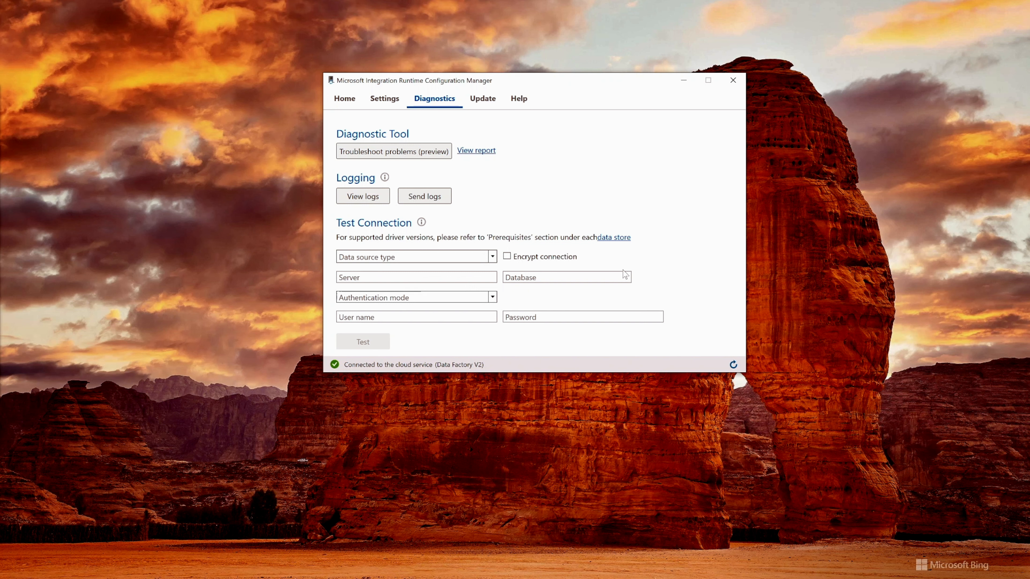
# Inspect the self-hosted node's remote access setting and HTTP proxy options, leaving the proxy configuration as is
pyautogui.click(387, 102)
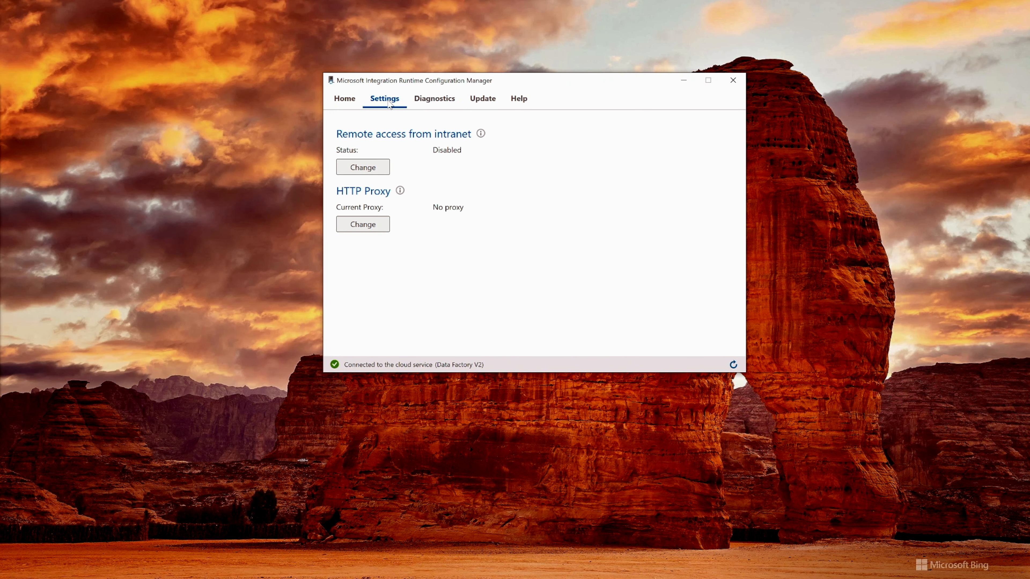
pyautogui.click(363, 224)
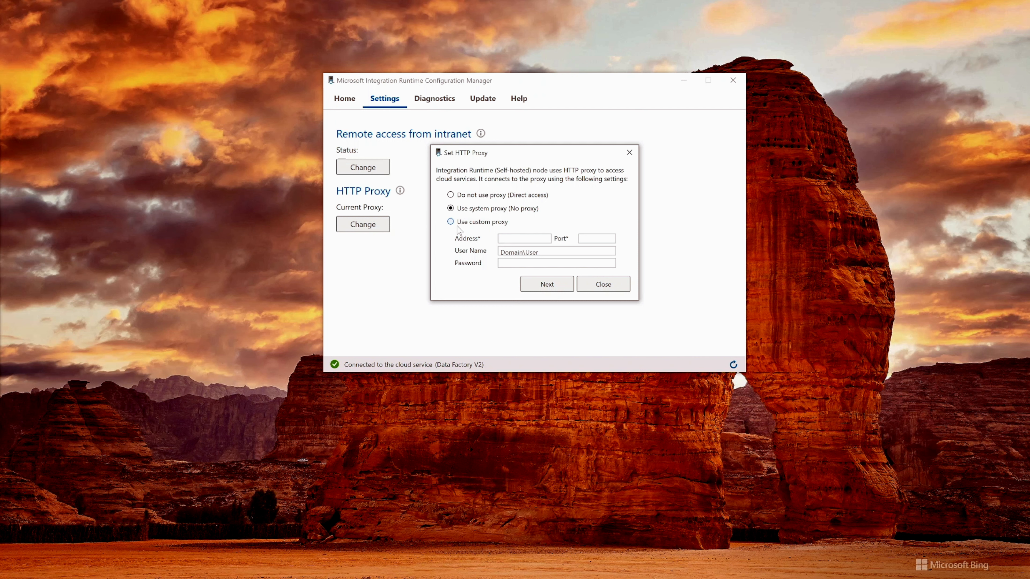
pyautogui.click(594, 284)
# View the node's logs in Event Viewer, widen the log tree in a maximized window, and display the Integration Runtime log
pyautogui.click(434, 104)
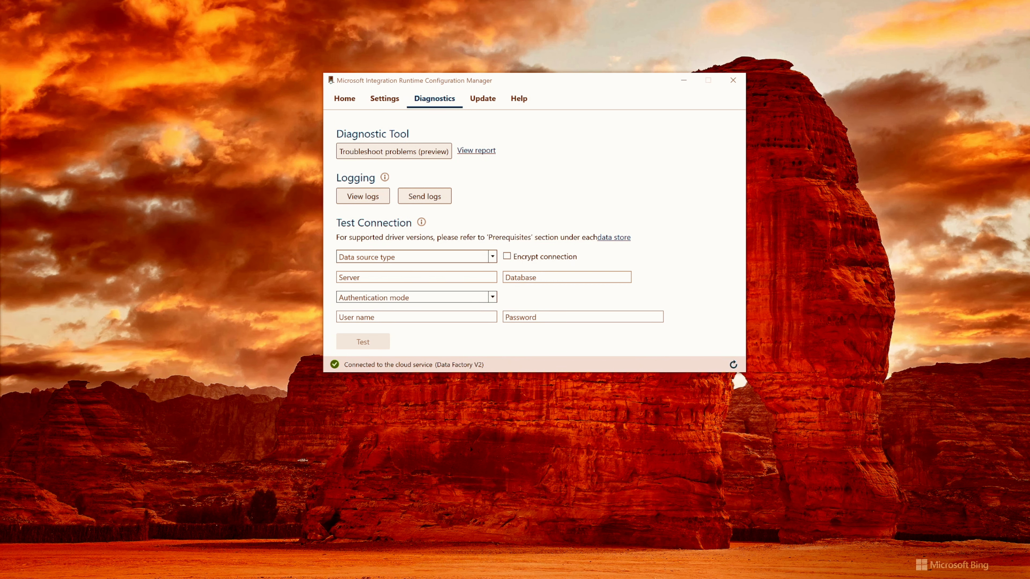
pyautogui.moveTo(0, 199); pyautogui.dragTo(598, 122)
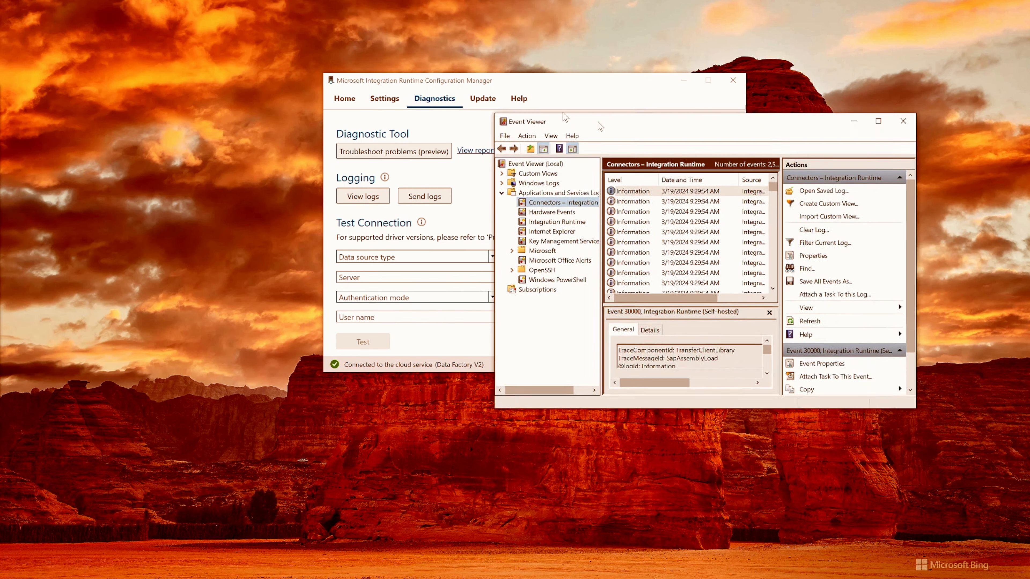
pyautogui.doubleClick(600, 127)
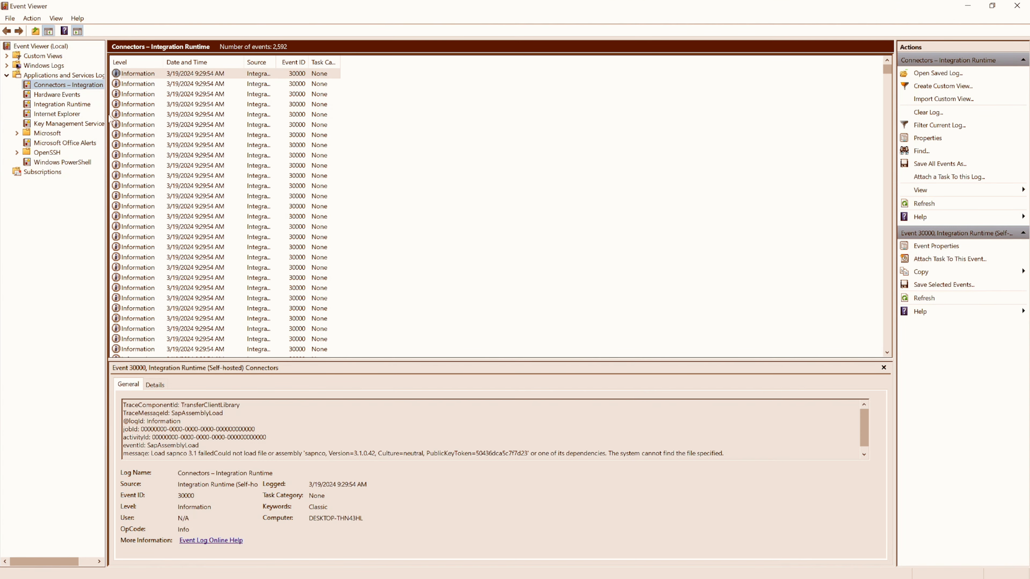
pyautogui.moveTo(106, 115); pyautogui.dragTo(204, 118)
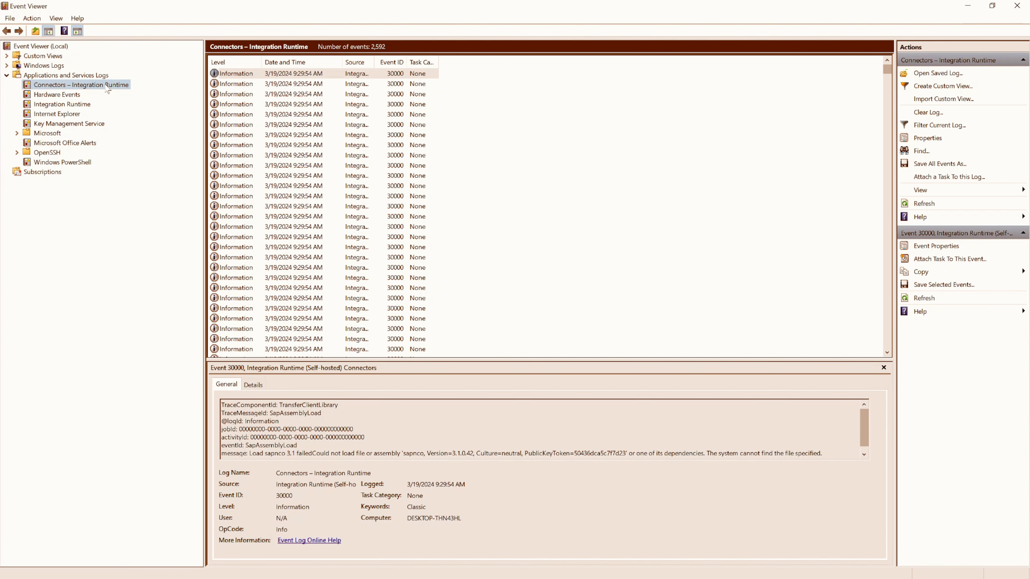
pyautogui.click(58, 106)
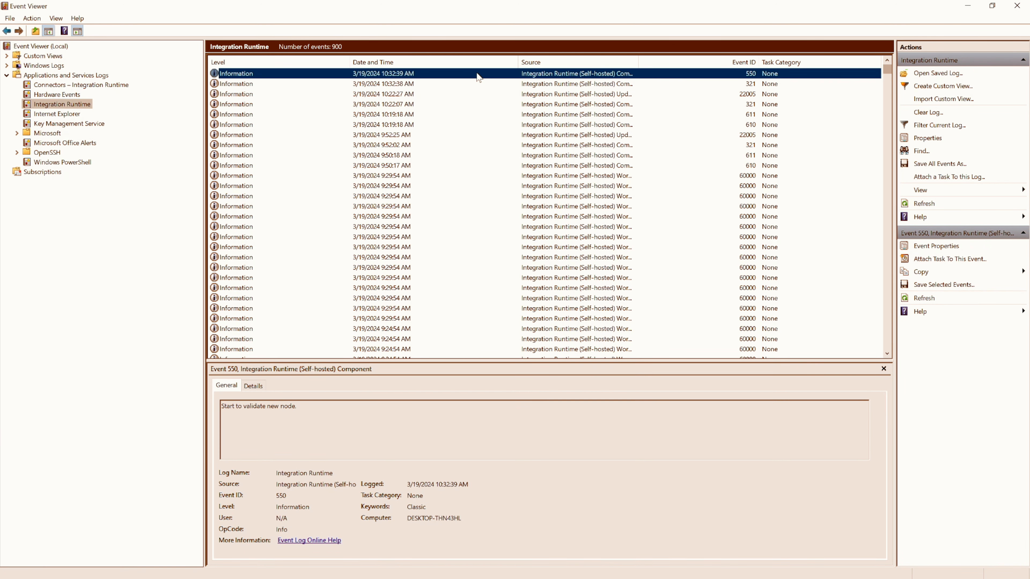
# Refresh the Integration Runtime log and read through the details of its most recent events one after another
pyautogui.press('F5')
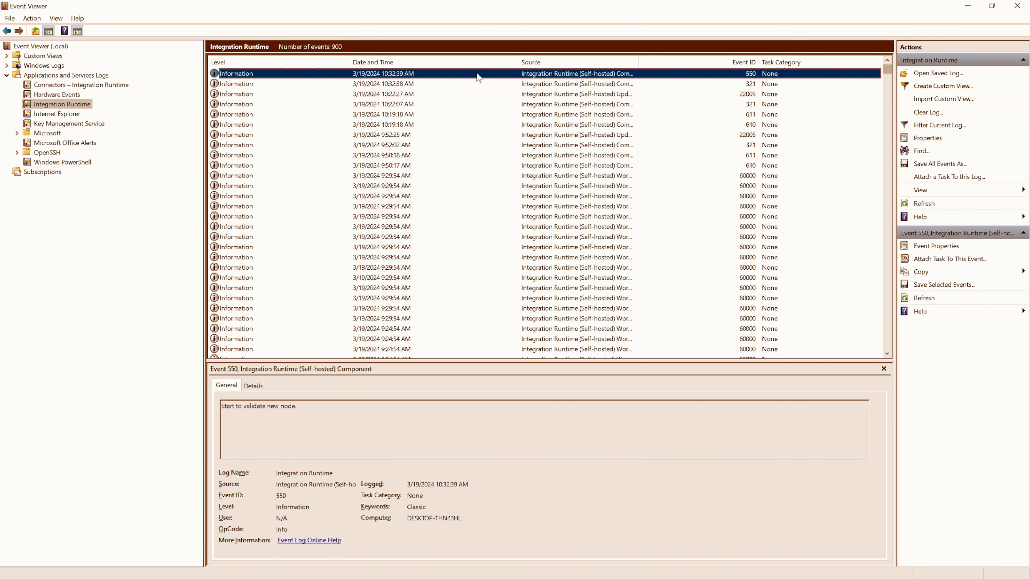
pyautogui.press('Down')
pyautogui.press('Down')
pyautogui.press('Down')
pyautogui.press('Down')
pyautogui.press('Down')
pyautogui.press('Down')
pyautogui.press('Down')
pyautogui.press('Down')
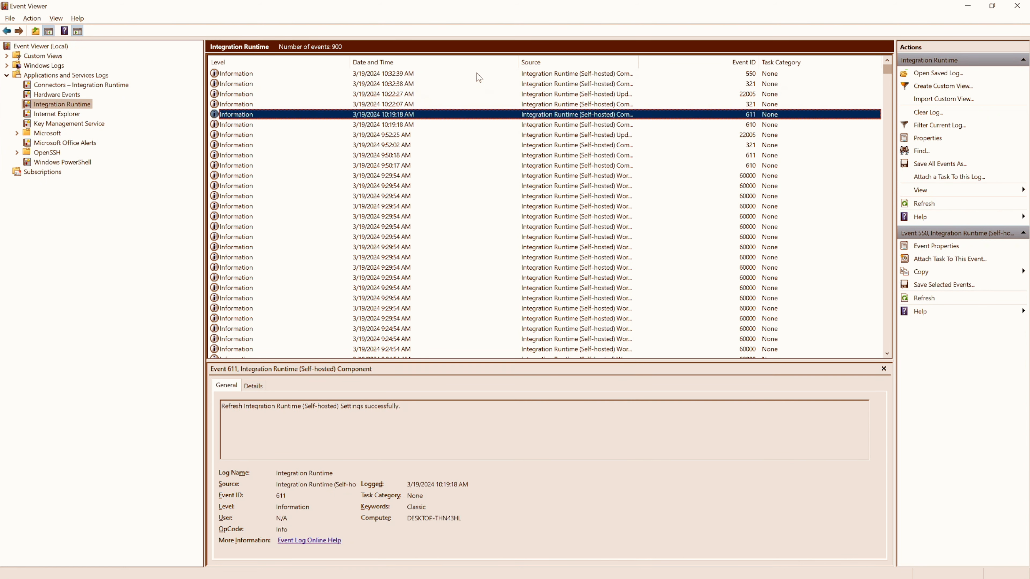
pyautogui.press('Down')
pyautogui.press('Down')
pyautogui.press('Down')
pyautogui.press('Down')
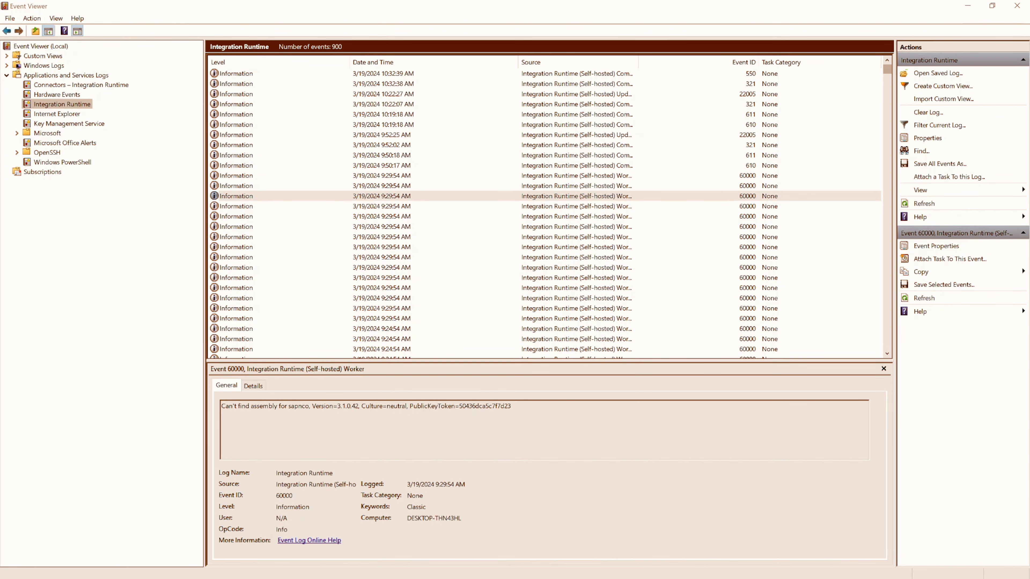
# Switch back to Azure Data Factory and trigger an immediate run of the movedatafromsqltoblob pipeline
pyautogui.hotkey('alt', 'Tab')
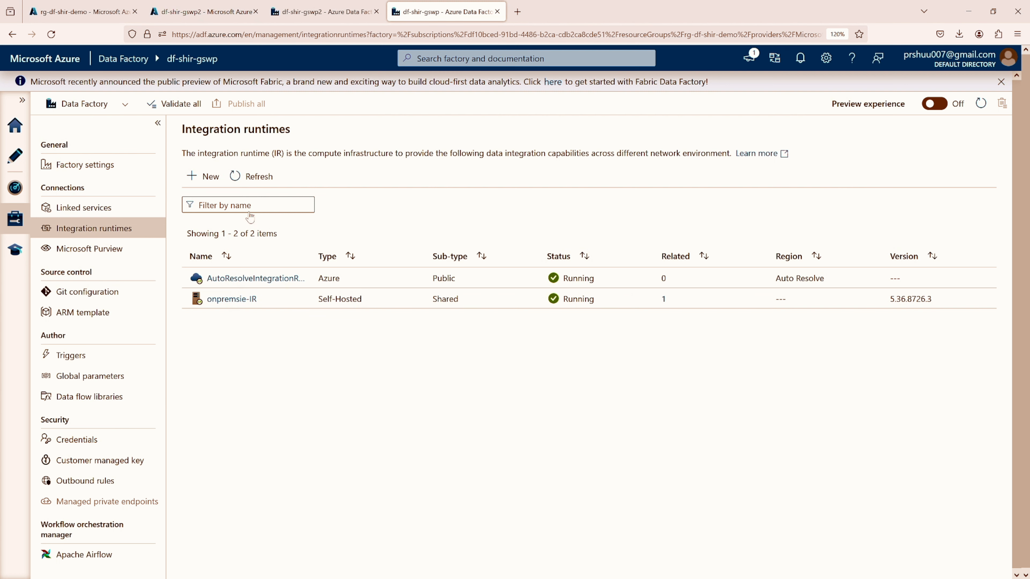
pyautogui.click(15, 158)
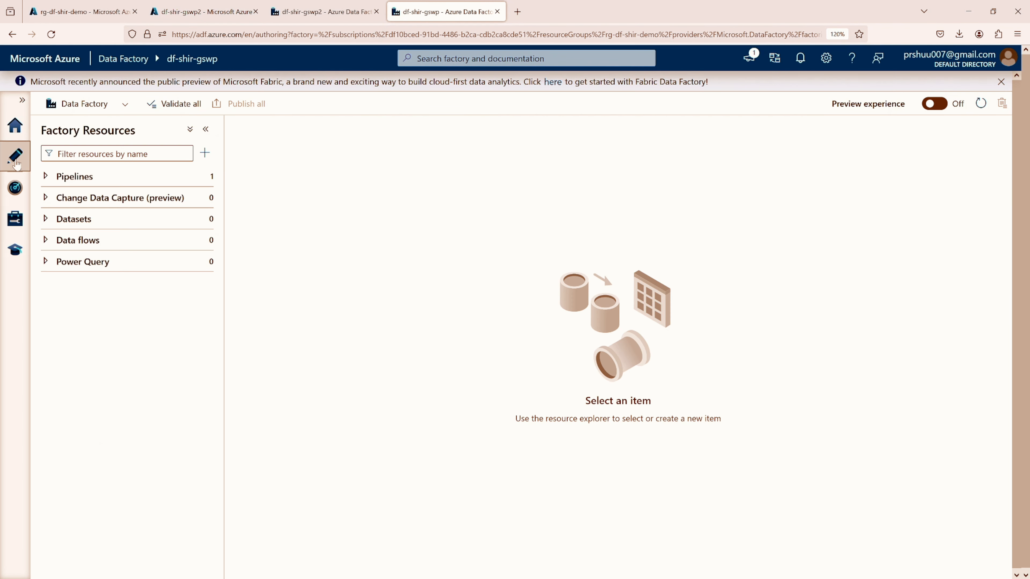
pyautogui.click(46, 177)
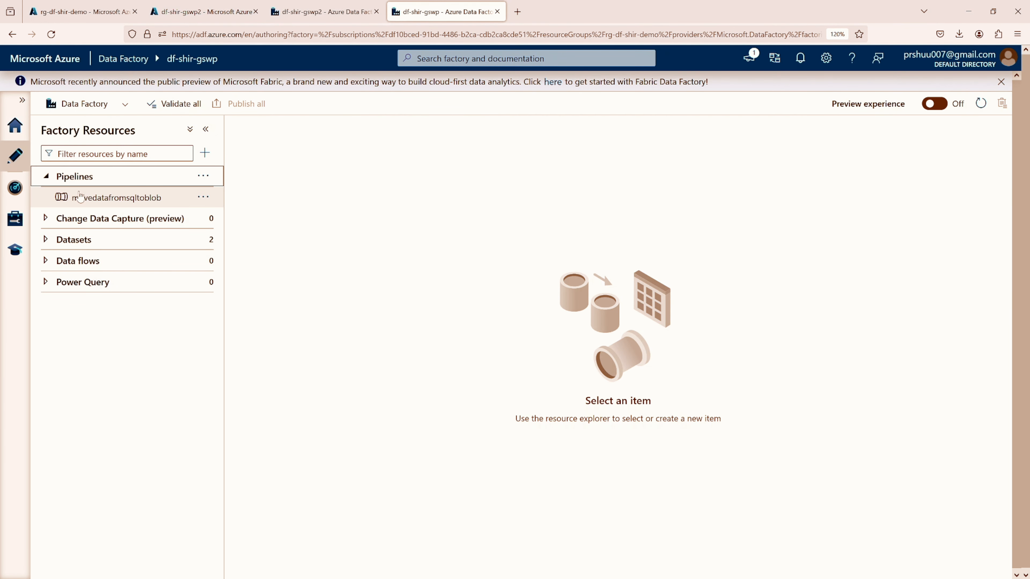
pyautogui.click(95, 199)
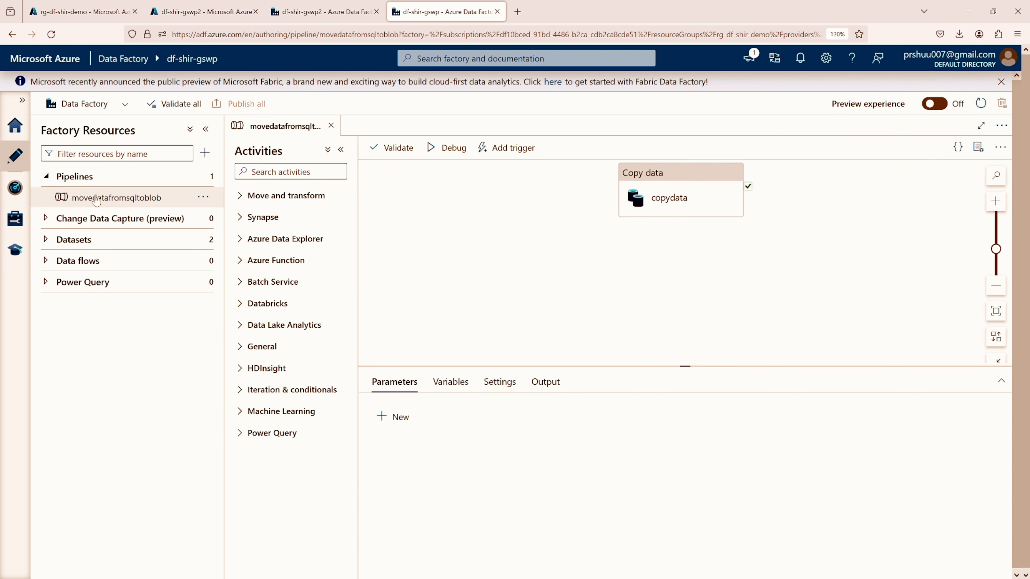
pyautogui.click(515, 150)
pyautogui.click(509, 170)
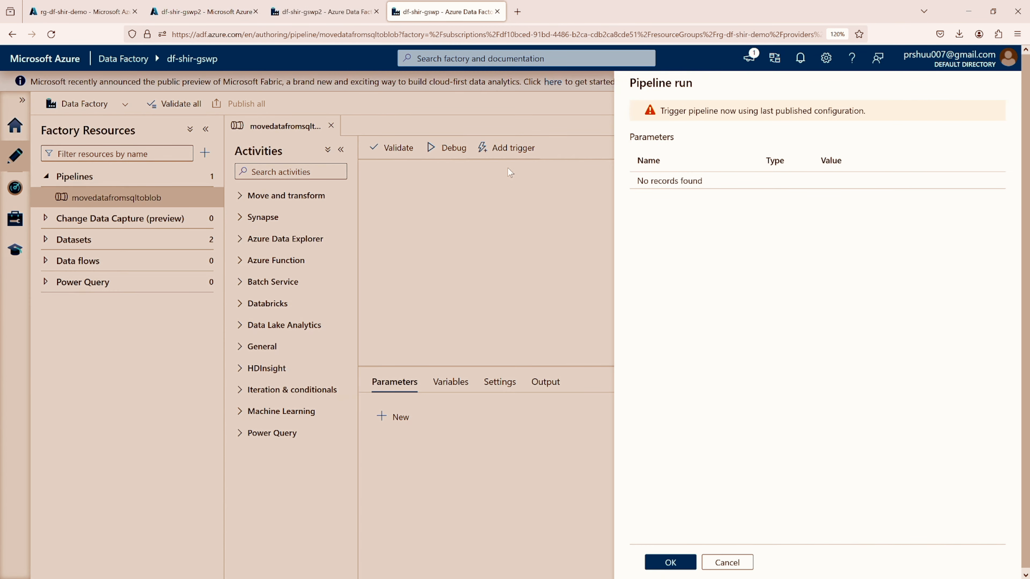
pyautogui.click(675, 564)
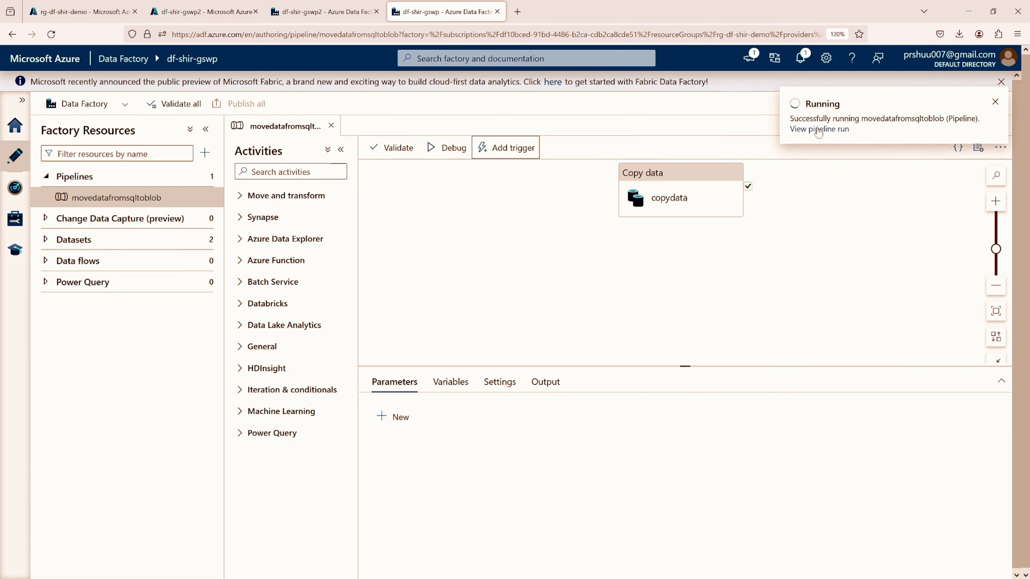
# Monitor the triggered movedatafromsqltoblob run, refreshing its activity runs to check the copydata activity's status
pyautogui.click(819, 129)
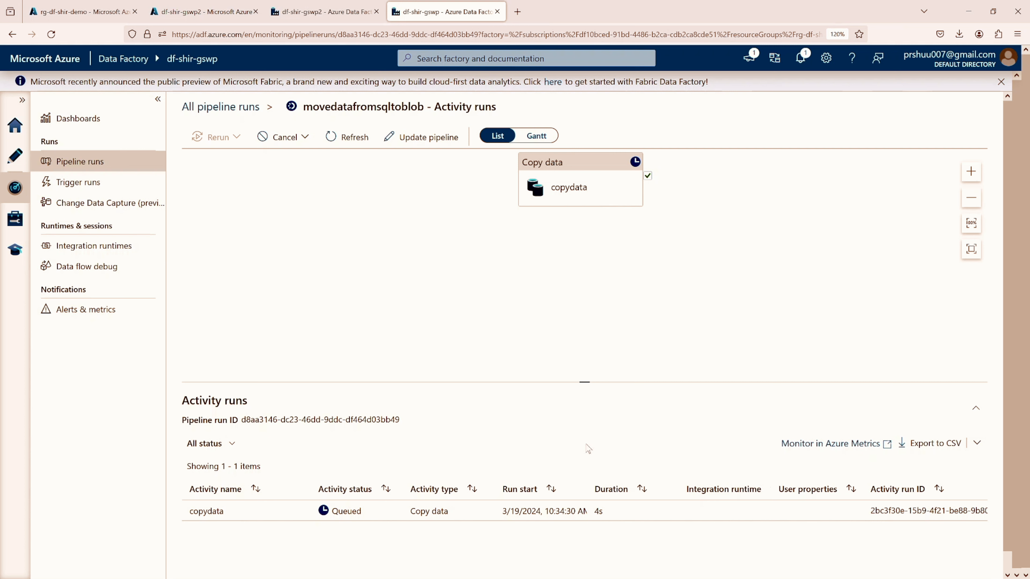
pyautogui.click(325, 138)
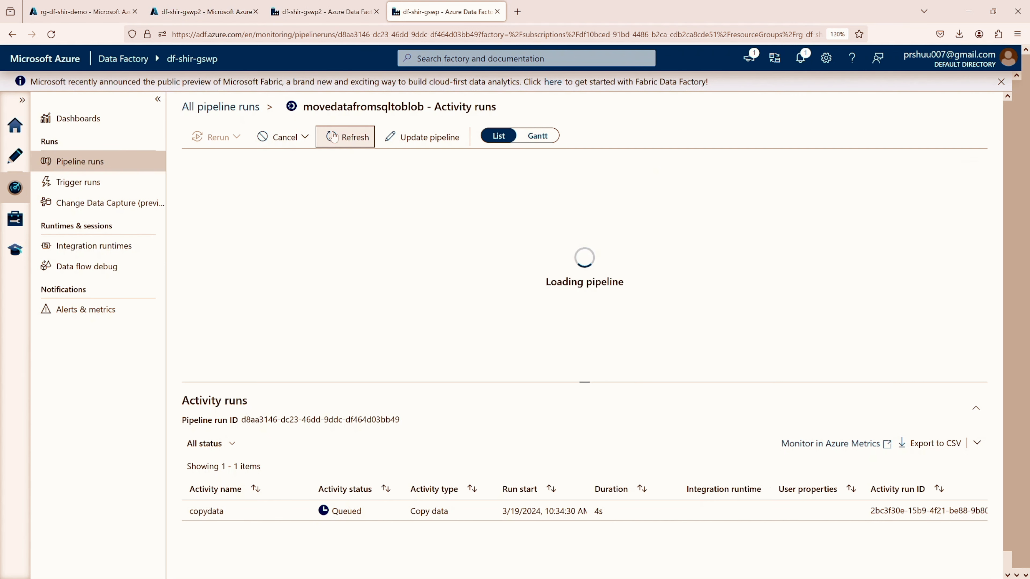
pyautogui.click(332, 136)
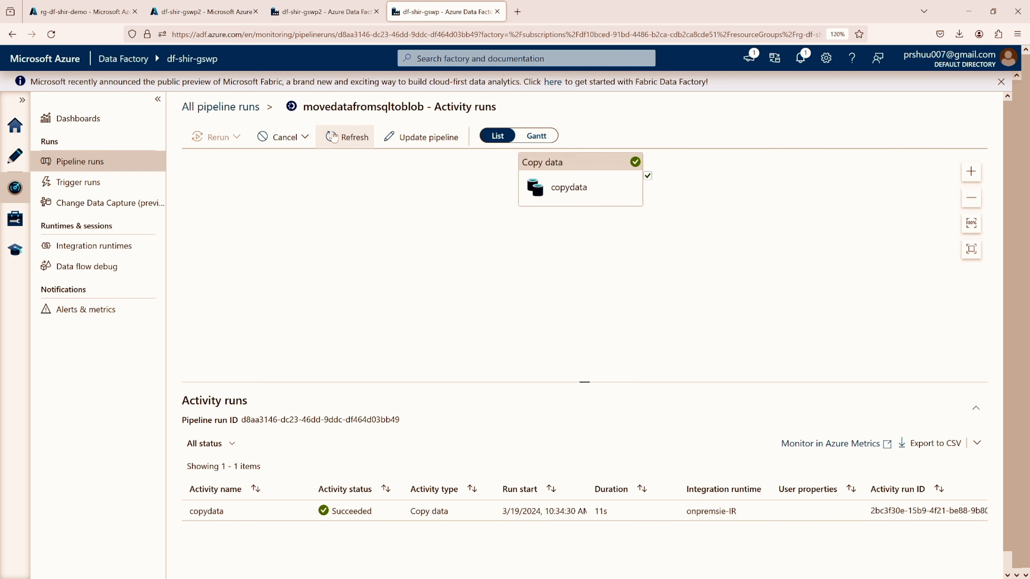
pyautogui.click(332, 137)
pyautogui.click(332, 137)
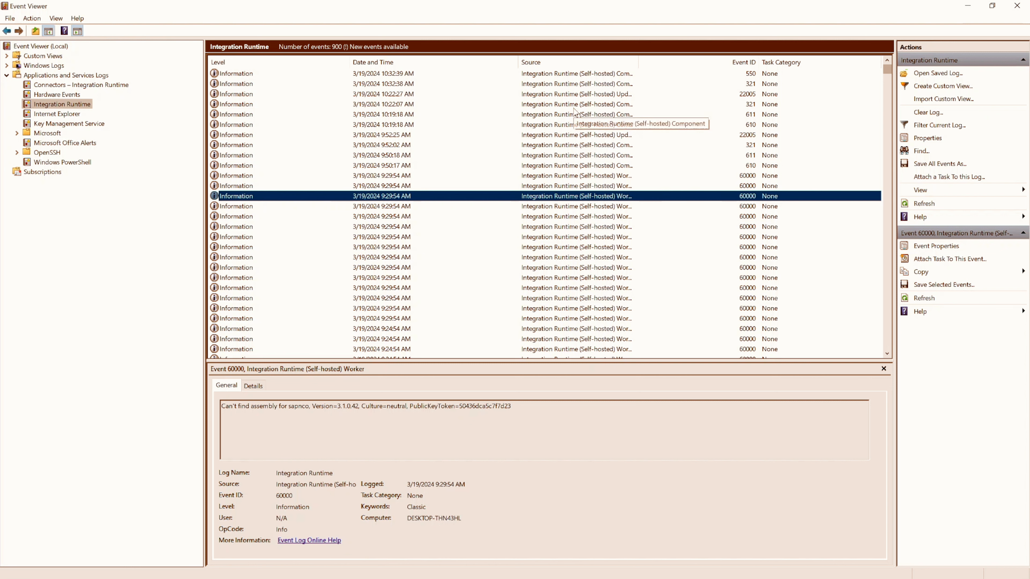
# Refresh the Integration Runtime log in Event Viewer and examine the new pipeline run's events, highlighting the activity ID in the latest one
pyautogui.click(675, 105)
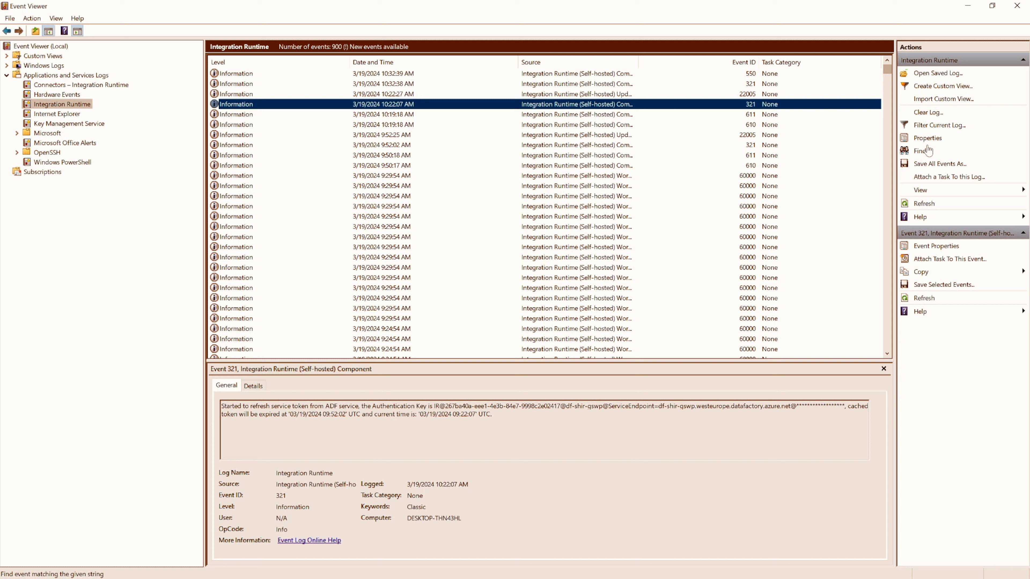
pyautogui.click(921, 204)
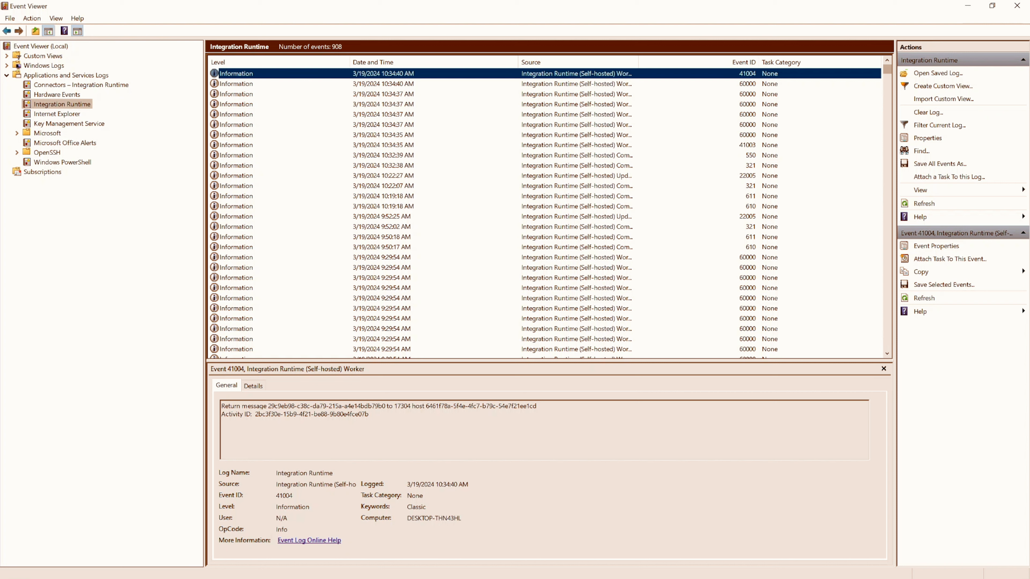
pyautogui.moveTo(255, 414); pyautogui.dragTo(370, 414)
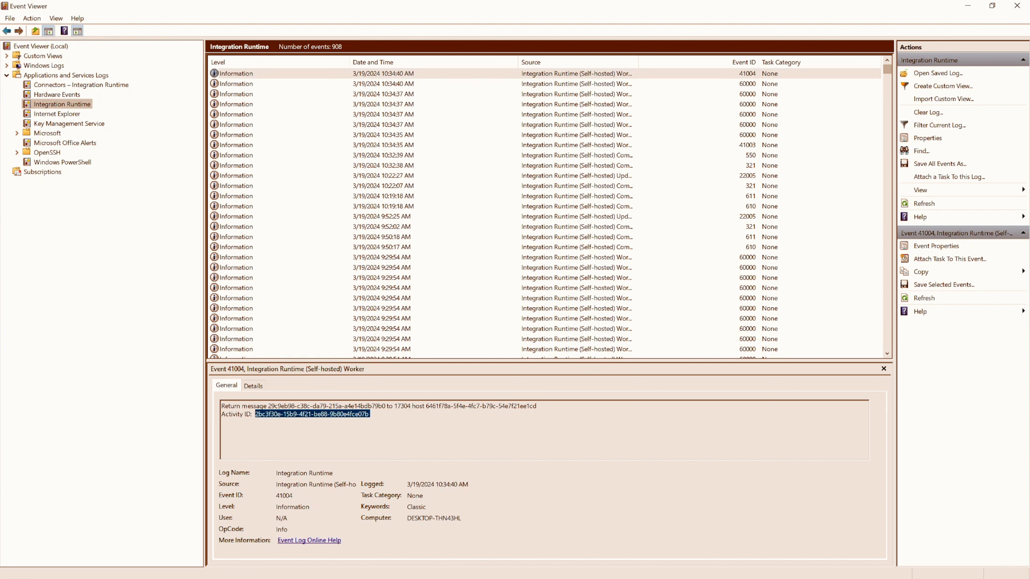
pyautogui.click(414, 86)
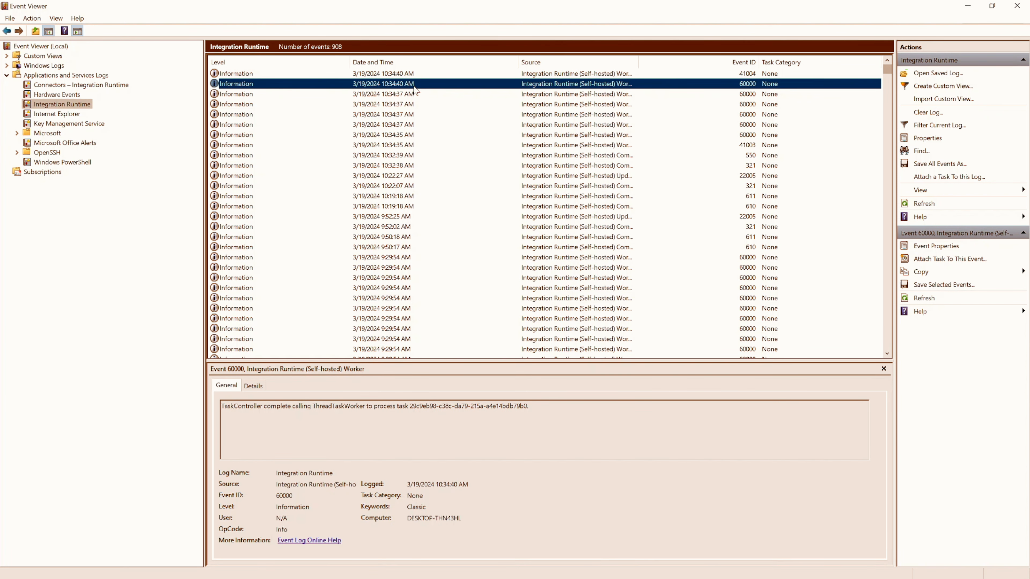
pyautogui.press('Down')
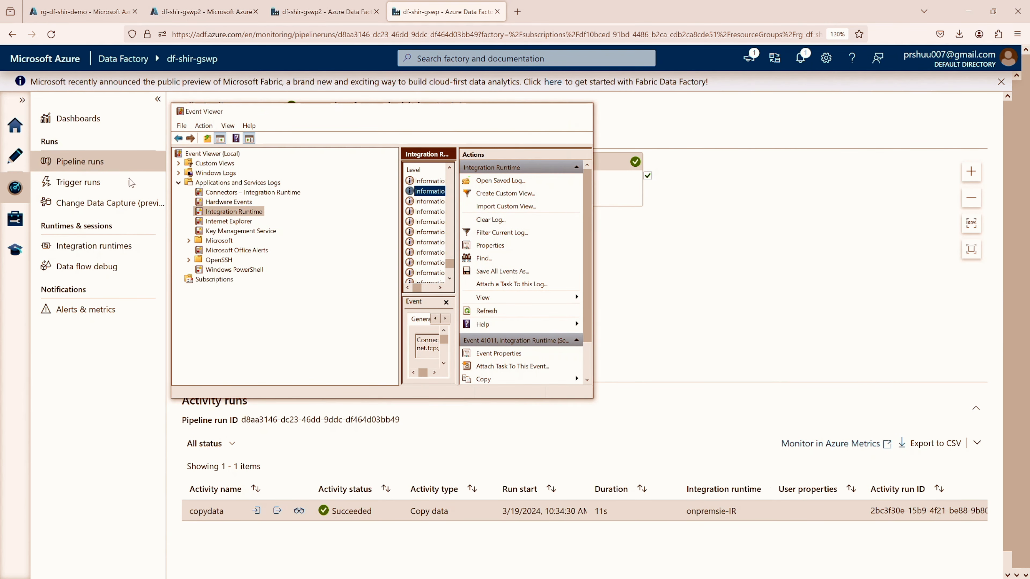
# Maximize Event Viewer and examine the newest Integration Runtime event, highlighting its activity ID
pyautogui.click(581, 113)
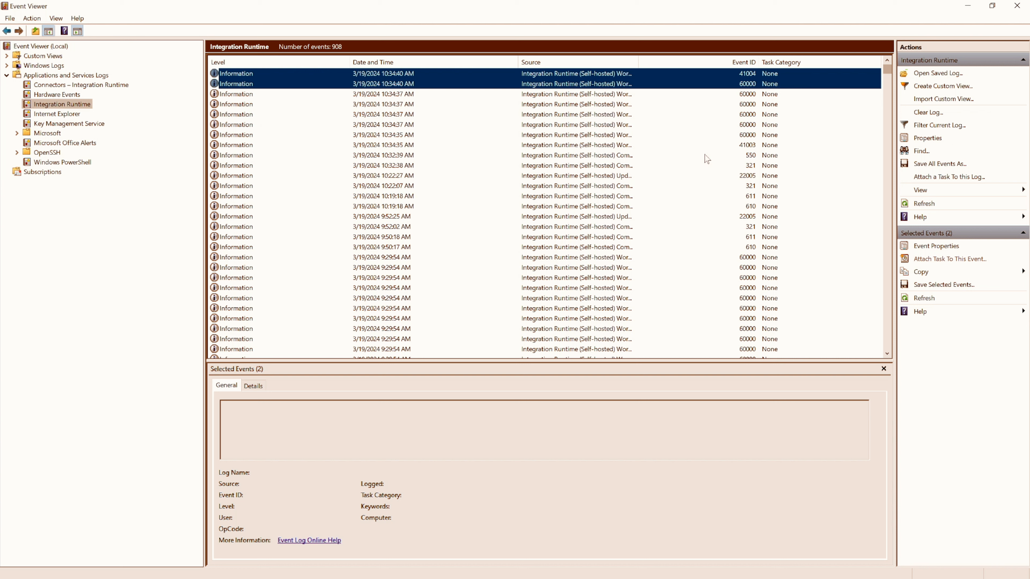
pyautogui.click(582, 74)
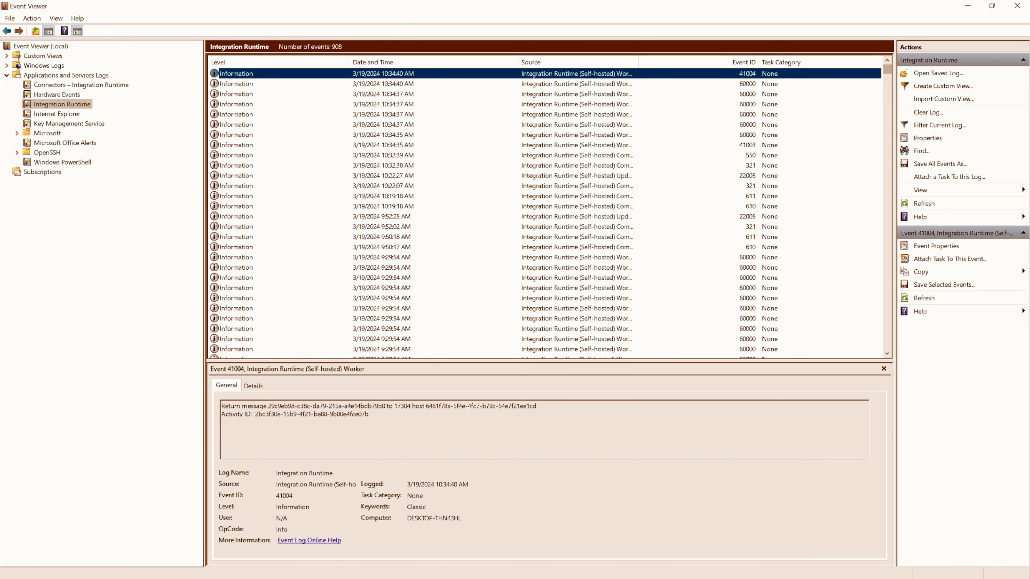
pyautogui.moveTo(255, 414); pyautogui.dragTo(310, 414)
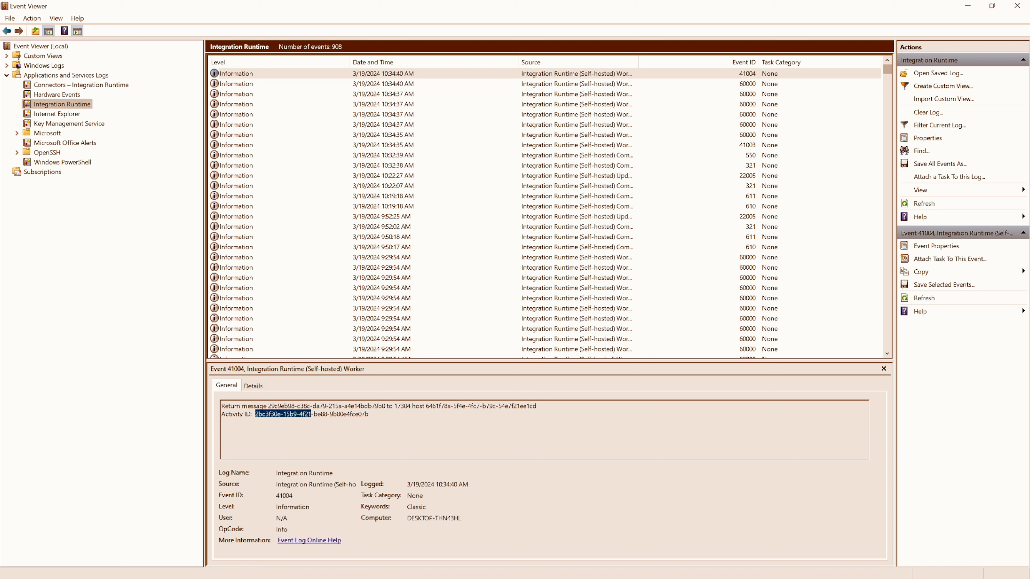
pyautogui.moveTo(311, 414); pyautogui.dragTo(368, 414)
# Switch back to the Azure portal and download the 64-bit Windows agent from the law-shir-gswp workspace's agent instructions
pyautogui.hotkey('alt', 'Tab')
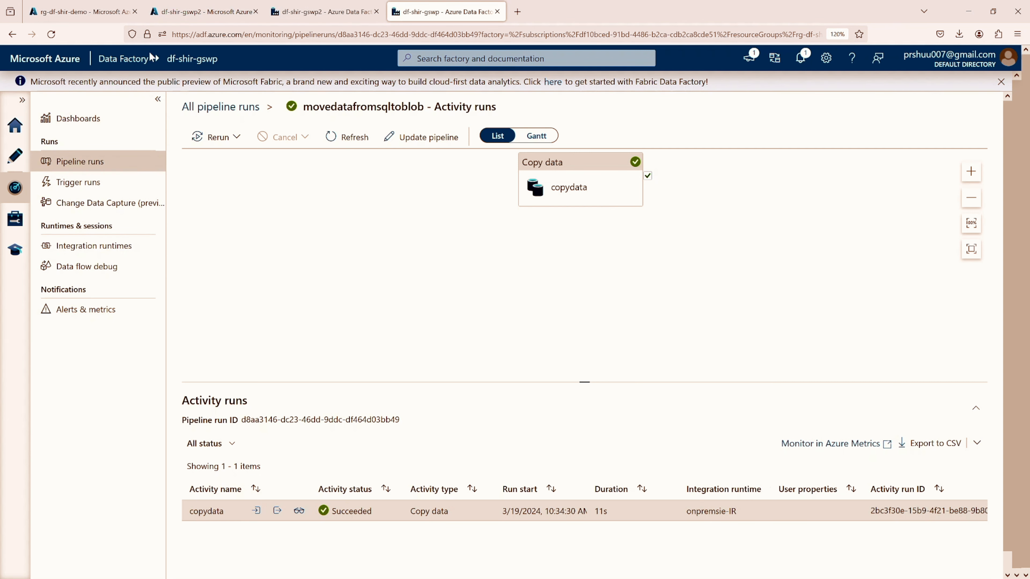
pyautogui.click(115, 15)
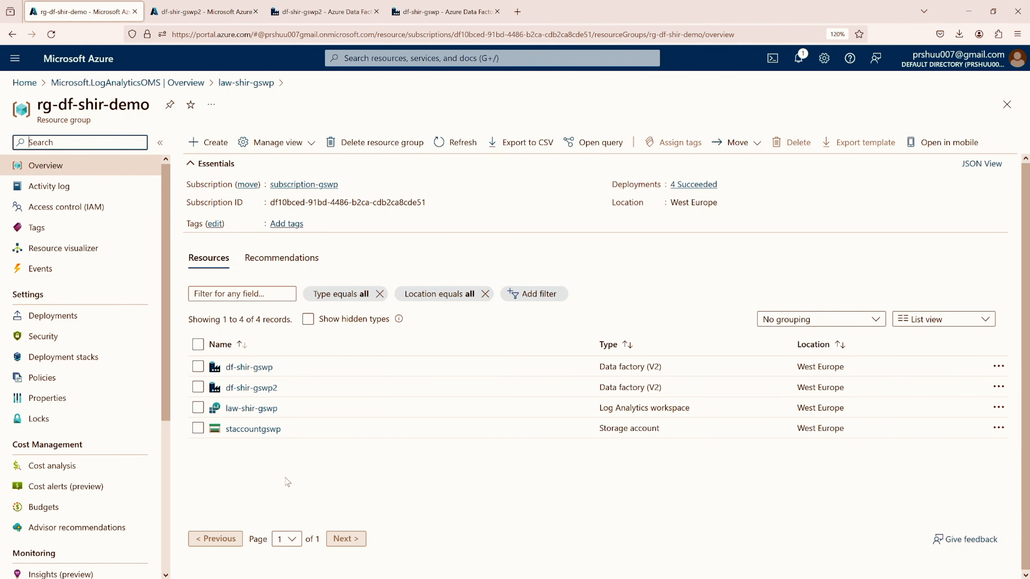
pyautogui.click(244, 409)
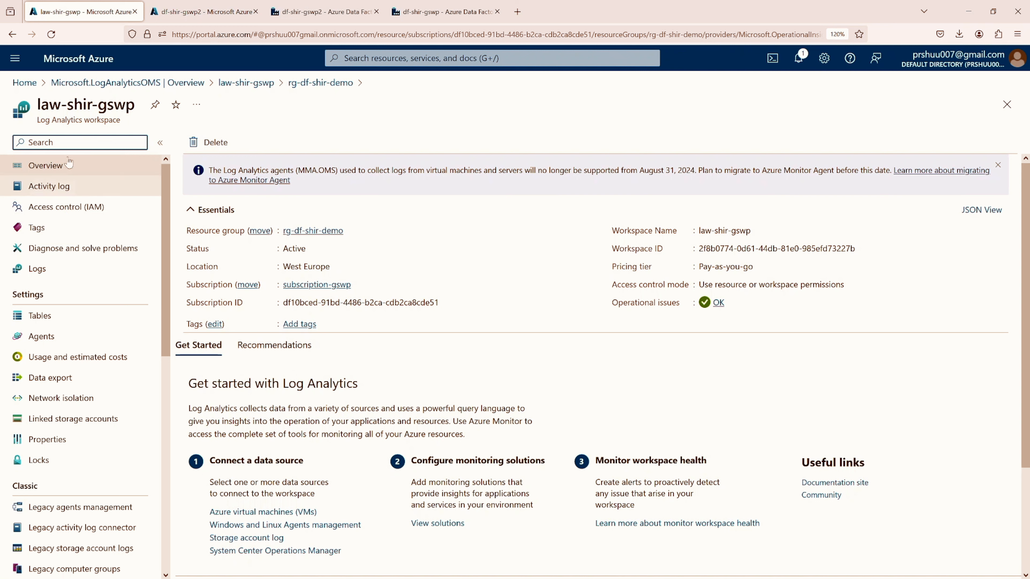
pyautogui.click(50, 342)
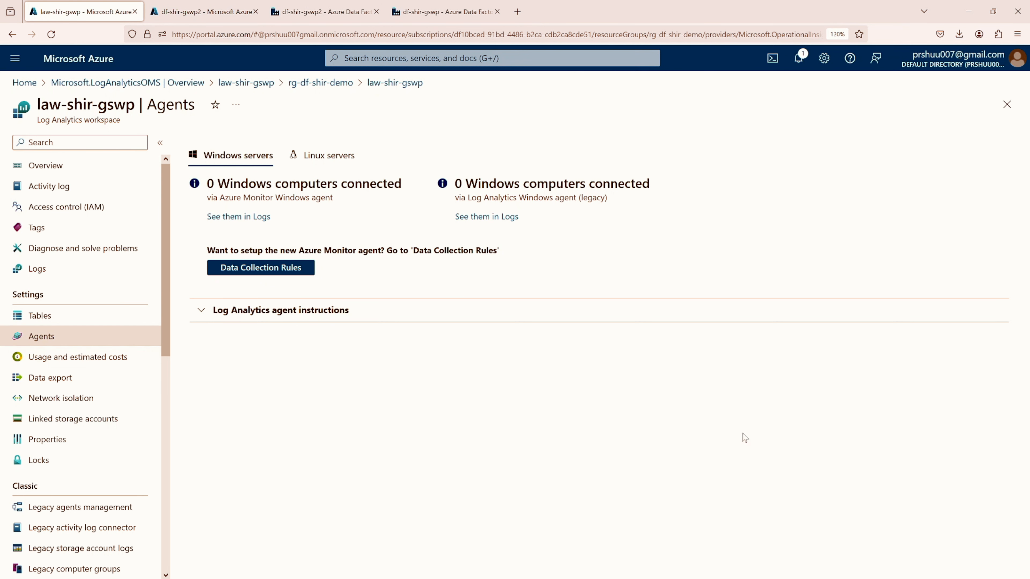
pyautogui.click(201, 311)
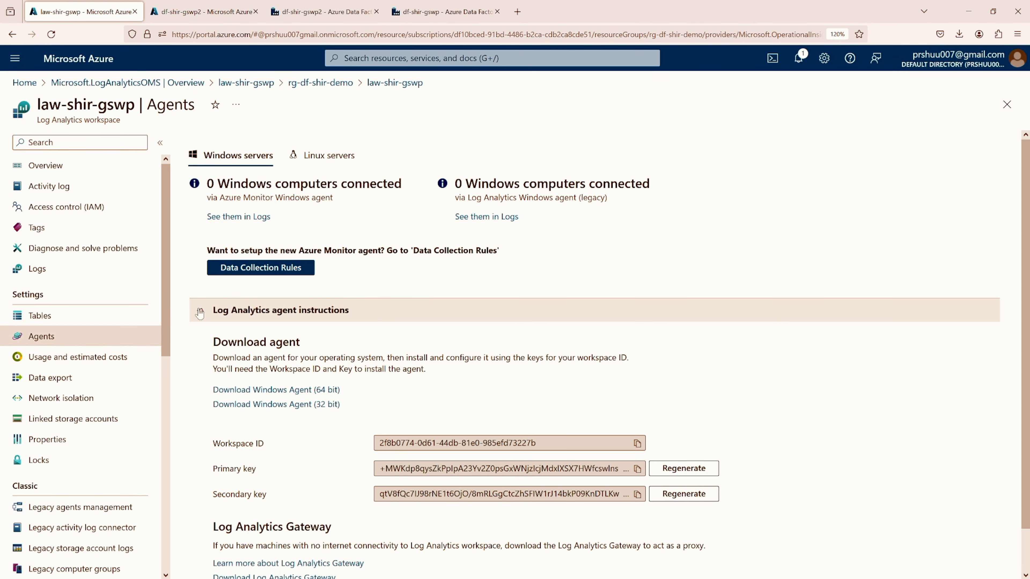
pyautogui.click(277, 390)
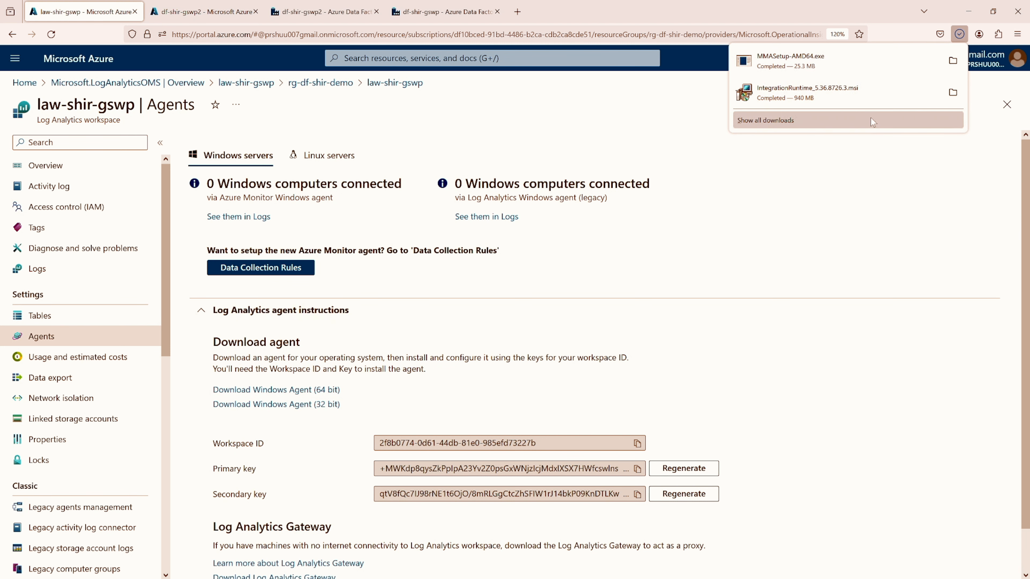
# Run the downloaded MMASetup-AMD64 installer, accepting the license and default folder and choosing to connect the agent to Azure Log Analytics (OMS)
pyautogui.click(958, 60)
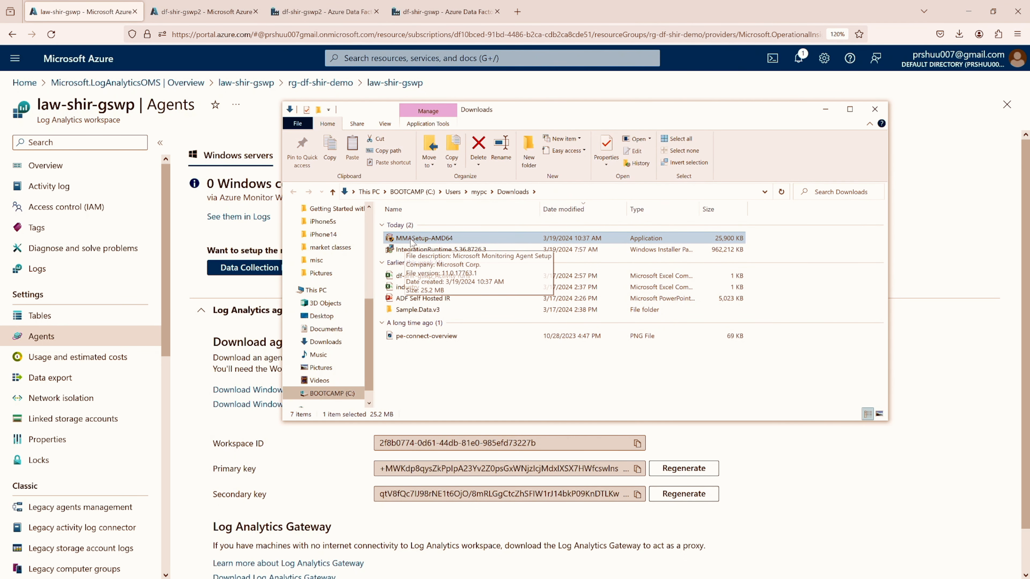
pyautogui.doubleClick(424, 238)
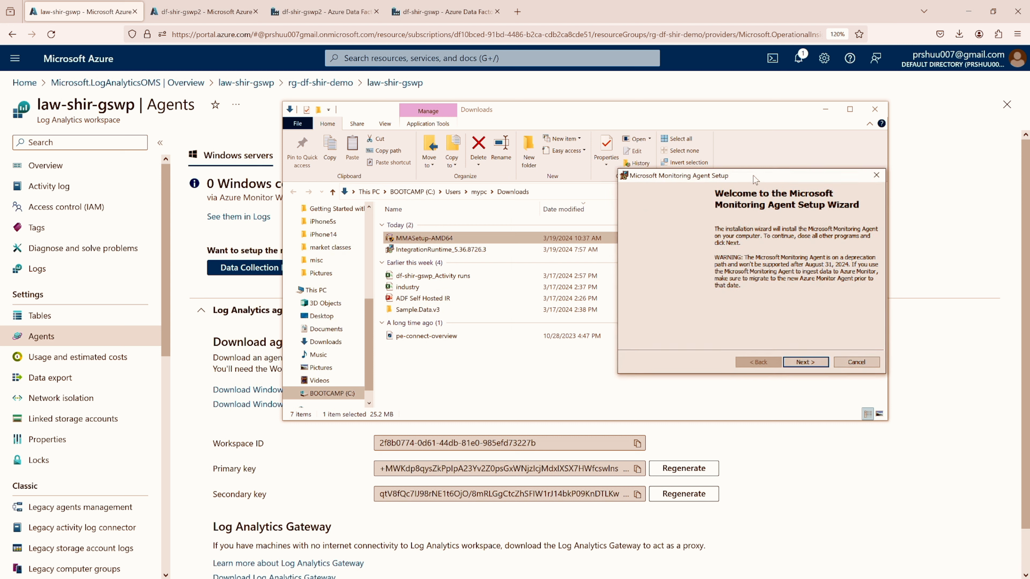
pyautogui.click(806, 363)
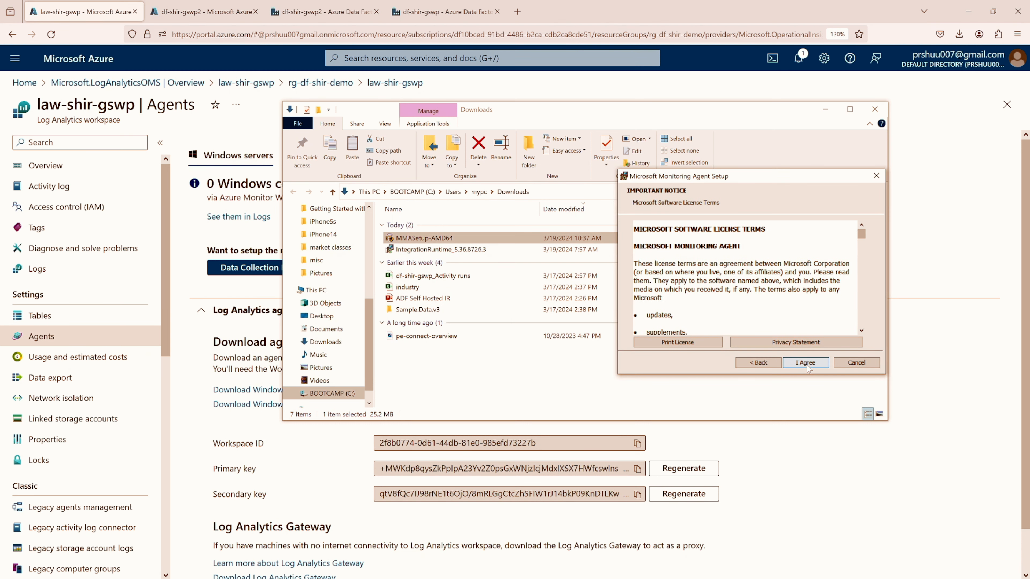
pyautogui.click(806, 362)
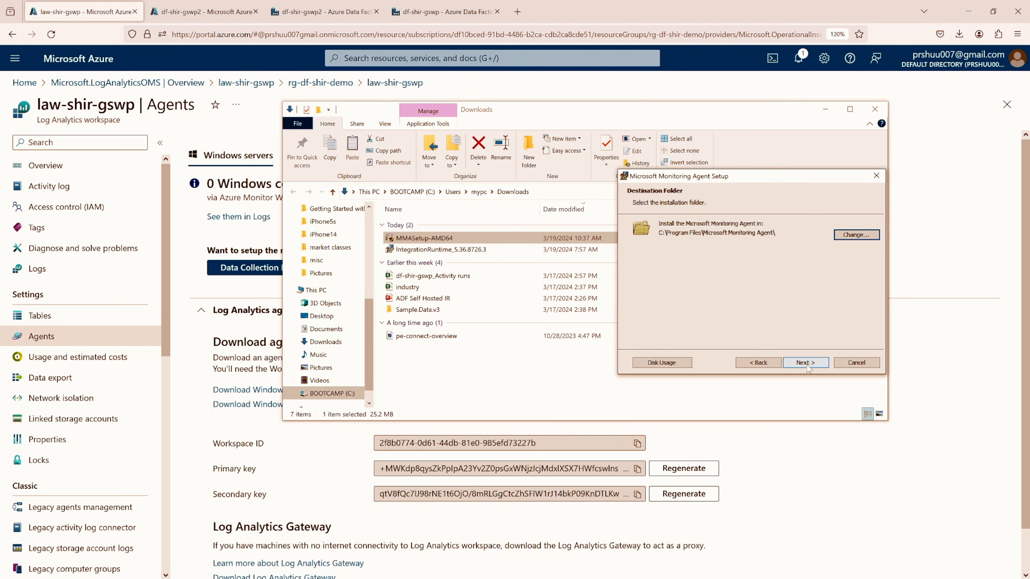
pyautogui.click(805, 362)
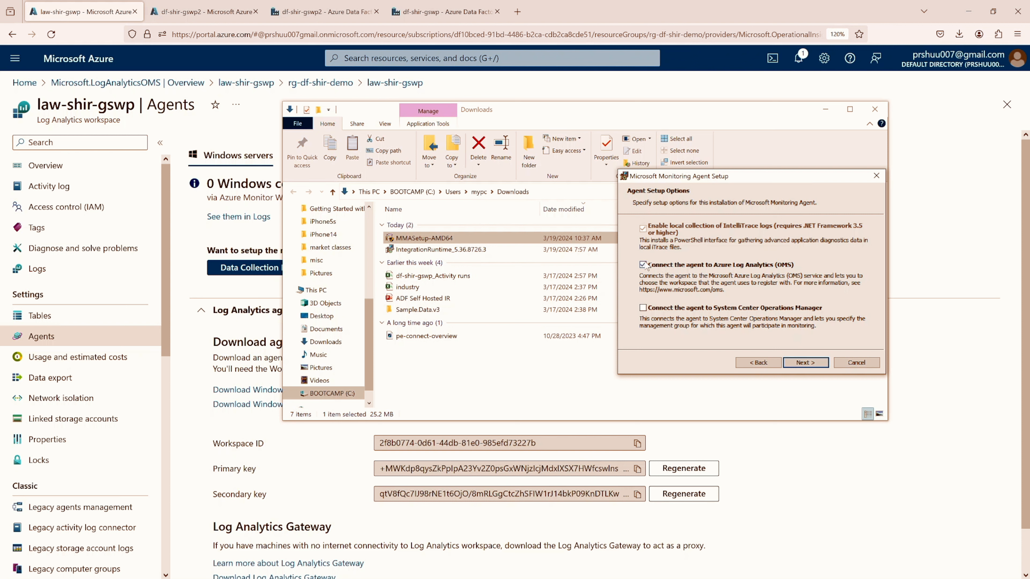
pyautogui.click(806, 363)
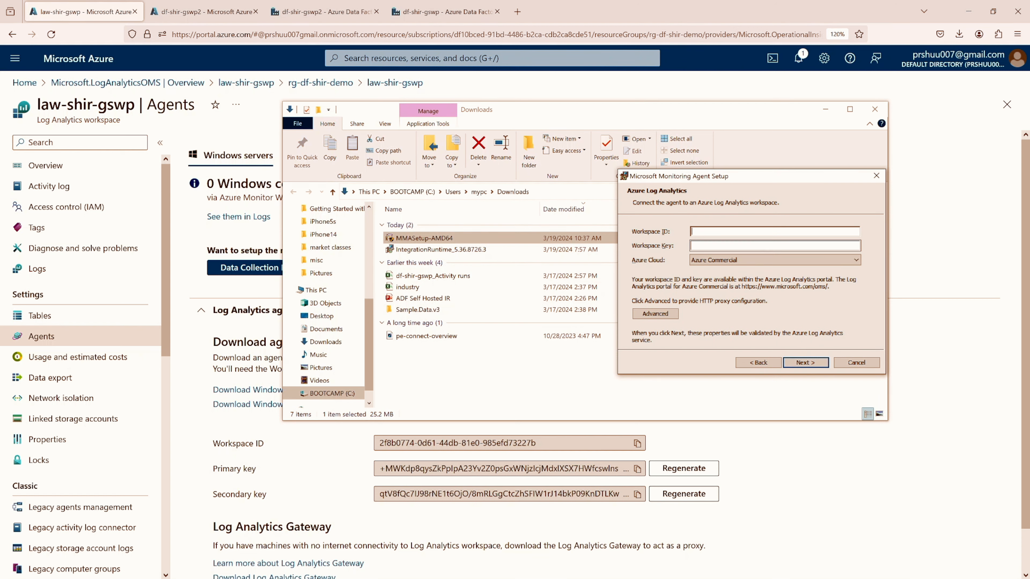
# Copy the workspace ID from the law-shir-gswp agents page into the Monitoring Agent setup
pyautogui.click(242, 446)
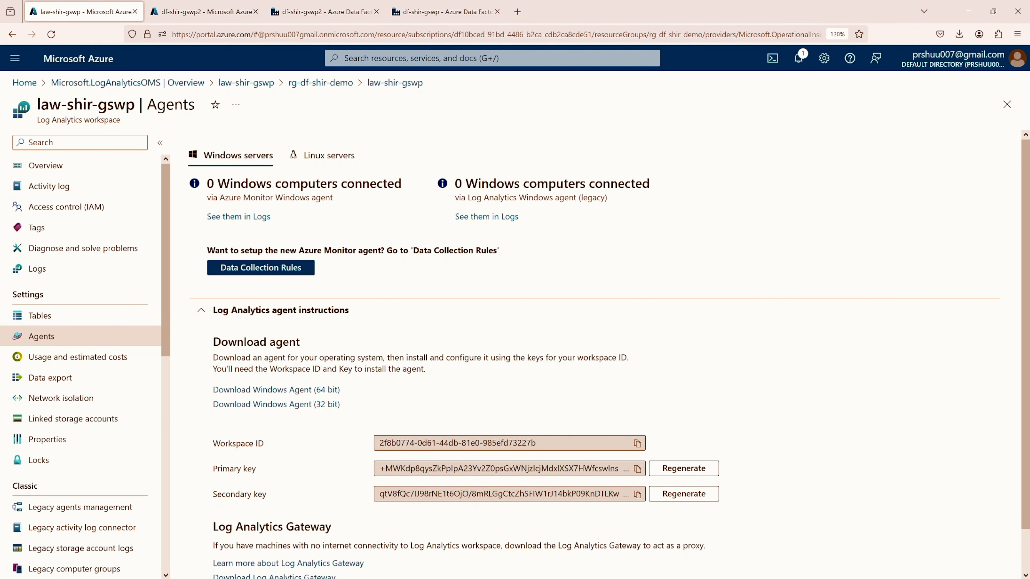
pyautogui.click(637, 444)
pyautogui.press('super+Tab')
pyautogui.click(311, 145)
pyautogui.press('super+Tab')
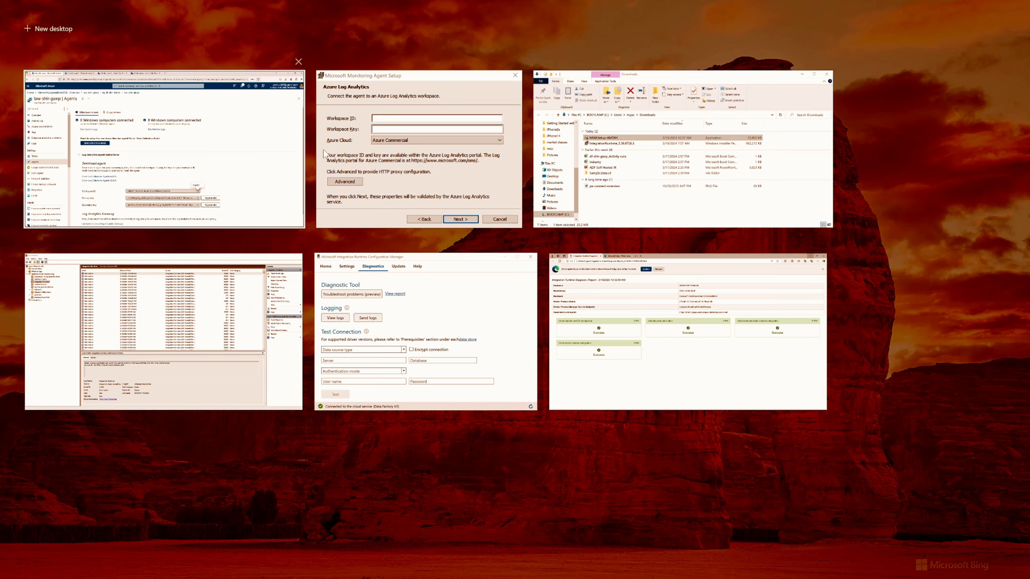
pyautogui.click(354, 157)
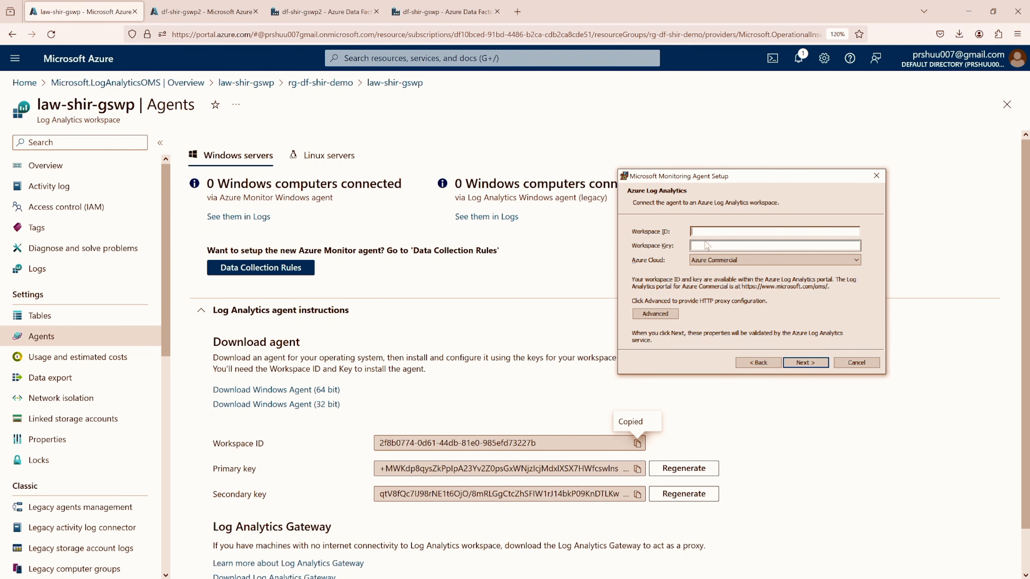
pyautogui.hotkey('ctrl', 'v')
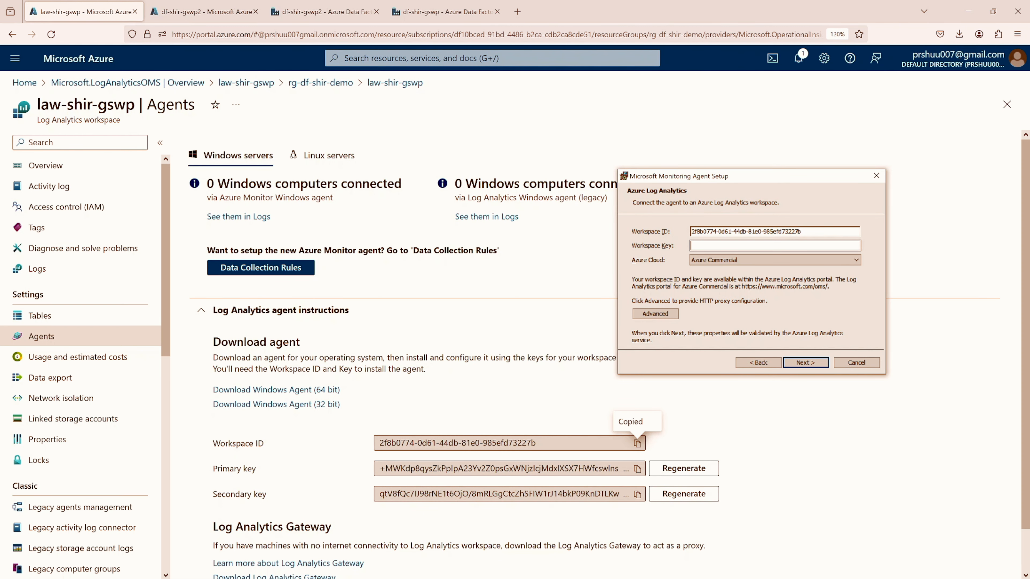
# Paste the workspace's primary key as the agent setup's workspace key and keep Azure Commercial as the cloud
pyautogui.click(638, 468)
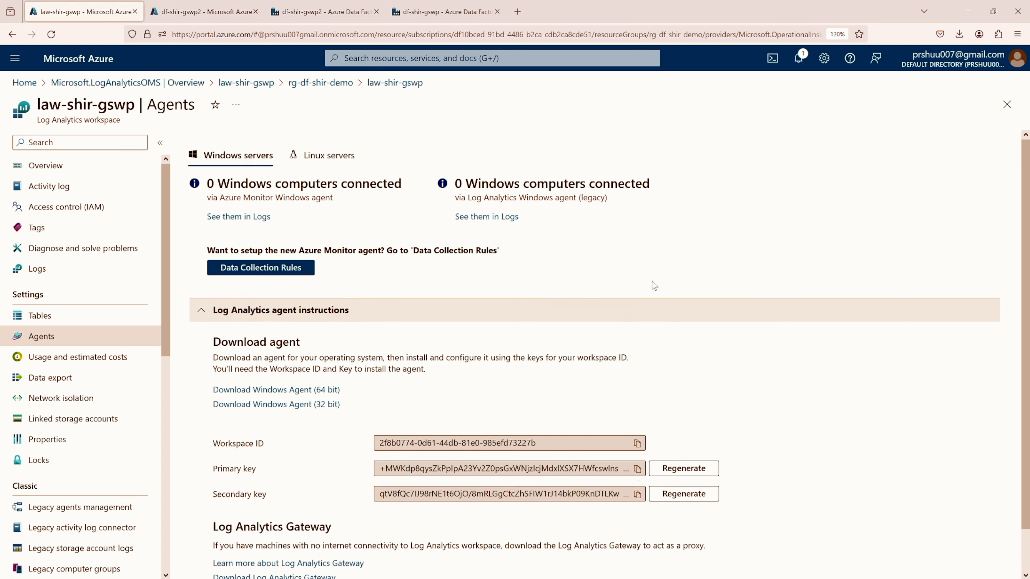
pyautogui.press('super+Tab')
pyautogui.click(464, 171)
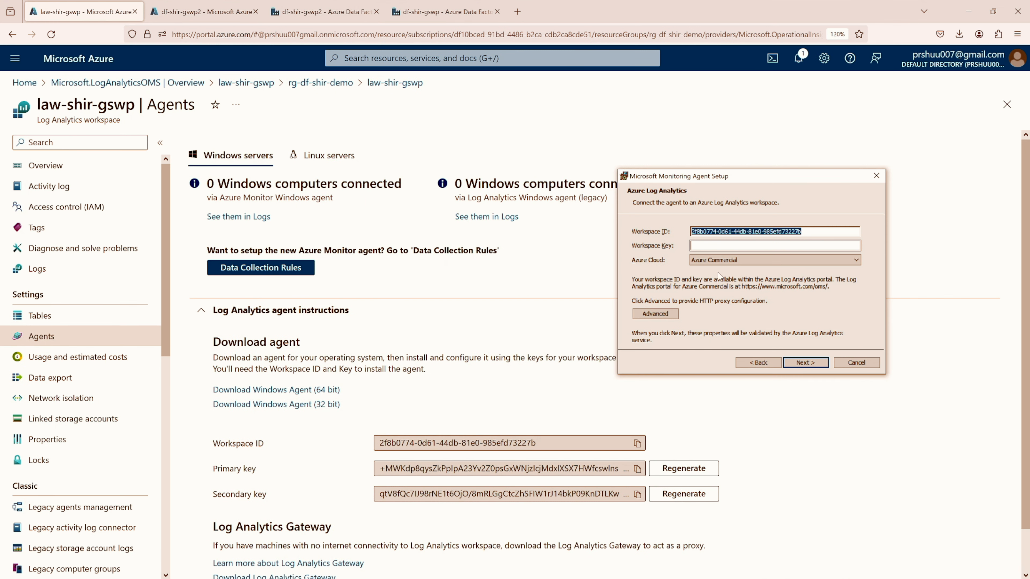
pyautogui.press('Tab')
pyautogui.hotkey('ctrl', 'v')
pyautogui.click(712, 260)
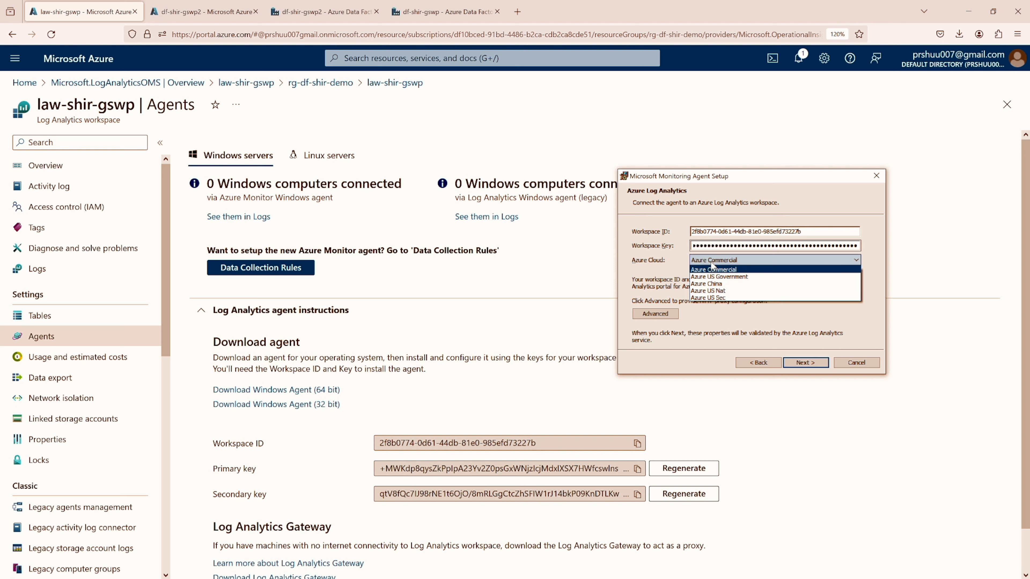
pyautogui.click(712, 267)
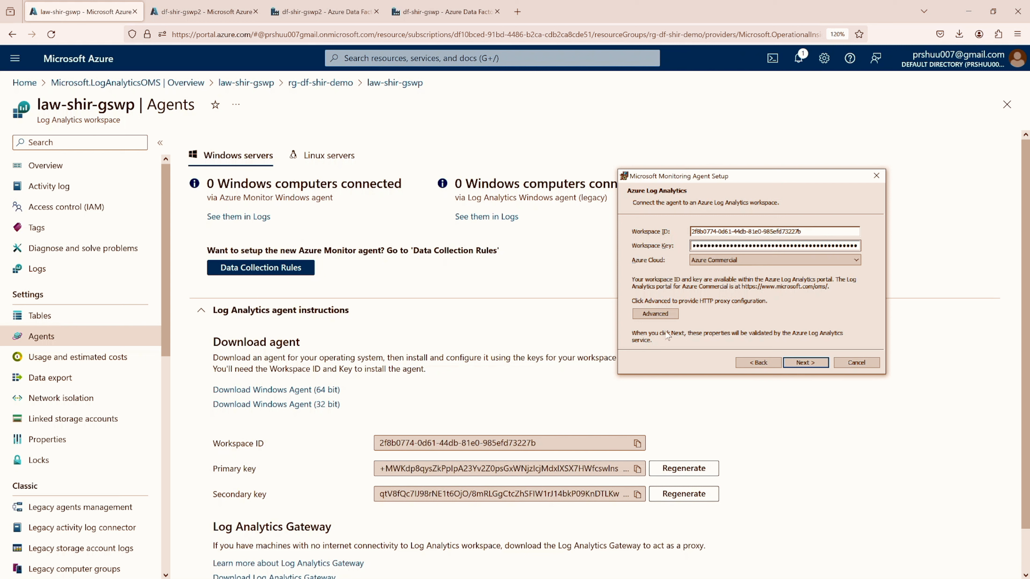
# Leave the agent's proxy configuration empty and finish the Microsoft Monitoring Agent setup
pyautogui.click(654, 314)
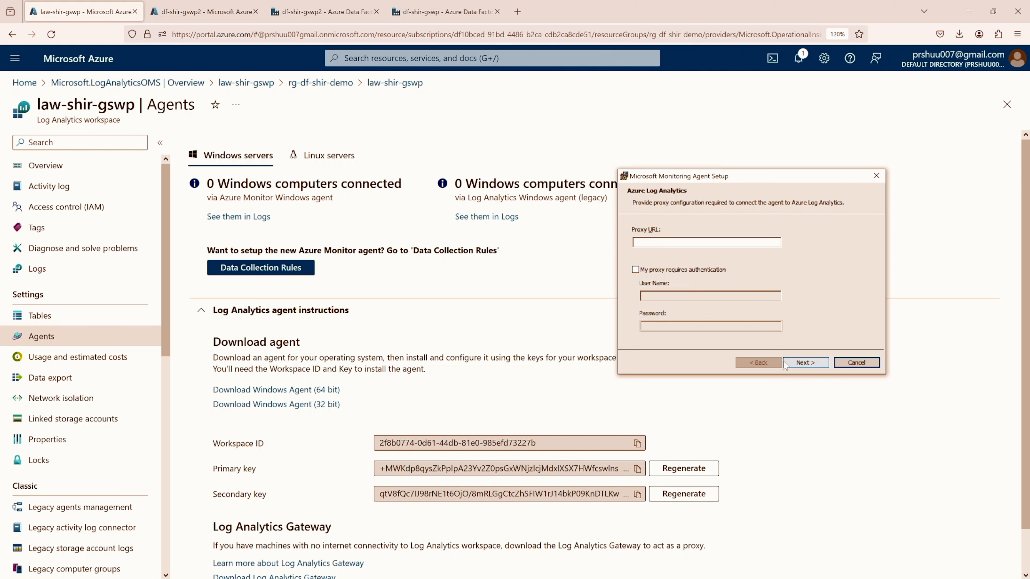
pyautogui.click(802, 364)
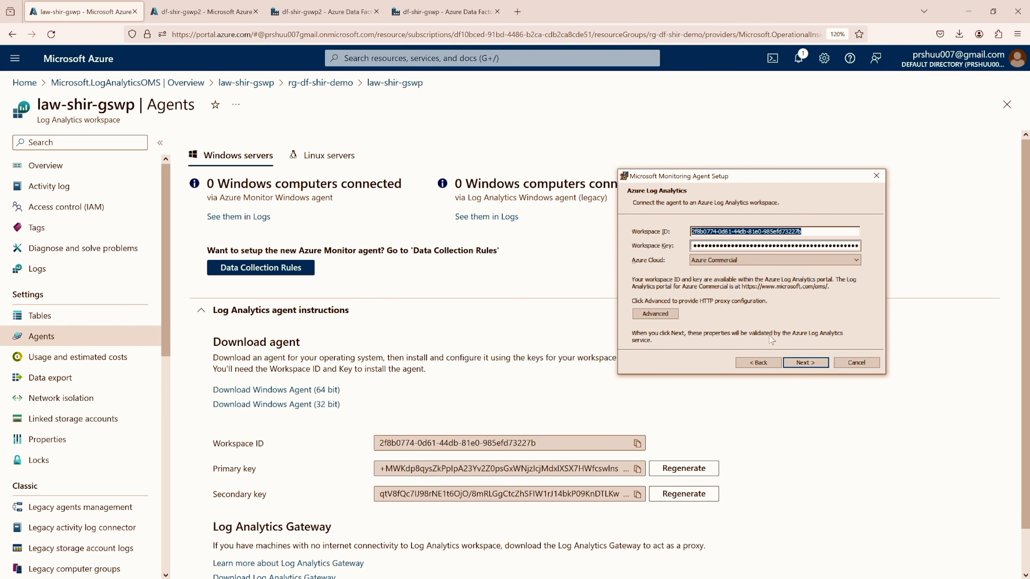
pyautogui.click(805, 363)
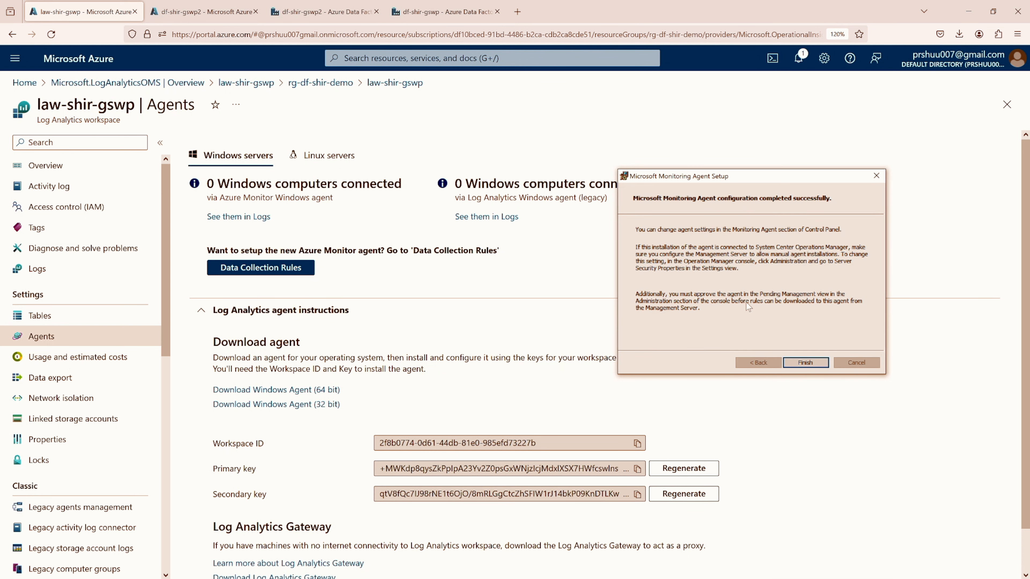
pyautogui.click(807, 363)
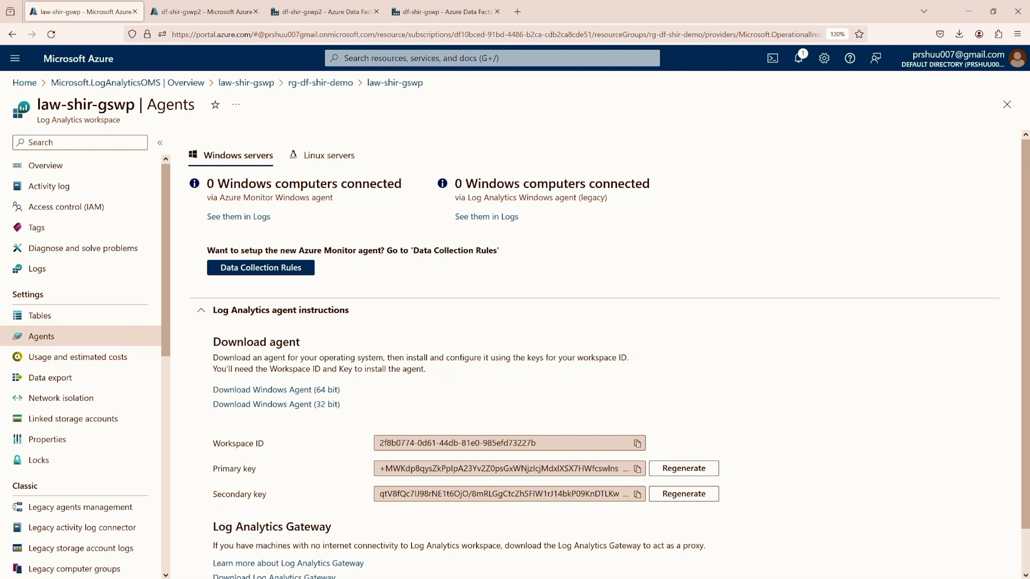
# Check the workspace connection status under Azure Log Analytics (OMS) in the Control Panel's Microsoft Monitoring Agent properties, and close the properties
pyautogui.moveTo(0, 300); pyautogui.dragTo(610, 74)
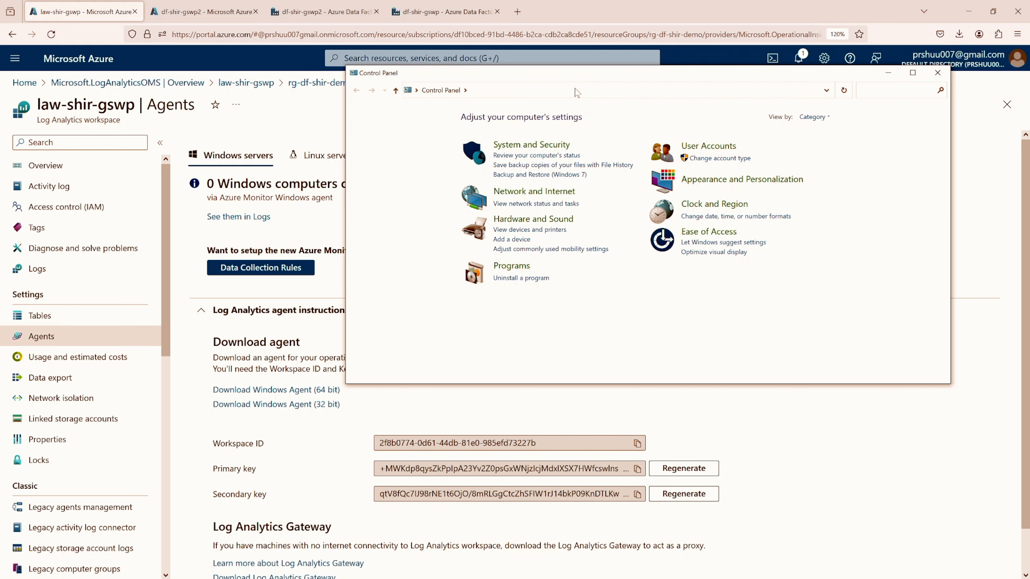
pyautogui.click(523, 146)
pyautogui.scroll(-2, 523, 150)
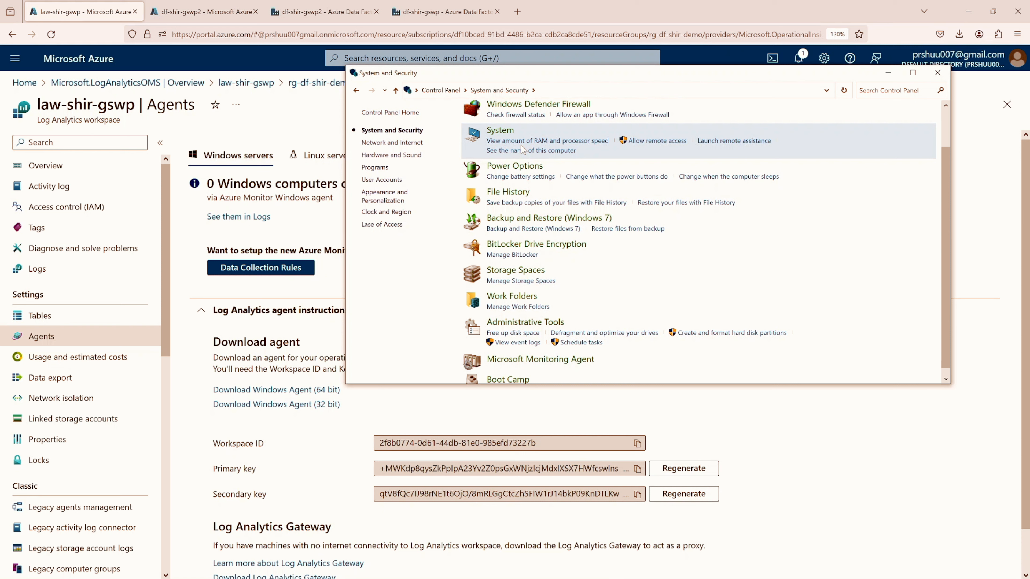
pyautogui.scroll(-1, 523, 150)
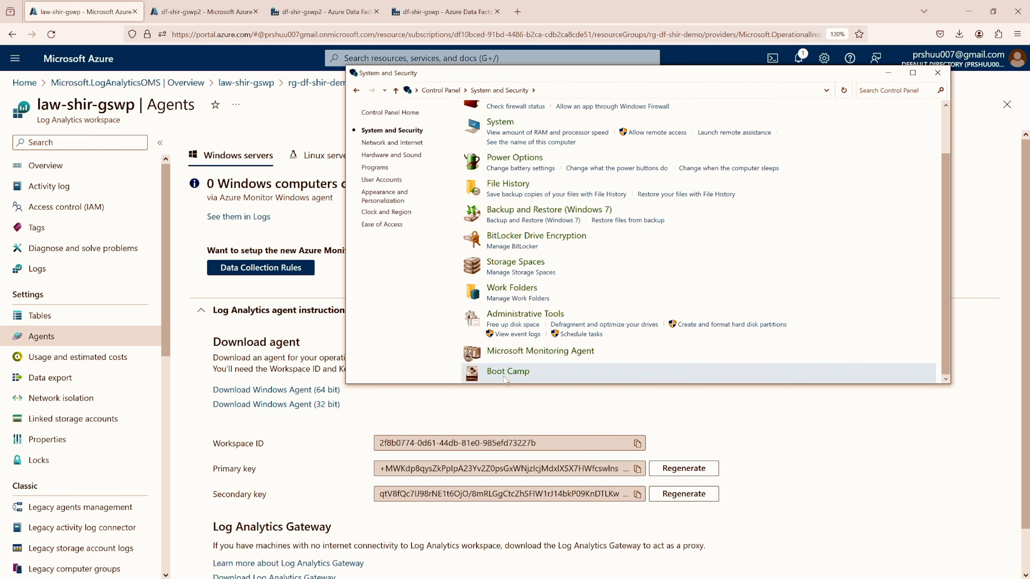
pyautogui.click(531, 353)
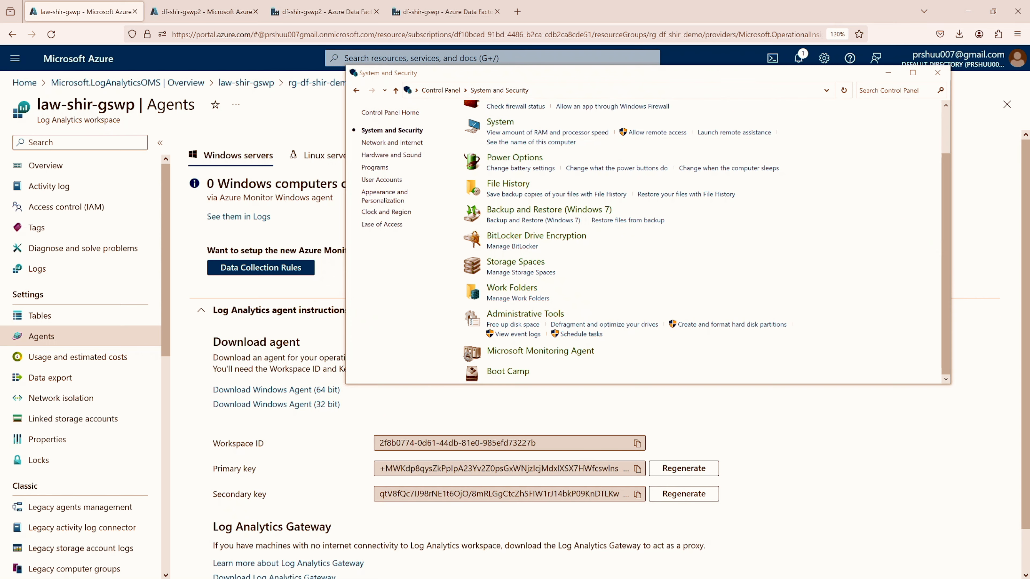
pyautogui.moveTo(623, 68); pyautogui.dragTo(600, 103)
pyautogui.click(547, 116)
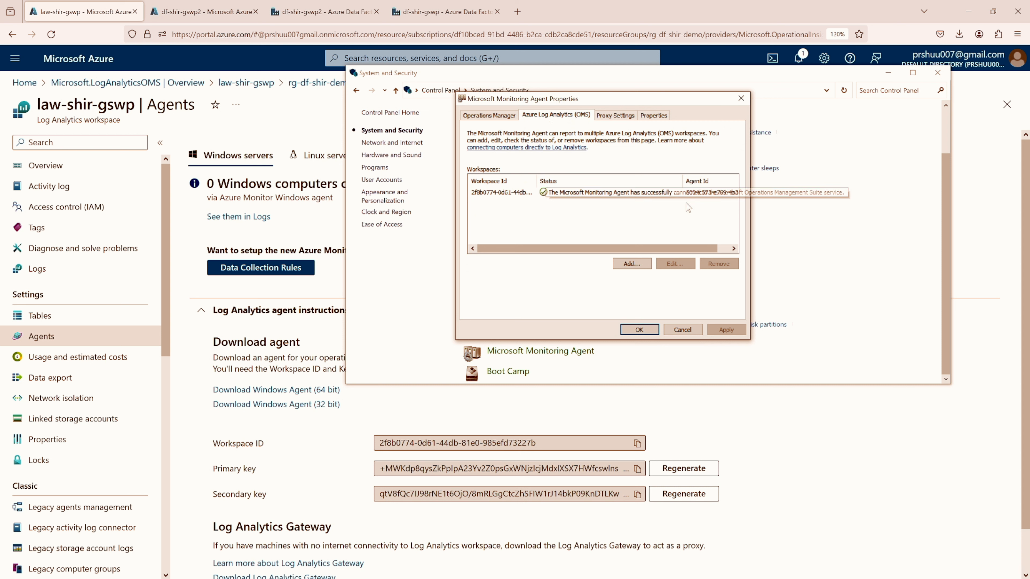
pyautogui.click(609, 196)
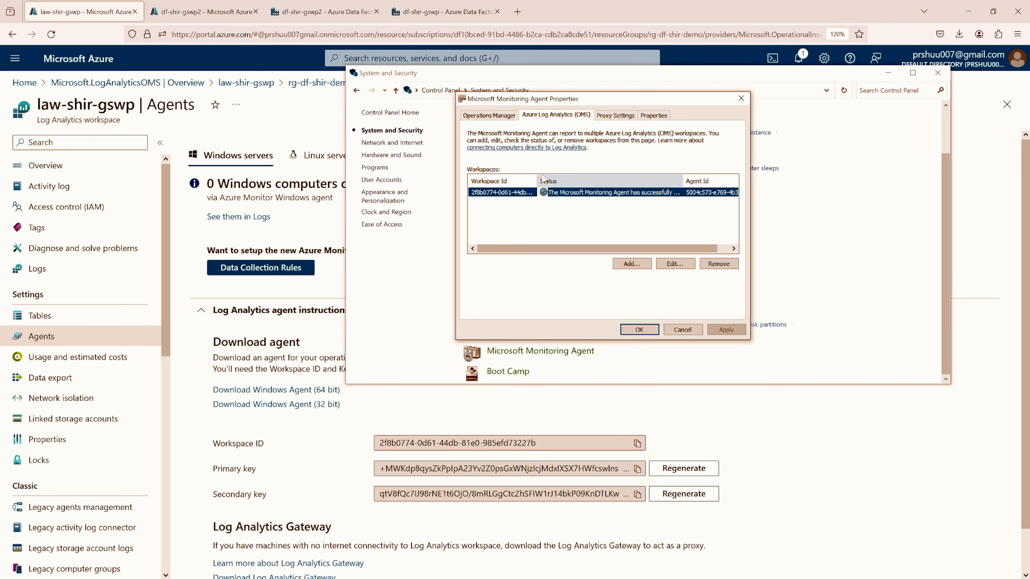
pyautogui.click(741, 99)
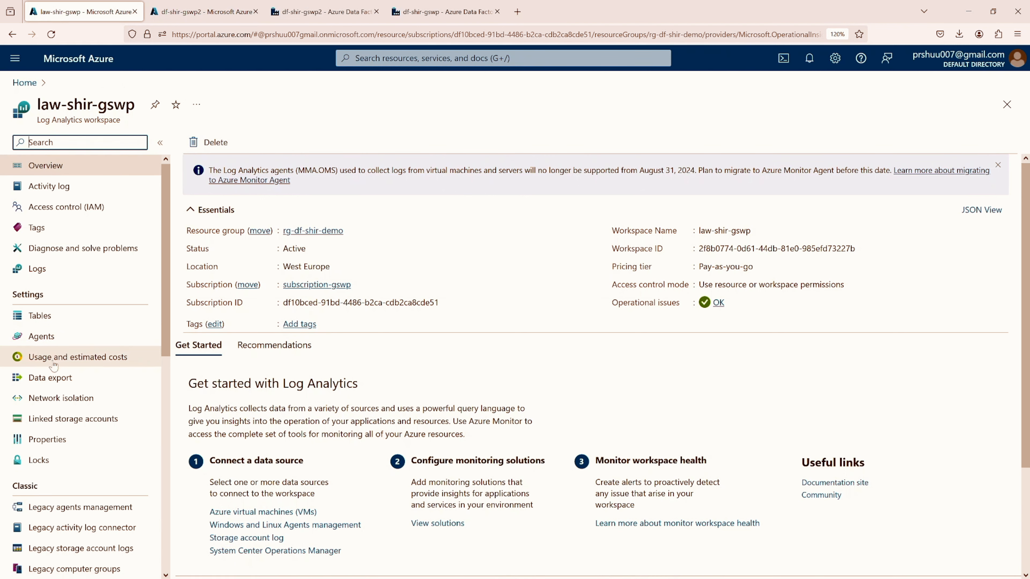
# Check the connected Windows computers on the agents page of the law-shir-gswp workspace
pyautogui.click(41, 336)
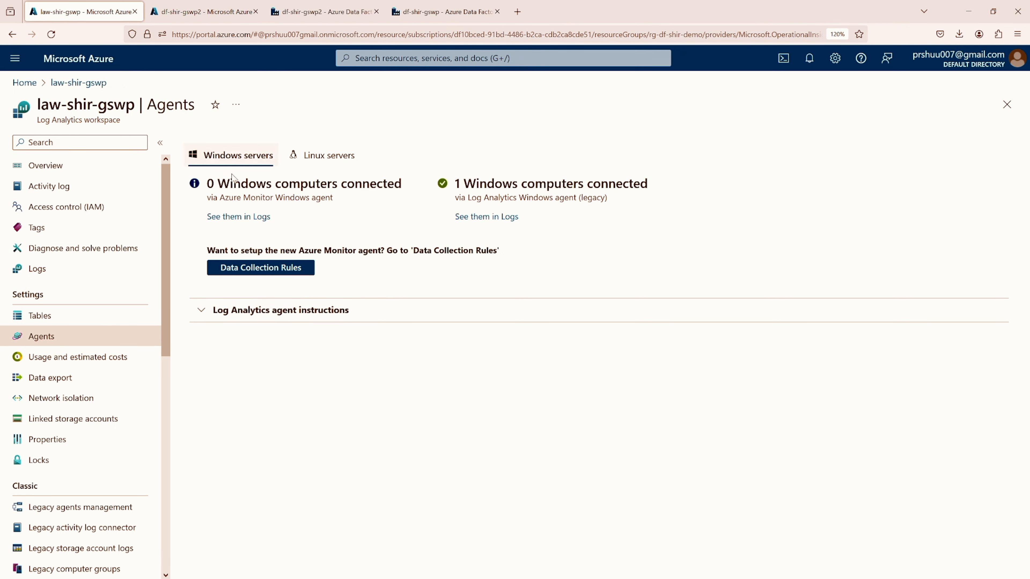
# Check the connected Windows computers entry and the Integration Runtime log in Event Viewer, and return to the workspace in the browser
pyautogui.moveTo(455, 183); pyautogui.dragTo(650, 183)
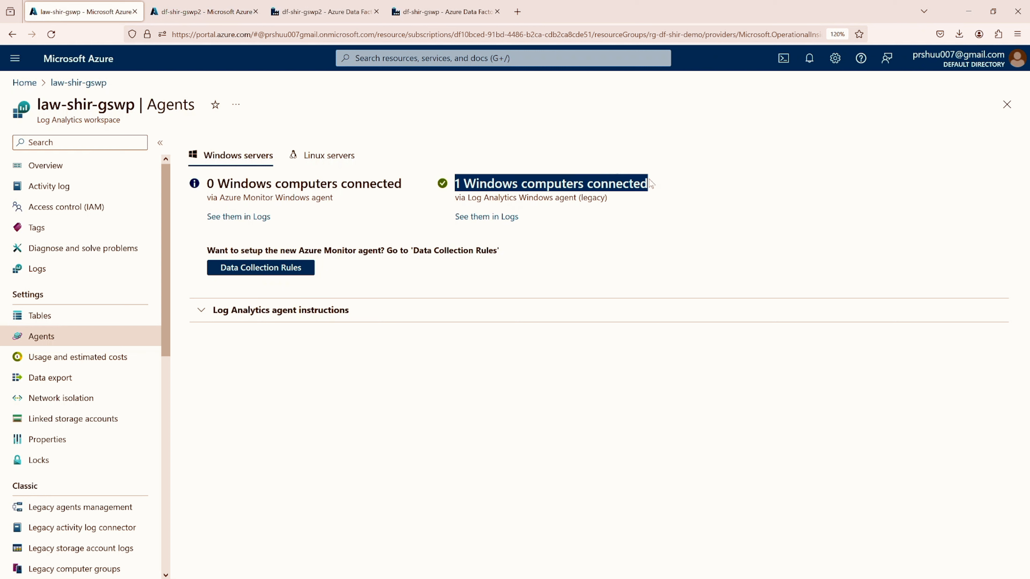
pyautogui.scroll(-3, 102, 317)
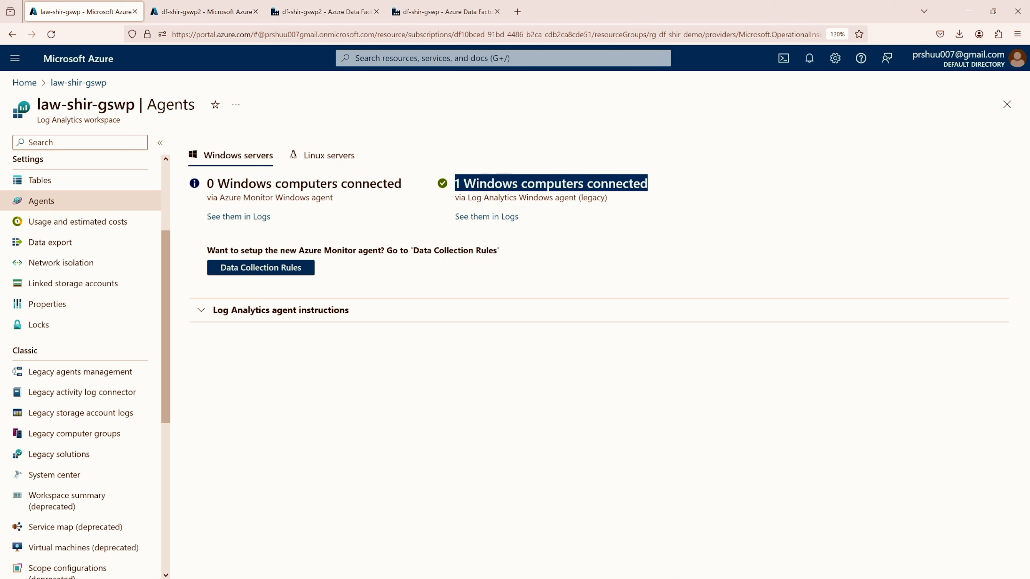
pyautogui.hotkey('ctrl', 'Tab')
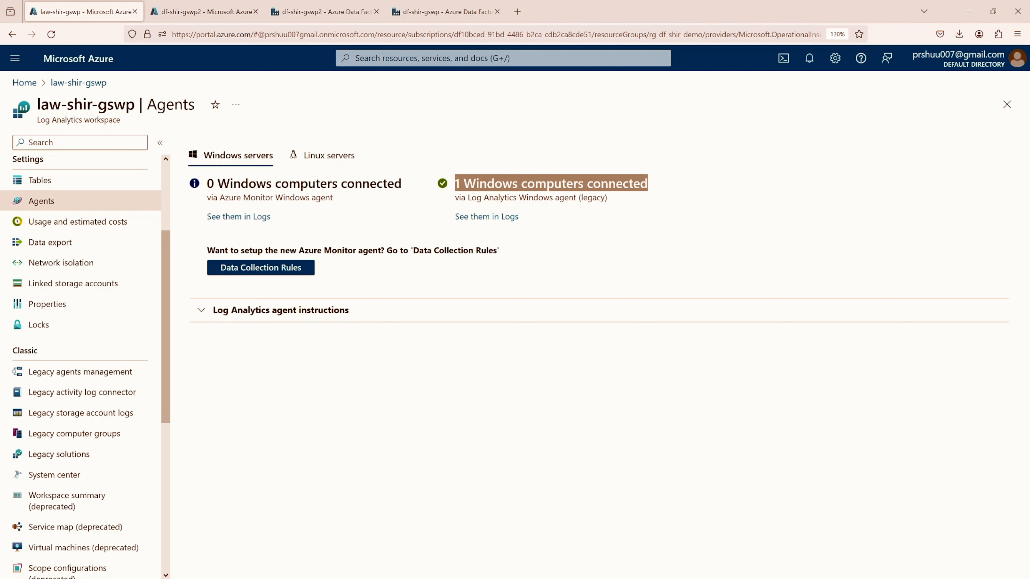
pyautogui.hotkey('alt', 'Tab')
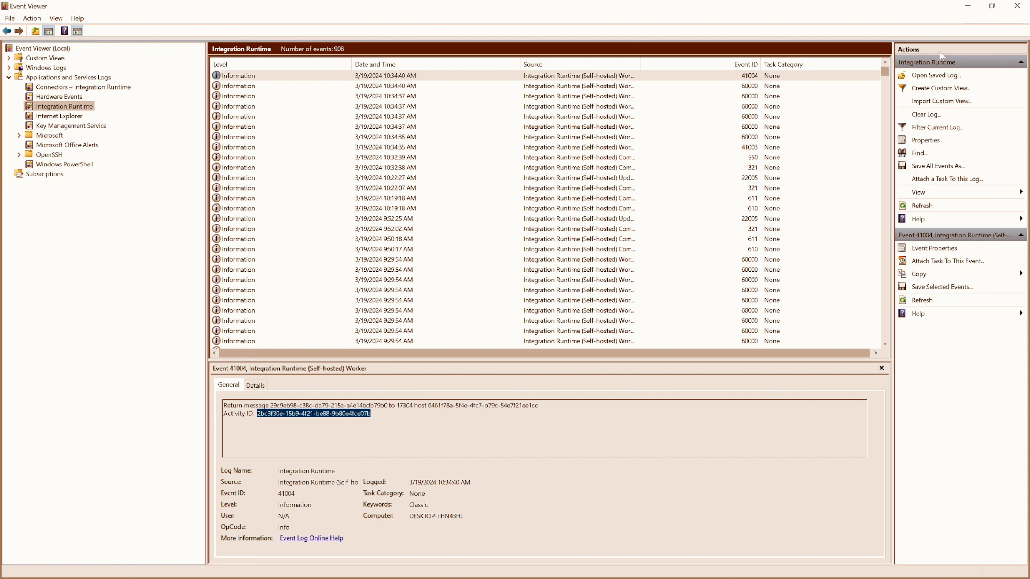
pyautogui.click(968, 5)
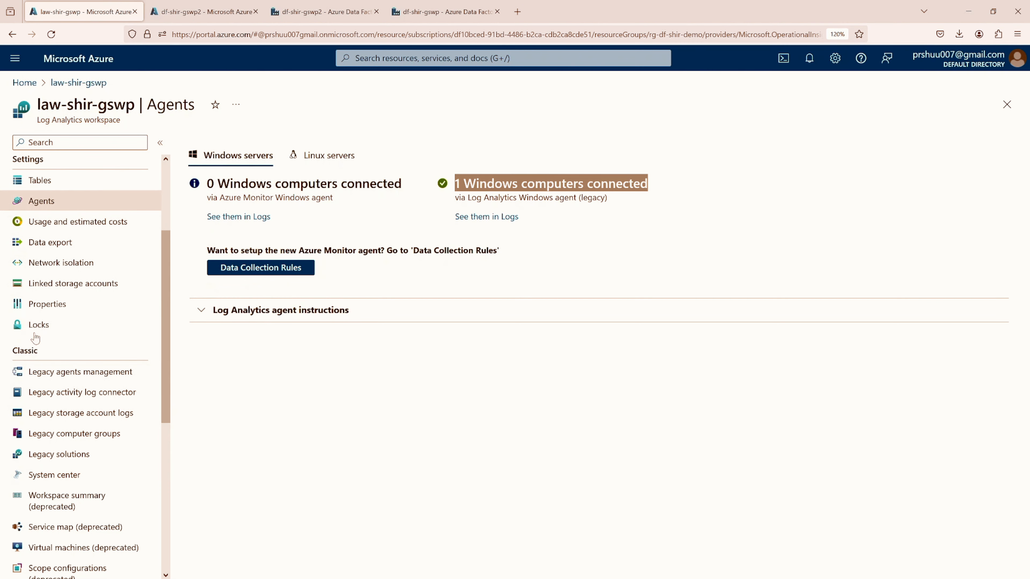
# Add the Windows event log "Connectors - Integration Runtime" to the workspace's legacy agents management, keeping the error, warning and information levels
pyautogui.scroll(-5, 28, 341)
pyautogui.scroll(2, 40, 248)
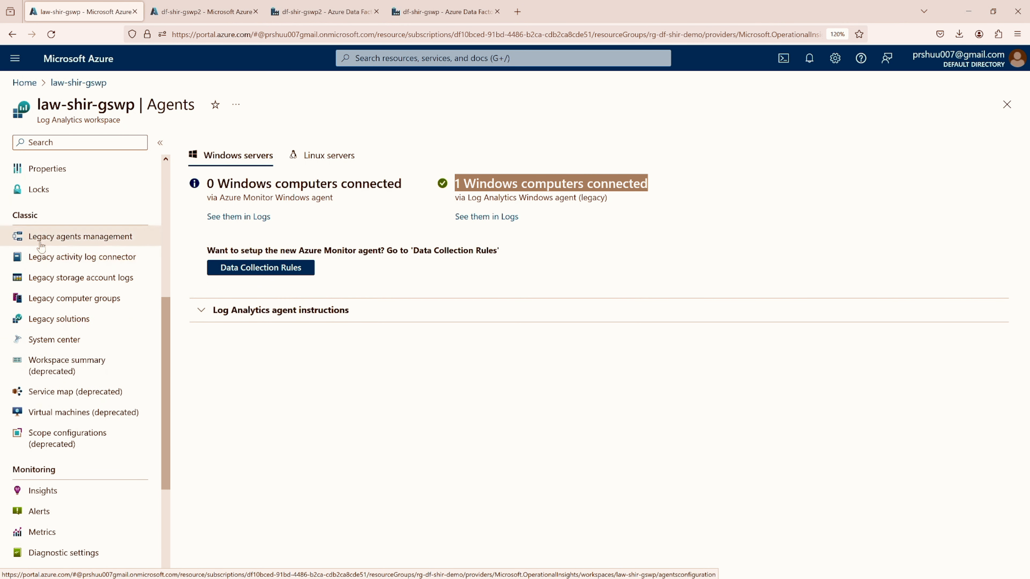
pyautogui.click(65, 238)
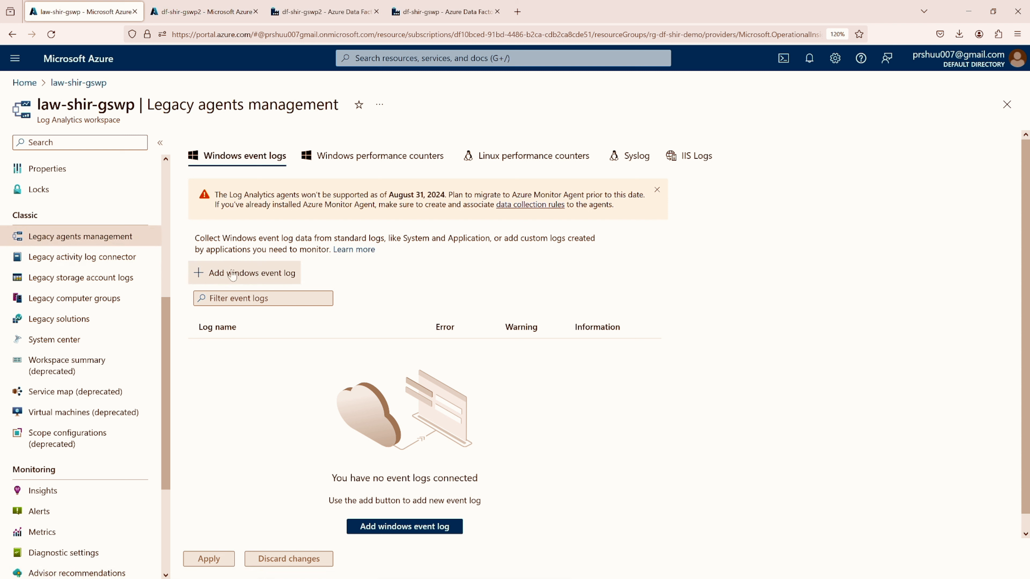
pyautogui.click(248, 277)
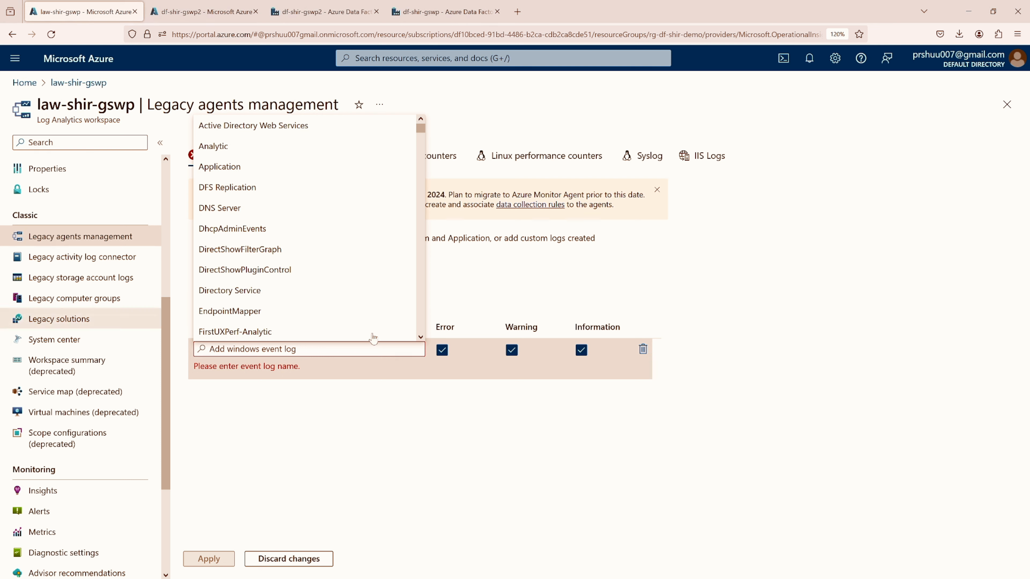
pyautogui.click(377, 349)
pyautogui.write('Connectors - Integration Runtime')
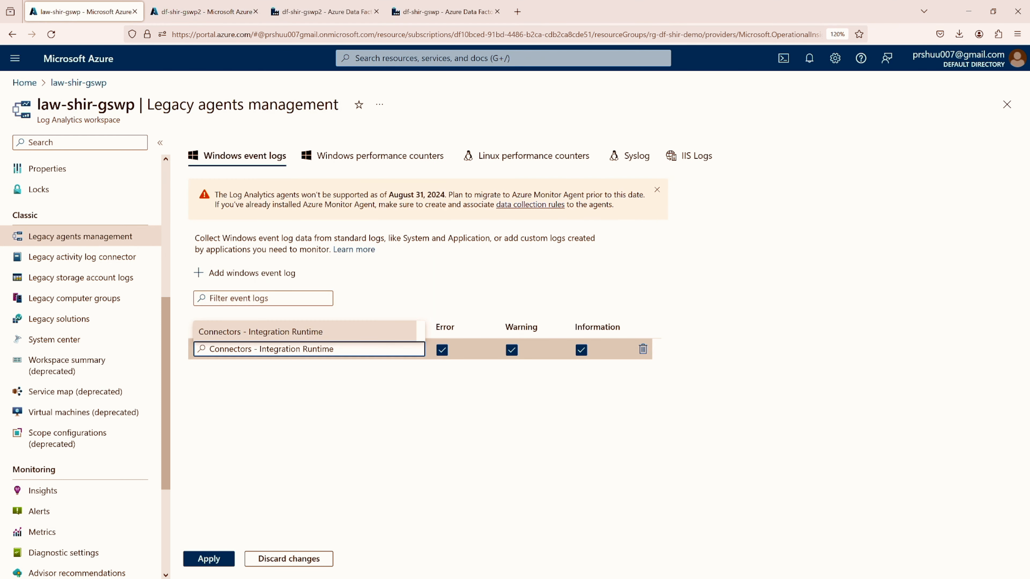
pyautogui.click(247, 401)
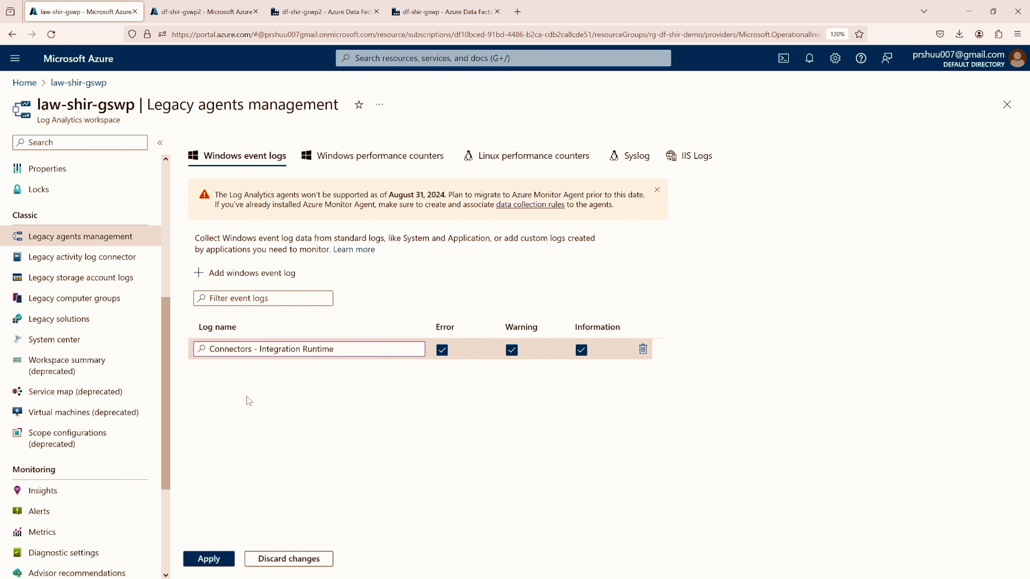
# Add a second Windows event log named "Integration Runtime" with all three levels and apply the changes
pyautogui.click(227, 273)
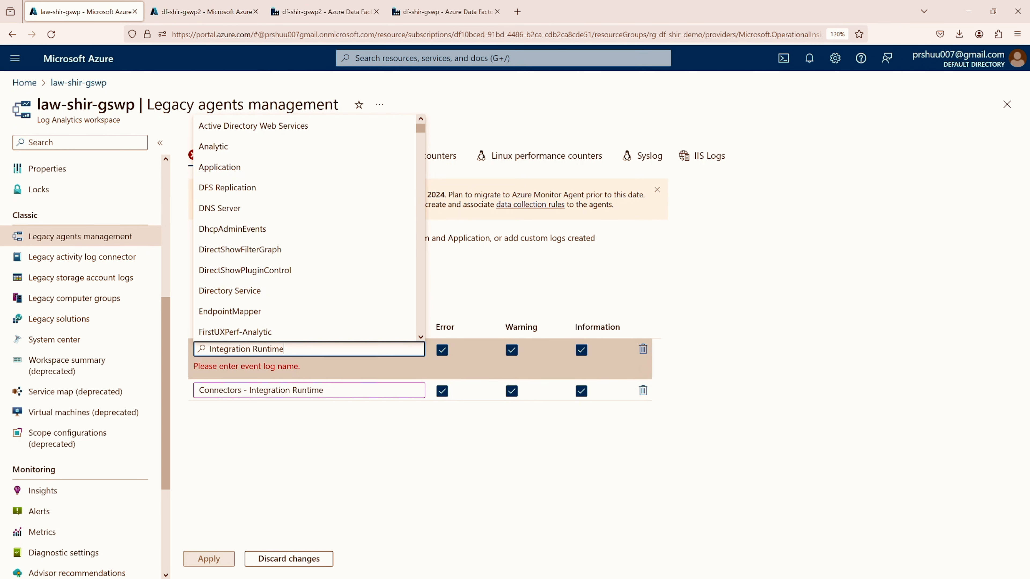
pyautogui.write('Integration Runtime')
pyautogui.click(293, 401)
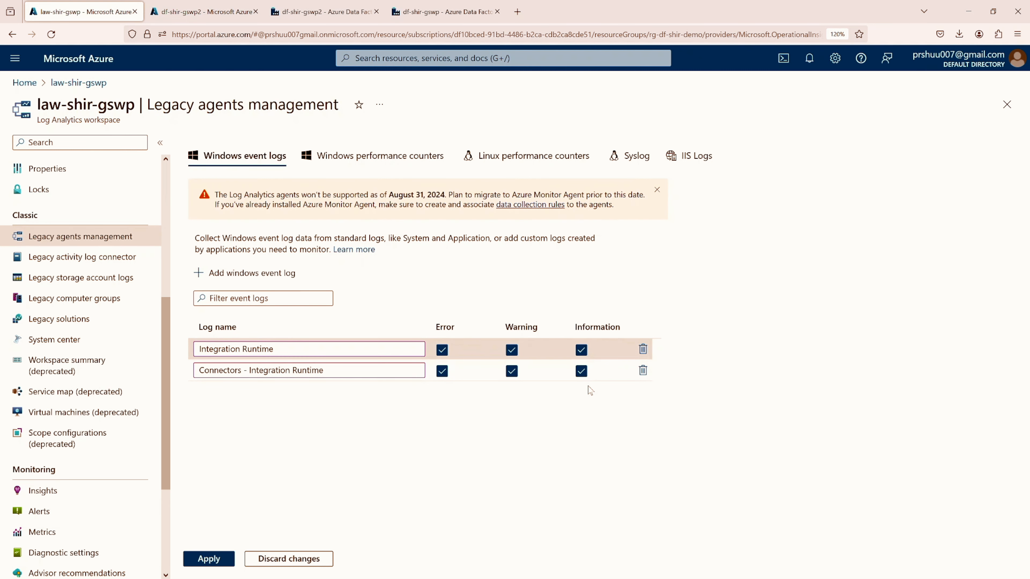
pyautogui.click(207, 558)
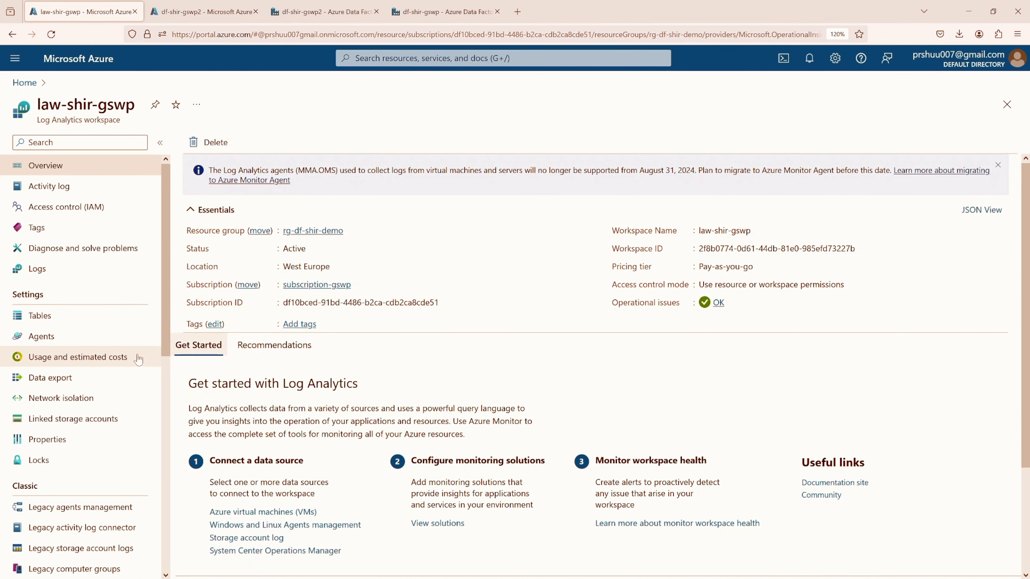
# Reopen the workspace's legacy agents management from its overview and check the two saved Windows event logs
pyautogui.scroll(-2, 93, 365)
pyautogui.scroll(-2, 93, 365)
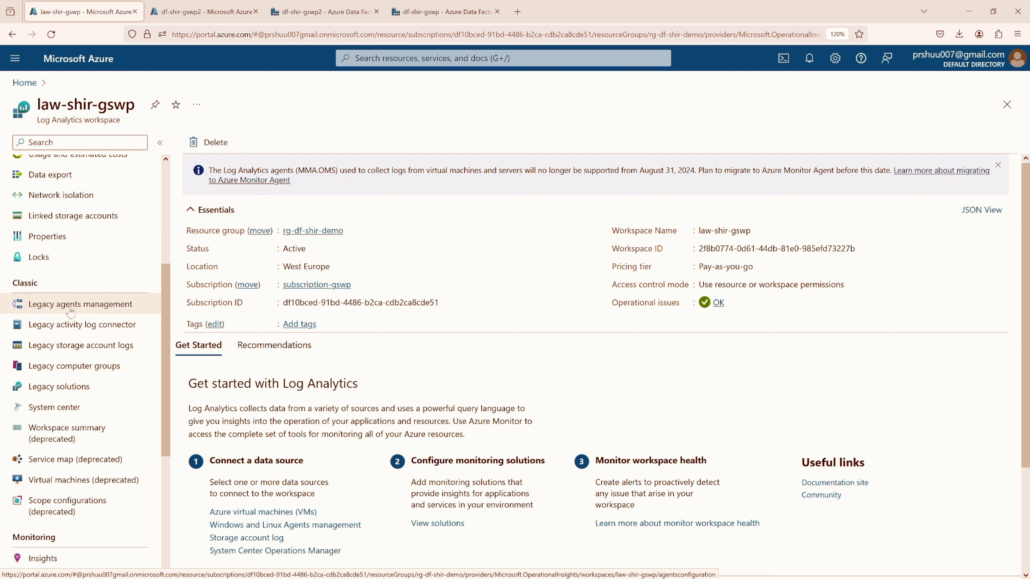
pyautogui.scroll(4, 71, 314)
pyautogui.click(48, 340)
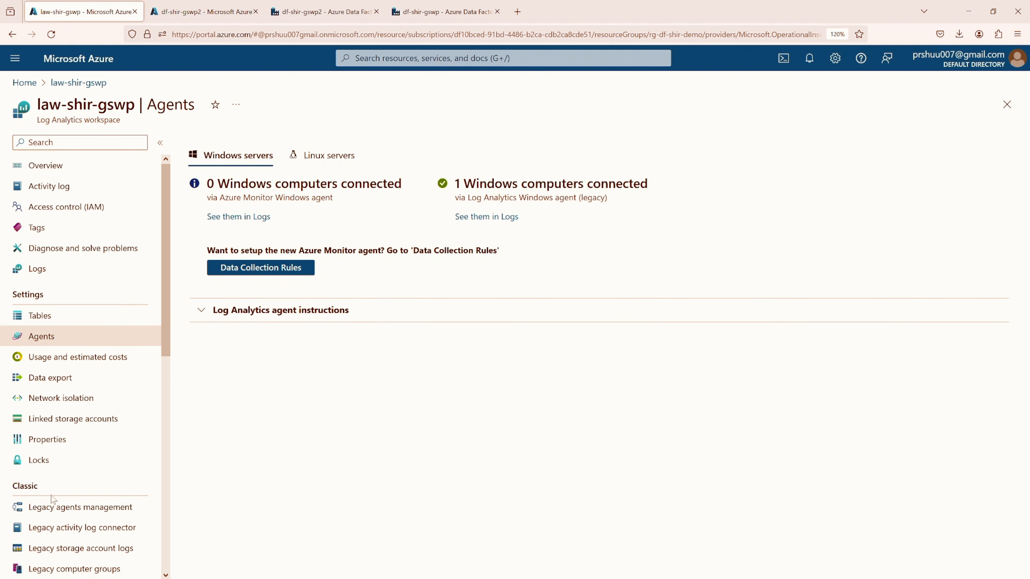
pyautogui.click(78, 509)
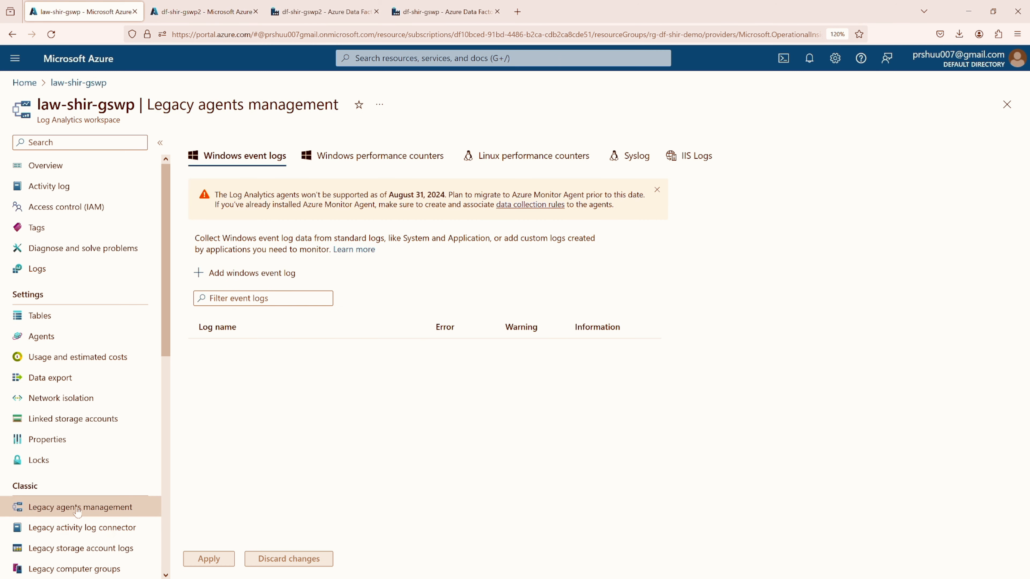
pyautogui.moveTo(199, 349); pyautogui.dragTo(319, 349)
pyautogui.moveTo(199, 369); pyautogui.dragTo(292, 366)
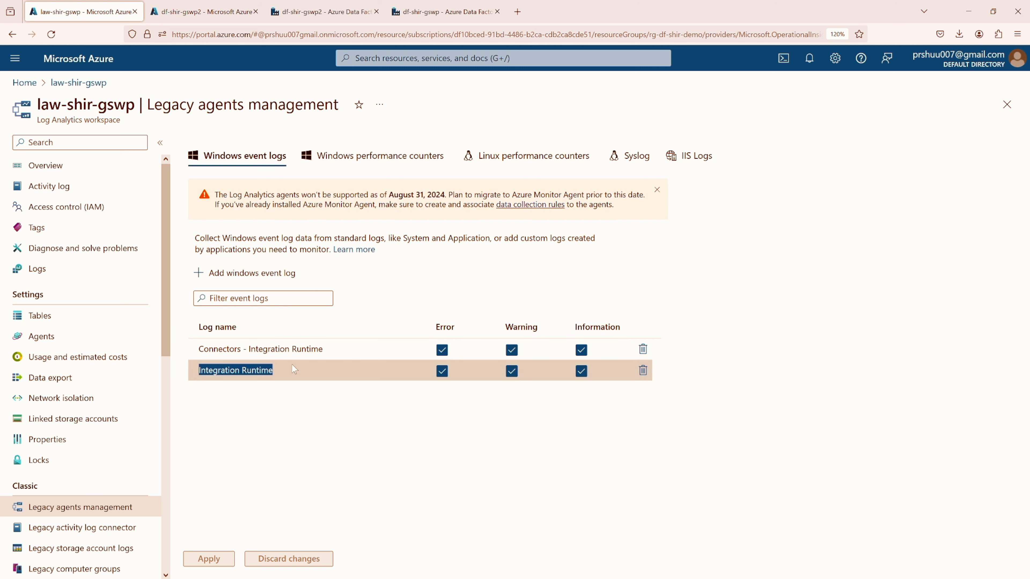
pyautogui.click(292, 396)
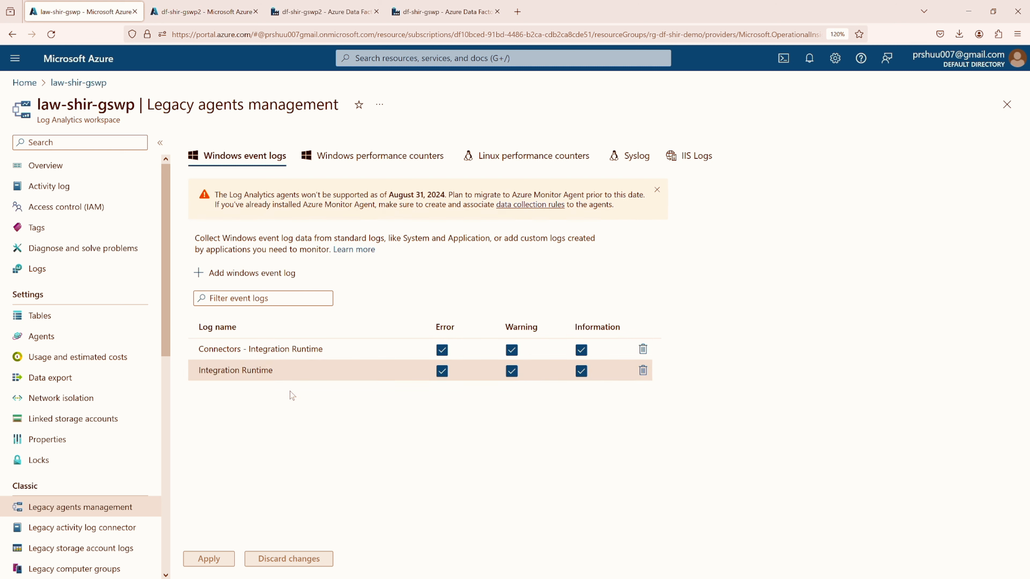
# Open the workspace's Logs without the sample queries, expand the LogManagement tables, and run the Event query for the last 24 hours
pyautogui.click(39, 275)
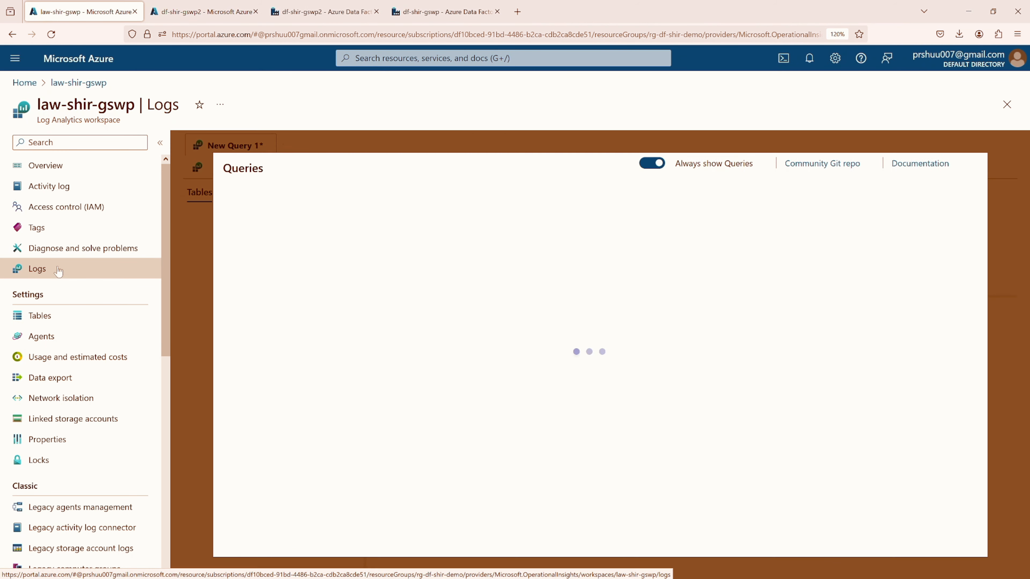
pyautogui.click(976, 163)
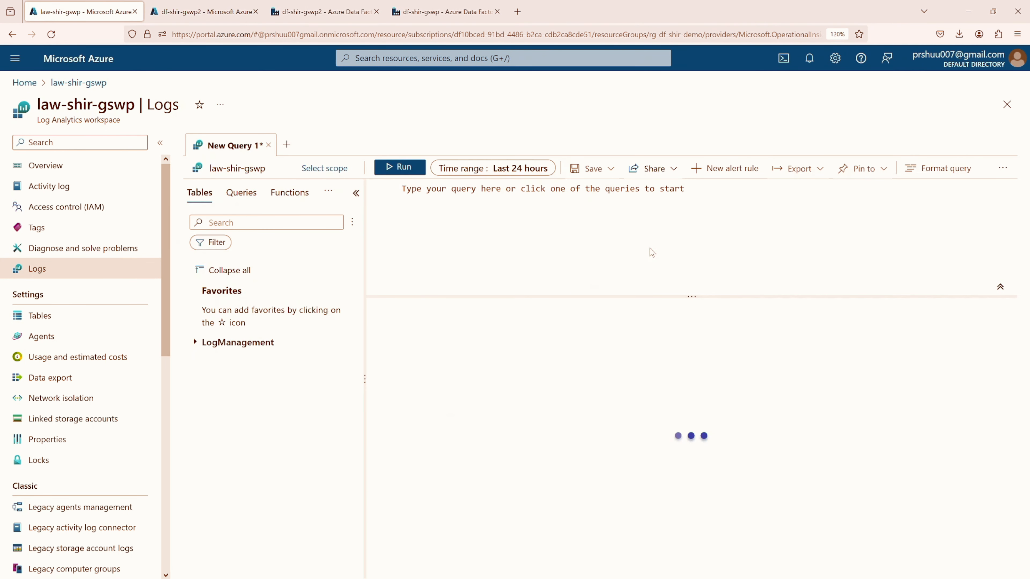
pyautogui.click(255, 344)
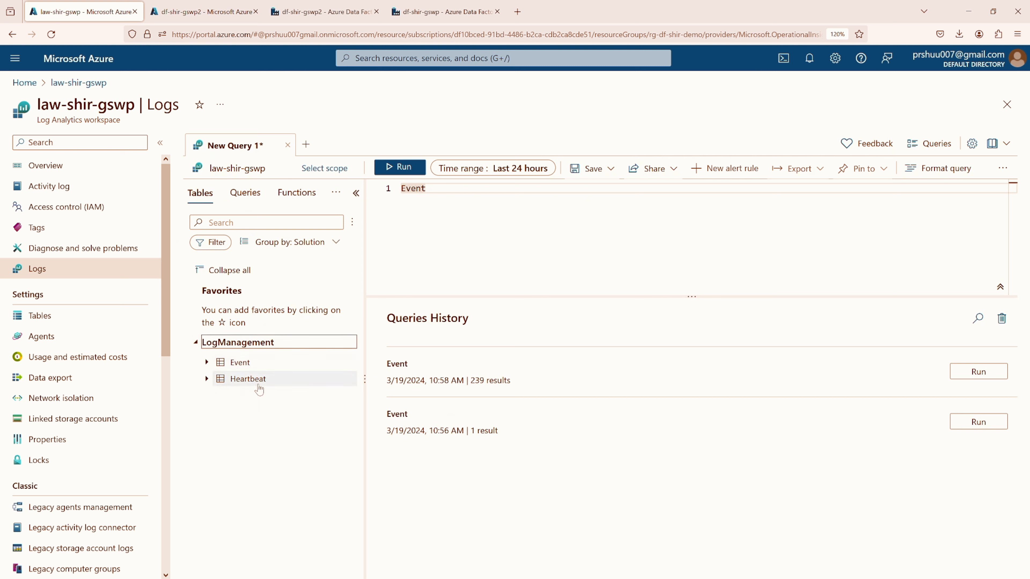
pyautogui.moveTo(260, 383)
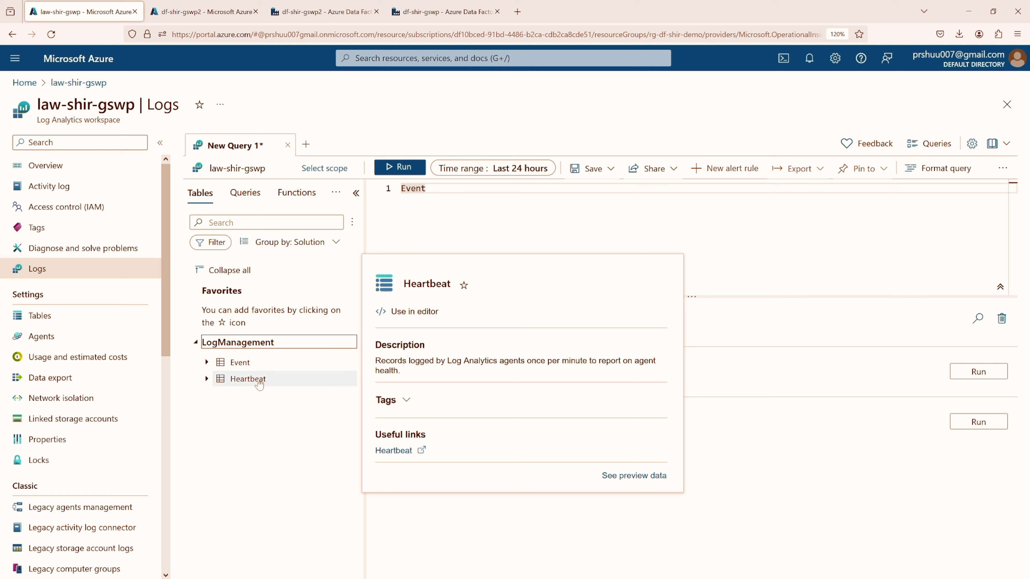
pyautogui.moveTo(242, 365)
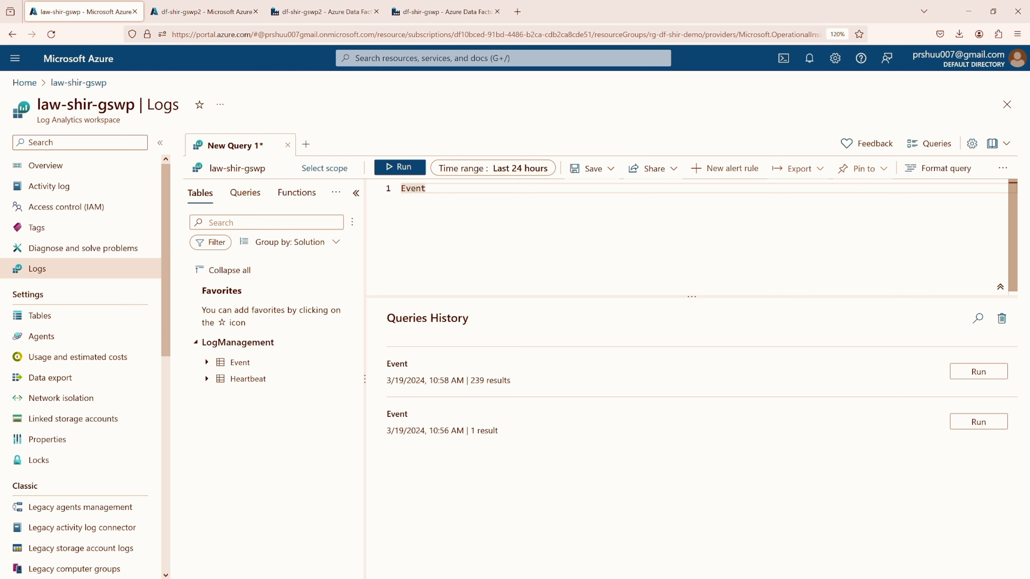
pyautogui.click(401, 167)
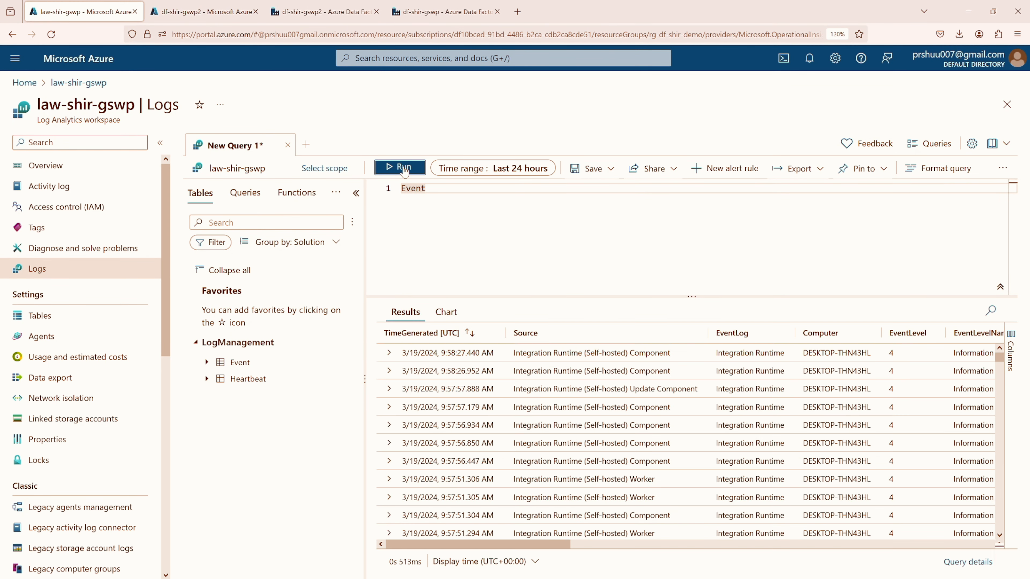
# Review the Event query results against the Connectors – Integration Runtime log in Event Viewer, and return to the query in the browser
pyautogui.scroll(-5, 628, 388)
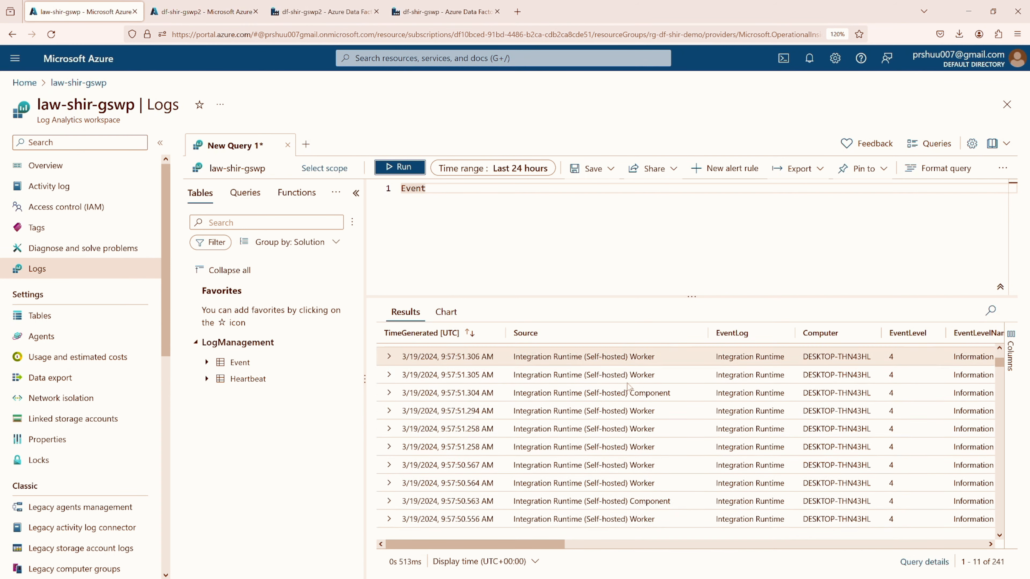
pyautogui.scroll(-4, 626, 390)
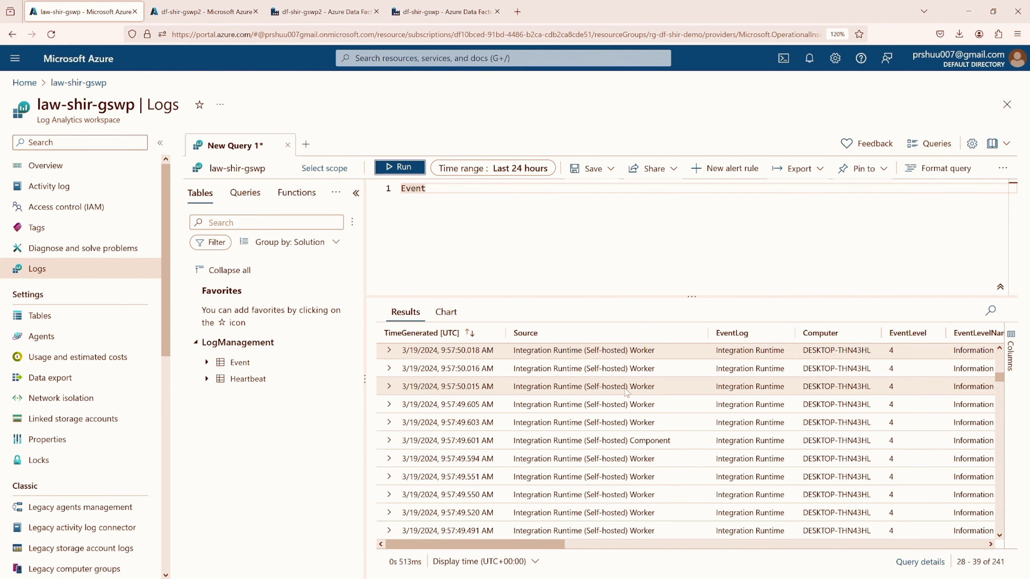
pyautogui.scroll(-6, 604, 412)
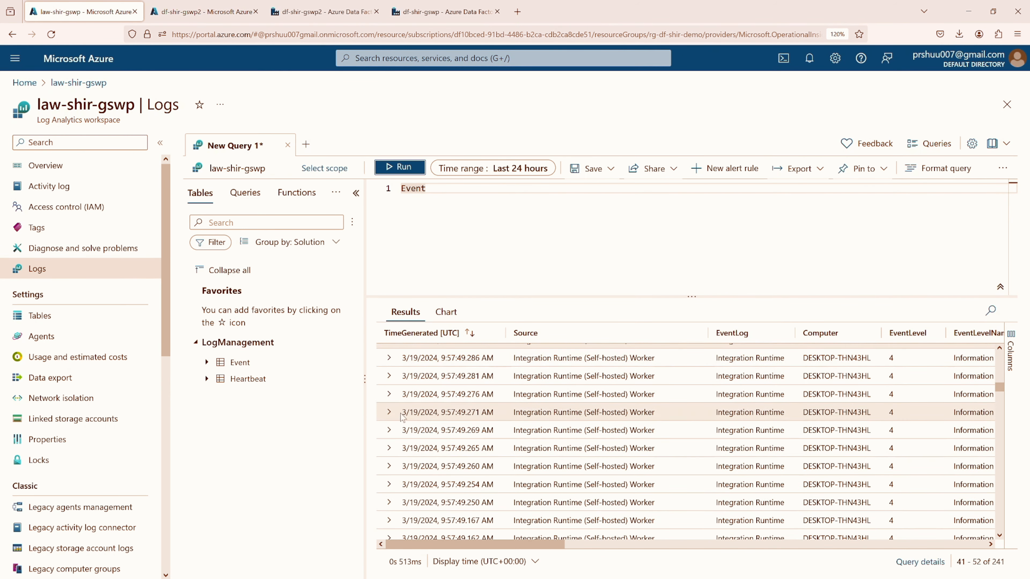
pyautogui.hotkey('alt', 'Tab')
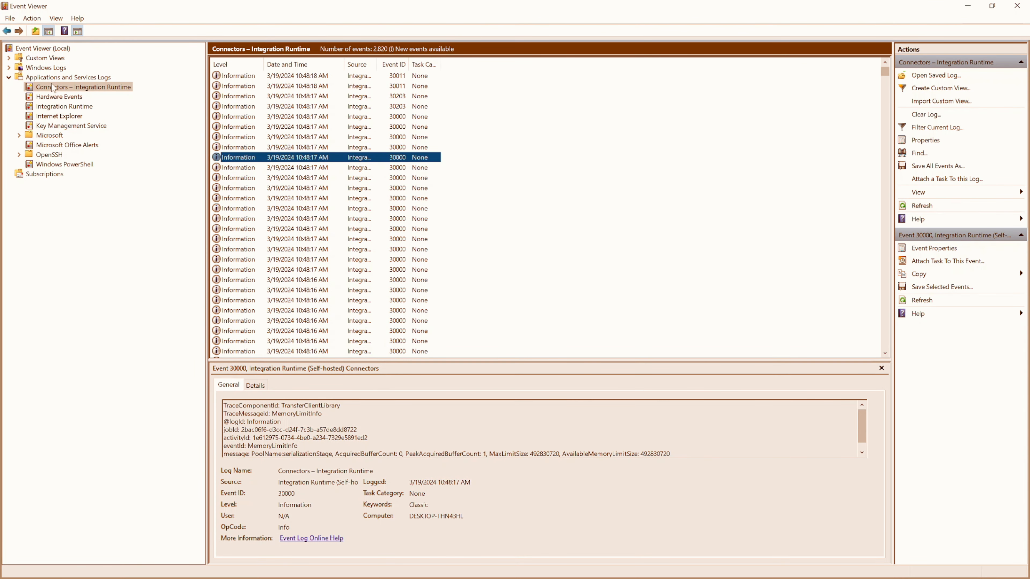
pyautogui.click(968, 6)
# Look through the remaining Event query results for the source, event log and computer of the integration runtime entries
pyautogui.scroll(3, 513, 412)
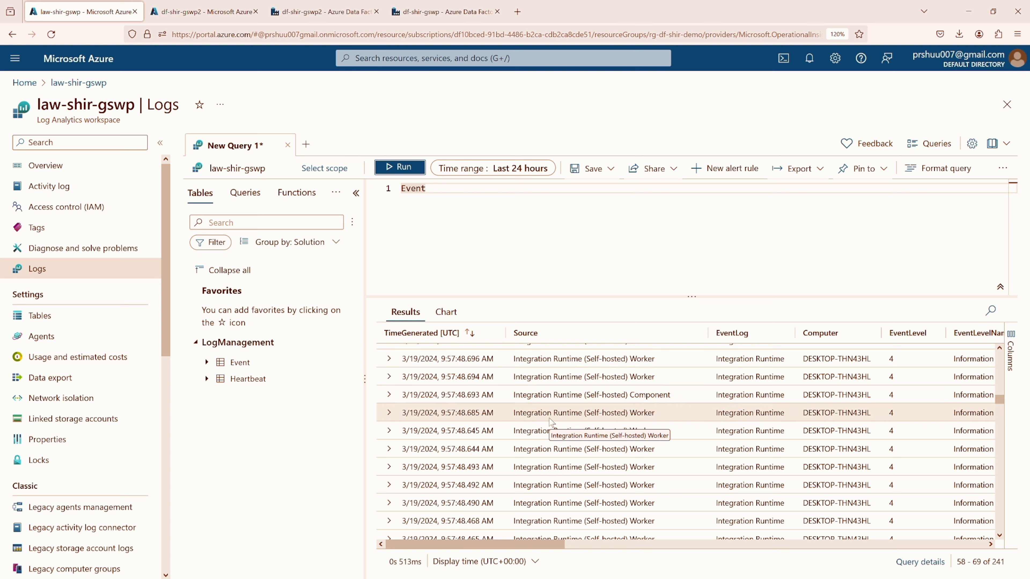
pyautogui.scroll(-3, 552, 422)
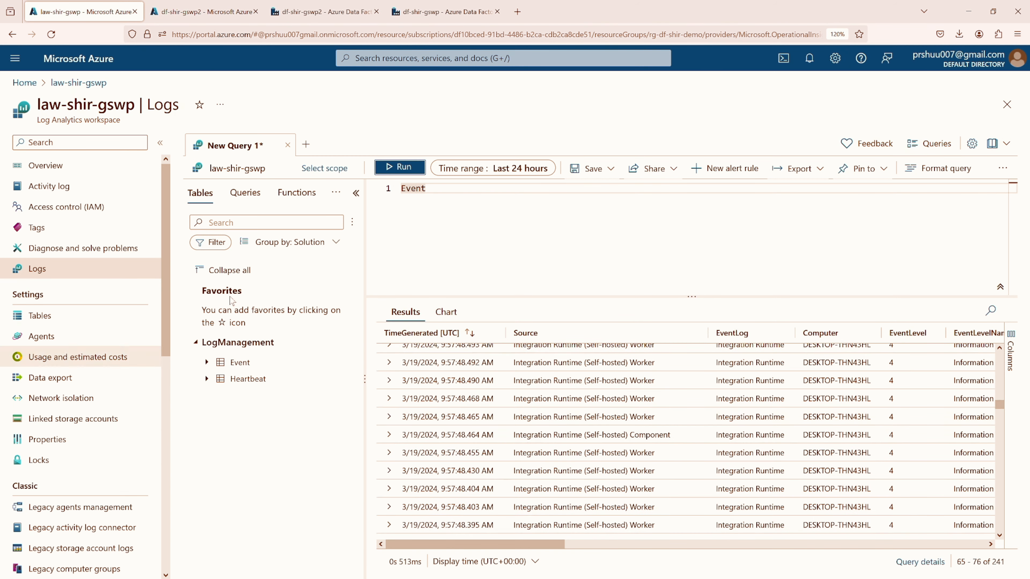
pyautogui.scroll(-10, 573, 396)
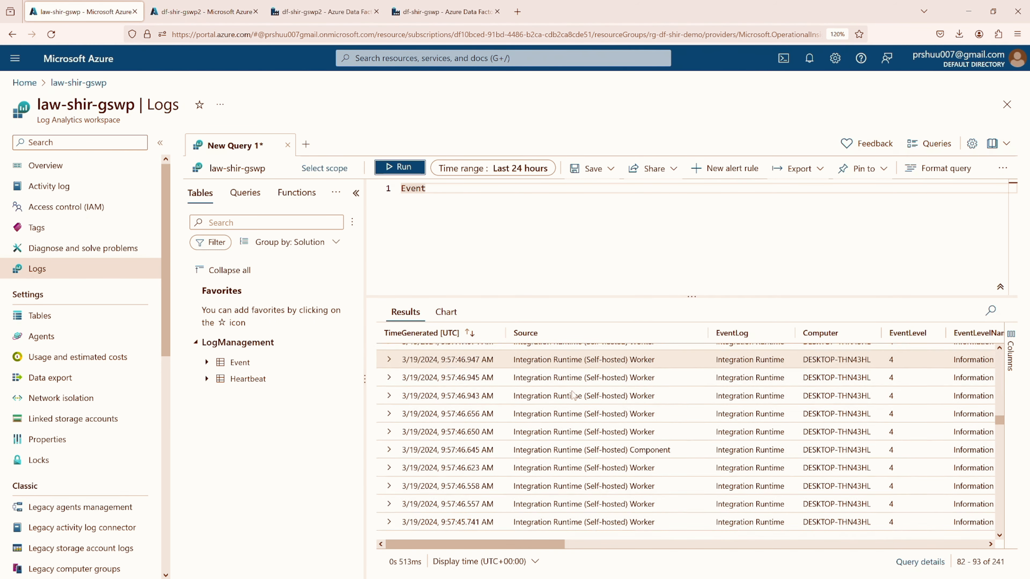
pyautogui.click(427, 189)
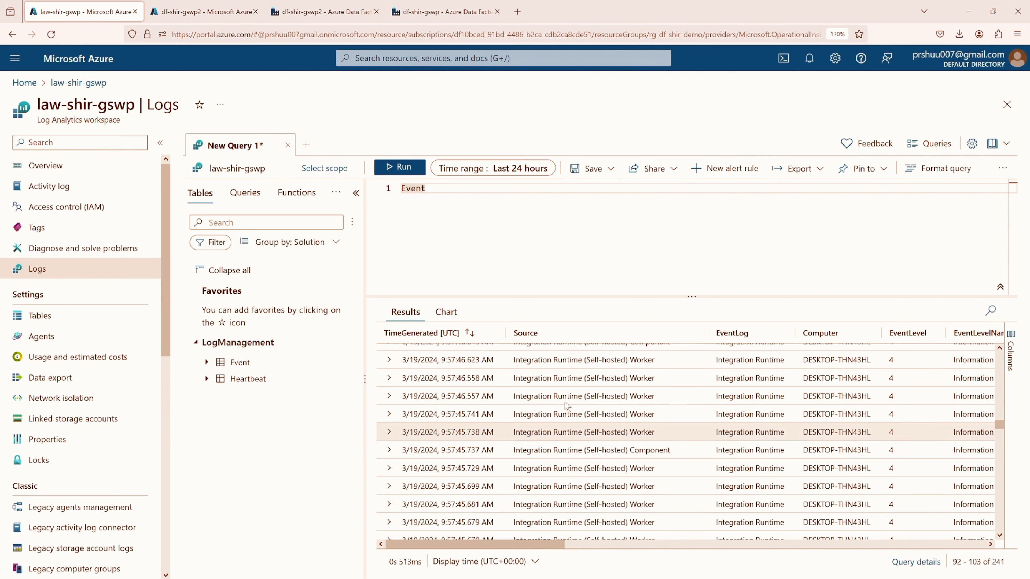
pyautogui.scroll(-10, 546, 421)
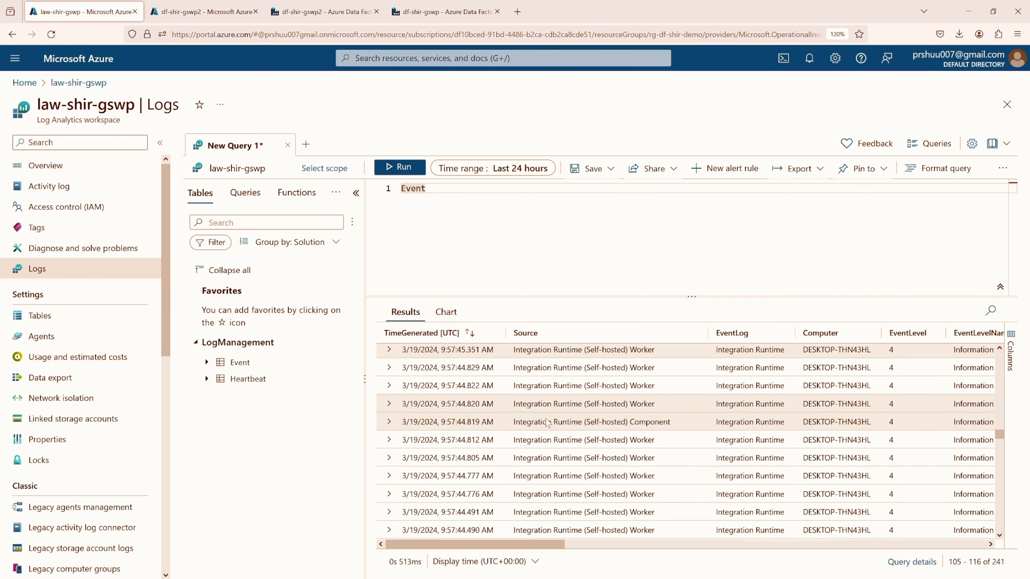
pyautogui.scroll(15, 548, 425)
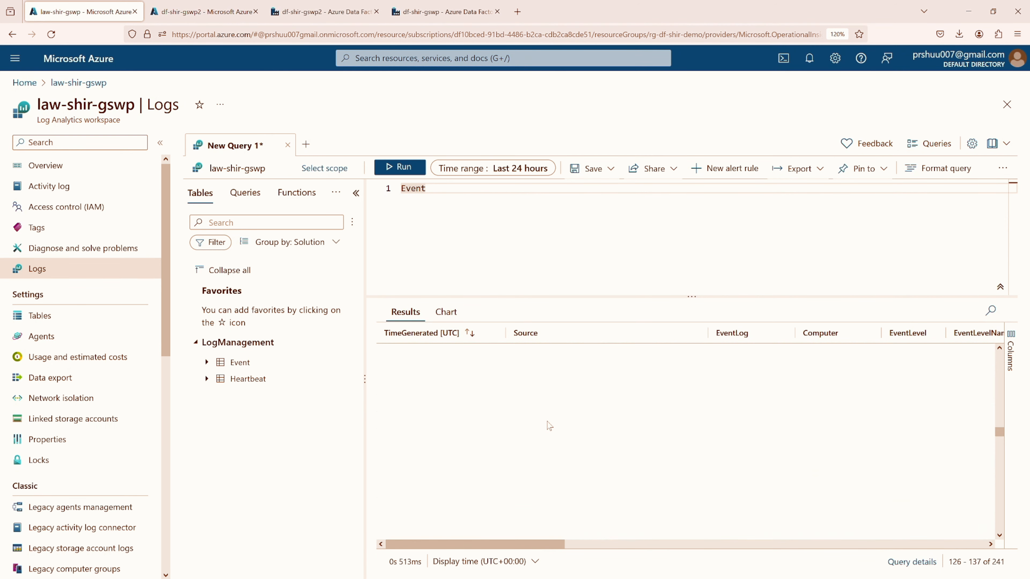
pyautogui.scroll(11, 548, 425)
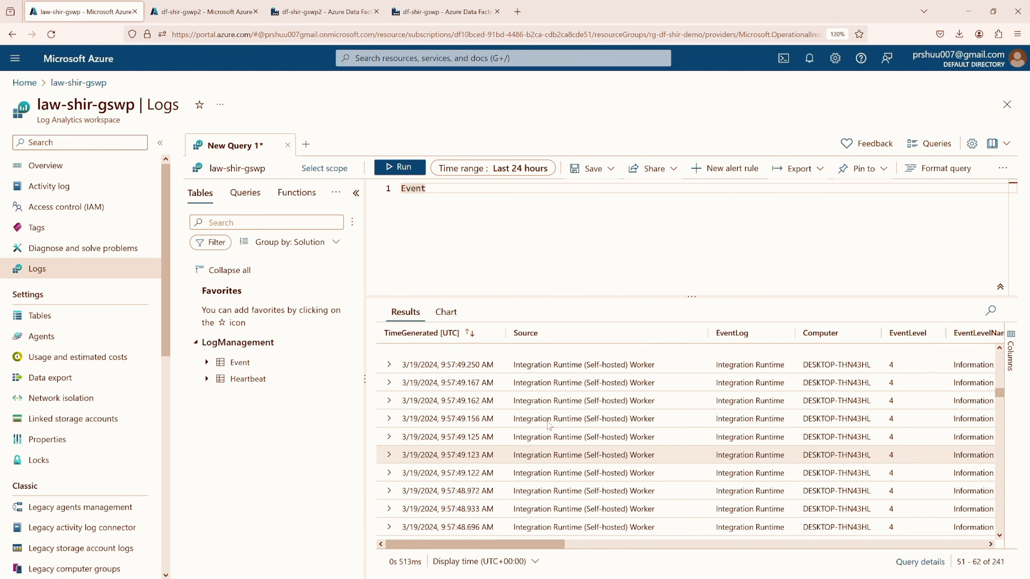
# Return to the newest Event query results and expand the first integration runtime entry to examine its fields
pyautogui.scroll(5, 638, 368)
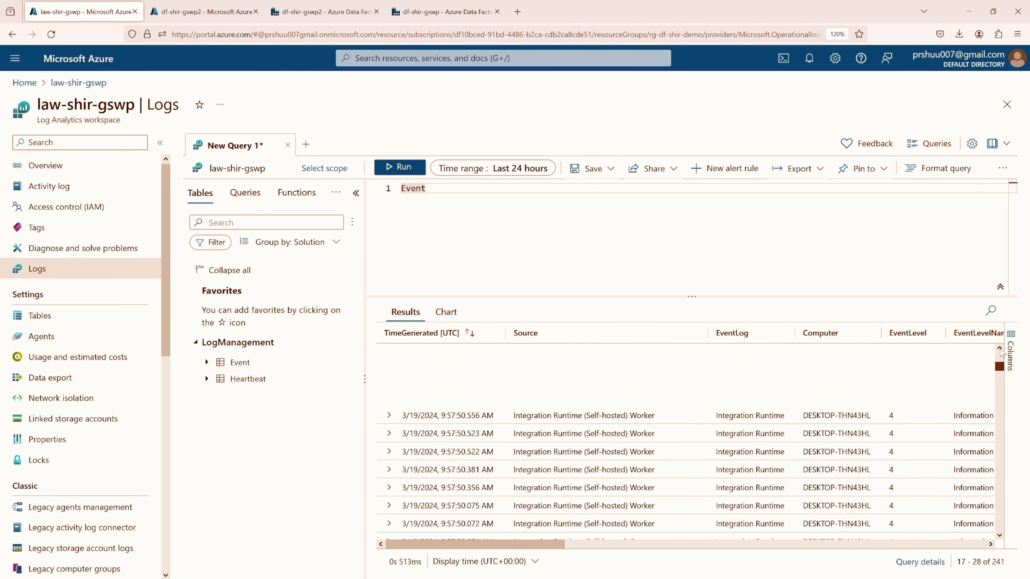
pyautogui.click(638, 369)
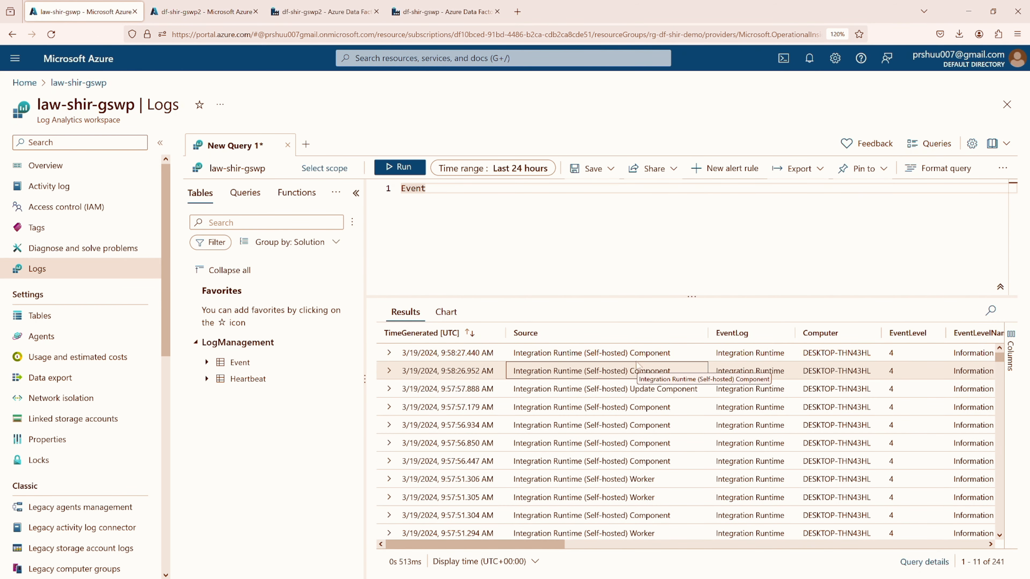
pyautogui.doubleClick(638, 353)
pyautogui.click(389, 353)
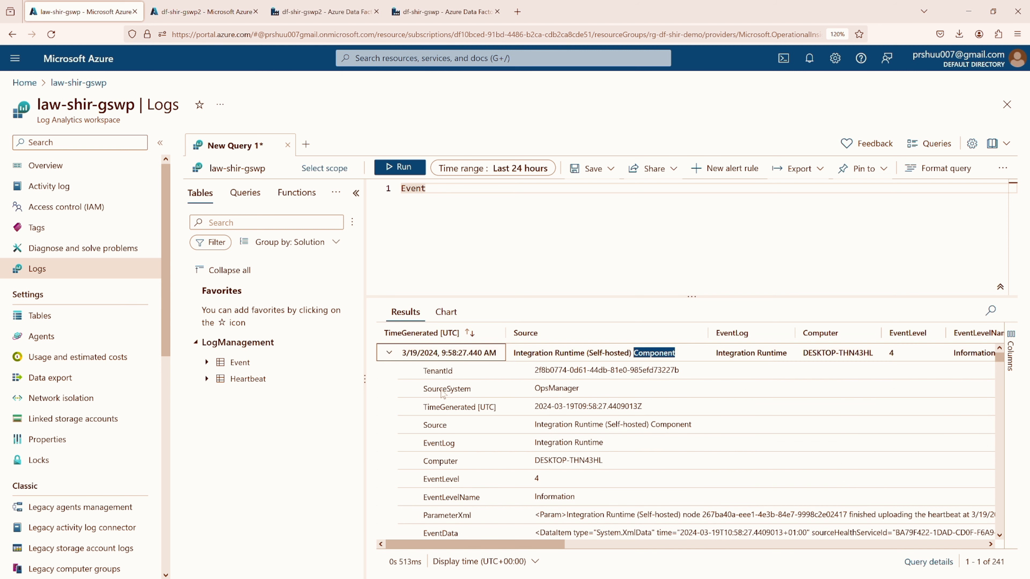
pyautogui.scroll(-1, 593, 459)
pyautogui.scroll(-4, 593, 459)
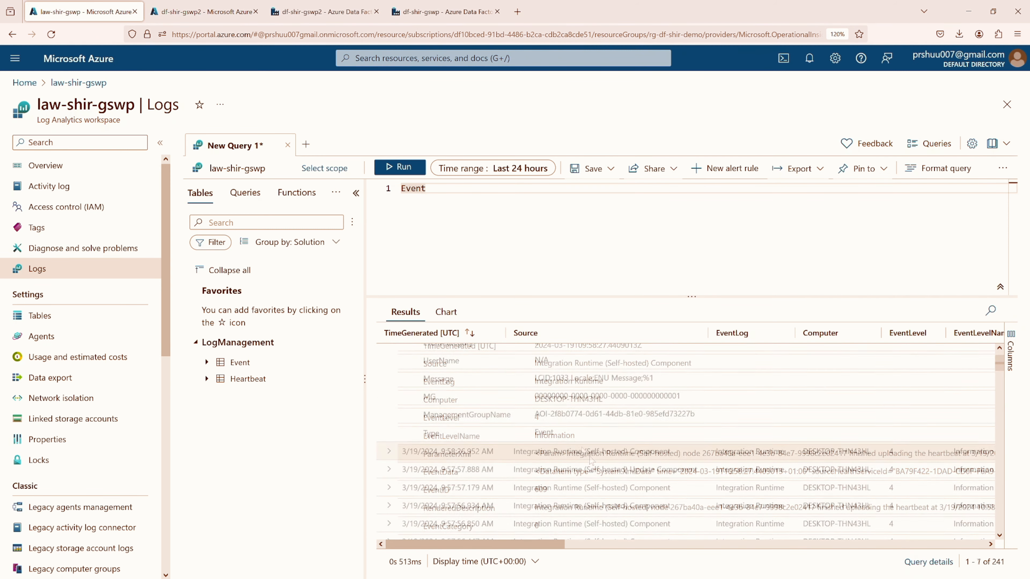
# Expand the second newest Event entry, review its event ID, rendered description and message fields, and open the workspace's overview
pyautogui.click(390, 451)
pyautogui.scroll(-4, 587, 447)
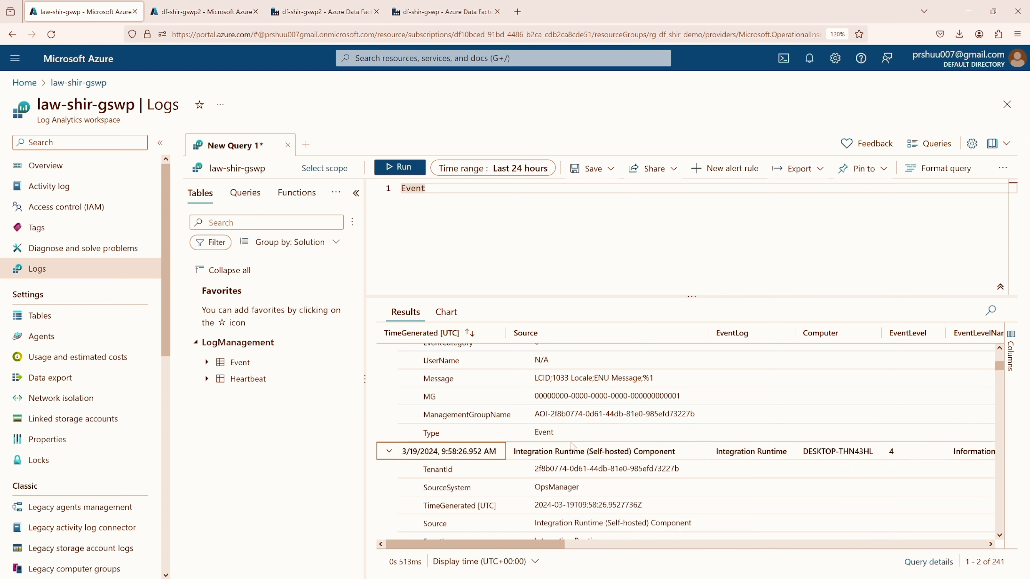
pyautogui.scroll(-3, 588, 448)
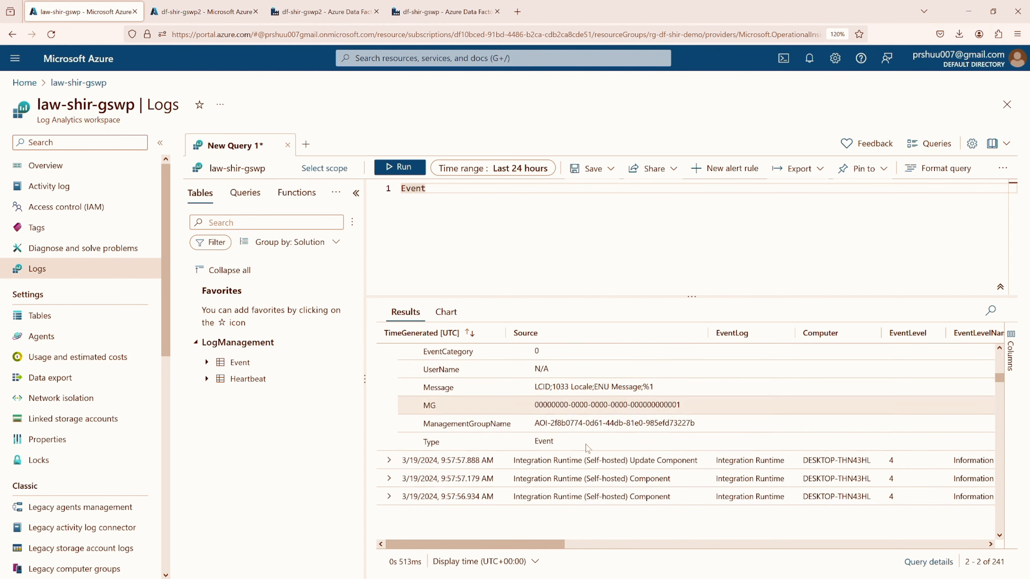
pyautogui.scroll(6, 588, 448)
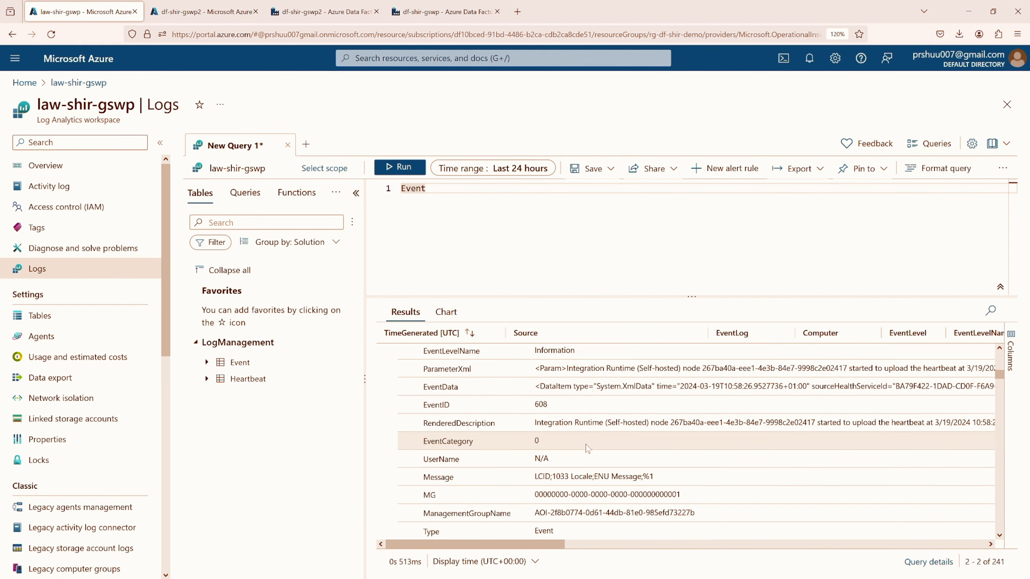
pyautogui.scroll(5, 587, 447)
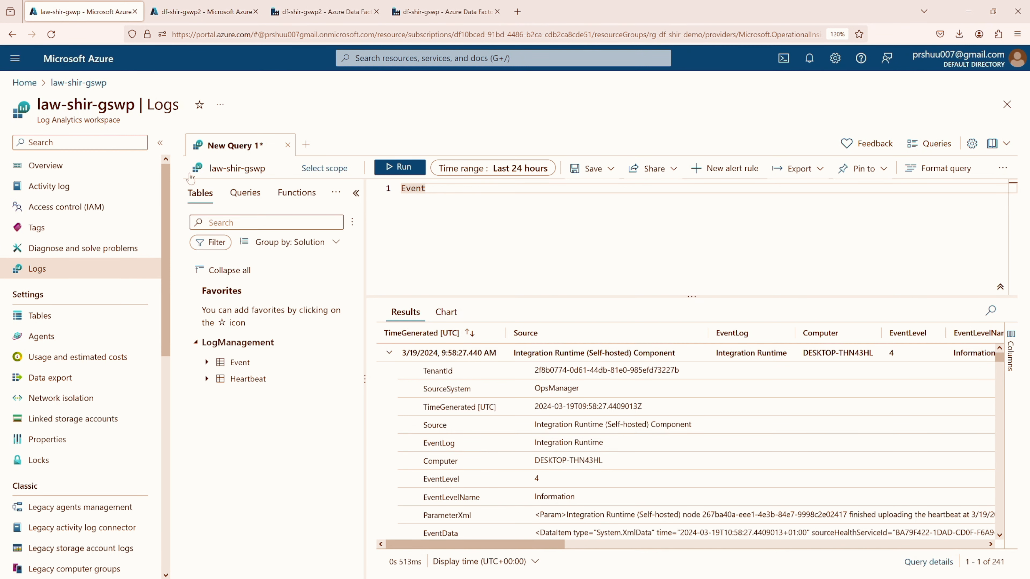
pyautogui.click(70, 165)
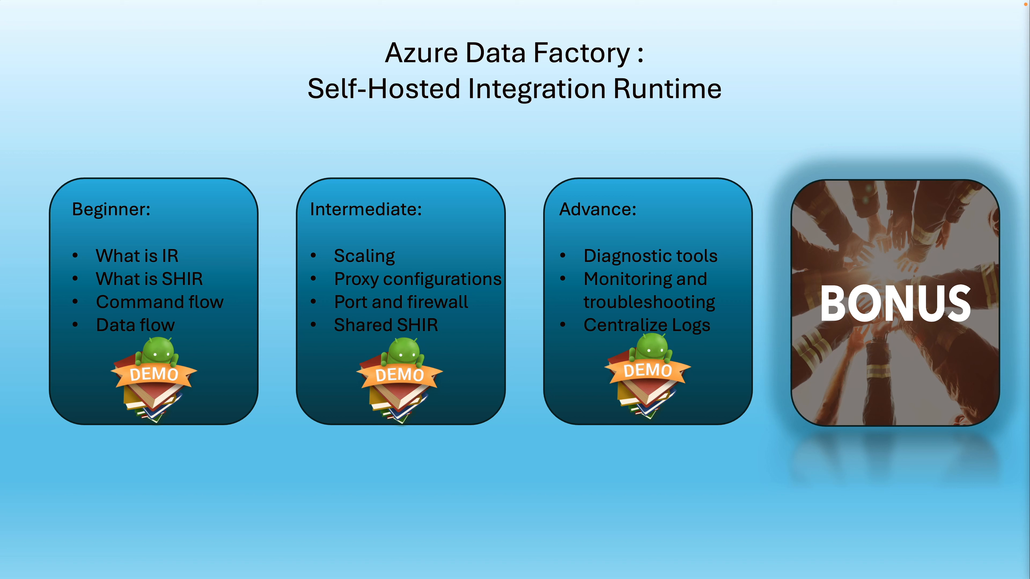
pyautogui.press('Right')
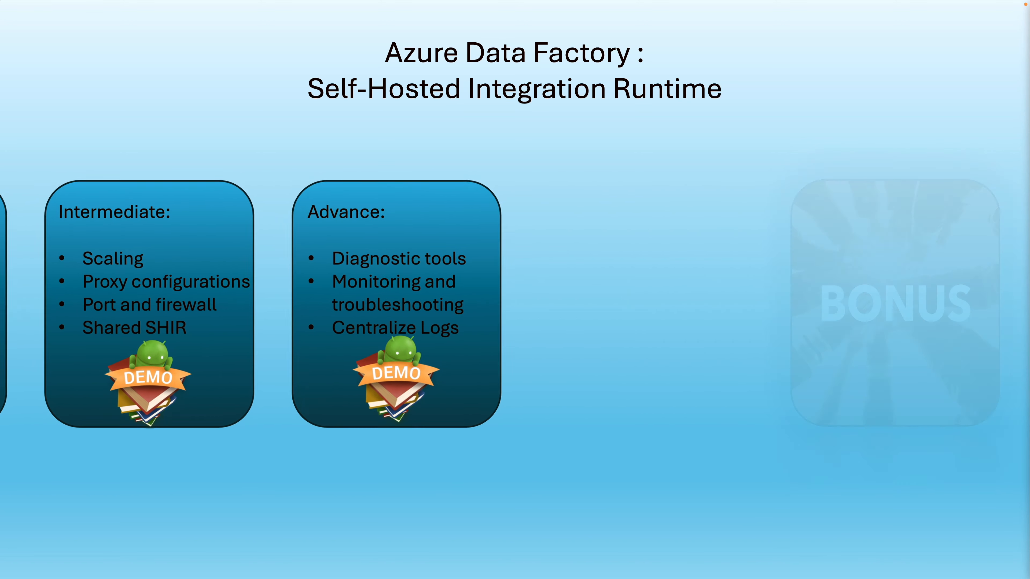